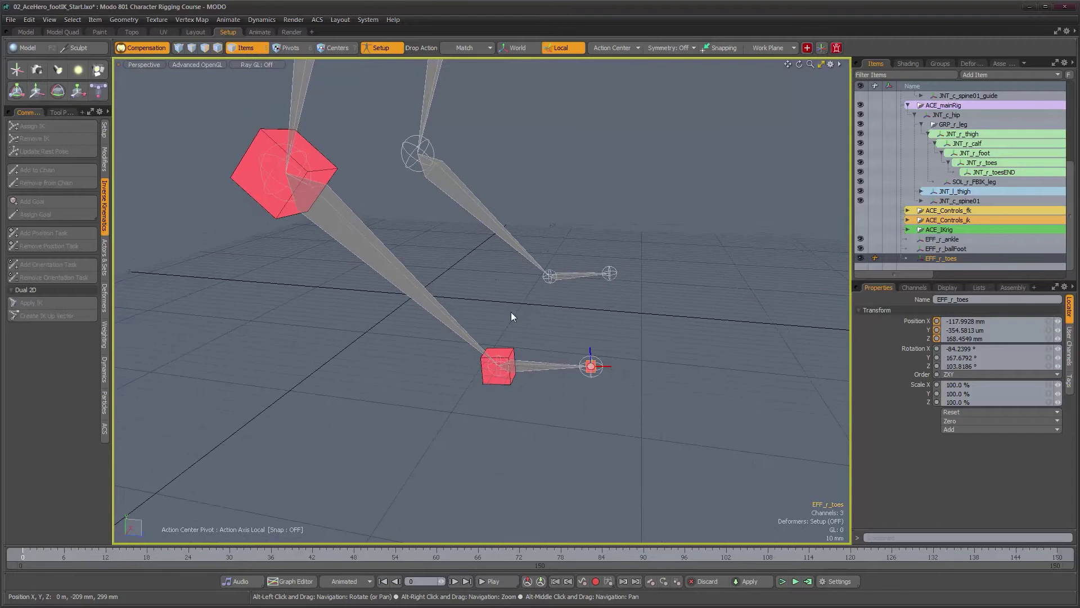
Add a new locator and match its position and rotation to the ball-of-foot effector on the right foot.
{"action": "left_click_drag", "start_coordinate": [511, 316], "coordinate": [527, 358], "text": "alt"}
{"action": "left_click", "coordinate": [527, 357]}
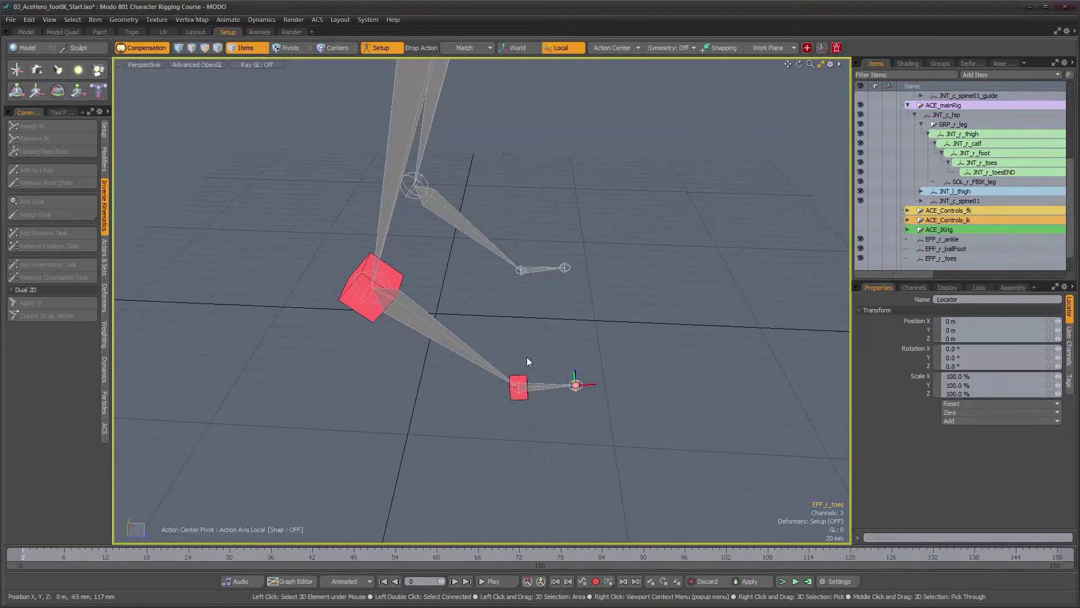
{"action": "mouse_move", "coordinate": [460, 332]}
{"action": "left_mouse_down", "text": "alt"}
{"action": "mouse_move", "coordinate": [489, 330]}
{"action": "mouse_move", "coordinate": [493, 267]}
{"action": "mouse_move", "coordinate": [523, 293]}
{"action": "mouse_move", "coordinate": [485, 316]}
{"action": "mouse_move", "coordinate": [480, 339]}
{"action": "left_mouse_up", "text": "alt"}
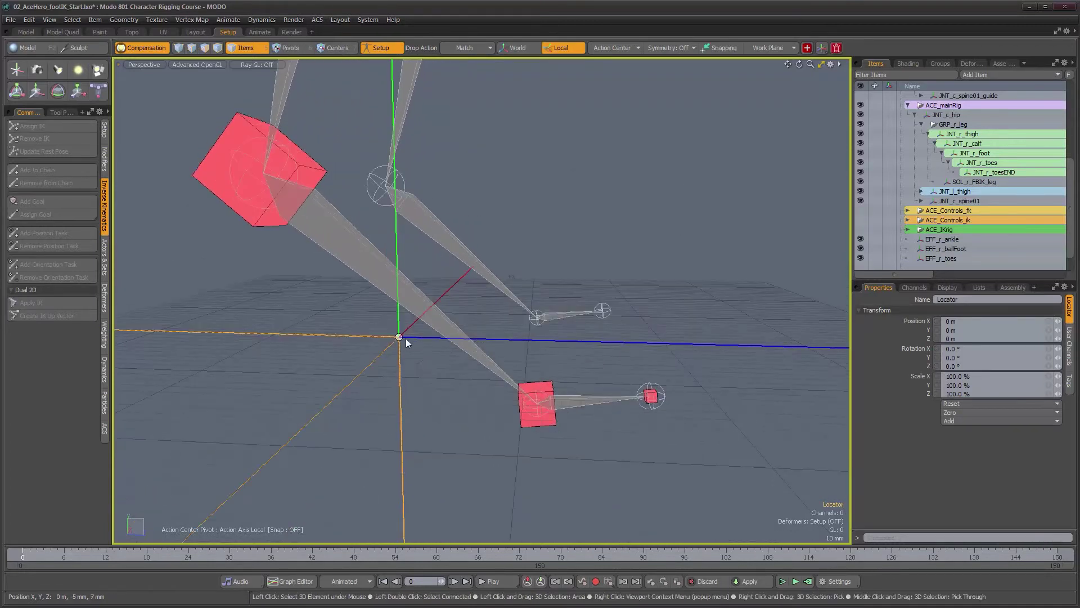
{"action": "left_click", "coordinate": [525, 426]}
{"action": "left_click_drag", "start_coordinate": [562, 436], "coordinate": [509, 428], "text": "alt"}
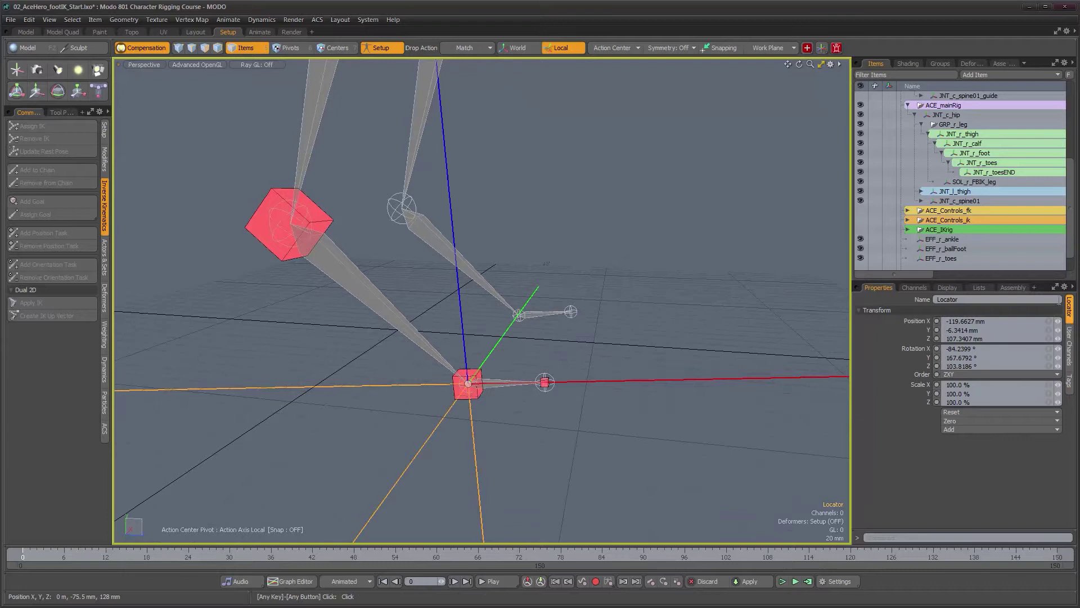
Set the new locator's display size to 0.085 and rename it LOC_r_rotatorToes.
{"action": "left_click", "coordinate": [949, 289]}
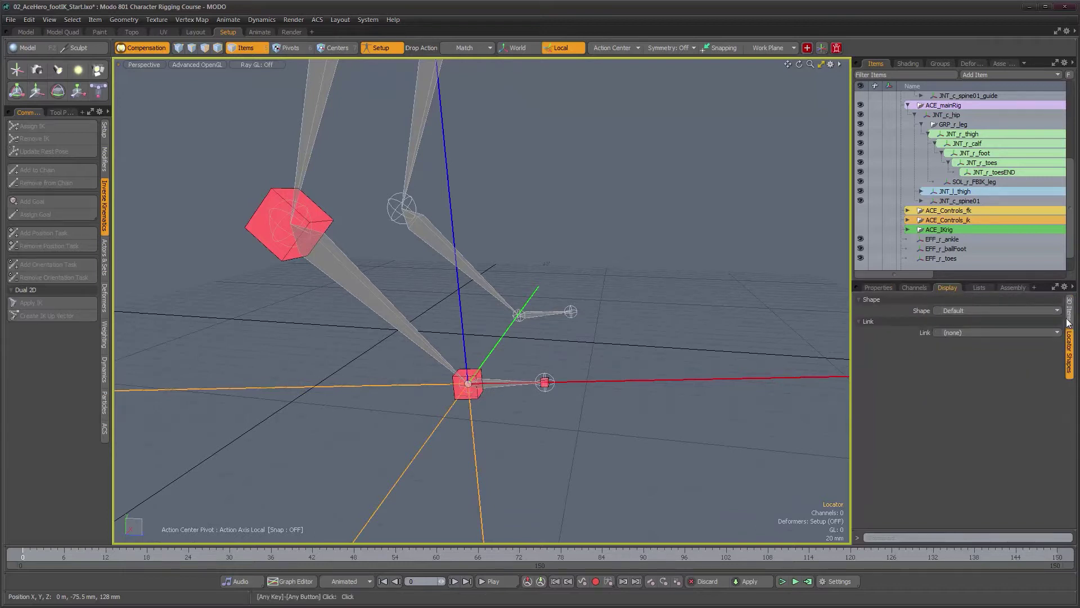
{"action": "left_click", "coordinate": [1069, 318]}
{"action": "left_click_drag", "start_coordinate": [1058, 331], "coordinate": [1042, 331]}
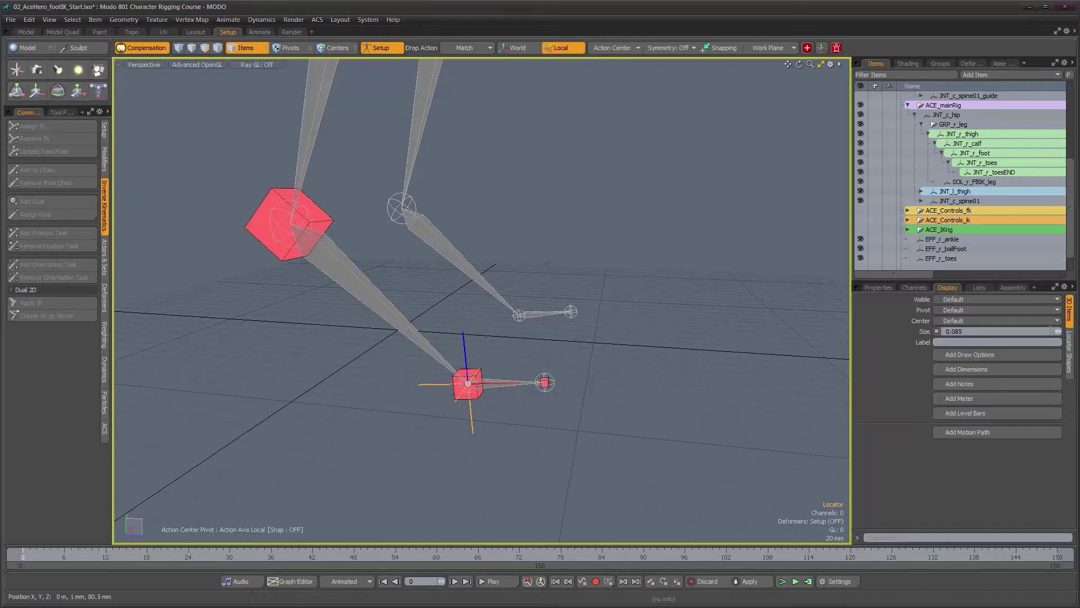
{"action": "left_click", "coordinate": [887, 288]}
{"action": "right_click_drag", "start_coordinate": [579, 380], "coordinate": [640, 377], "text": "alt"}
{"action": "left_click_drag", "start_coordinate": [640, 377], "coordinate": [618, 359], "text": "alt"}
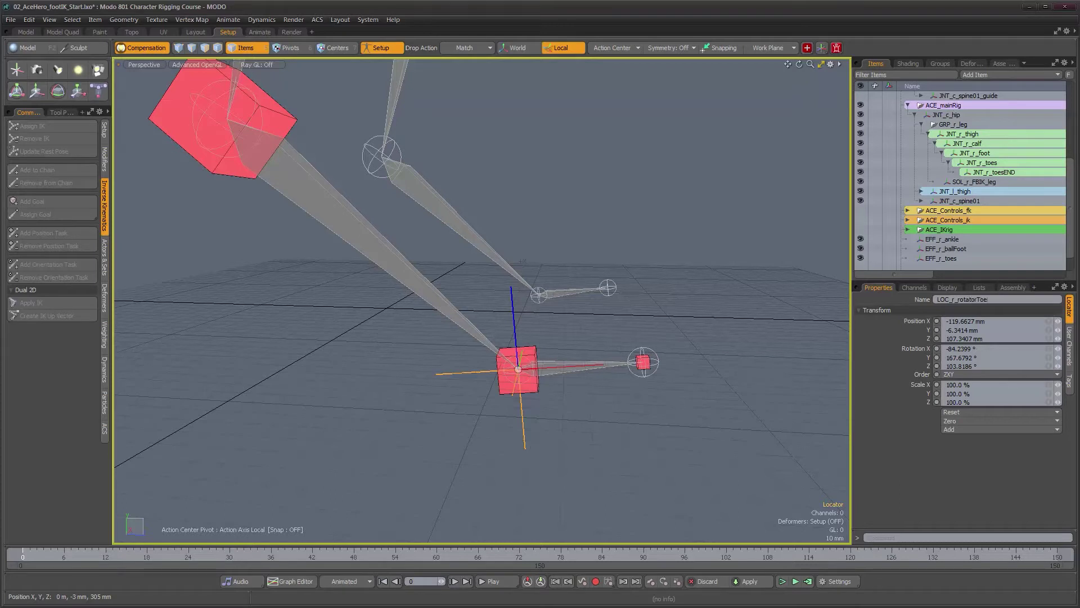
{"action": "left_click_drag", "start_coordinate": [554, 377], "coordinate": [523, 381], "text": "alt"}
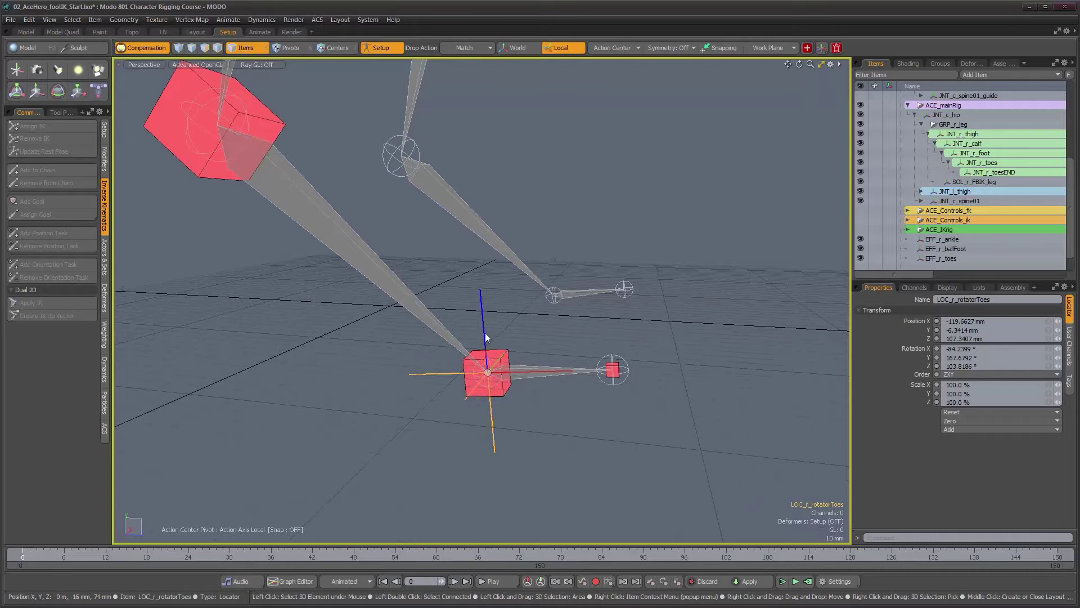
{"action": "left_click_drag", "start_coordinate": [508, 339], "coordinate": [526, 341], "text": "alt"}
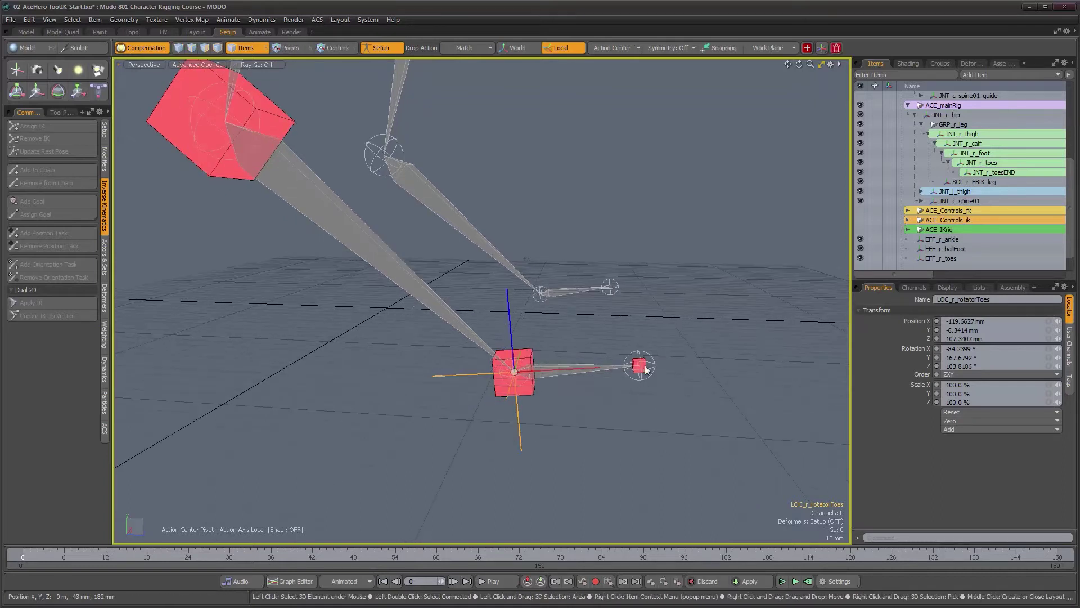
{"action": "mouse_move", "coordinate": [673, 353]}
{"action": "left_mouse_down", "text": "alt"}
{"action": "mouse_move", "coordinate": [658, 354]}
{"action": "mouse_move", "coordinate": [670, 354]}
{"action": "left_mouse_up", "text": "alt"}
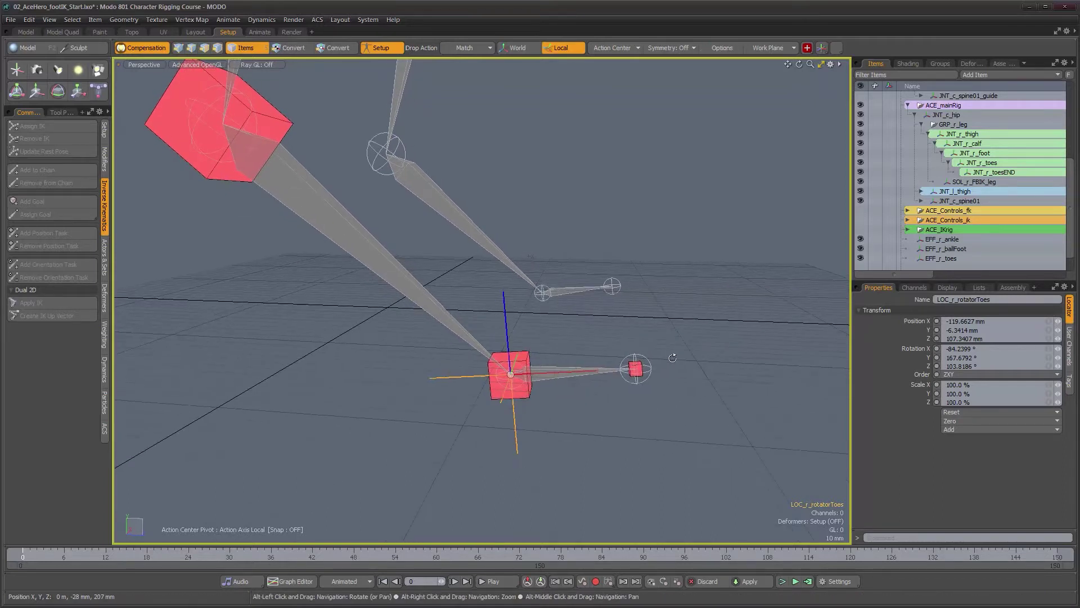
Give LOC_r_rotatorToes a custom display shape with the Replace style and the Plane shape.
{"action": "left_click", "coordinate": [956, 288]}
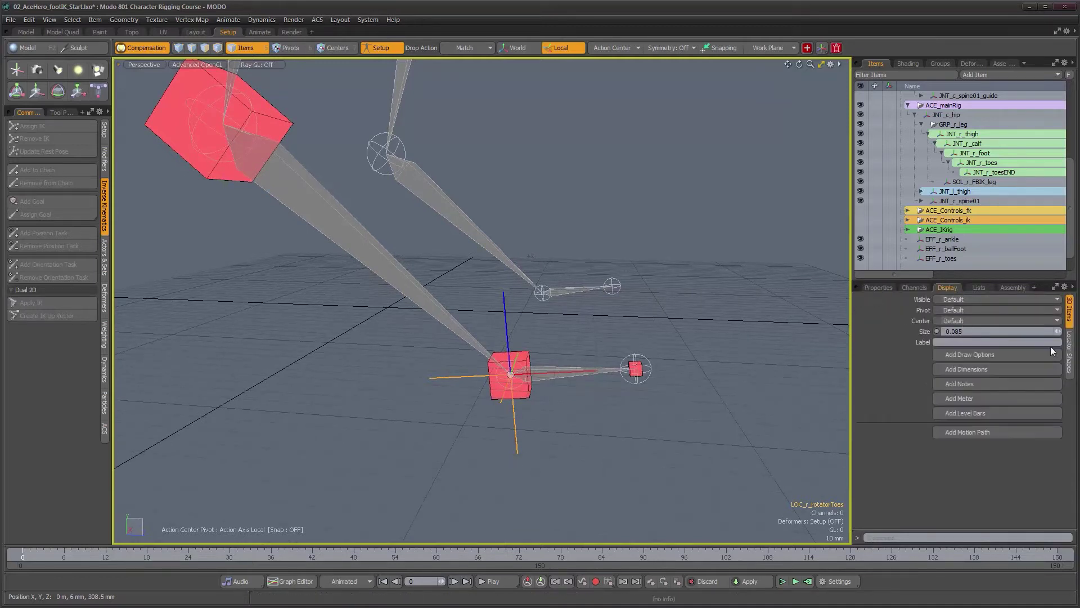
{"action": "left_click", "coordinate": [1069, 351]}
{"action": "left_click", "coordinate": [970, 312]}
{"action": "left_click", "coordinate": [970, 318]}
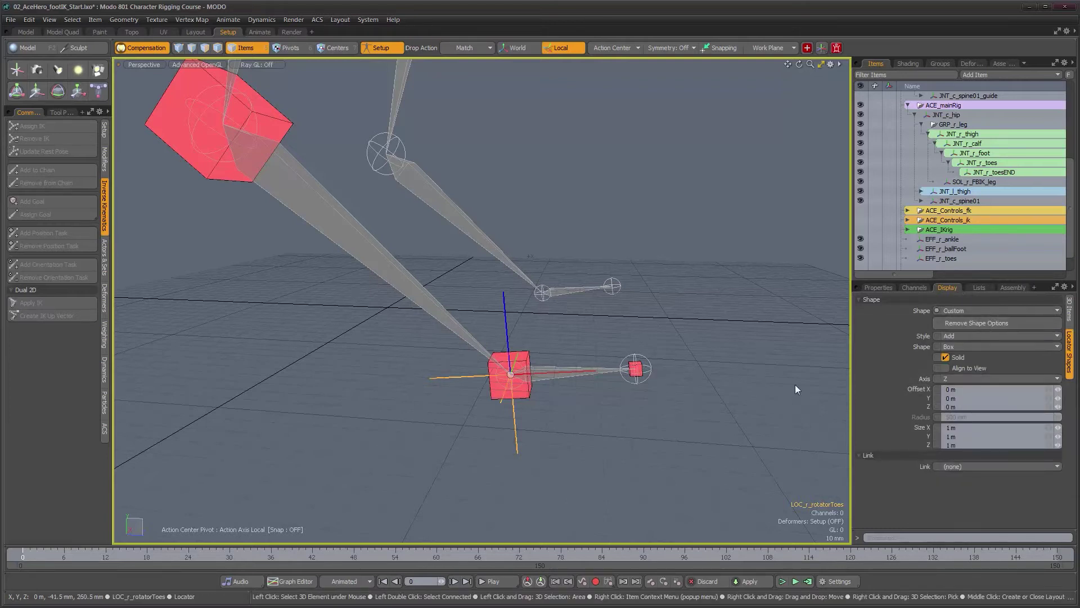
{"action": "mouse_move", "coordinate": [518, 364]}
{"action": "left_mouse_down", "text": "alt"}
{"action": "mouse_move", "coordinate": [516, 380]}
{"action": "mouse_move", "coordinate": [517, 363]}
{"action": "left_mouse_up", "text": "alt"}
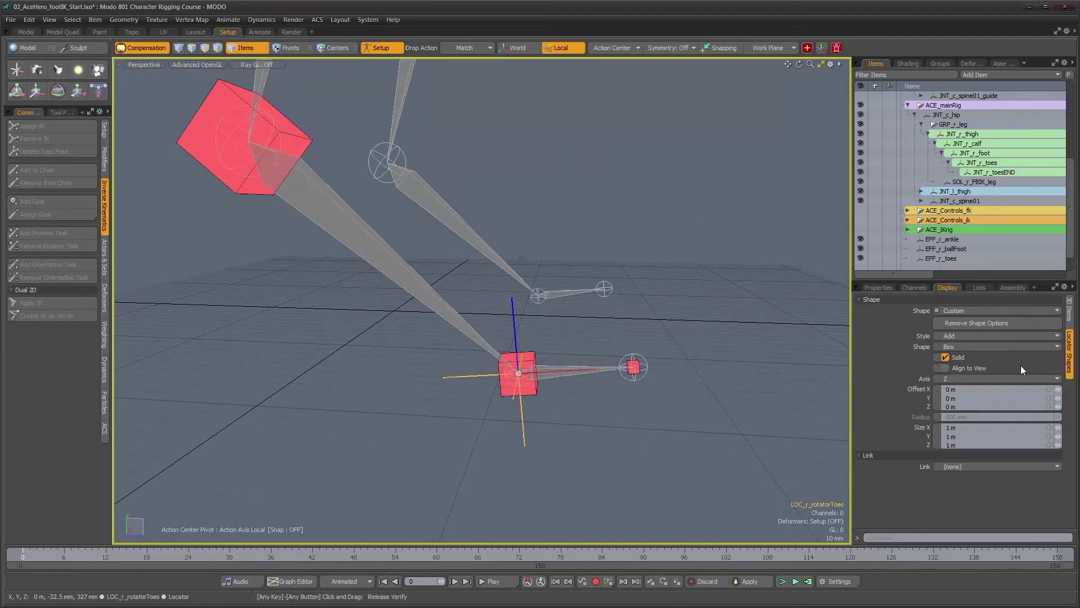
{"action": "left_click", "coordinate": [972, 336]}
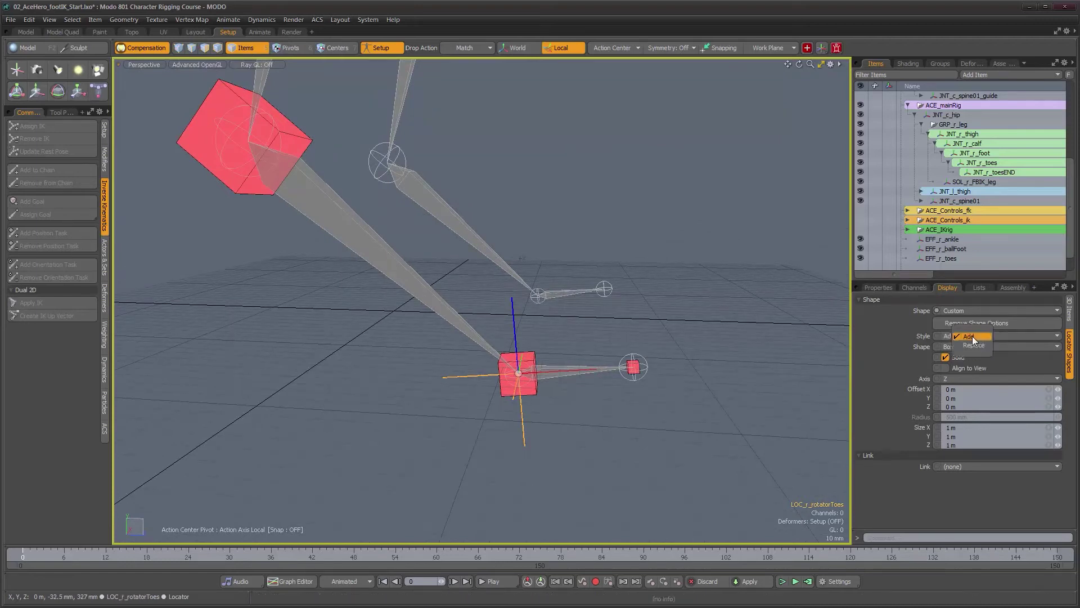
{"action": "left_click", "coordinate": [973, 345]}
{"action": "left_click", "coordinate": [972, 347]}
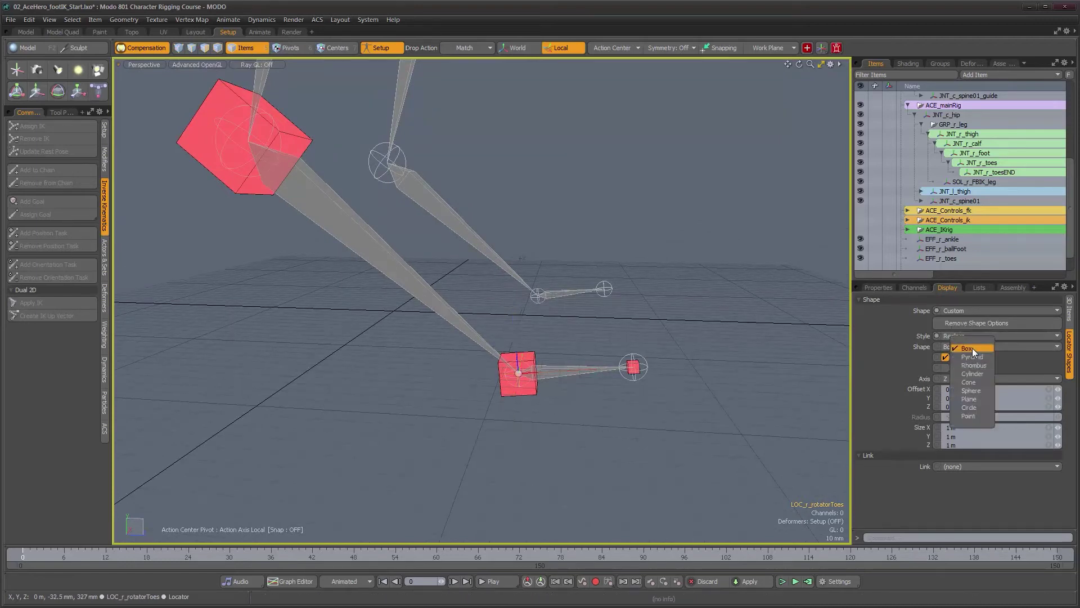
{"action": "left_click", "coordinate": [971, 399]}
Make the toe locator's plane shape non-solid and size it to 28 mm in X and 92 mm in Y.
{"action": "left_click_drag", "start_coordinate": [670, 418], "coordinate": [577, 406], "text": "alt"}
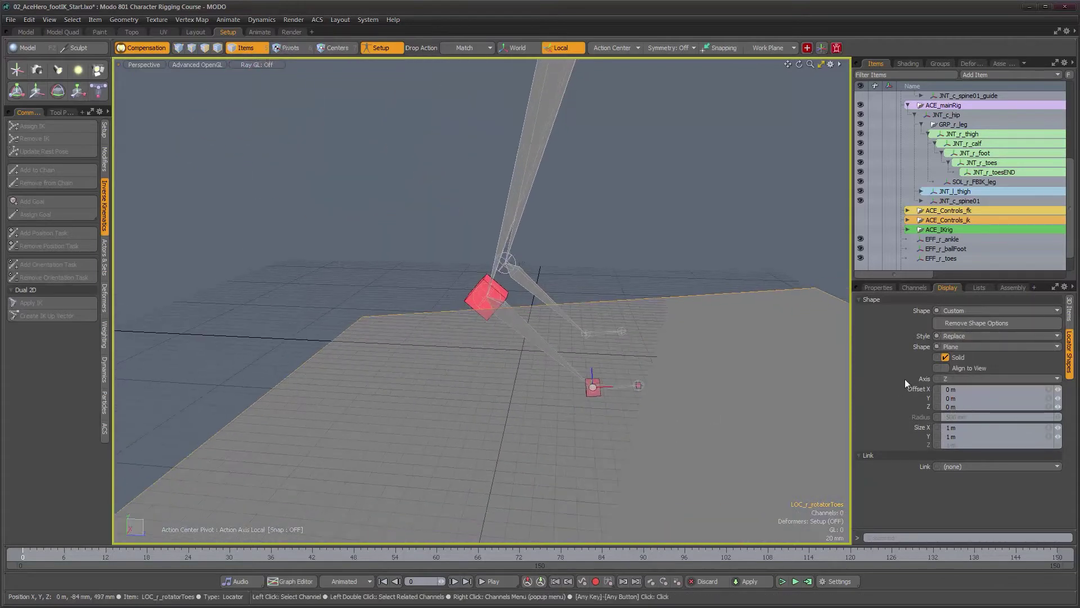
{"action": "left_click", "coordinate": [945, 358]}
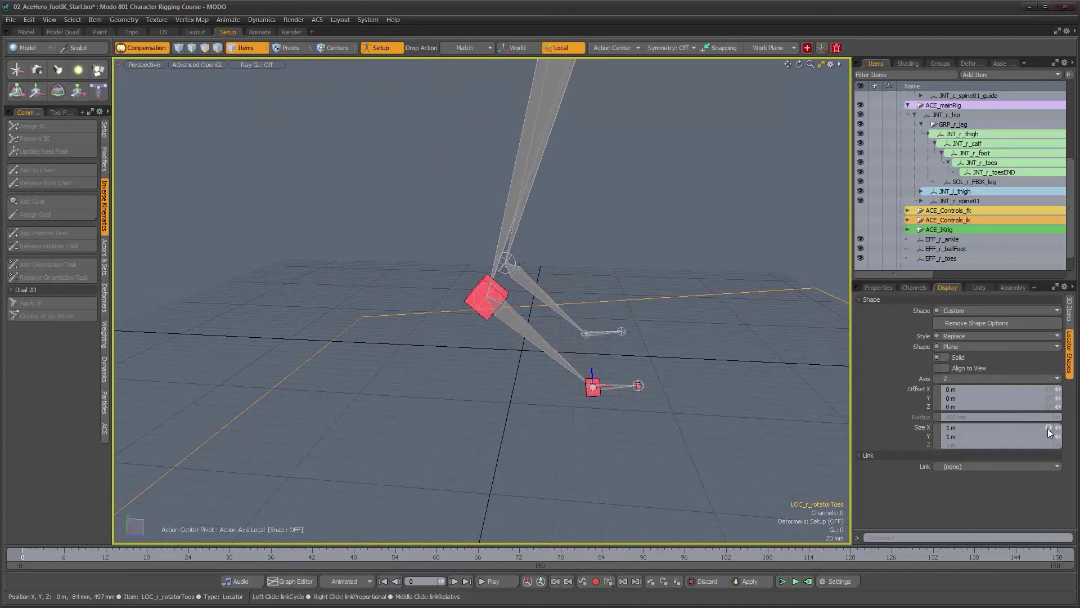
{"action": "left_click_drag", "start_coordinate": [1058, 427], "coordinate": [957, 428]}
{"action": "left_click_drag", "start_coordinate": [636, 376], "coordinate": [534, 336], "text": "alt"}
{"action": "scroll", "coordinate": [574, 377], "scroll_direction": "up", "scroll_amount": 5}
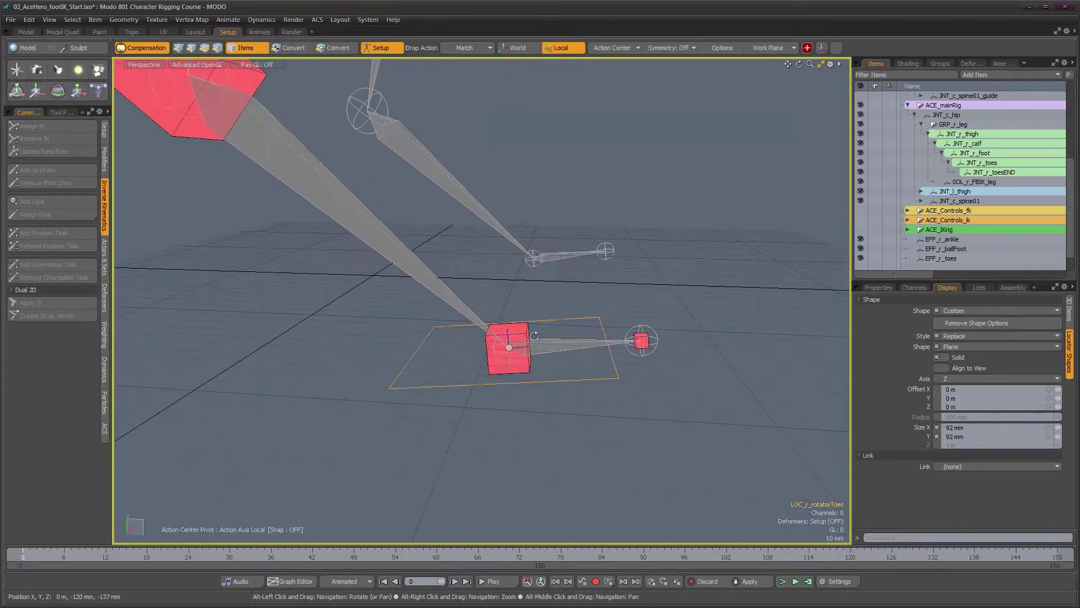
{"action": "left_click_drag", "start_coordinate": [649, 385], "coordinate": [662, 426], "text": "alt"}
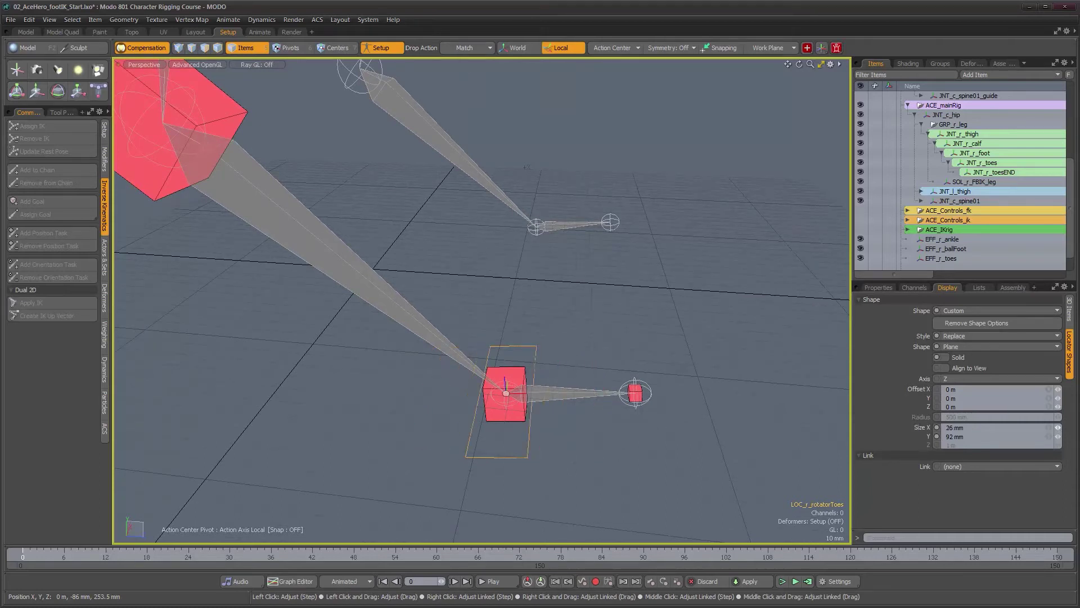
Show the GRP_AceGeometry group and fit the toe plane above the boot with offset X 33.4 mm, offset Z 85 mm and size X 50.6 mm.
{"action": "scroll", "coordinate": [900, 153], "scroll_direction": "up", "scroll_amount": 5}
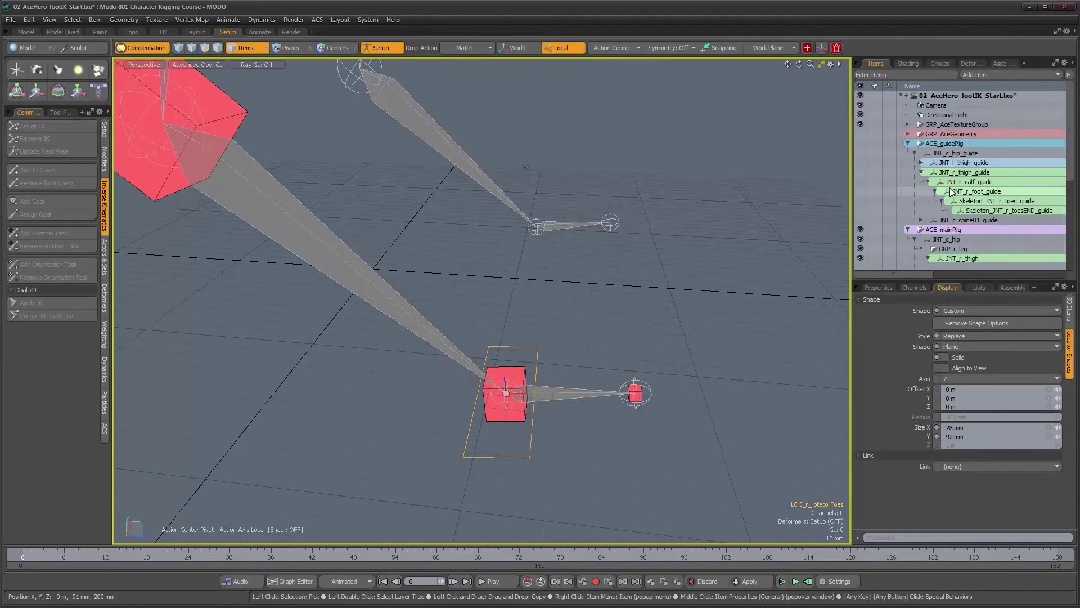
{"action": "left_click", "coordinate": [861, 134]}
{"action": "left_click_drag", "start_coordinate": [659, 350], "coordinate": [804, 363], "text": "alt"}
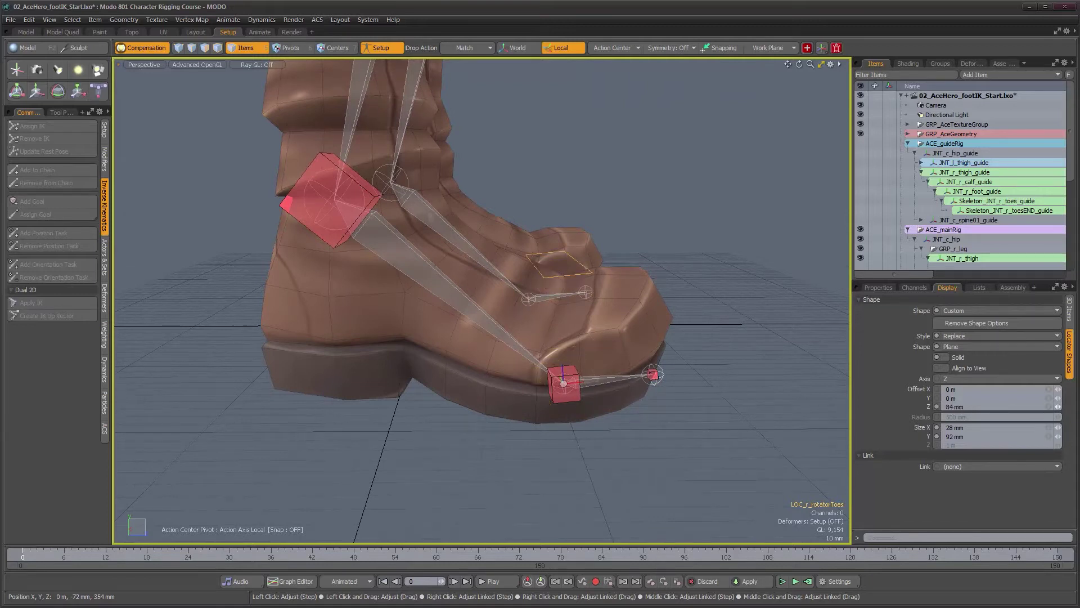
{"action": "left_click_drag", "start_coordinate": [581, 412], "coordinate": [492, 454], "text": "alt"}
{"action": "left_click_drag", "start_coordinate": [1057, 427], "coordinate": [1060, 428]}
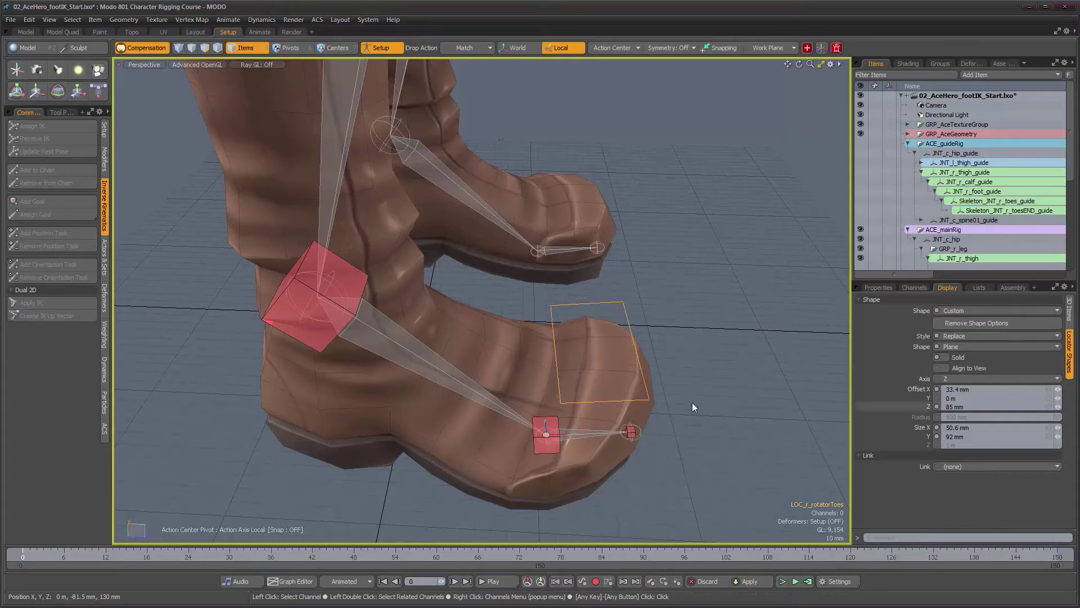
{"action": "left_click_drag", "start_coordinate": [476, 385], "coordinate": [527, 384], "text": "alt"}
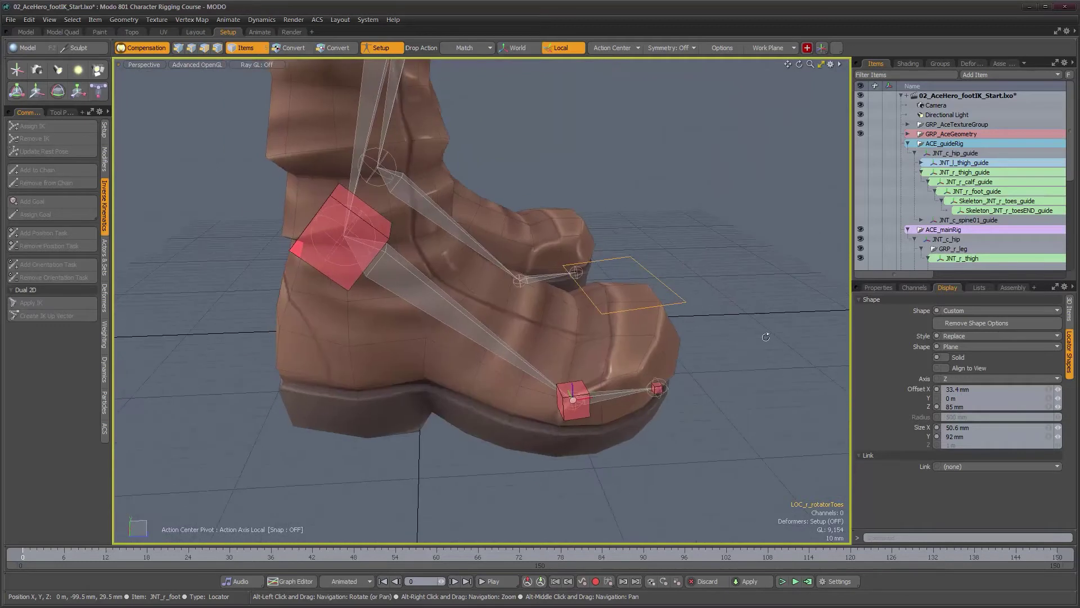
Parent EFF_r_toes under LOC_r_rotatorToes in the item hierarchy.
{"action": "scroll", "coordinate": [958, 242], "scroll_direction": "down", "scroll_amount": 3}
{"action": "scroll", "coordinate": [958, 242], "scroll_direction": "down", "scroll_amount": 2}
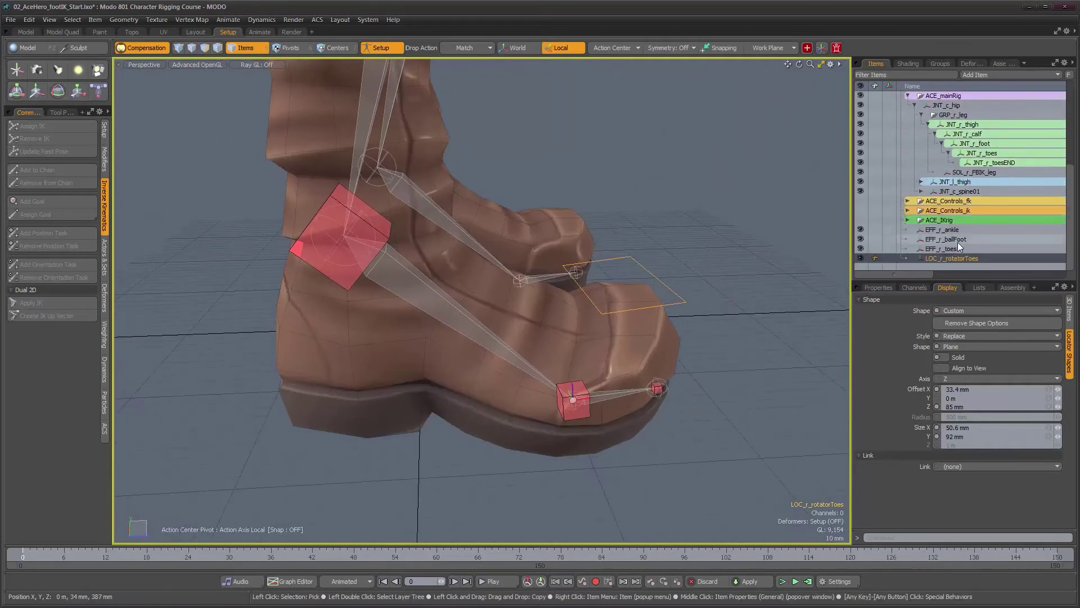
{"action": "left_click_drag", "start_coordinate": [501, 394], "coordinate": [470, 401], "text": "alt"}
{"action": "left_click_drag", "start_coordinate": [533, 361], "coordinate": [564, 380], "text": "alt"}
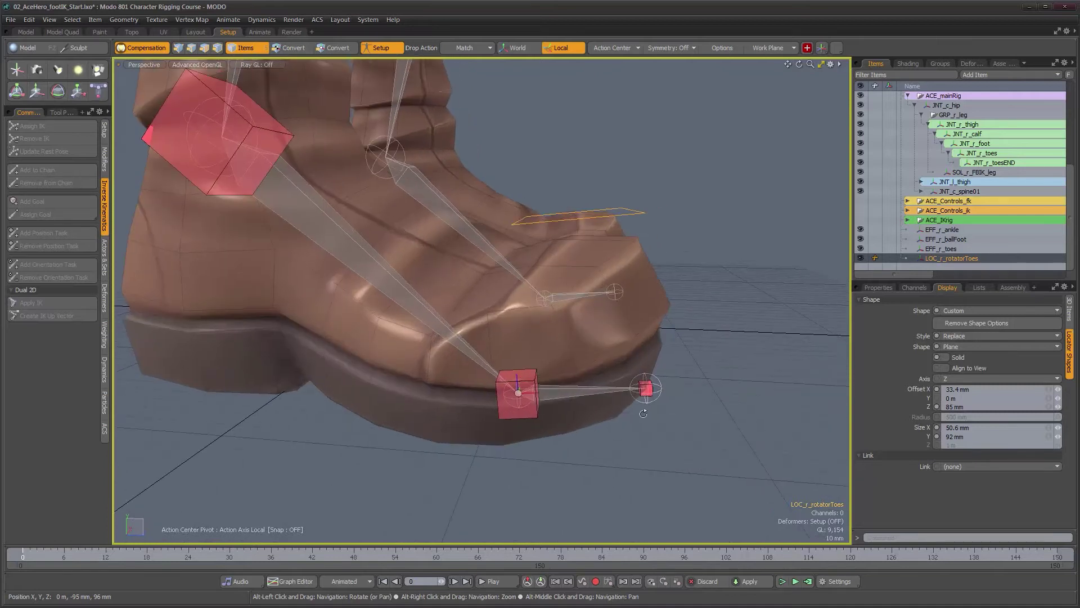
{"action": "left_click_drag", "start_coordinate": [643, 413], "coordinate": [643, 414], "text": "alt"}
{"action": "left_click", "coordinate": [950, 248]}
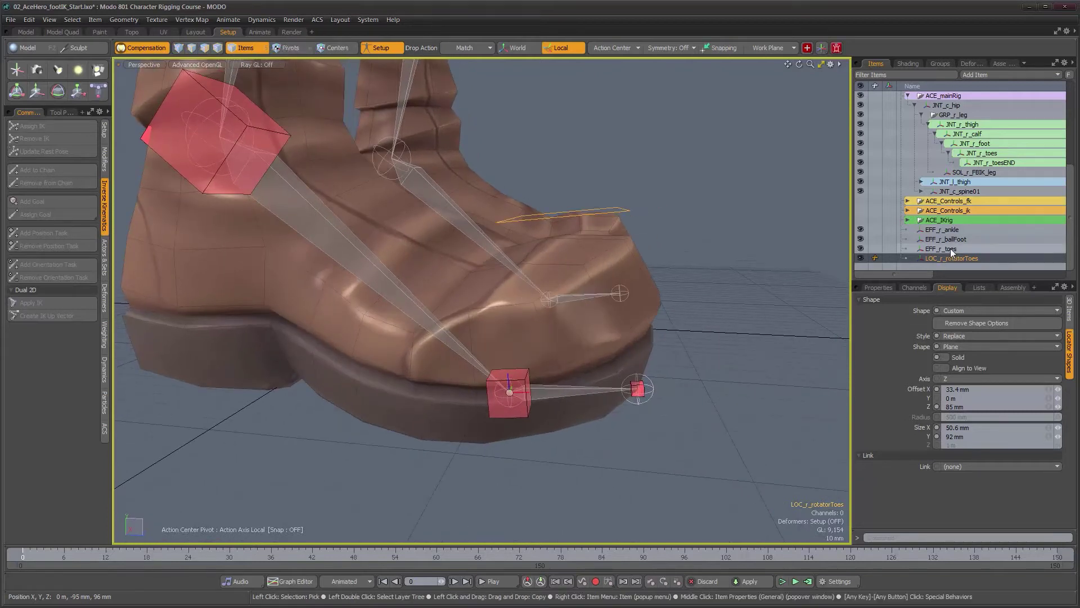
{"action": "mouse_move", "coordinate": [954, 256]}
{"action": "left_mouse_down"}
{"action": "mouse_move", "coordinate": [948, 248]}
{"action": "mouse_move", "coordinate": [955, 259]}
{"action": "left_mouse_up"}
{"action": "left_click_drag", "start_coordinate": [632, 306], "coordinate": [639, 285], "text": "alt"}
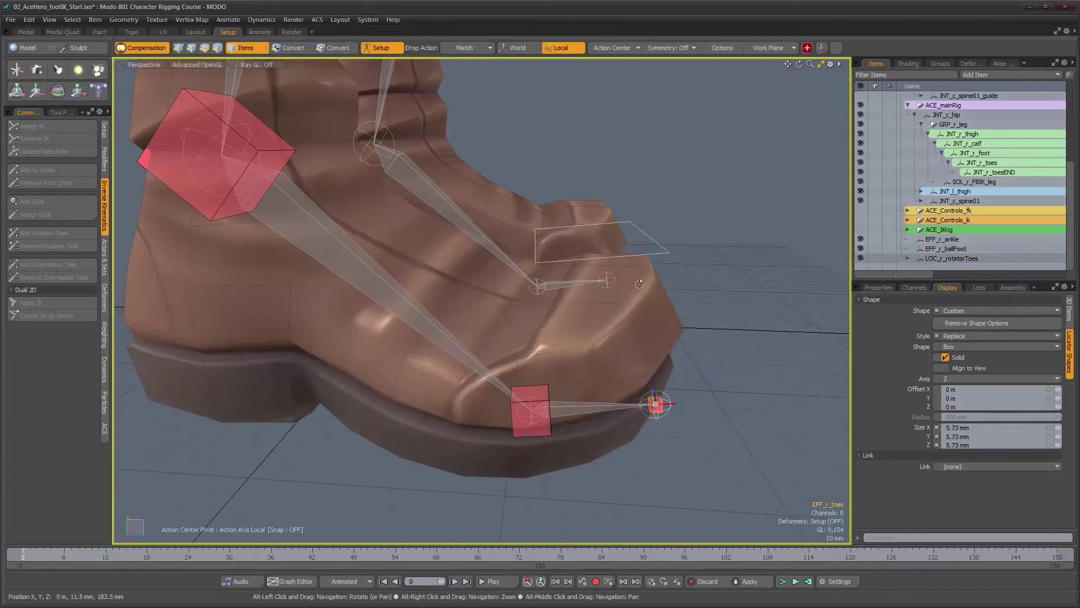
Test-rotate LOC_r_rotatorToes to check how the toes follow the locator.
{"action": "left_click", "coordinate": [662, 254]}
{"action": "key", "text": "e"}
{"action": "left_click_drag", "start_coordinate": [592, 370], "coordinate": [596, 347]}
{"action": "key", "text": "space"}
Add a second locator and match its position and rotation to EFF_r_ballFoot.
{"action": "key", "text": "shift+n"}
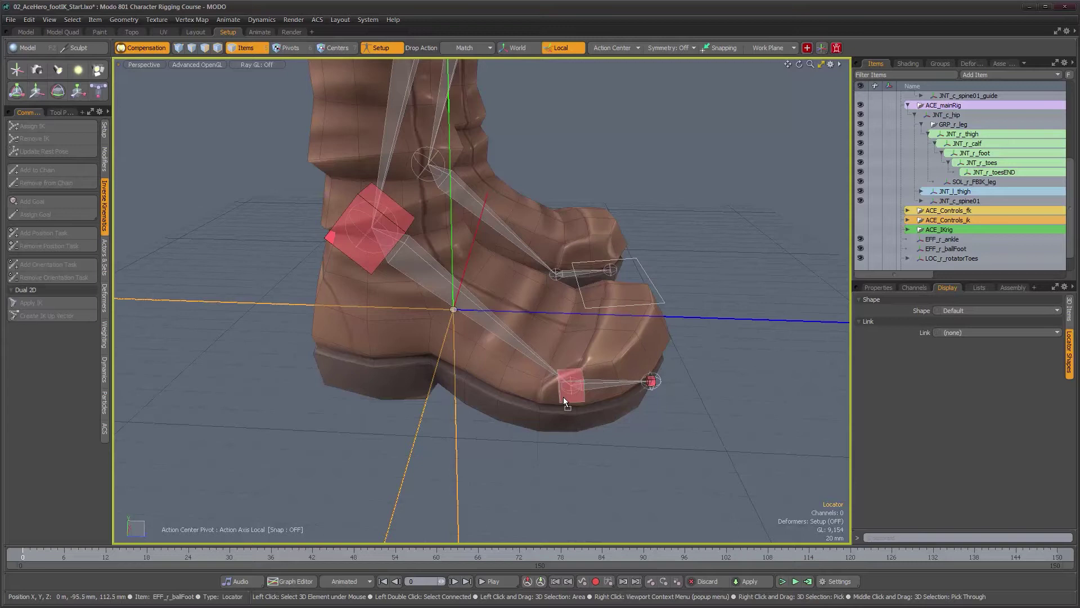
{"action": "mouse_move", "coordinate": [593, 386]}
{"action": "left_mouse_down", "text": "alt"}
{"action": "mouse_move", "coordinate": [580, 367]}
{"action": "mouse_move", "coordinate": [674, 398]}
{"action": "mouse_move", "coordinate": [599, 396]}
{"action": "left_mouse_up", "text": "alt"}
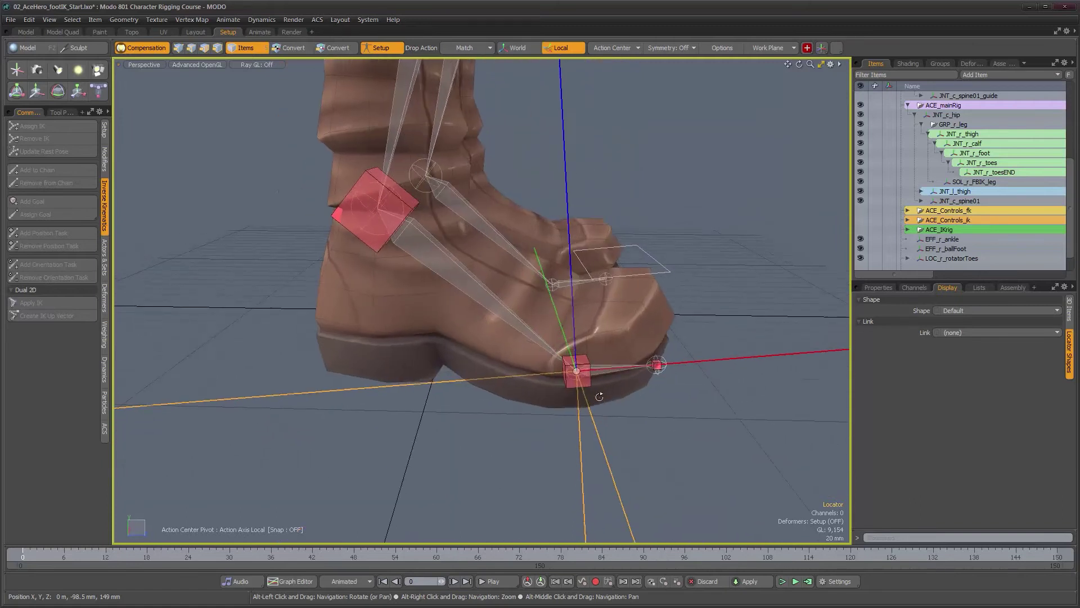
{"action": "left_click", "coordinate": [596, 426]}
{"action": "left_click_drag", "start_coordinate": [504, 314], "coordinate": [393, 142]}
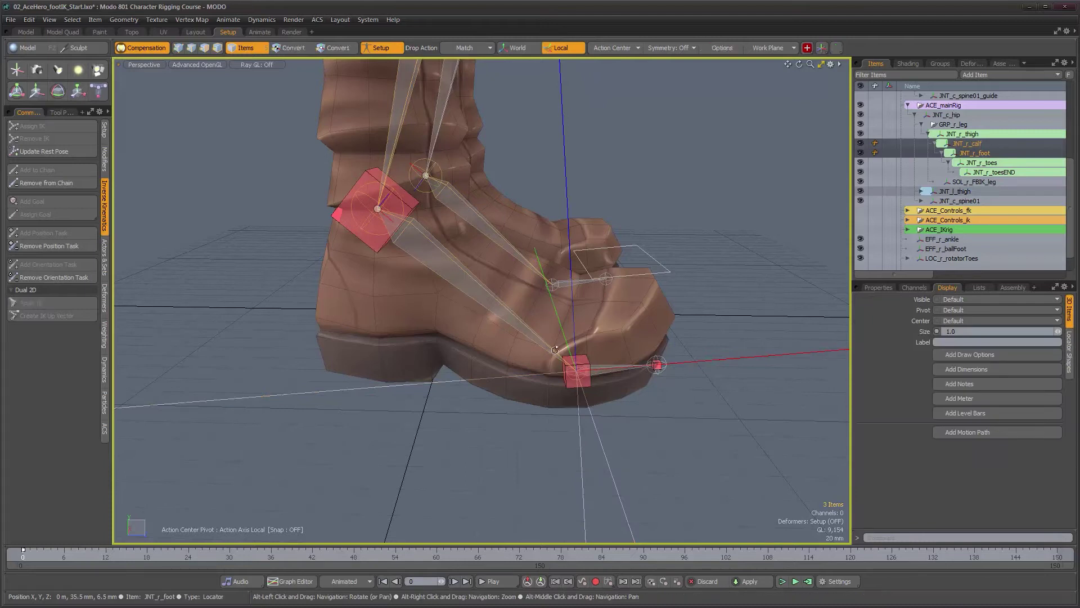
{"action": "left_click", "coordinate": [713, 360]}
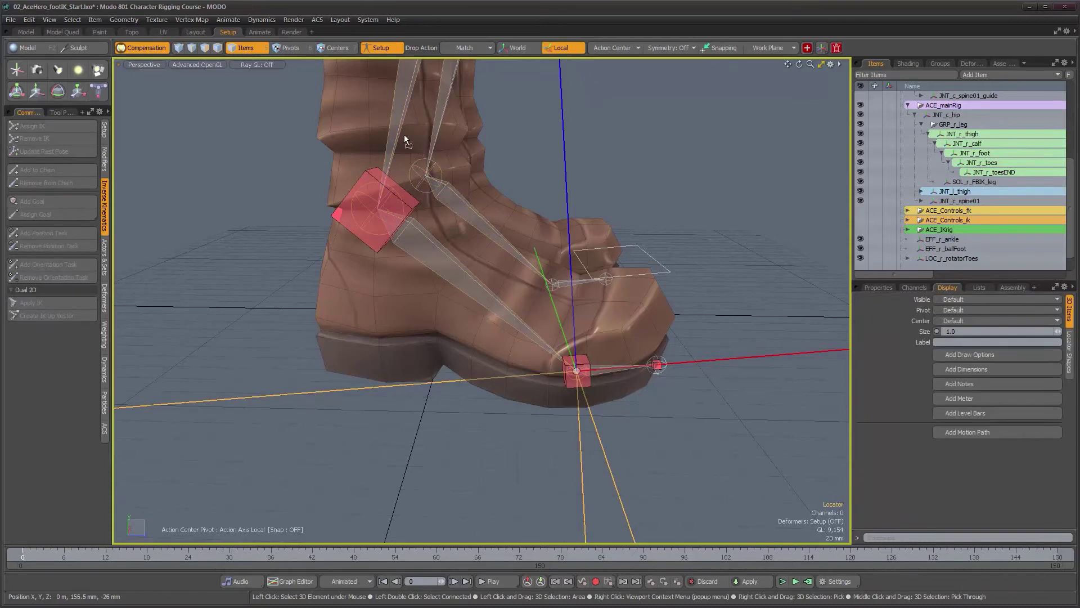
Move the new locator back from the ball of the foot to the right boot's heel, at about -127.8, -3.6, -73.7 mm.
{"action": "left_click_drag", "start_coordinate": [406, 144], "coordinate": [468, 272], "text": "alt"}
{"action": "right_click_drag", "start_coordinate": [468, 272], "coordinate": [436, 271], "text": "alt"}
{"action": "key", "text": "w"}
{"action": "middle_click_drag", "start_coordinate": [453, 274], "coordinate": [426, 327], "text": "alt"}
{"action": "left_click_drag", "start_coordinate": [443, 165], "coordinate": [378, 403]}
{"action": "middle_click_drag", "start_coordinate": [378, 402], "coordinate": [412, 323], "text": "alt"}
{"action": "right_click_drag", "start_coordinate": [413, 322], "coordinate": [425, 314], "text": "alt"}
{"action": "left_click_drag", "start_coordinate": [468, 369], "coordinate": [580, 351], "text": "alt"}
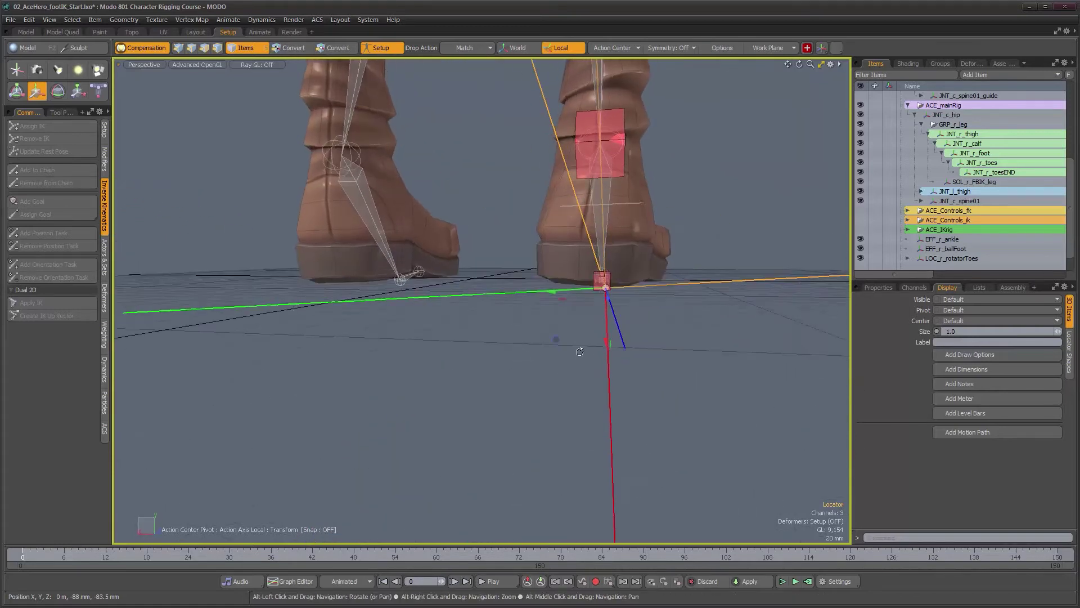
Reset the heel locator's rotation to 0° on all axes.
{"action": "left_click", "coordinate": [869, 287]}
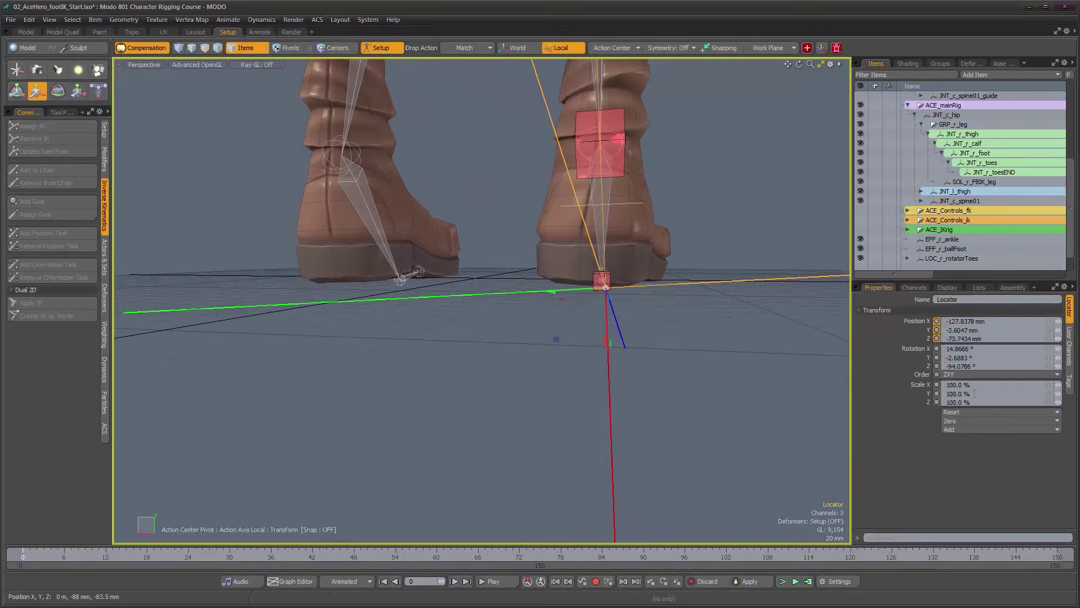
{"action": "left_click", "coordinate": [970, 411]}
{"action": "left_click", "coordinate": [970, 418]}
{"action": "left_click_drag", "start_coordinate": [630, 428], "coordinate": [595, 307], "text": "alt"}
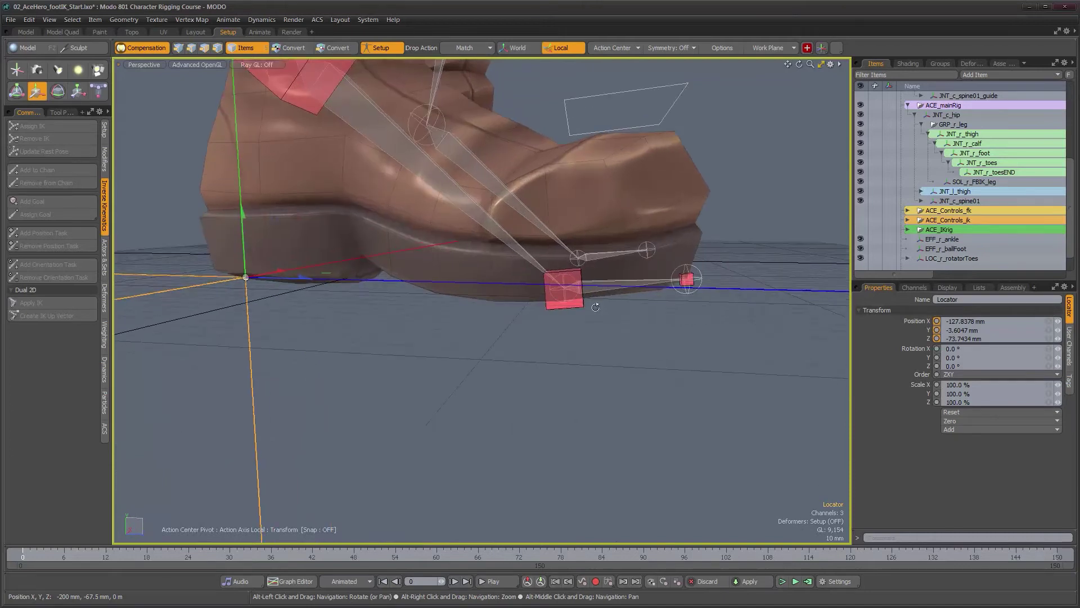
Reduce the heel locator's display size to 0.113.
{"action": "left_click_drag", "start_coordinate": [691, 308], "coordinate": [610, 318], "text": "alt"}
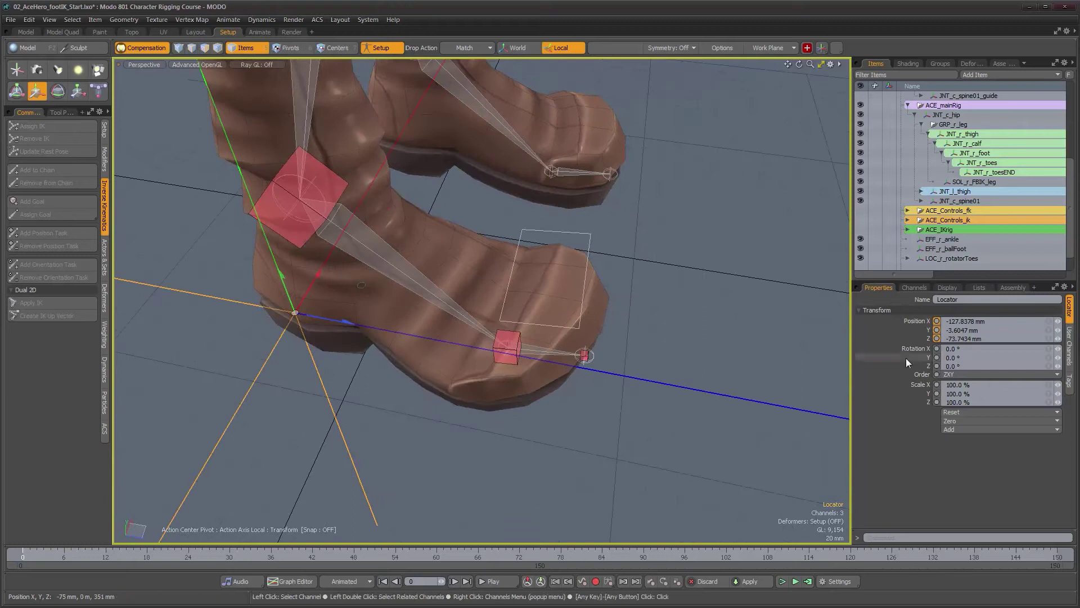
{"action": "left_click", "coordinate": [951, 287]}
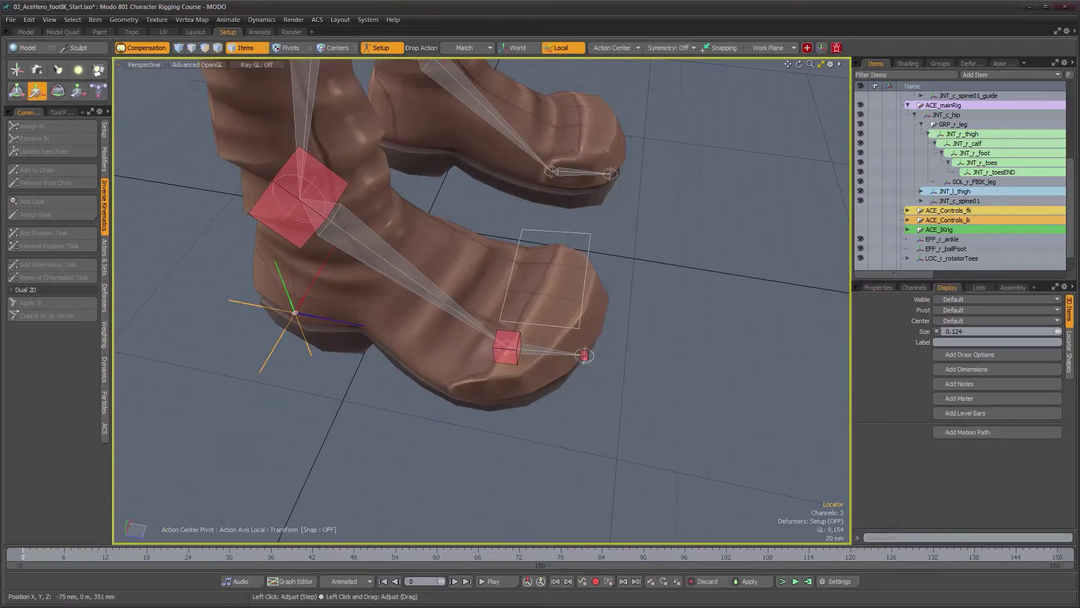
{"action": "left_click_drag", "start_coordinate": [816, 295], "coordinate": [664, 295], "text": "alt"}
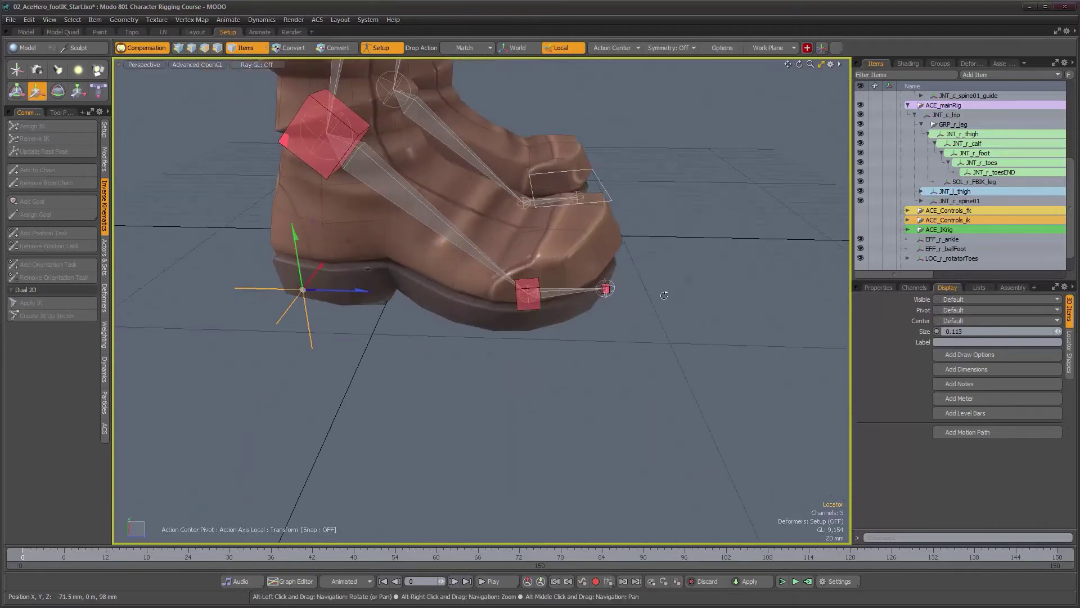
Duplicate the heel locator and match the copy to the end of the right foot's toe joint.
{"action": "key", "text": "ctrl"}
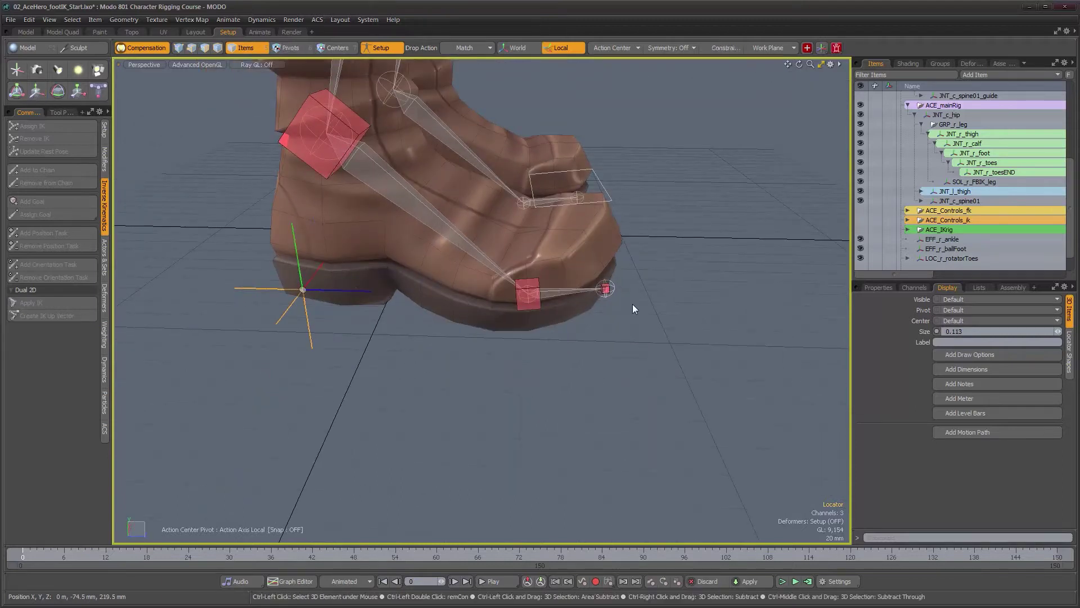
{"action": "key", "text": "ctrl+d"}
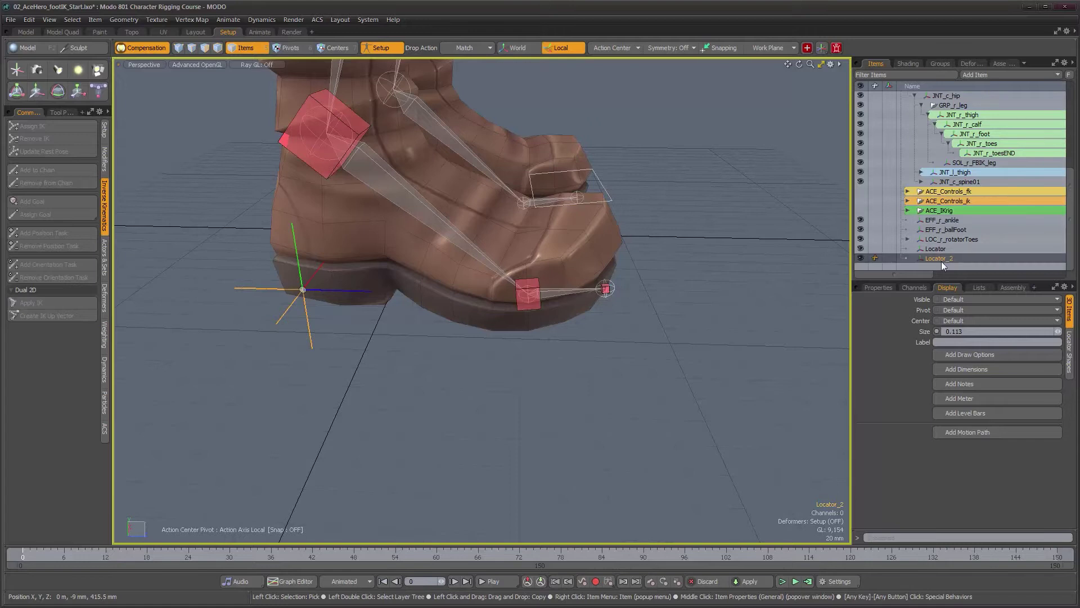
{"action": "left_click_drag", "start_coordinate": [615, 289], "coordinate": [622, 324], "text": "alt"}
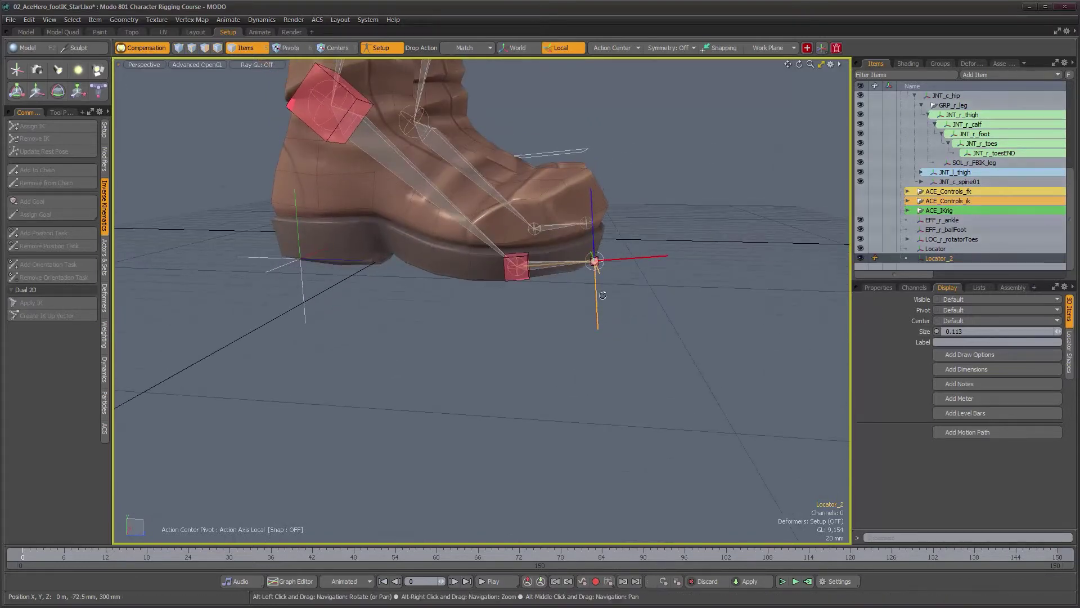
{"action": "left_click_drag", "start_coordinate": [799, 321], "coordinate": [801, 296], "text": "alt"}
Reset Locator_2's rotation to 0° on all axes.
{"action": "left_click", "coordinate": [875, 287]}
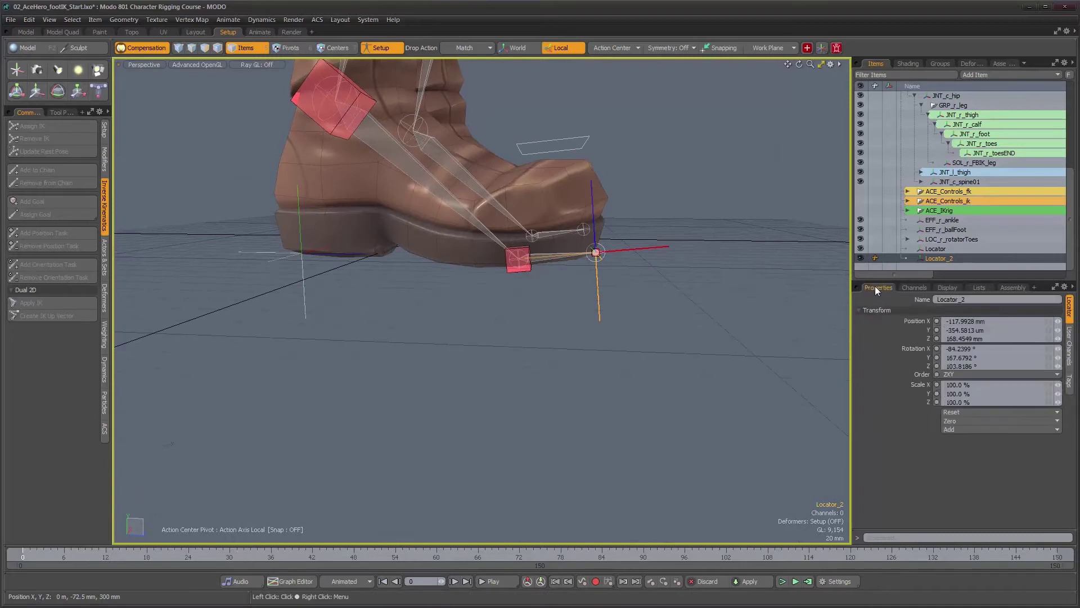
{"action": "left_click", "coordinate": [957, 413]}
{"action": "left_click", "coordinate": [958, 422]}
Move the heel locator sideways toward the middle of the boot heel, to about X -109.7 mm.
{"action": "left_click_drag", "start_coordinate": [506, 304], "coordinate": [679, 374], "text": "alt"}
{"action": "left_click", "coordinate": [664, 402]}
{"action": "key", "text": "w"}
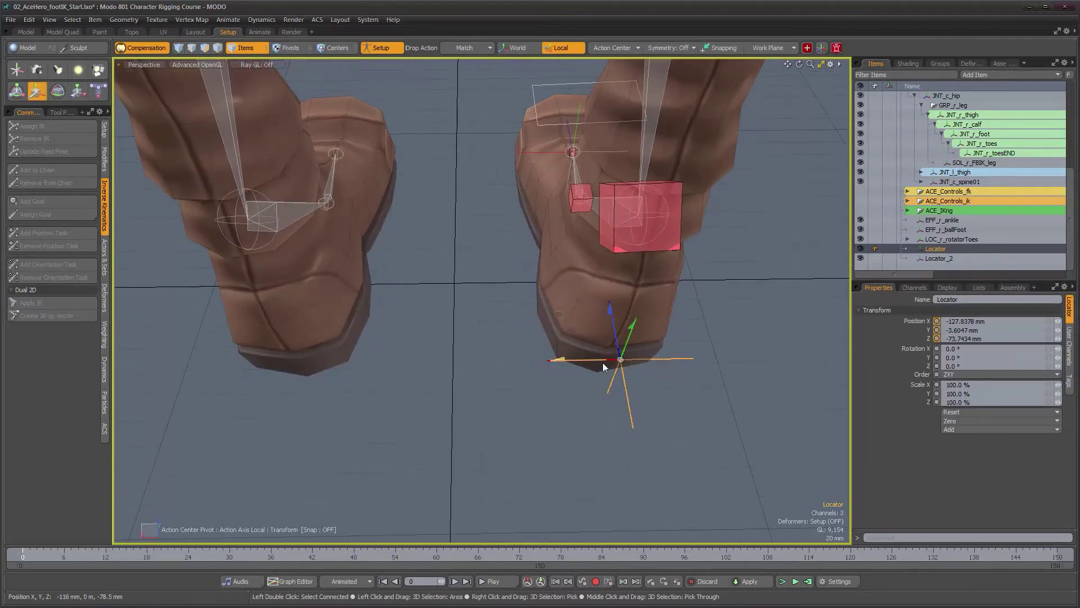
{"action": "left_click_drag", "start_coordinate": [544, 359], "coordinate": [548, 359]}
{"action": "left_click_drag", "start_coordinate": [549, 357], "coordinate": [608, 246], "text": "alt"}
{"action": "middle_click_drag", "start_coordinate": [591, 319], "coordinate": [593, 290], "text": "alt"}
{"action": "right_click_drag", "start_coordinate": [600, 302], "coordinate": [749, 307], "text": "alt"}
{"action": "middle_click_drag", "start_coordinate": [607, 256], "coordinate": [614, 292], "text": "alt"}
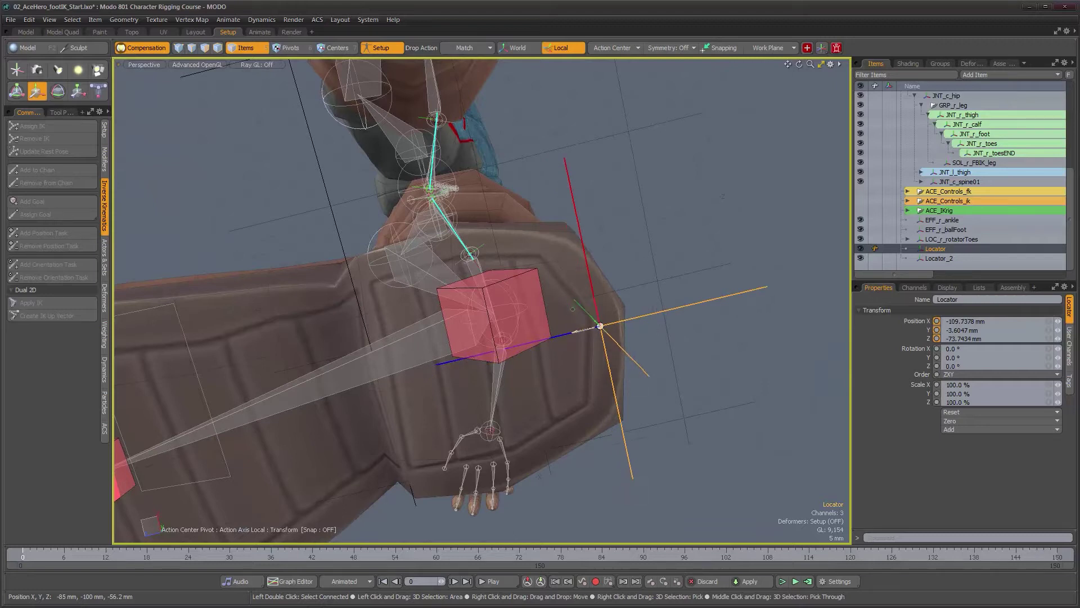
Adjust the heel locator to the rear edge of the boot sole, at X -110.6 mm and Z -80.4 mm.
{"action": "left_click_drag", "start_coordinate": [590, 366], "coordinate": [566, 467], "text": "alt"}
{"action": "scroll", "coordinate": [556, 346], "scroll_direction": "down", "scroll_amount": 3}
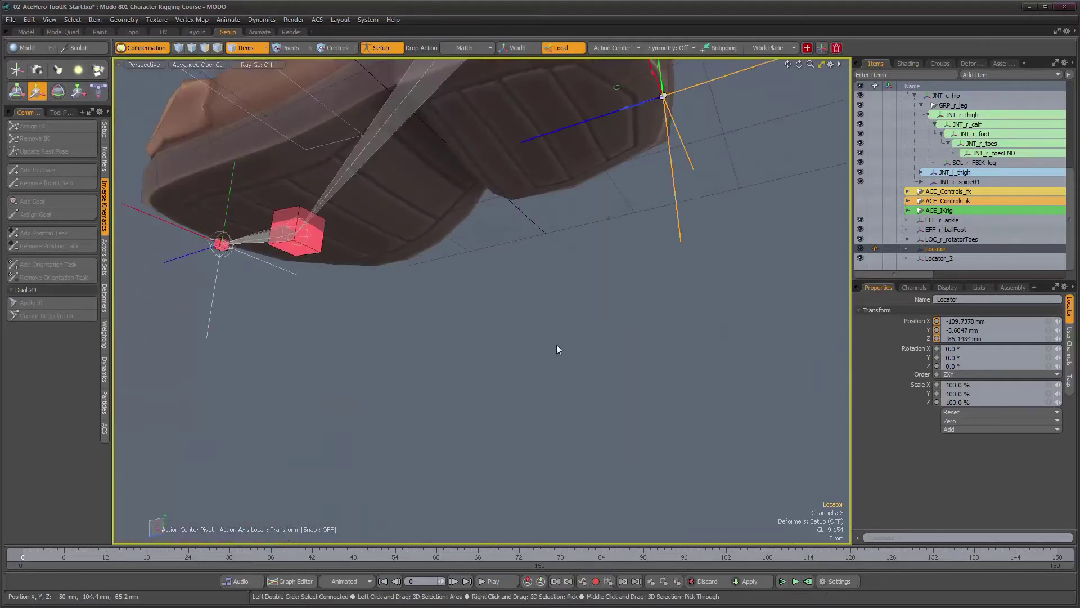
{"action": "key", "text": "shift+a"}
{"action": "left_click_drag", "start_coordinate": [575, 310], "coordinate": [529, 339], "text": "alt"}
{"action": "scroll", "coordinate": [528, 296], "scroll_direction": "down", "scroll_amount": 5, "text": "alt"}
{"action": "scroll", "coordinate": [569, 340], "scroll_direction": "up", "scroll_amount": 5, "text": "alt"}
{"action": "left_click_drag", "start_coordinate": [626, 347], "coordinate": [680, 347], "text": "alt"}
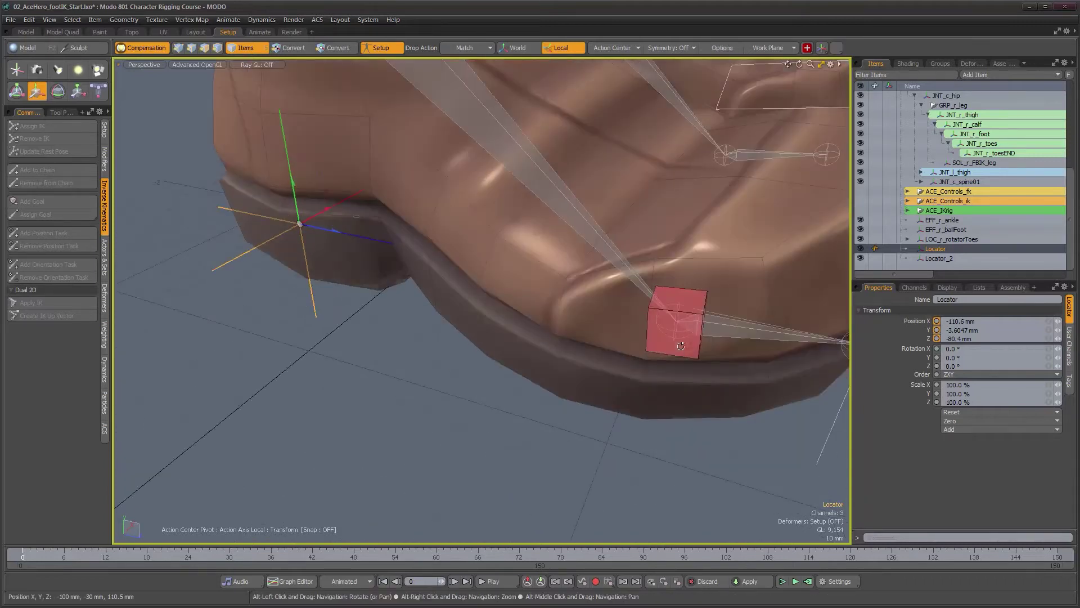
{"action": "scroll", "coordinate": [681, 347], "scroll_direction": "down", "scroll_amount": 3, "text": "alt"}
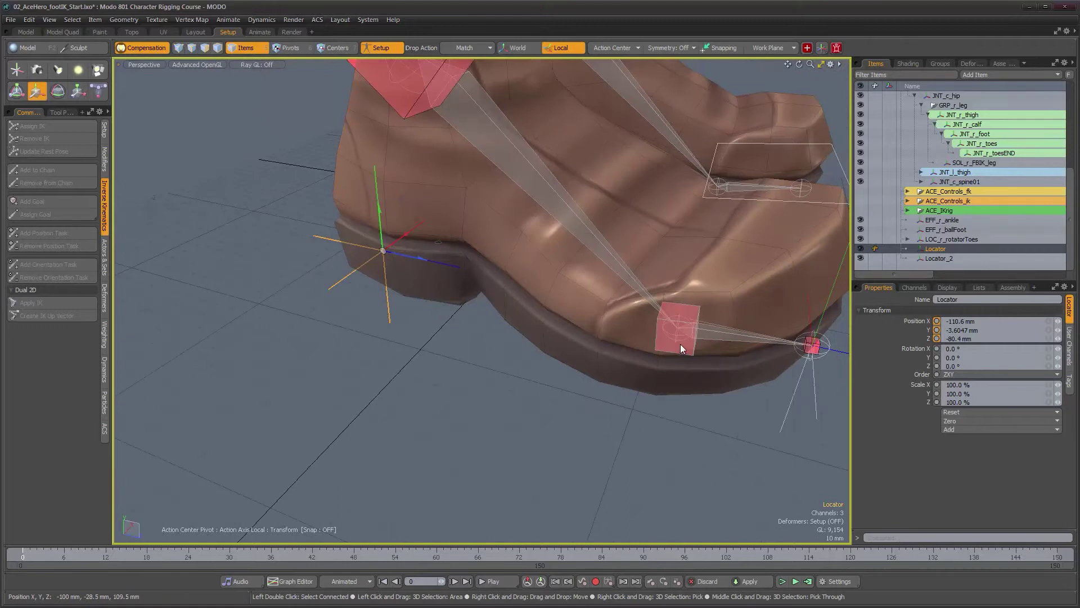
{"action": "left_click", "coordinate": [680, 344]}
{"action": "mouse_move", "coordinate": [680, 344]}
{"action": "left_mouse_down", "text": "alt"}
{"action": "mouse_move", "coordinate": [655, 353]}
{"action": "mouse_move", "coordinate": [664, 351]}
{"action": "left_mouse_up", "text": "alt"}
{"action": "left_click", "coordinate": [762, 269]}
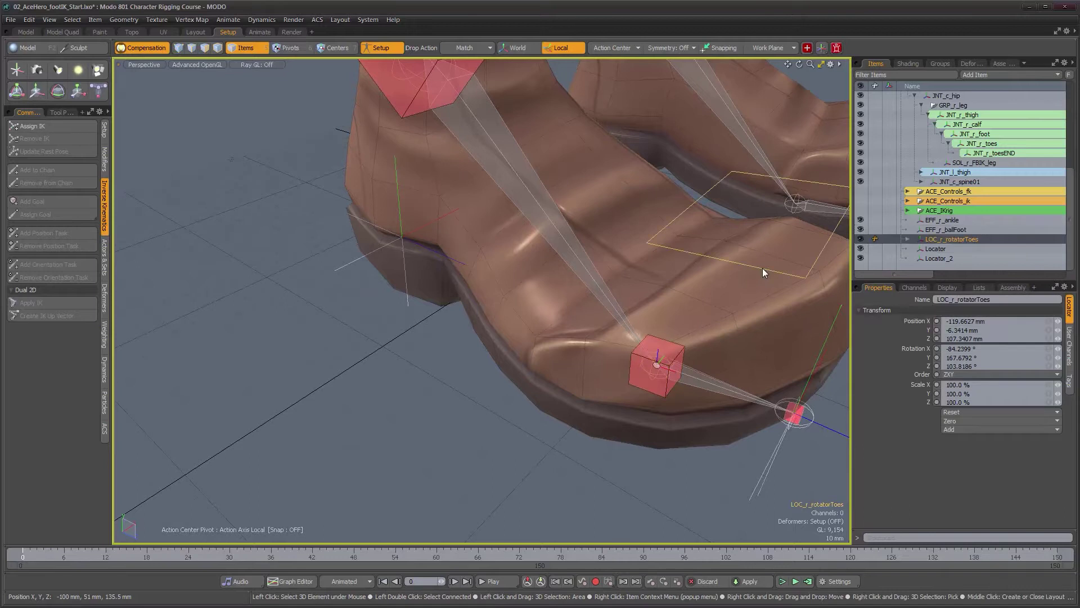
{"action": "left_click", "coordinate": [690, 380]}
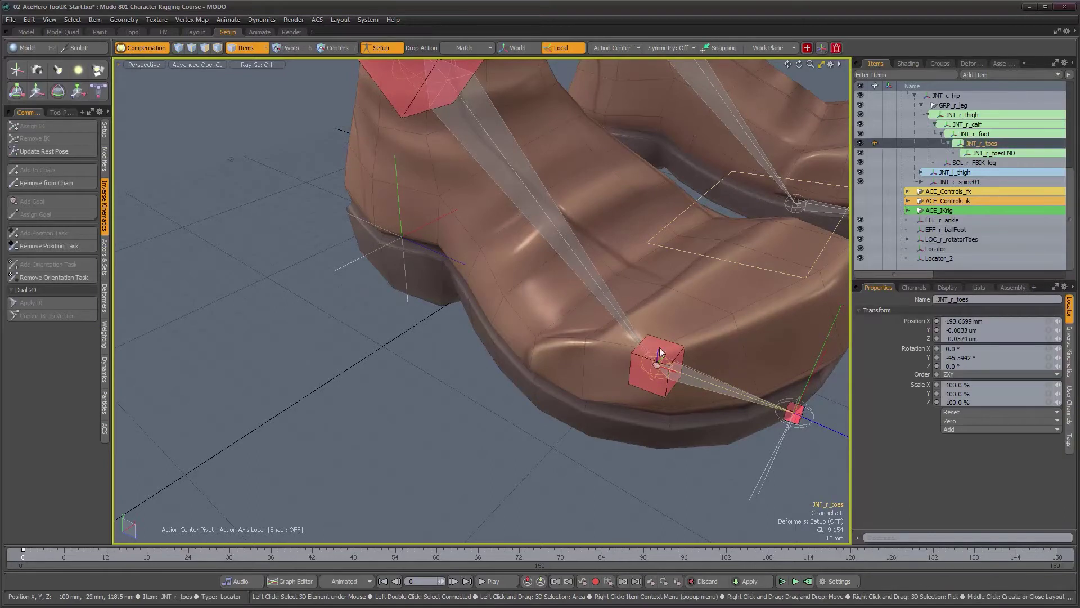
{"action": "left_click_drag", "start_coordinate": [641, 297], "coordinate": [407, 236], "text": "alt"}
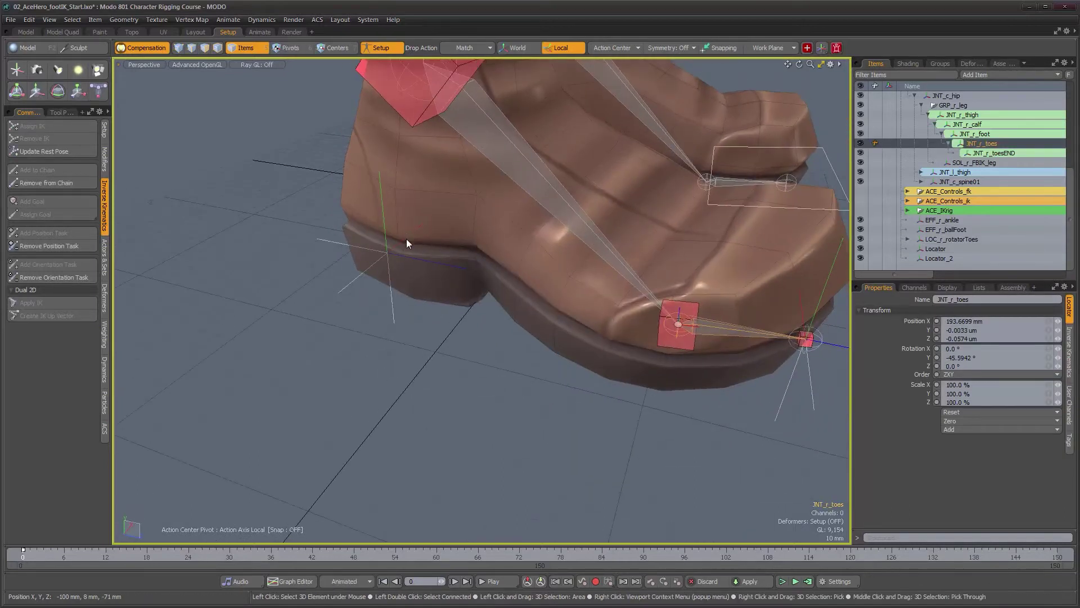
Turn off Compensation and add a direction constraint that aims the heel locator at Locator_2.
{"action": "left_click", "coordinate": [392, 309]}
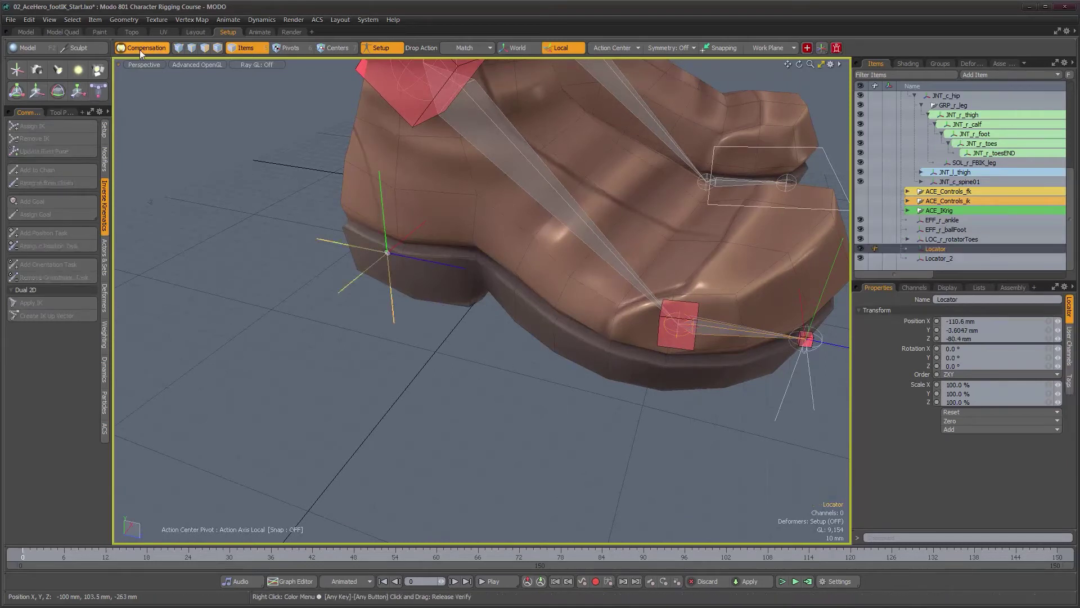
{"action": "left_click_drag", "start_coordinate": [428, 304], "coordinate": [519, 324], "text": "alt"}
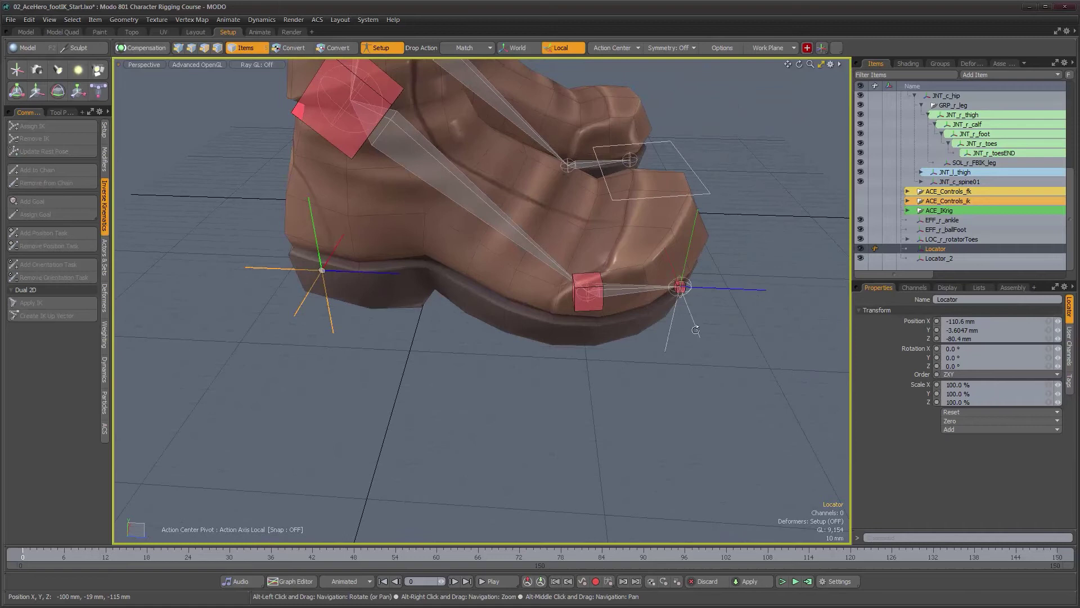
{"action": "left_click", "coordinate": [695, 332], "text": "shift"}
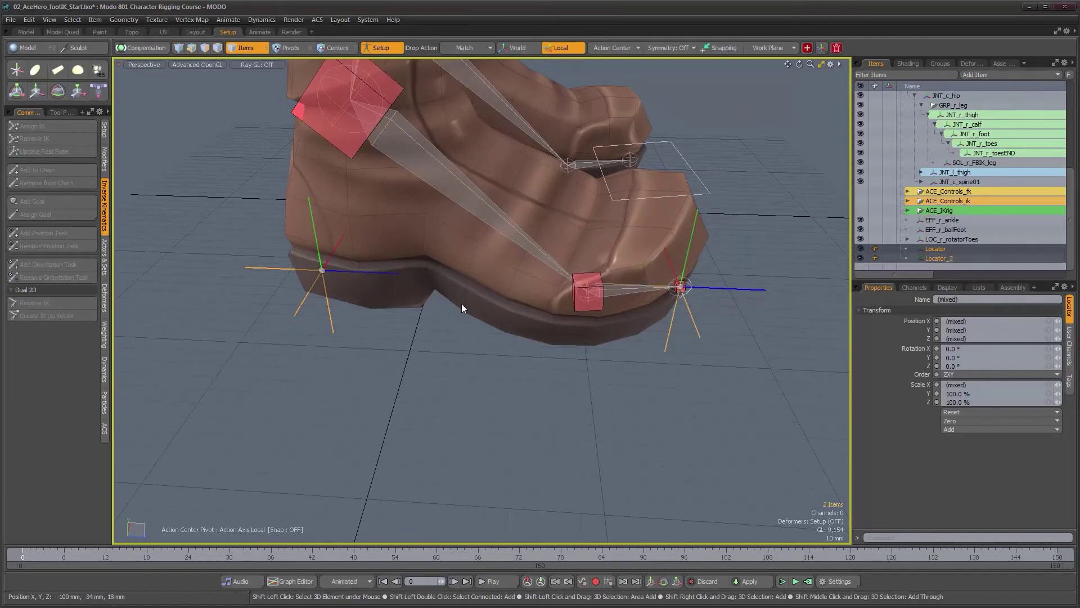
{"action": "left_click", "coordinate": [104, 167]}
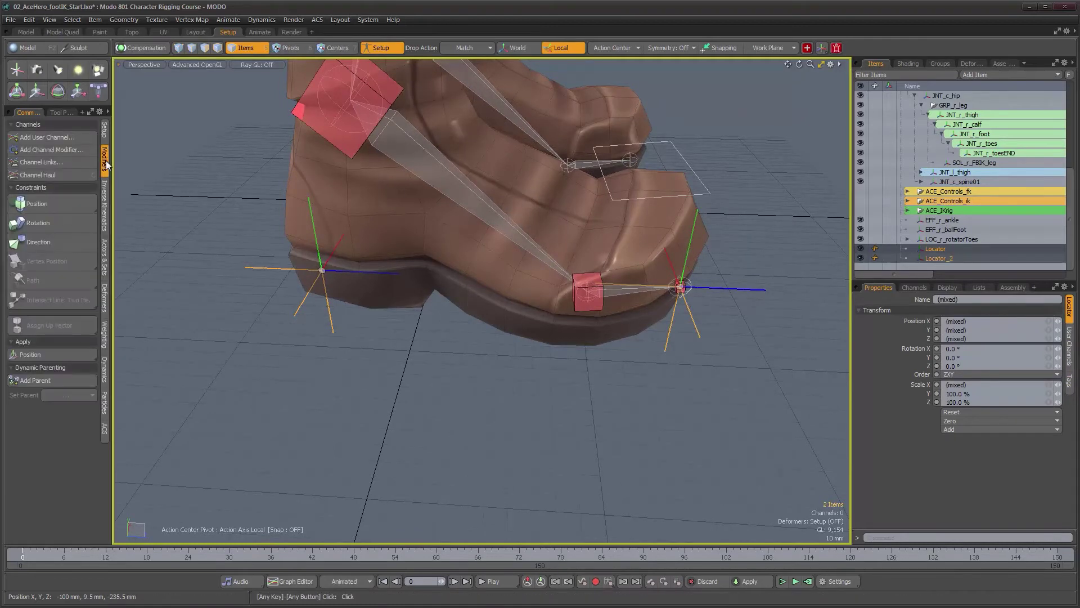
{"action": "left_click", "coordinate": [55, 239]}
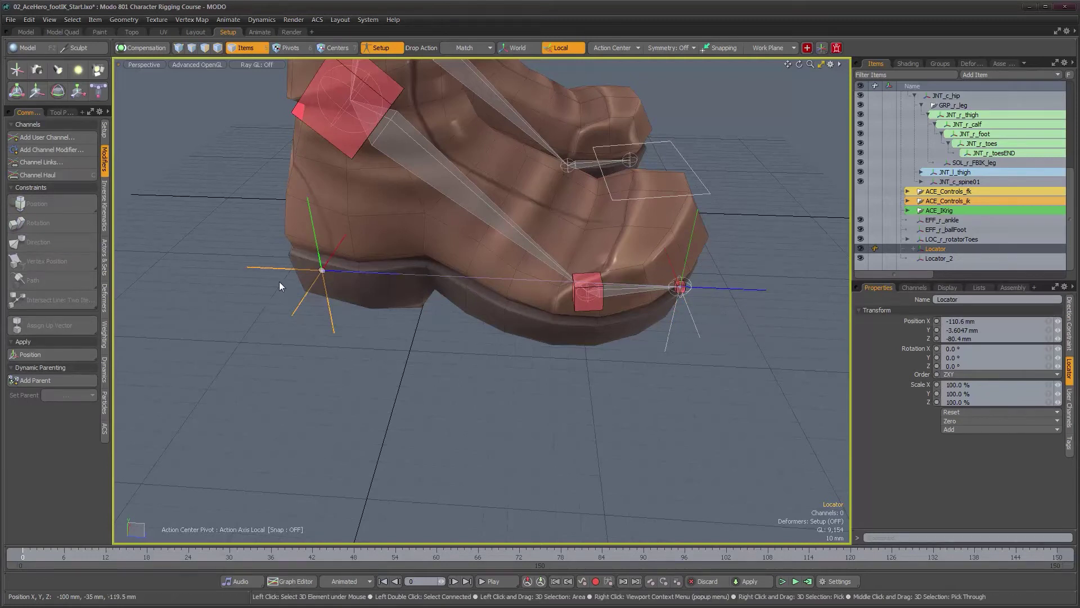
Set the heel locator's direction constraint axis to X.
{"action": "left_click", "coordinate": [1068, 320]}
{"action": "left_click", "coordinate": [989, 283]}
{"action": "left_click_drag", "start_coordinate": [290, 350], "coordinate": [335, 335], "text": "alt"}
Examine how the constrained heel locator's axes line up with the toe joint and the toe-tip locator.
{"action": "left_click", "coordinate": [606, 294]}
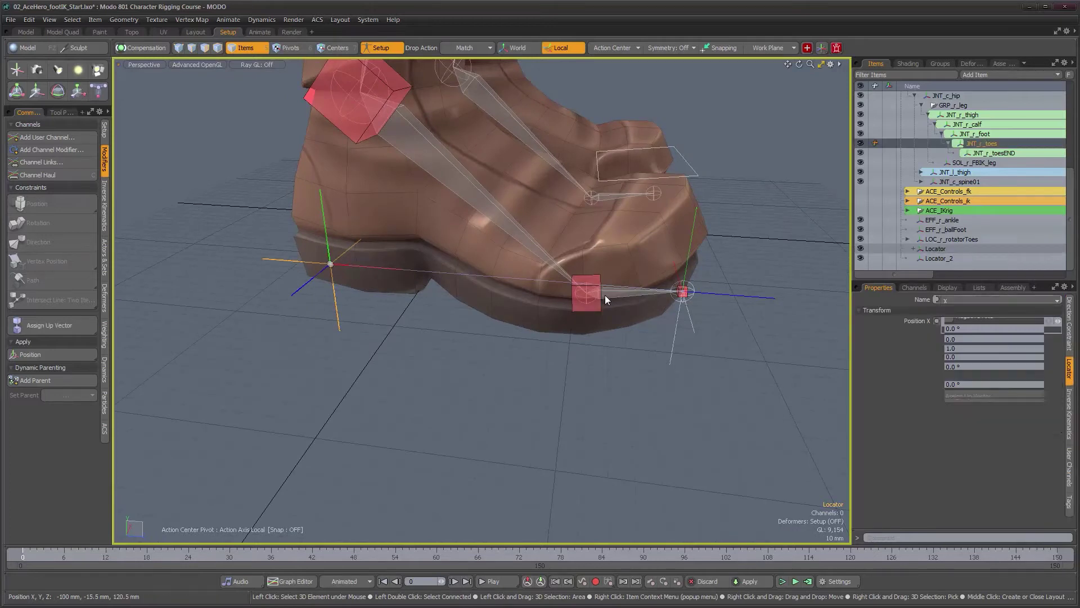
{"action": "left_click_drag", "start_coordinate": [605, 295], "coordinate": [562, 309], "text": "alt"}
{"action": "mouse_move", "coordinate": [562, 309]}
{"action": "right_mouse_down", "text": "alt"}
{"action": "mouse_move", "coordinate": [593, 308]}
{"action": "mouse_move", "coordinate": [568, 311]}
{"action": "right_mouse_up", "text": "alt"}
{"action": "left_click_drag", "start_coordinate": [287, 306], "coordinate": [341, 312], "text": "alt"}
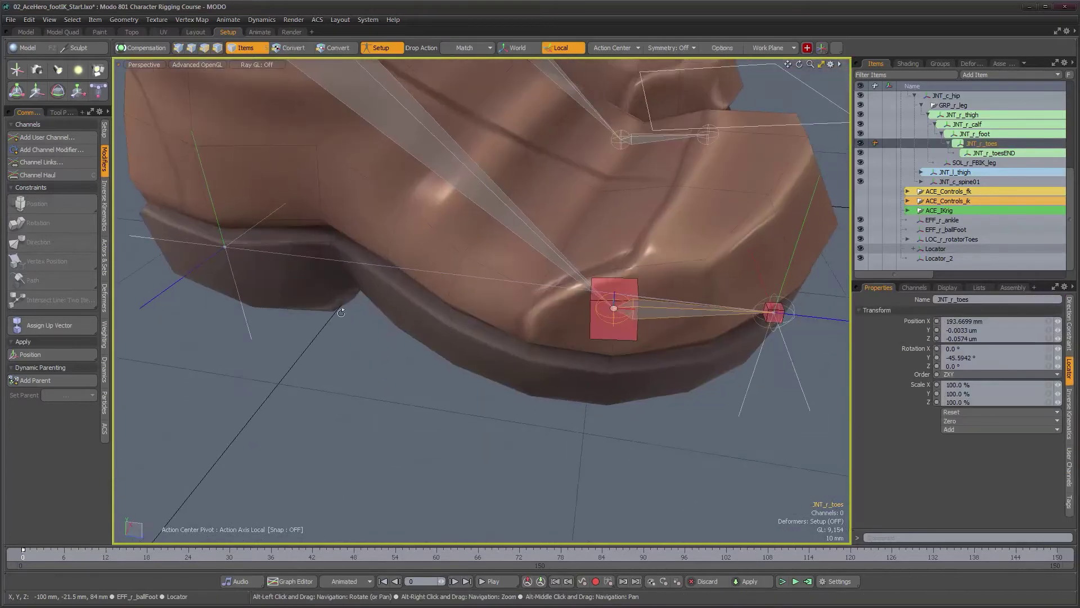
{"action": "left_click_drag", "start_coordinate": [258, 292], "coordinate": [257, 282], "text": "alt"}
{"action": "left_click", "coordinate": [171, 289]}
{"action": "left_click_drag", "start_coordinate": [297, 338], "coordinate": [305, 328], "text": "alt"}
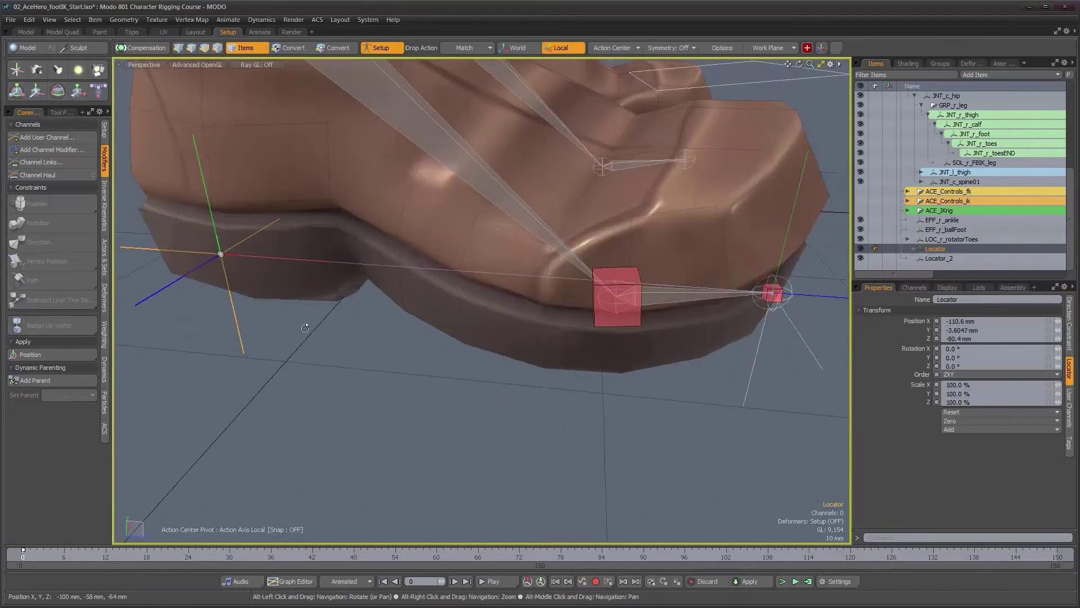
{"action": "right_click_drag", "start_coordinate": [305, 327], "coordinate": [323, 328], "text": "alt"}
{"action": "middle_click_drag", "start_coordinate": [323, 328], "coordinate": [357, 331], "text": "alt"}
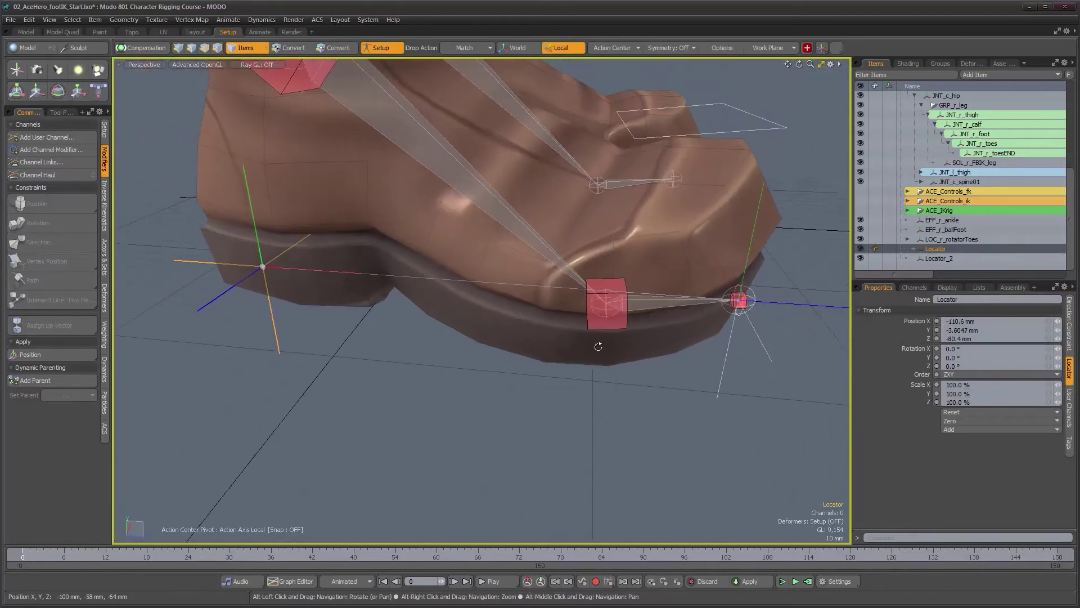
Set the direction constraint's up vector to X 0.0, Y 0.0 and Z 1.0.
{"action": "left_click", "coordinate": [1070, 329]}
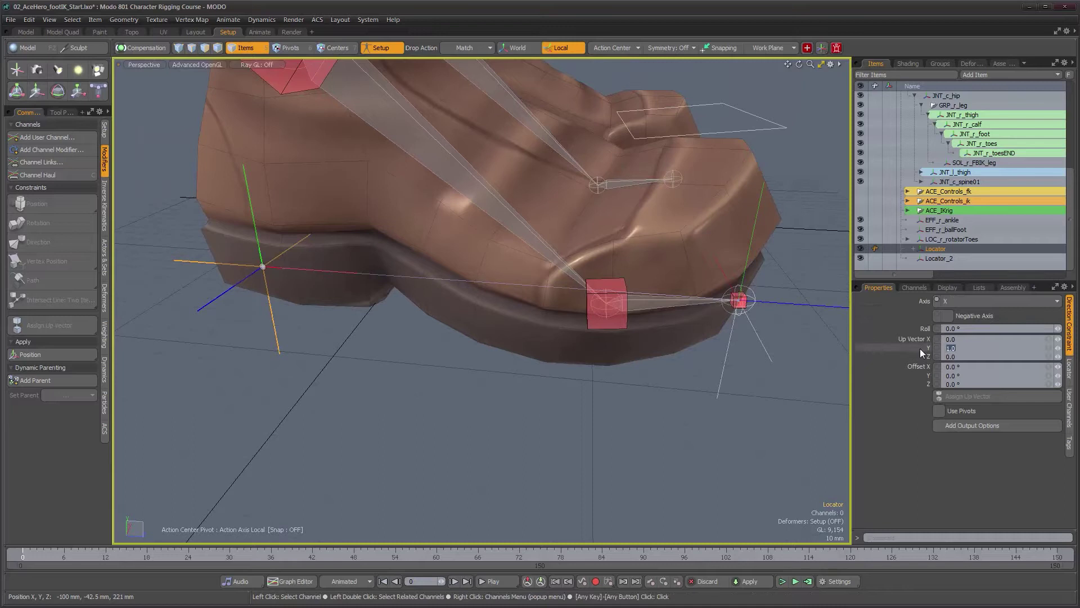
{"action": "left_click_drag", "start_coordinate": [313, 272], "coordinate": [474, 270], "text": "alt"}
{"action": "left_click_drag", "start_coordinate": [590, 388], "coordinate": [414, 350], "text": "alt"}
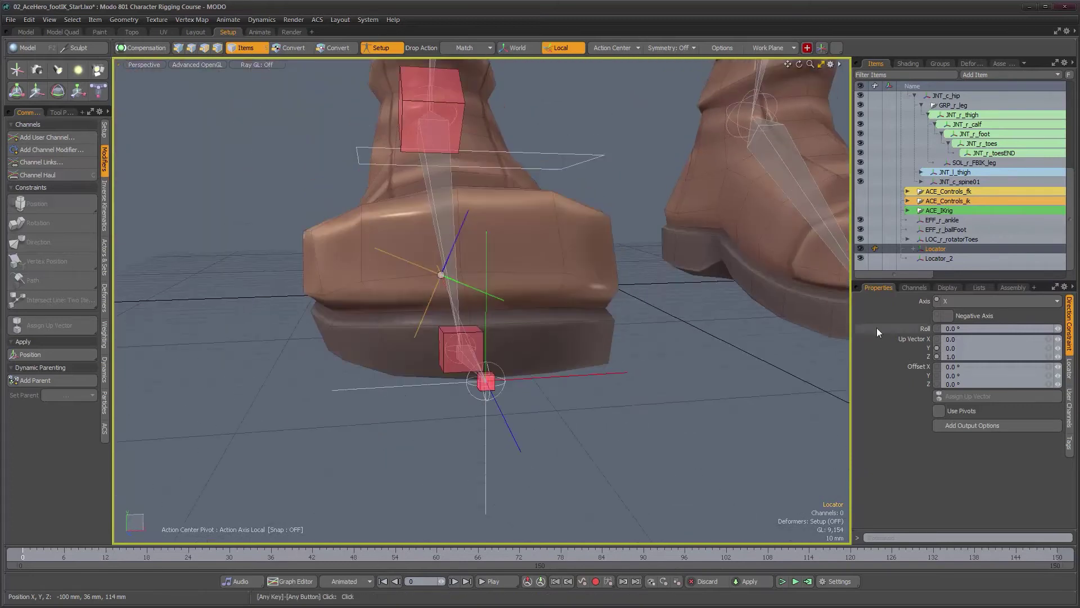
Try the direction constraint's Negative Axis option and compare the orientation of the two locators.
{"action": "left_click", "coordinate": [953, 316]}
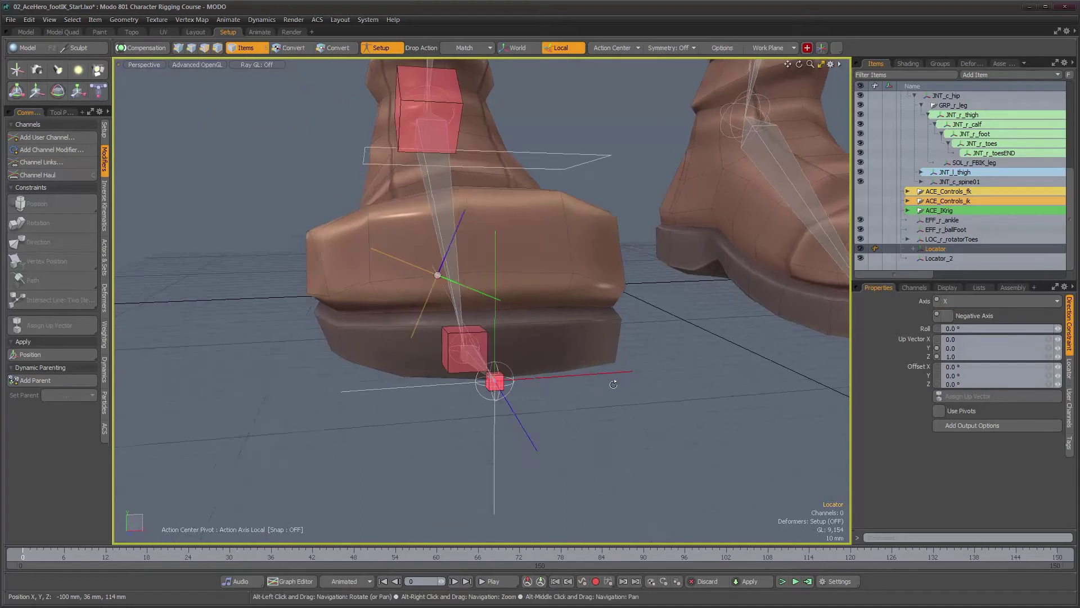
{"action": "left_click_drag", "start_coordinate": [653, 342], "coordinate": [672, 341], "text": "alt"}
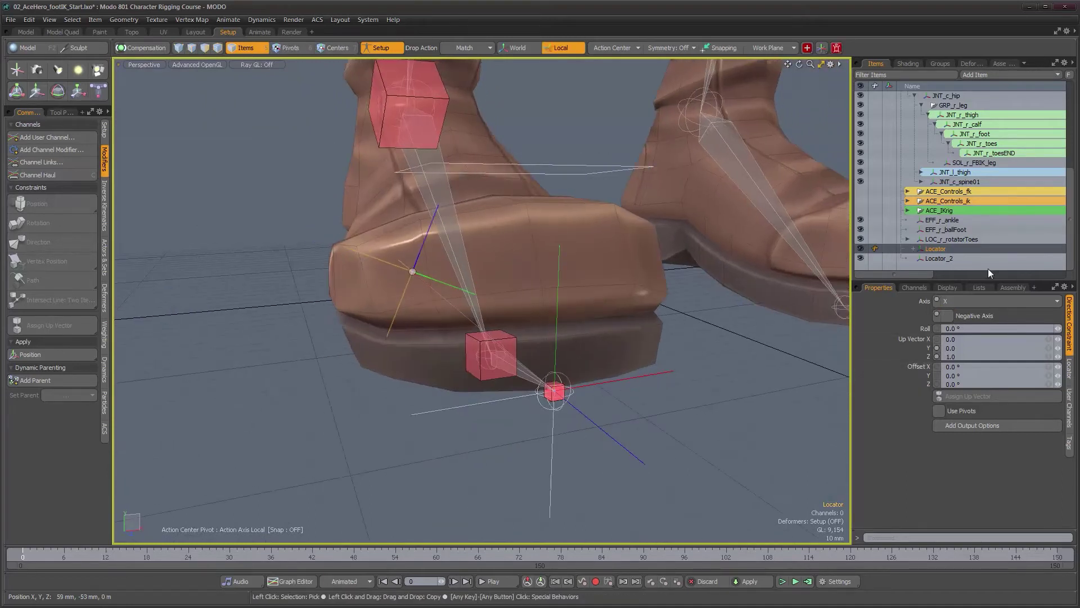
{"action": "left_click", "coordinate": [924, 257]}
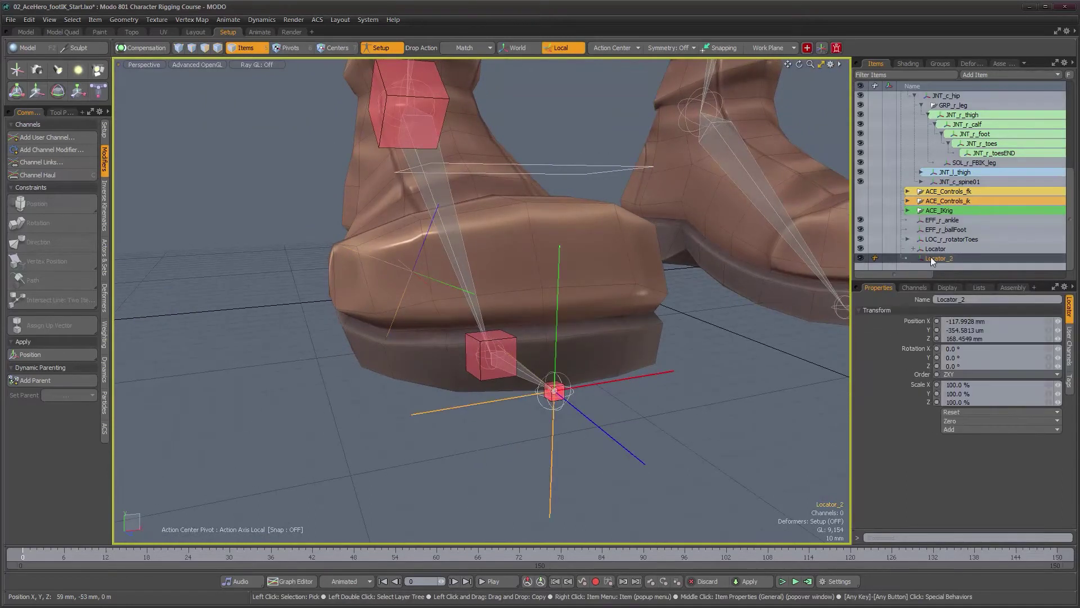
{"action": "left_click", "coordinate": [934, 250]}
{"action": "left_click_drag", "start_coordinate": [581, 345], "coordinate": [626, 344], "text": "alt"}
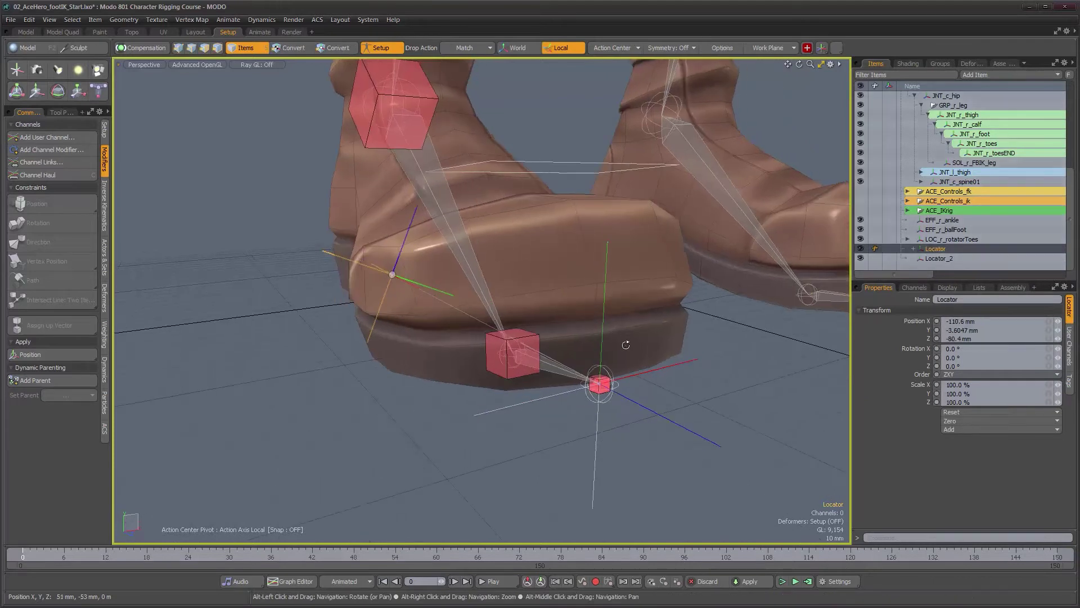
{"action": "left_click", "coordinate": [979, 374]}
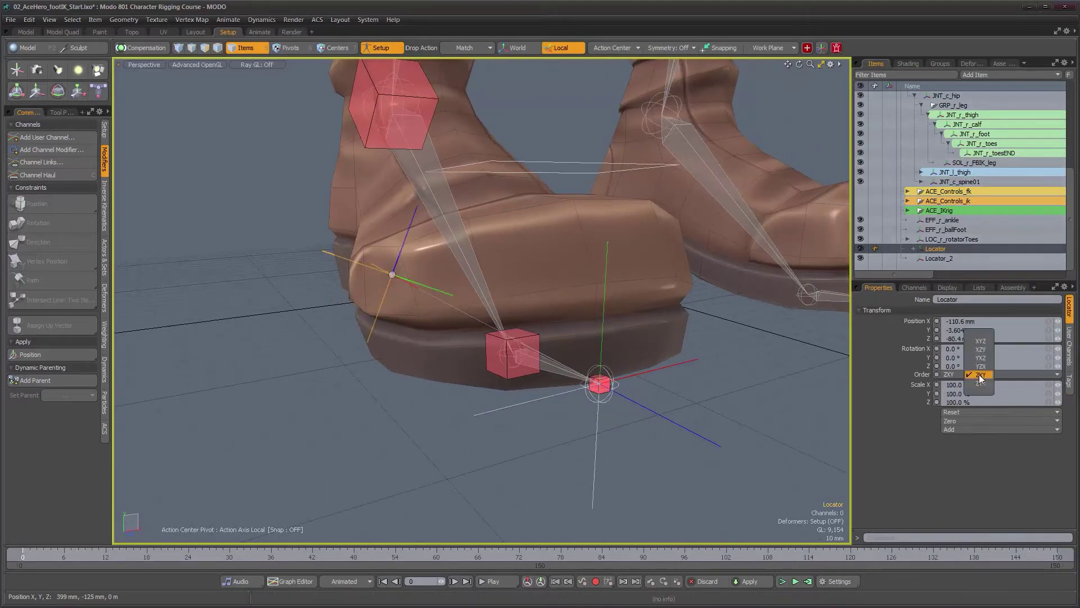
{"action": "left_click", "coordinate": [979, 369]}
{"action": "left_click", "coordinate": [980, 376]}
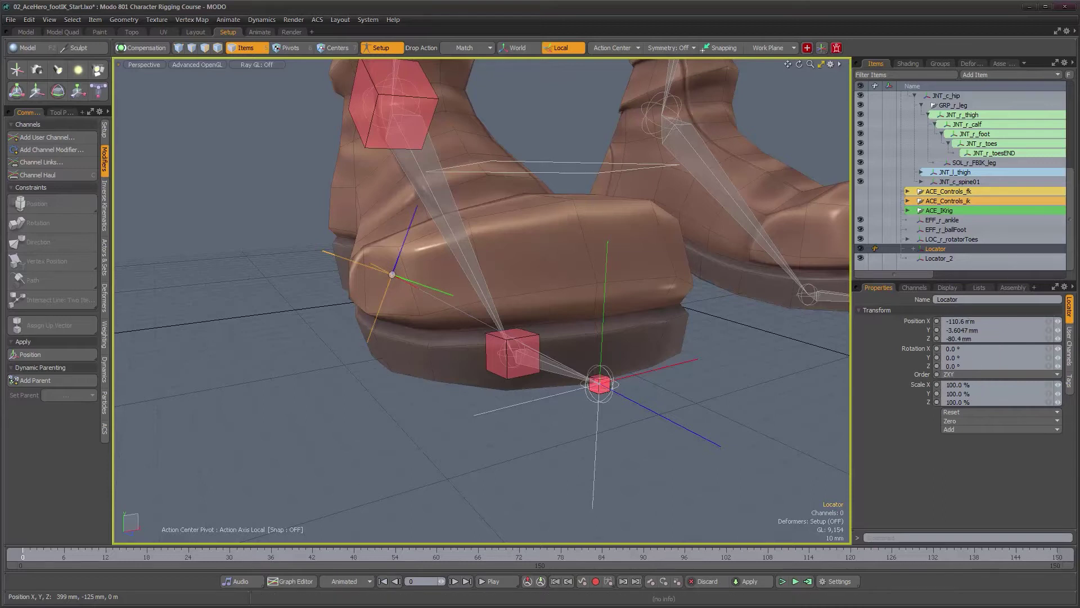
Try the Z axis and the Negative Axis option on the heel locator's direction constraint, returning the axis to X.
{"action": "left_click_drag", "start_coordinate": [408, 352], "coordinate": [493, 361], "text": "alt"}
{"action": "left_click", "coordinate": [913, 250]}
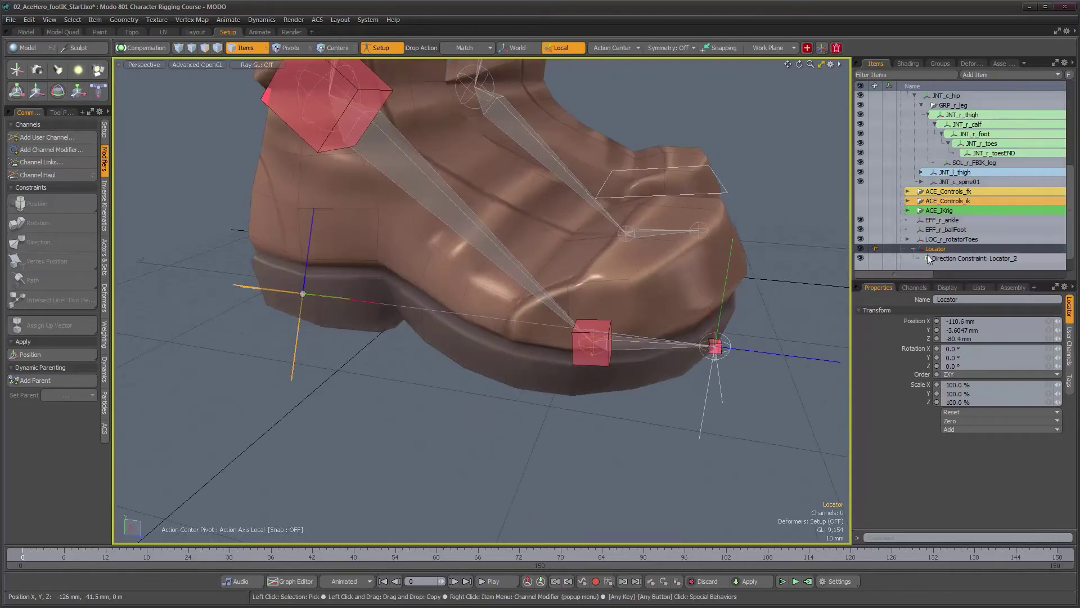
{"action": "left_click", "coordinate": [928, 257]}
{"action": "left_click", "coordinate": [957, 309]}
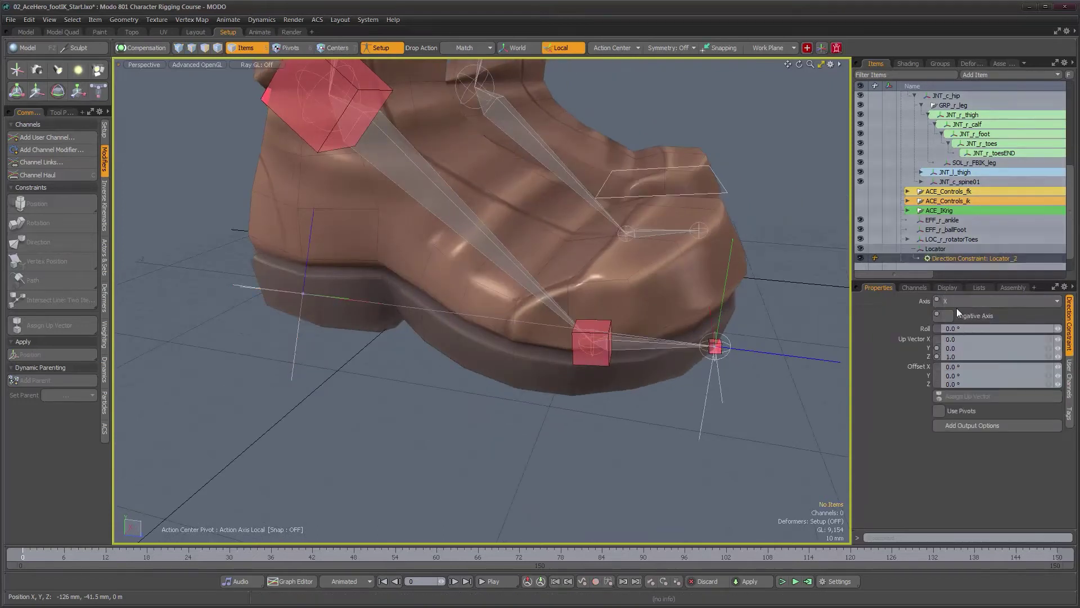
{"action": "left_click", "coordinate": [957, 303]}
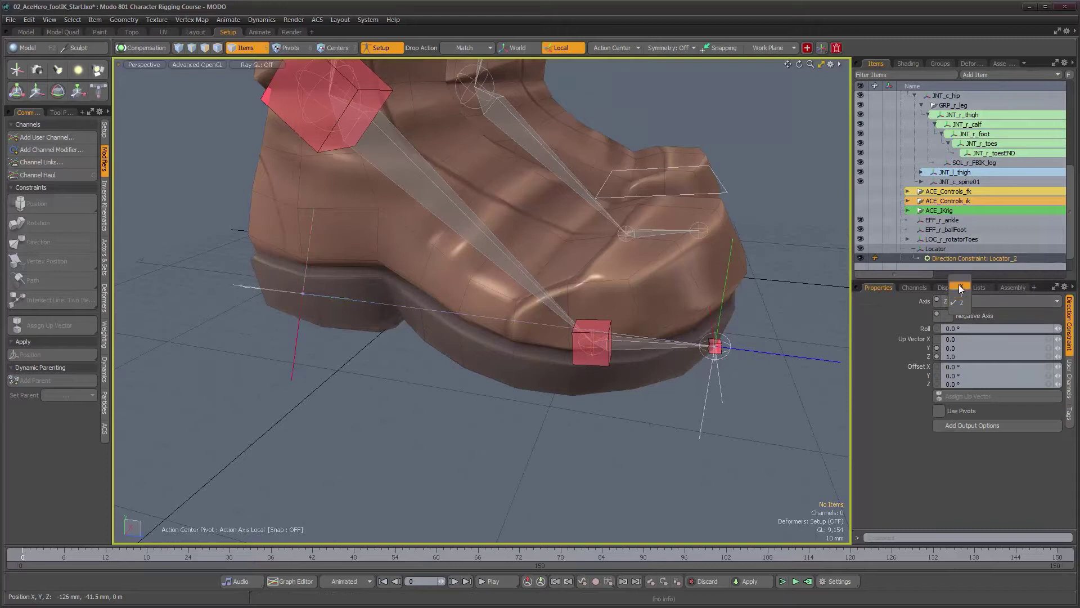
{"action": "left_click_drag", "start_coordinate": [506, 344], "coordinate": [664, 329], "text": "alt"}
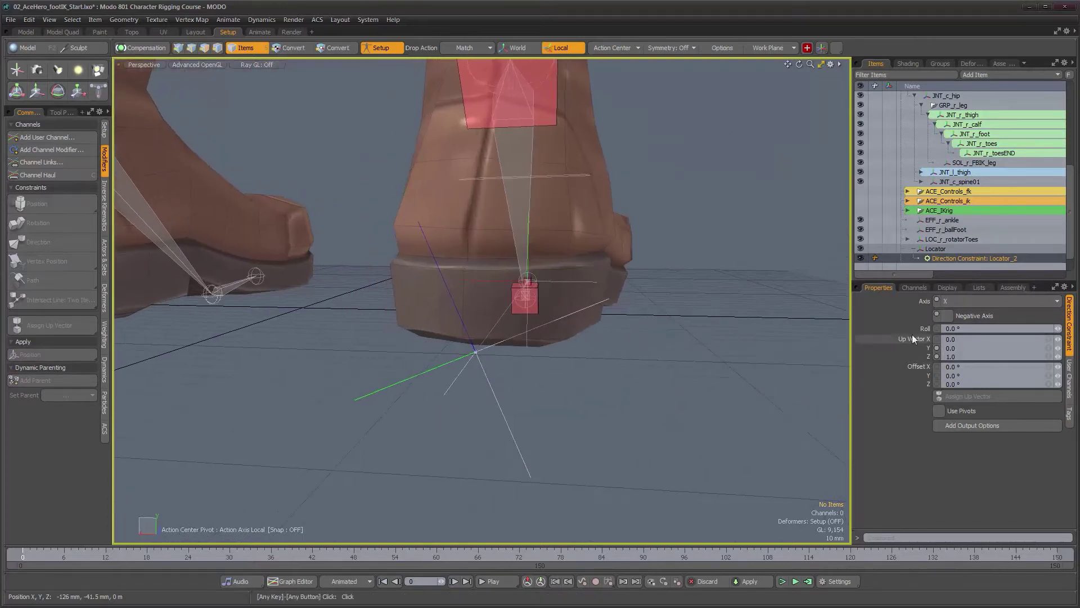
{"action": "left_click", "coordinate": [947, 317]}
{"action": "left_click_drag", "start_coordinate": [609, 406], "coordinate": [572, 393], "text": "alt"}
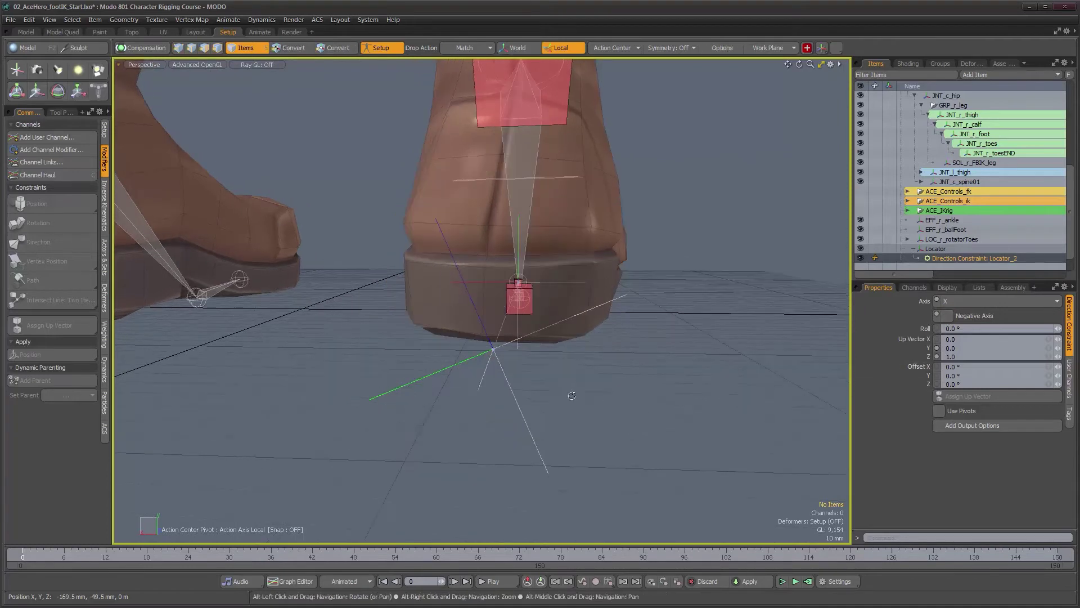
{"action": "key", "text": "e"}
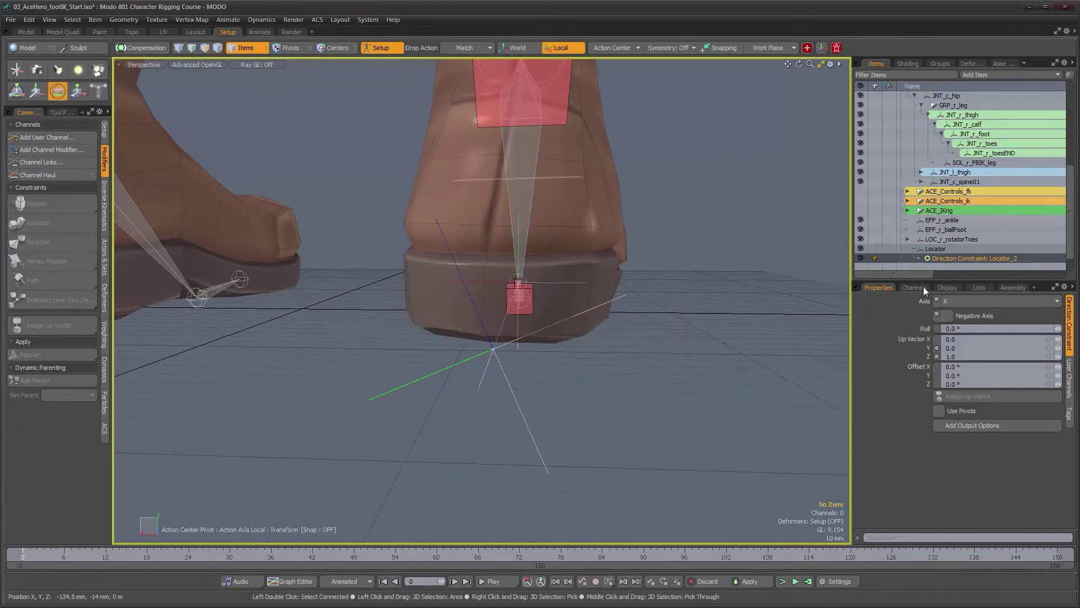
Try the direction constraint's up vector with Y re-entered as 0 and Z as 1.
{"action": "left_click", "coordinate": [961, 349]}
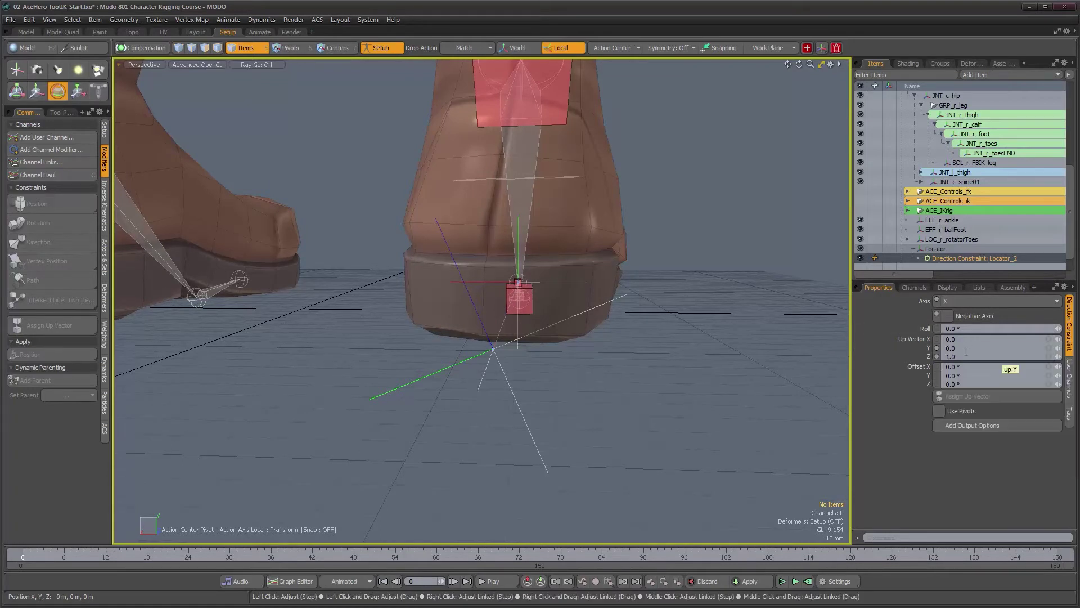
{"action": "type", "text": "0"}
{"action": "key", "text": "Return"}
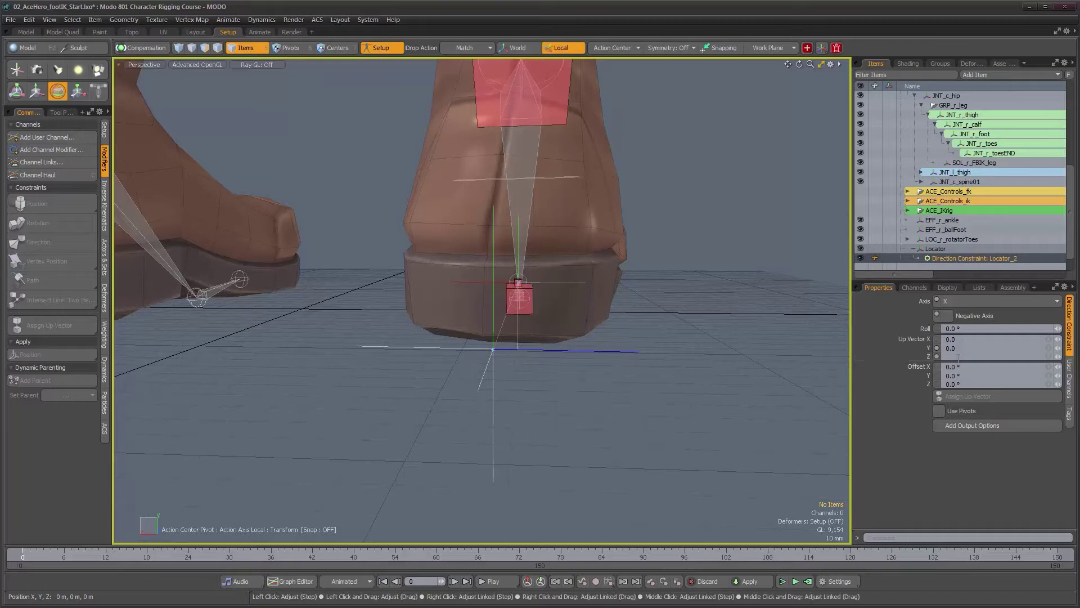
{"action": "type", "text": "1"}
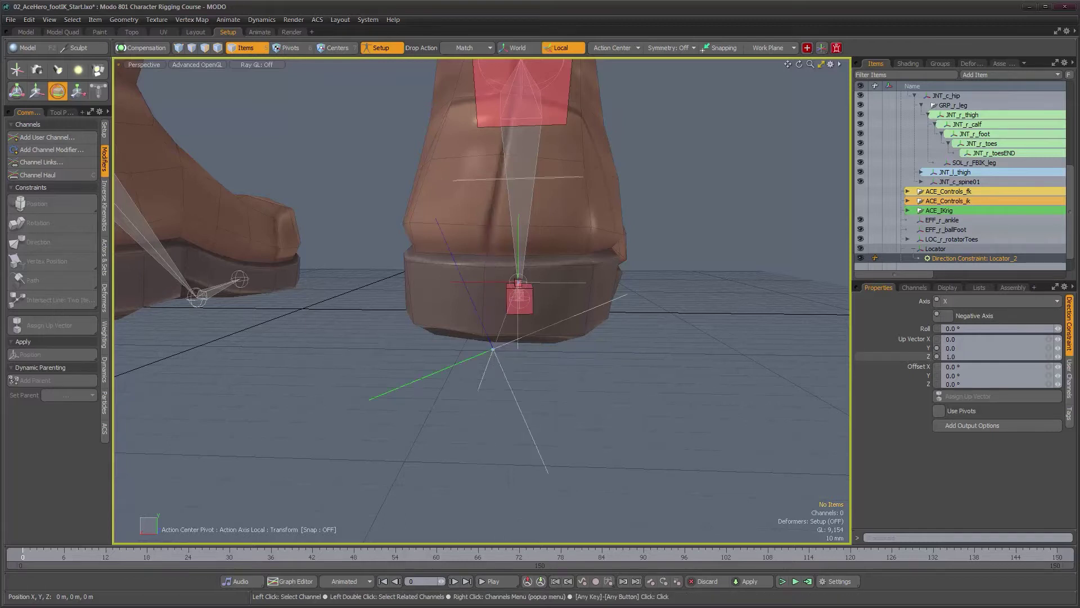
Set the direction constraint's up vector Y to 1 and Z to 0.
{"action": "left_click_drag", "start_coordinate": [629, 377], "coordinate": [607, 362], "text": "alt"}
{"action": "right_click_drag", "start_coordinate": [608, 362], "coordinate": [622, 361], "text": "alt"}
{"action": "left_click_drag", "start_coordinate": [498, 277], "coordinate": [550, 282], "text": "alt"}
{"action": "left_click_drag", "start_coordinate": [966, 351], "coordinate": [912, 345]}
{"action": "type", "text": "1"}
{"action": "key", "text": "Tab"}
{"action": "type", "text": "0"}
{"action": "key", "text": "Return"}
Select the heel locator and apply its constrained rotation to its own rotation channels.
{"action": "left_click_drag", "start_coordinate": [767, 369], "coordinate": [450, 394], "text": "alt"}
{"action": "key", "text": "space"}
{"action": "left_click", "coordinate": [501, 393]}
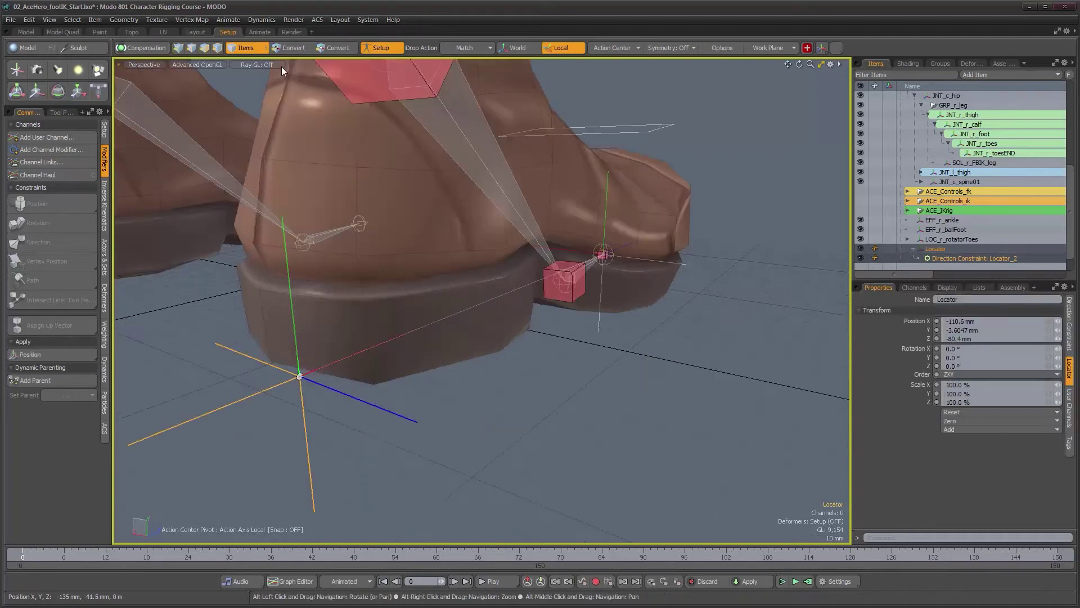
{"action": "left_click", "coordinate": [238, 19]}
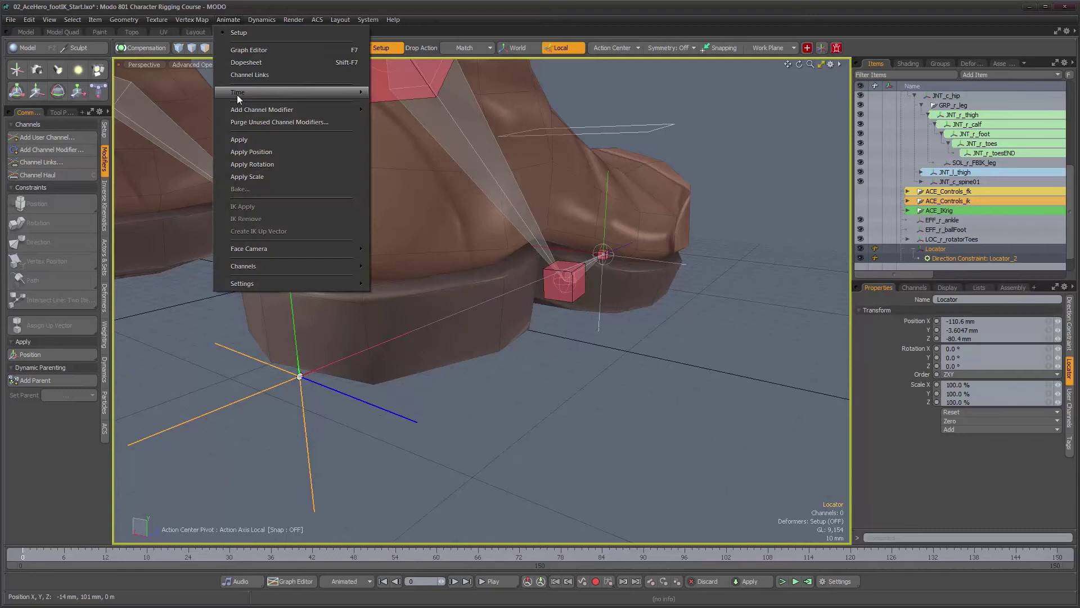
{"action": "left_click", "coordinate": [257, 164]}
Add the toe-tip locator to the selection and remove the direction constraint linking it to the heel locator.
{"action": "left_click_drag", "start_coordinate": [449, 383], "coordinate": [591, 379], "text": "alt"}
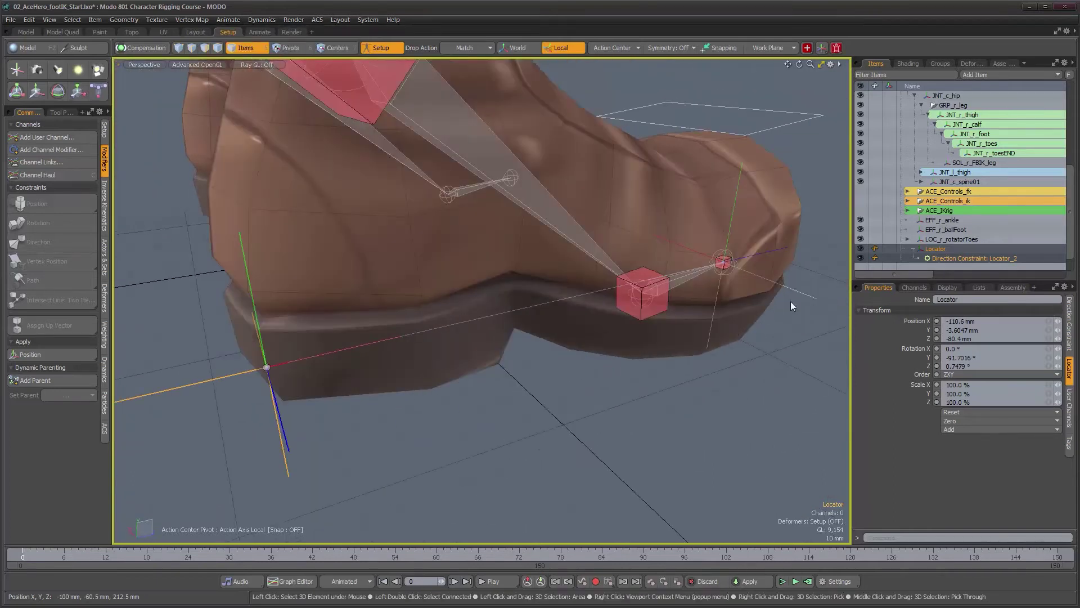
{"action": "left_click", "coordinate": [798, 292], "text": "shift"}
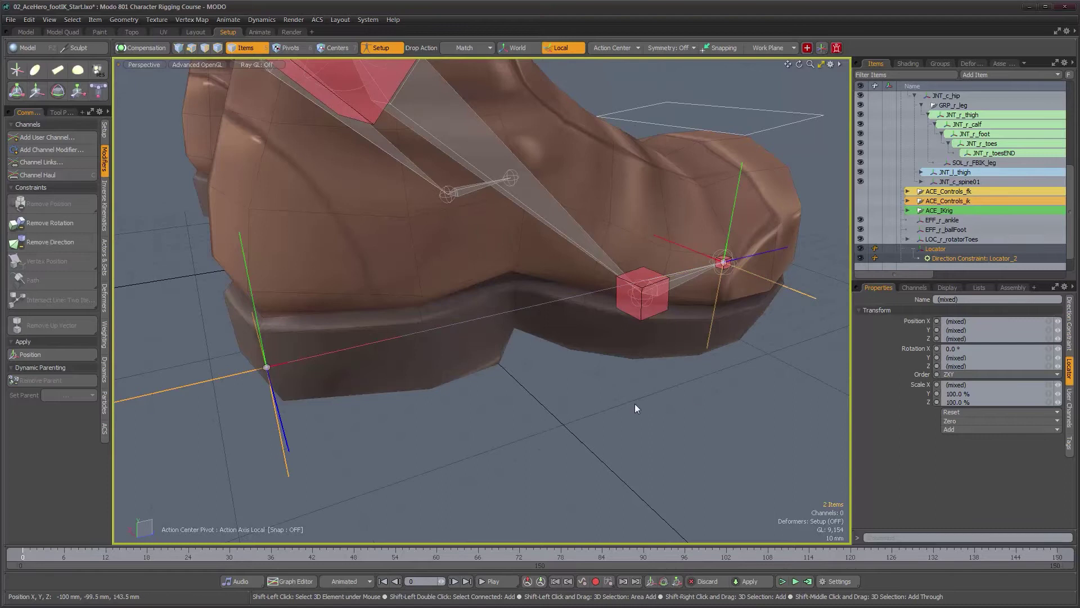
{"action": "left_click", "coordinate": [60, 245]}
Compare with the EFF_r_ballFoot effector's axes and rotate the heel locator about its local X axis, to about -89.25°, -181.70°, 90°.
{"action": "mouse_move", "coordinate": [360, 419]}
{"action": "left_mouse_down", "text": "alt"}
{"action": "mouse_move", "coordinate": [417, 418]}
{"action": "mouse_move", "coordinate": [359, 431]}
{"action": "left_mouse_up", "text": "alt"}
{"action": "left_click_drag", "start_coordinate": [390, 471], "coordinate": [503, 438], "text": "alt"}
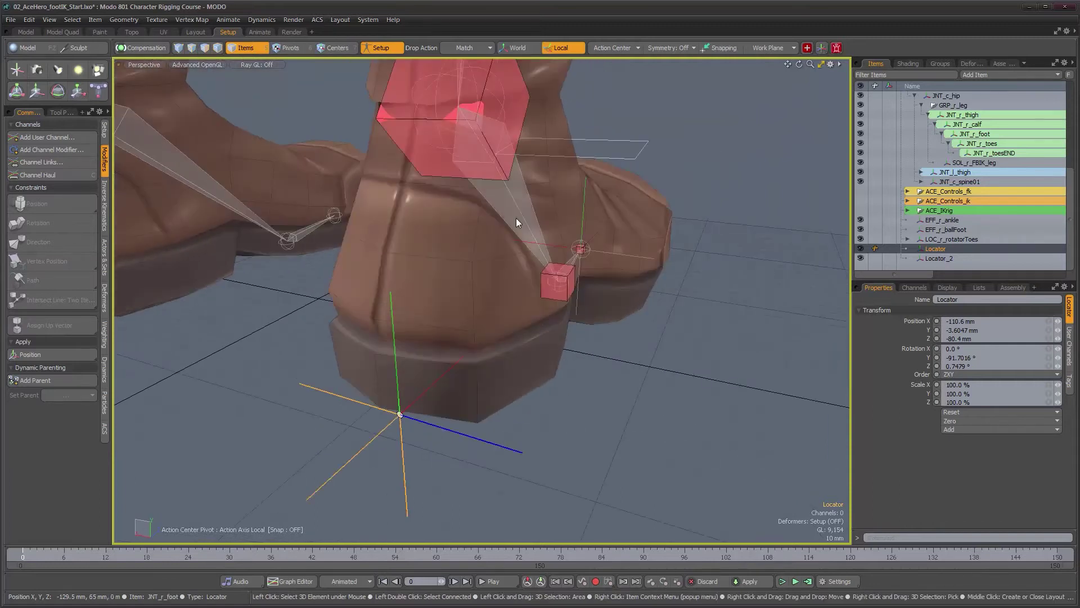
{"action": "left_click", "coordinate": [569, 288]}
{"action": "left_click_drag", "start_coordinate": [566, 292], "coordinate": [525, 280], "text": "alt"}
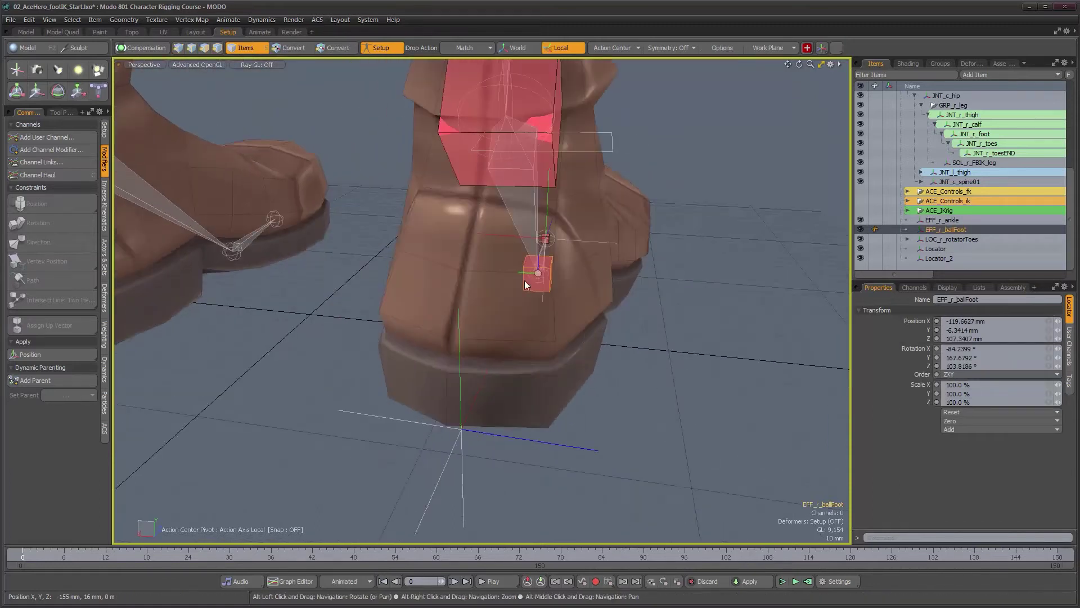
{"action": "left_click_drag", "start_coordinate": [533, 471], "coordinate": [561, 437], "text": "alt"}
{"action": "key", "text": "e"}
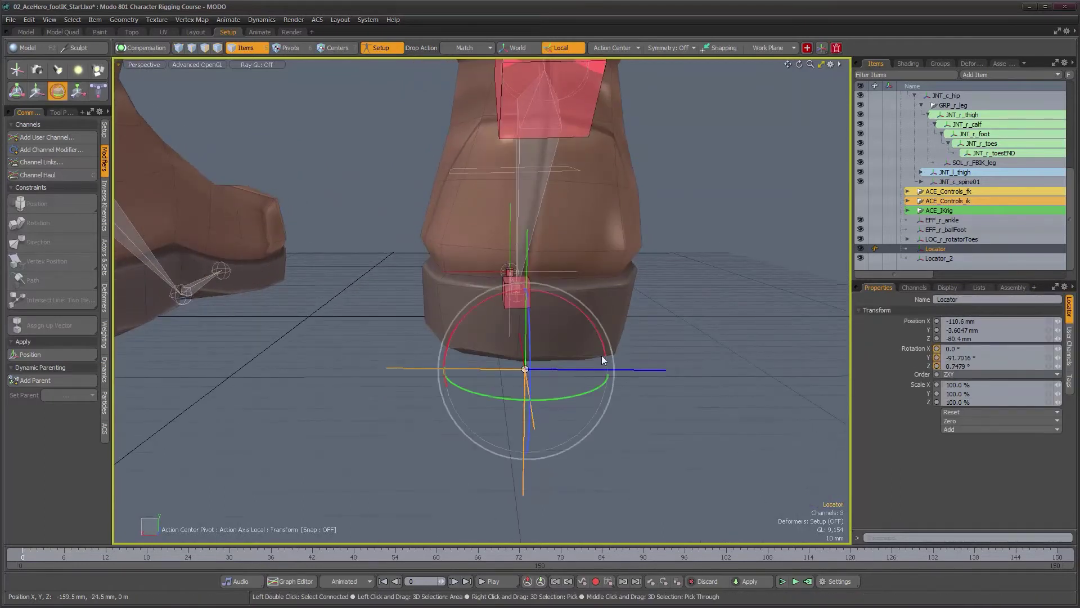
{"action": "left_click_drag", "start_coordinate": [606, 351], "coordinate": [578, 372], "text": "ctrl"}
Rename the heel locator as LOC_r_heelPivot.
{"action": "left_click", "coordinate": [967, 298]}
{"action": "type", "text": "LOC_r_hee"}
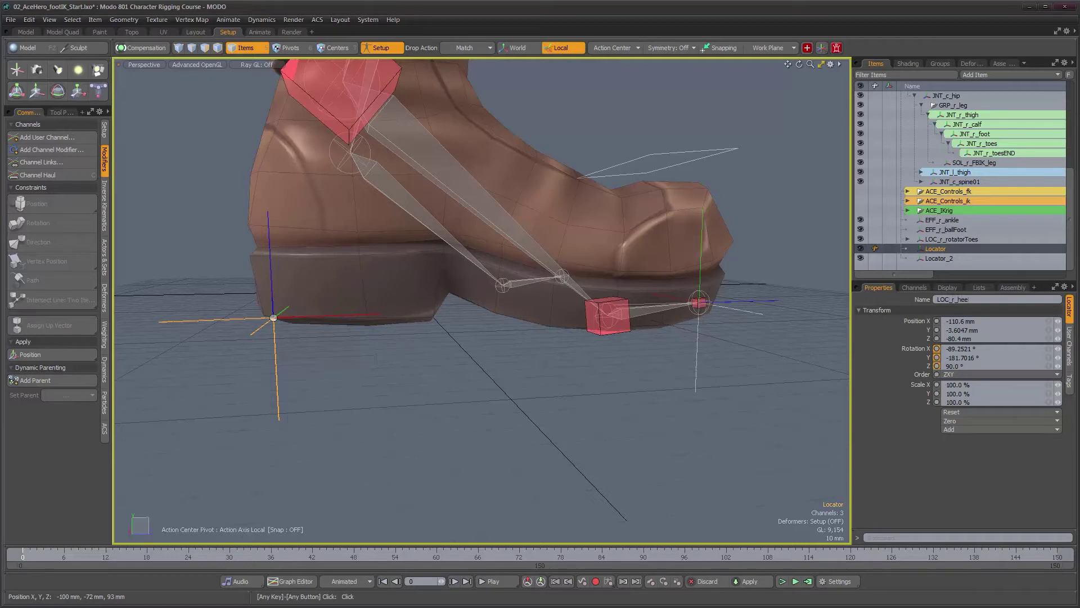
{"action": "type", "text": "lPivot"}
{"action": "key", "text": "Return"}
Try zeroing the rotation of the toe-tip locator, Locator_2, and undo it.
{"action": "left_click_drag", "start_coordinate": [614, 372], "coordinate": [527, 399], "text": "alt"}
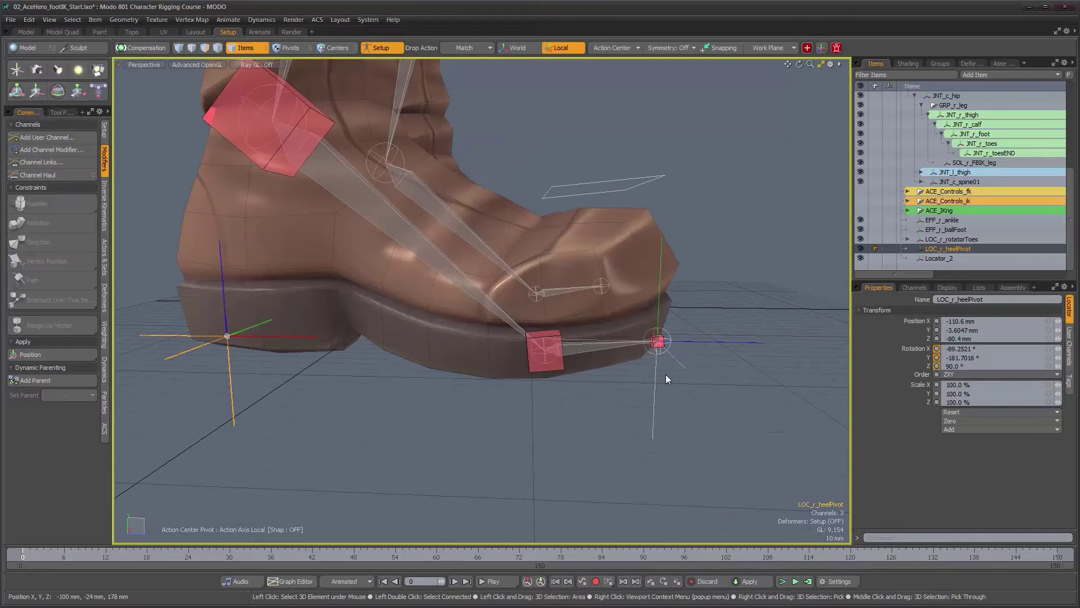
{"action": "left_click", "coordinate": [710, 342]}
{"action": "left_click_drag", "start_coordinate": [710, 342], "coordinate": [665, 341], "text": "alt"}
{"action": "left_click_drag", "start_coordinate": [599, 341], "coordinate": [675, 372], "text": "alt"}
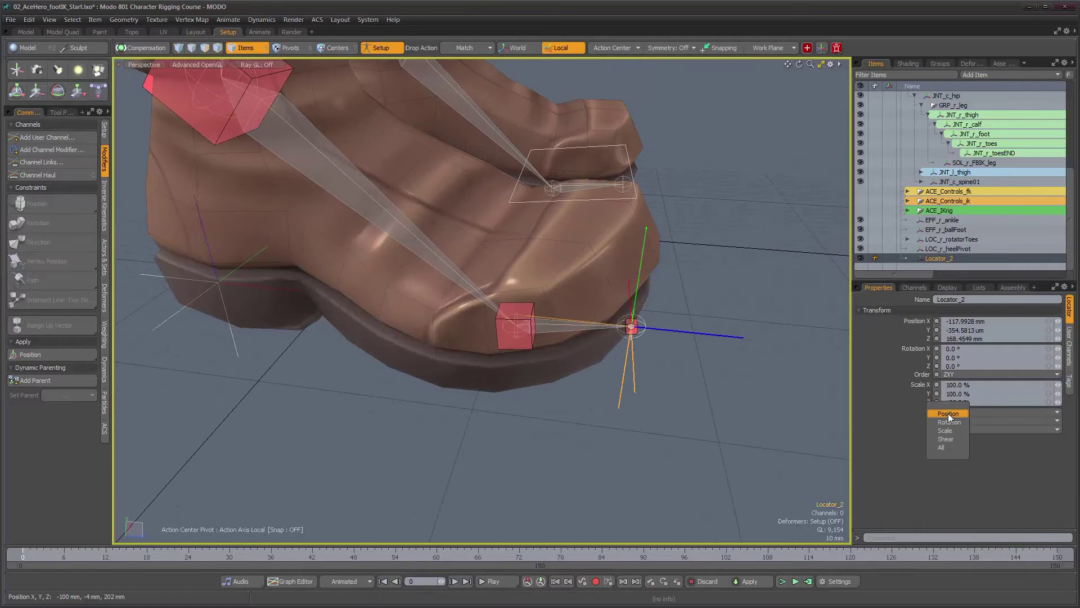
{"action": "left_click_drag", "start_coordinate": [742, 388], "coordinate": [669, 331], "text": "alt"}
{"action": "key", "text": "e"}
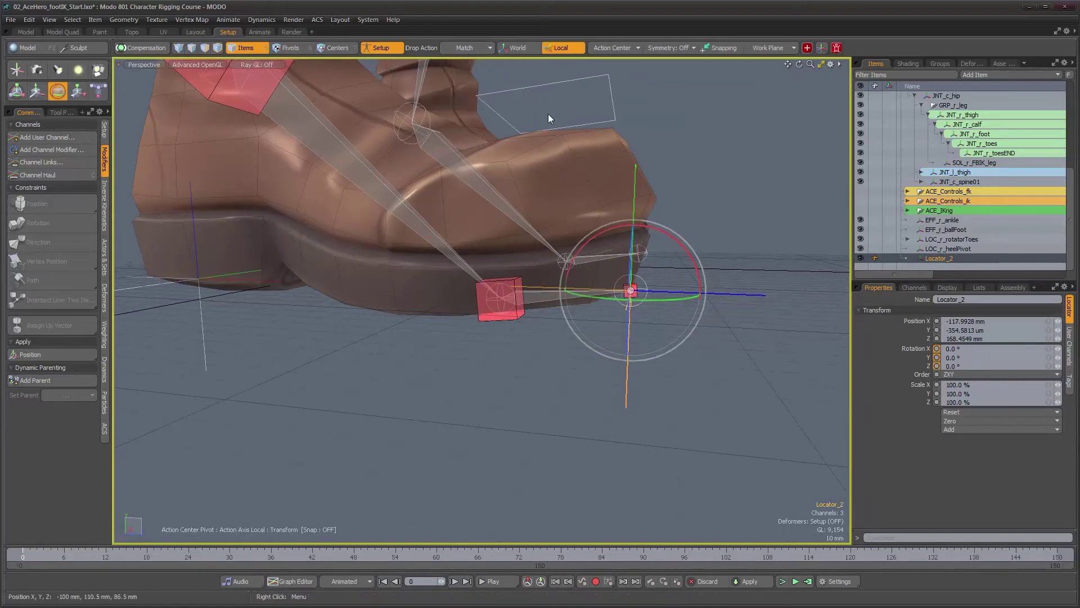
{"action": "key", "text": "q"}
{"action": "scroll", "coordinate": [666, 270], "scroll_direction": "up", "scroll_amount": 2}
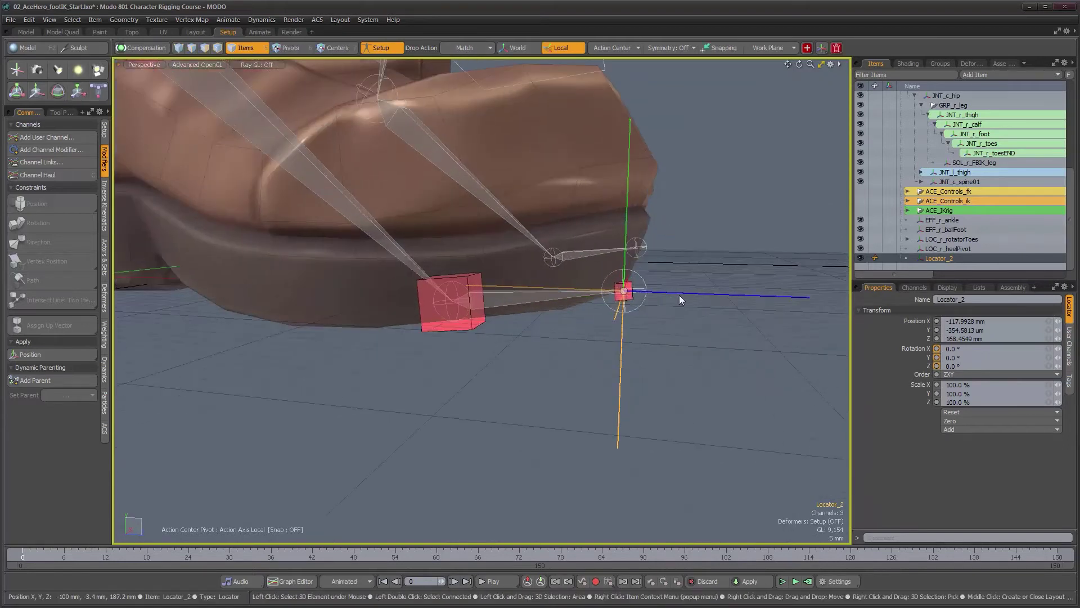
{"action": "key", "text": "ctrl+z"}
{"action": "scroll", "coordinate": [584, 319], "scroll_direction": "down", "scroll_amount": 4}
{"action": "left_click_drag", "start_coordinate": [592, 317], "coordinate": [601, 318], "text": "alt"}
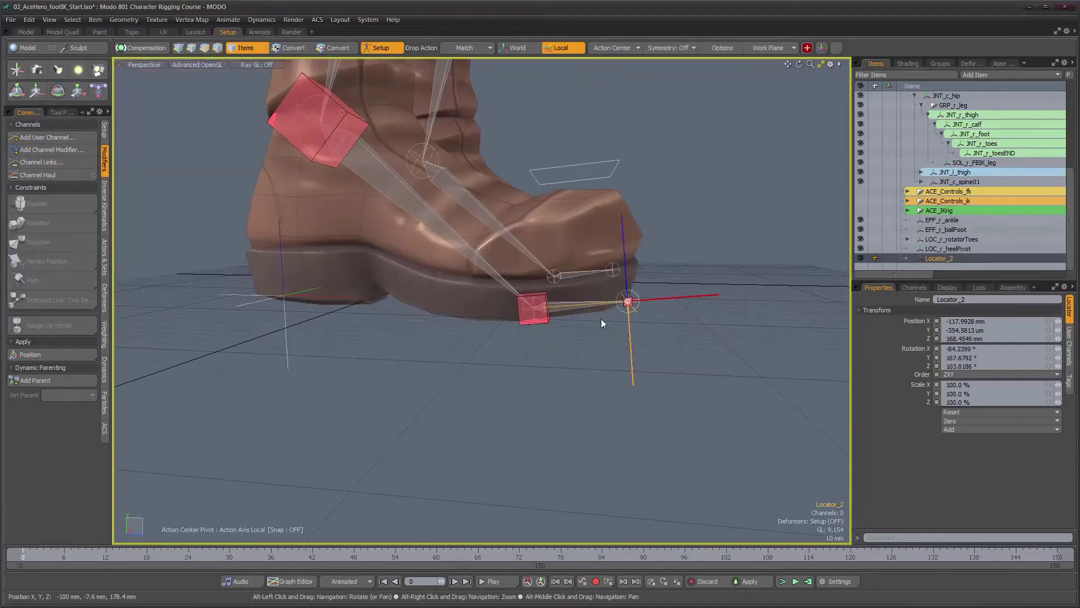
Rename the toe-tip locator as LOC_r_toesPivot.
{"action": "left_click", "coordinate": [967, 301]}
{"action": "type", "text": "LOC_r_"}
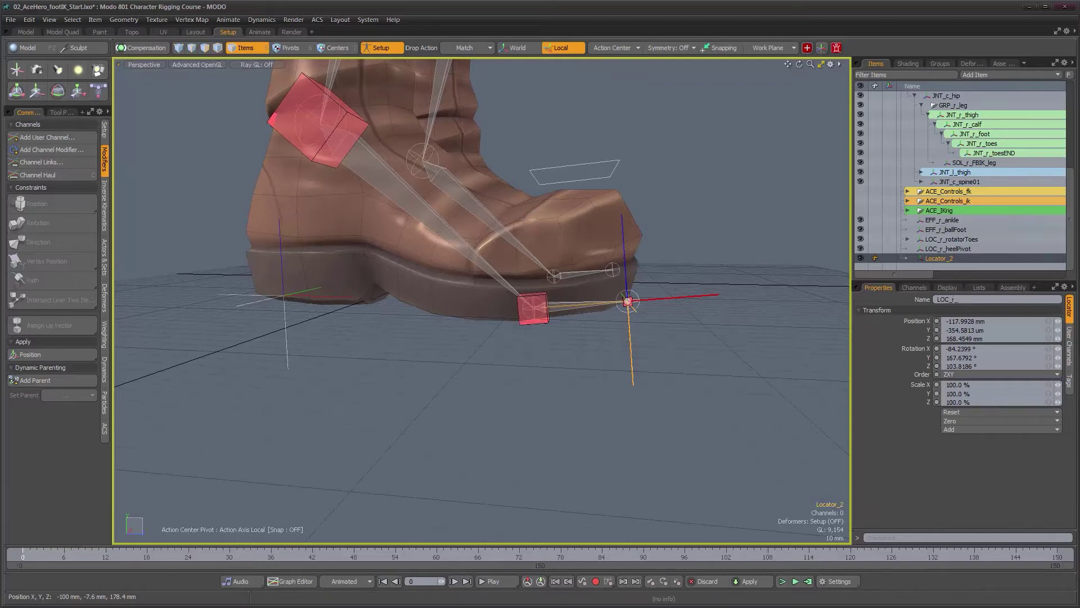
{"action": "type", "text": "toesPivot"}
{"action": "key", "text": "Return"}
Duplicate LOC_r_heelPivot and name the copy LOC_r_ballPivot.
{"action": "left_click_drag", "start_coordinate": [479, 368], "coordinate": [518, 383], "text": "alt"}
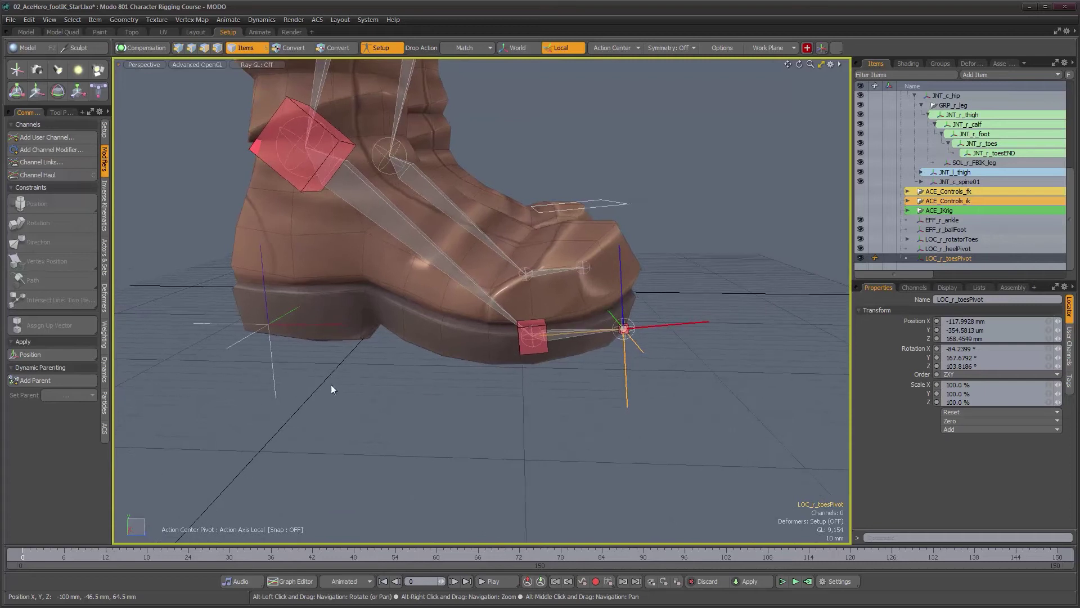
{"action": "left_click", "coordinate": [272, 353]}
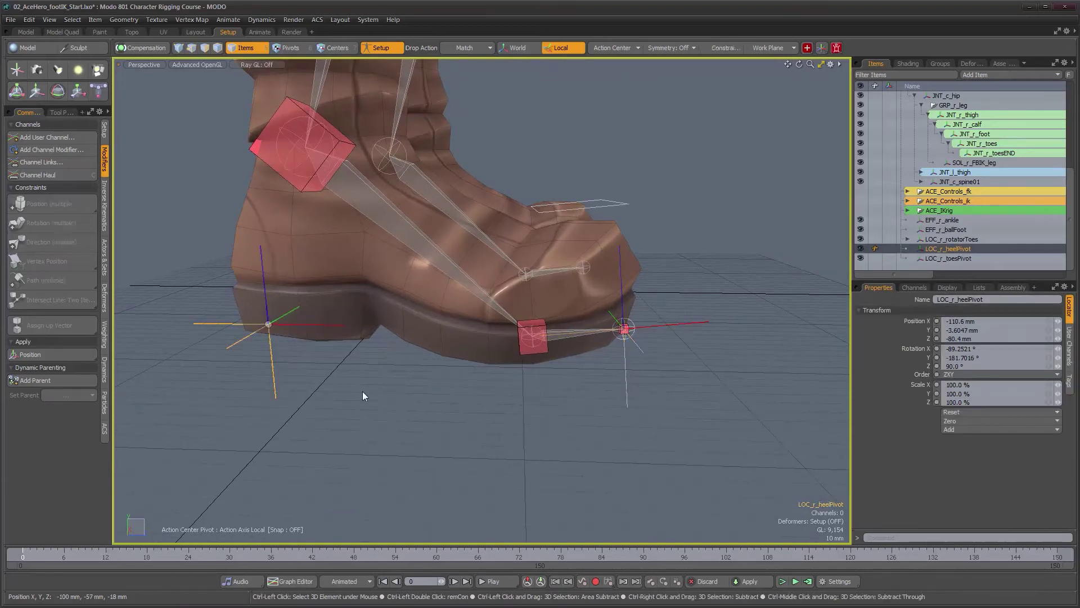
{"action": "key", "text": "ctrl+d"}
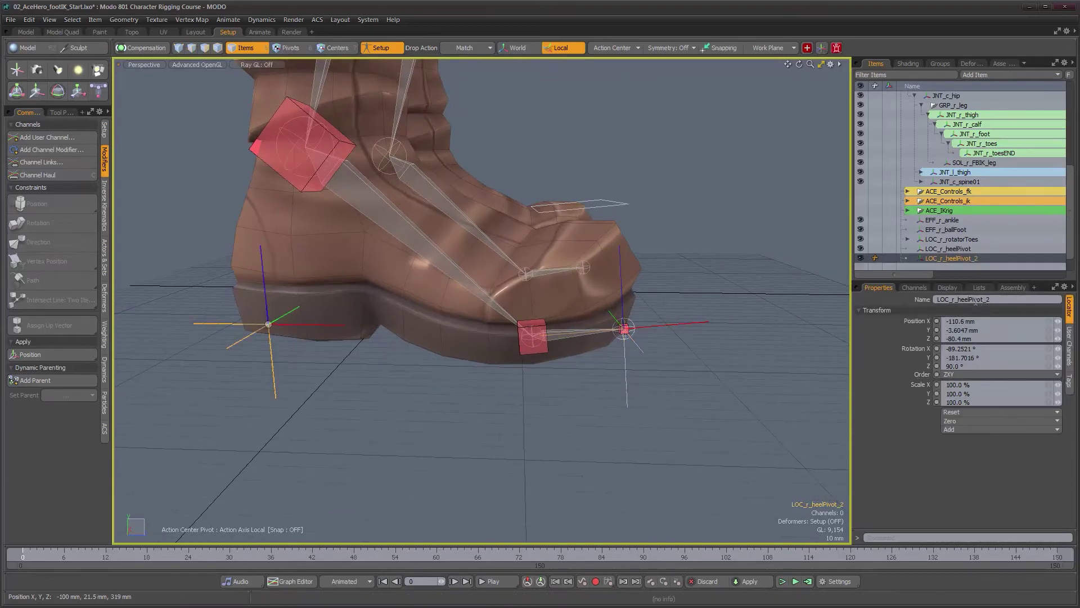
{"action": "left_click", "coordinate": [972, 298]}
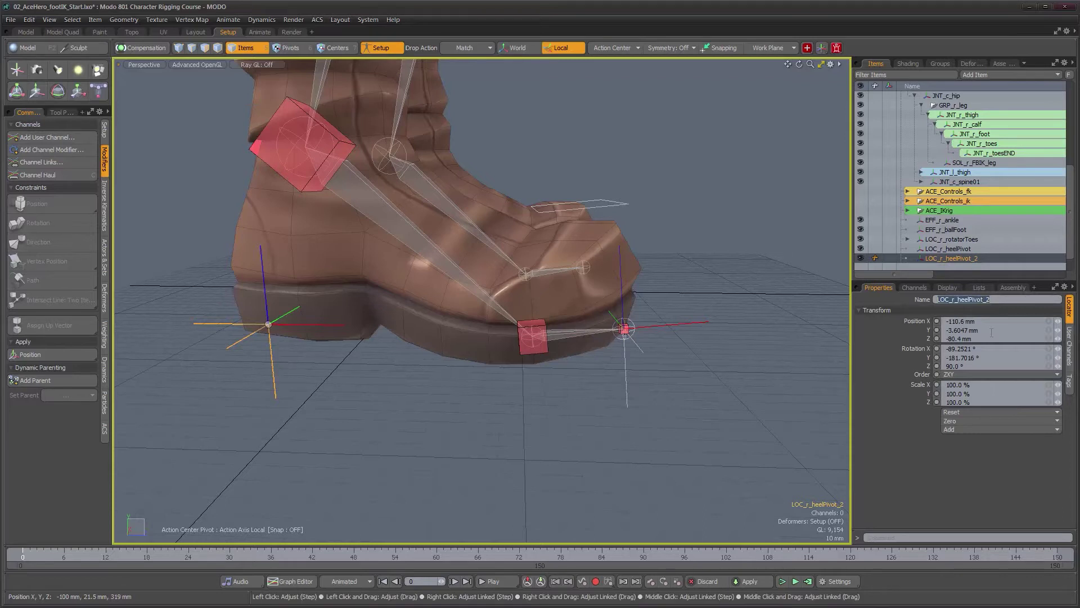
{"action": "key", "text": "Right"}
{"action": "key", "text": "Return"}
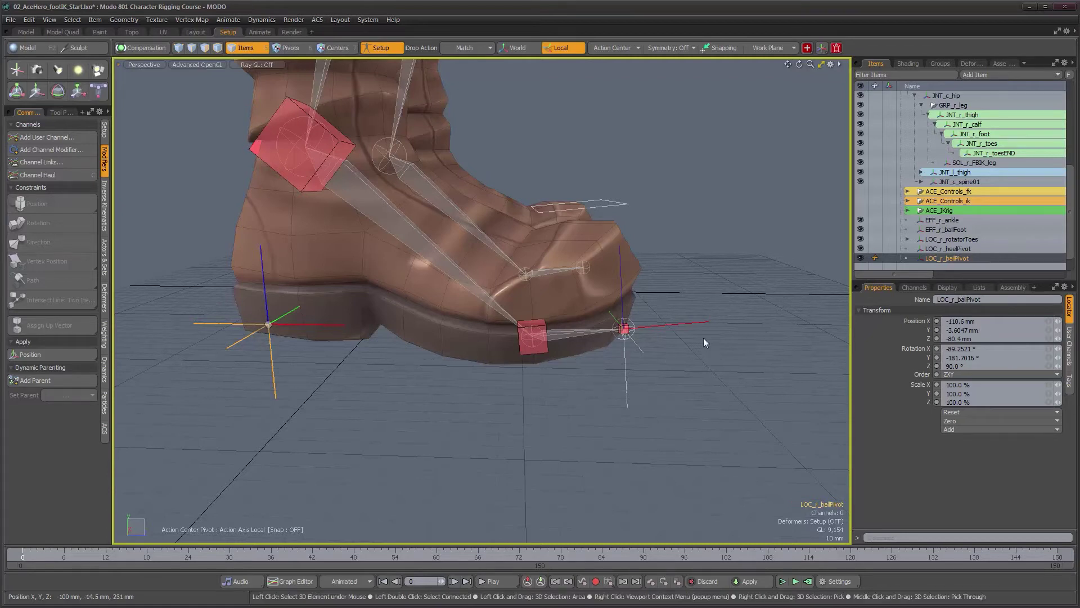
Match LOC_r_ballPivot's position and rotation to the ball-of-foot effector of the right foot.
{"action": "mouse_move", "coordinate": [557, 290]}
{"action": "left_mouse_down", "text": "alt"}
{"action": "mouse_move", "coordinate": [515, 340]}
{"action": "mouse_move", "coordinate": [553, 292]}
{"action": "left_mouse_up", "text": "alt"}
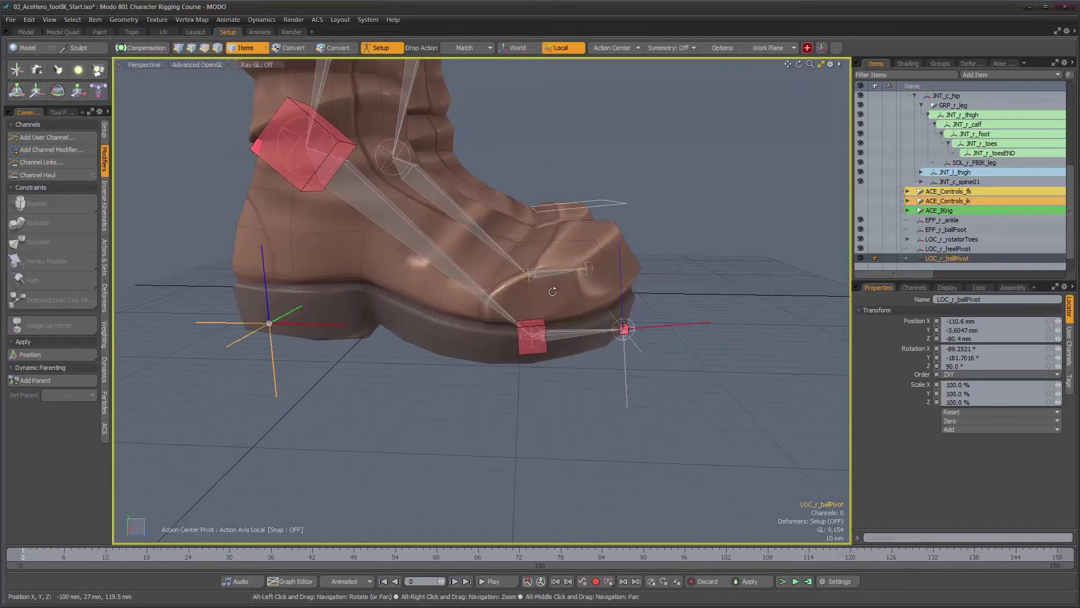
{"action": "left_click_drag", "start_coordinate": [948, 258], "coordinate": [574, 333]}
{"action": "left_click_drag", "start_coordinate": [534, 403], "coordinate": [478, 409], "text": "alt"}
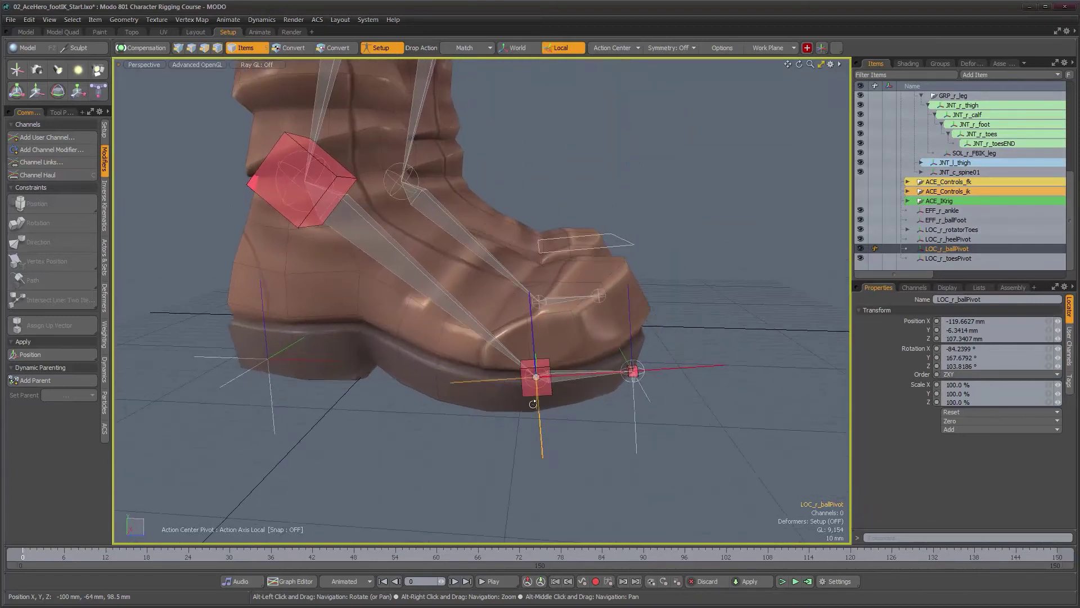
Duplicate LOC_r_ballPivot and name the copy CTL_r_ankleRotator.
{"action": "left_click_drag", "start_coordinate": [444, 315], "coordinate": [471, 319], "text": "alt"}
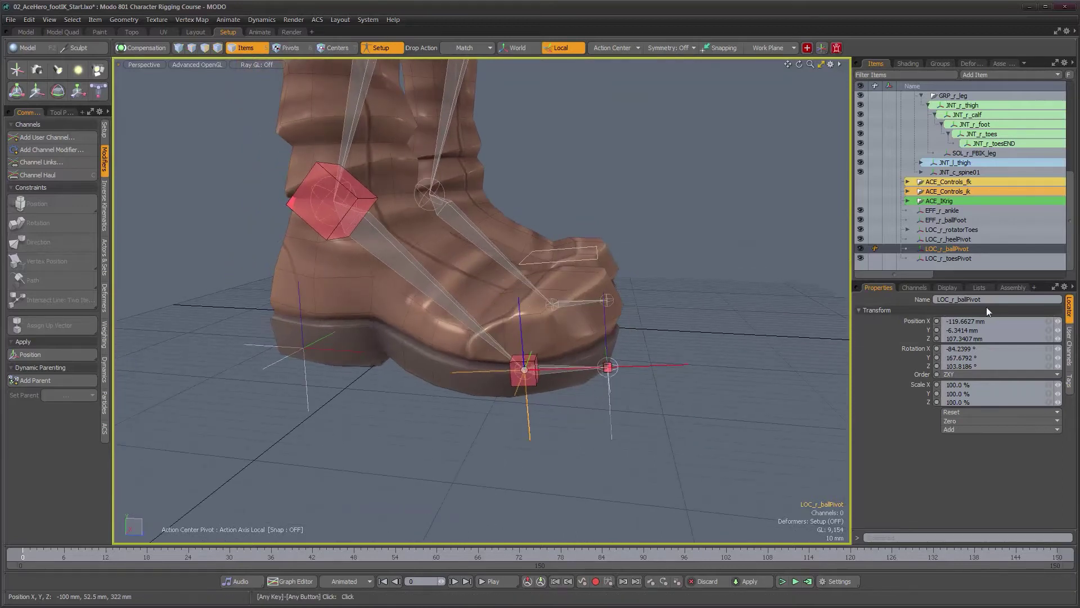
{"action": "key", "text": "ctrl+d"}
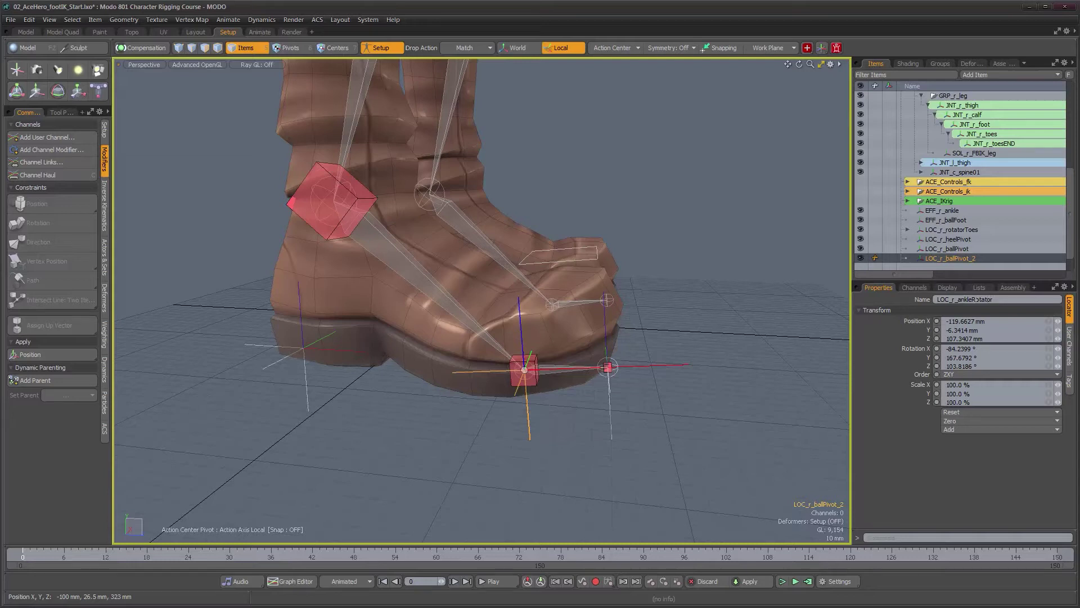
{"action": "key", "text": "BackSpace"}
{"action": "key", "text": "BackSpace"}
{"action": "key", "text": "BackSpace"}
{"action": "type", "text": "CTL"}
{"action": "key", "text": "Return"}
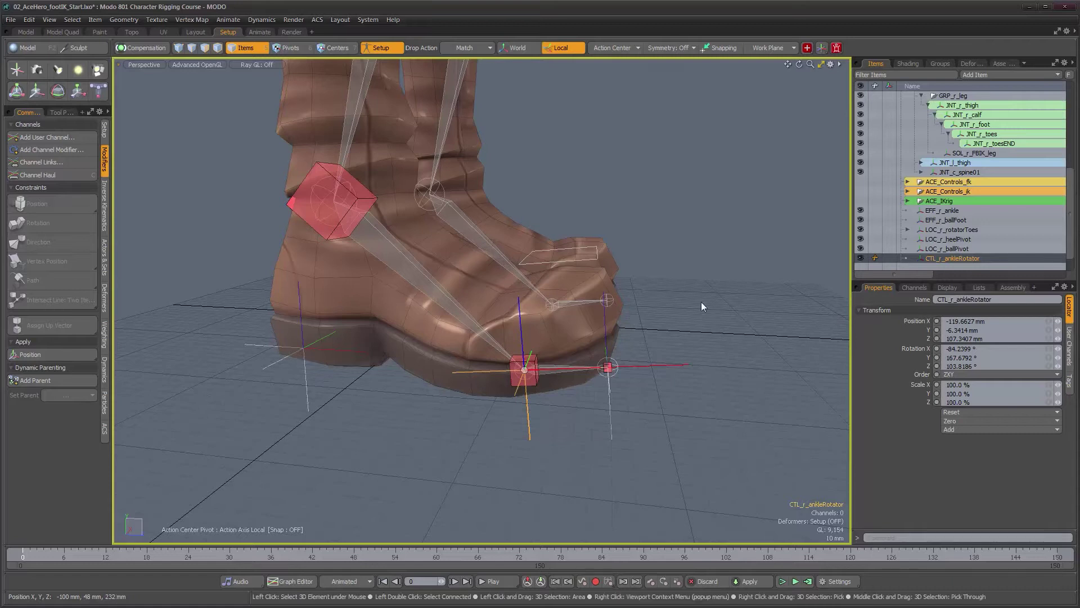
Rename the toe rotator locator above the right foot's toes as CTL_r_rotatorToes.
{"action": "left_click", "coordinate": [597, 259]}
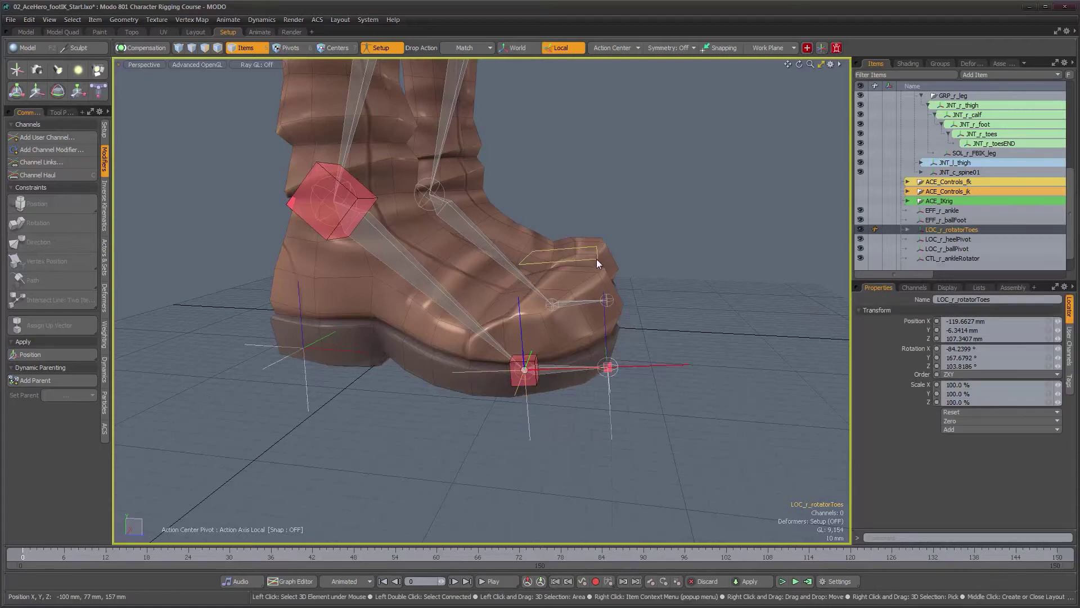
{"action": "left_click", "coordinate": [950, 299]}
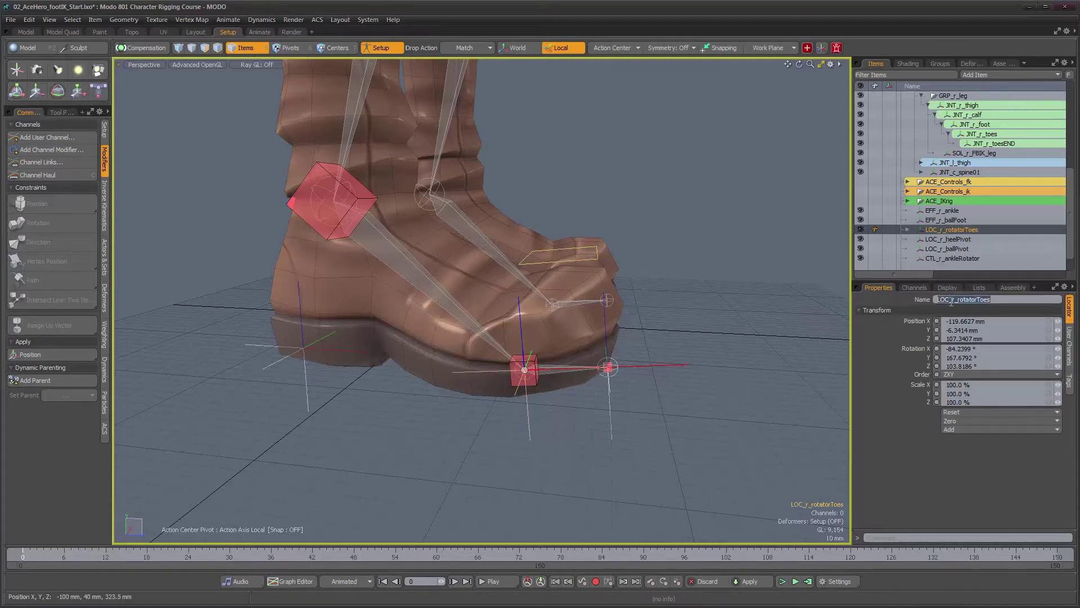
{"action": "key", "text": "BackSpace"}
{"action": "key", "text": "BackSpace"}
{"action": "type", "text": "TL"}
{"action": "key", "text": "Return"}
{"action": "mouse_move", "coordinate": [545, 389]}
{"action": "left_mouse_down", "text": "alt"}
{"action": "mouse_move", "coordinate": [548, 430]}
{"action": "mouse_move", "coordinate": [546, 402]}
{"action": "left_mouse_up", "text": "alt"}
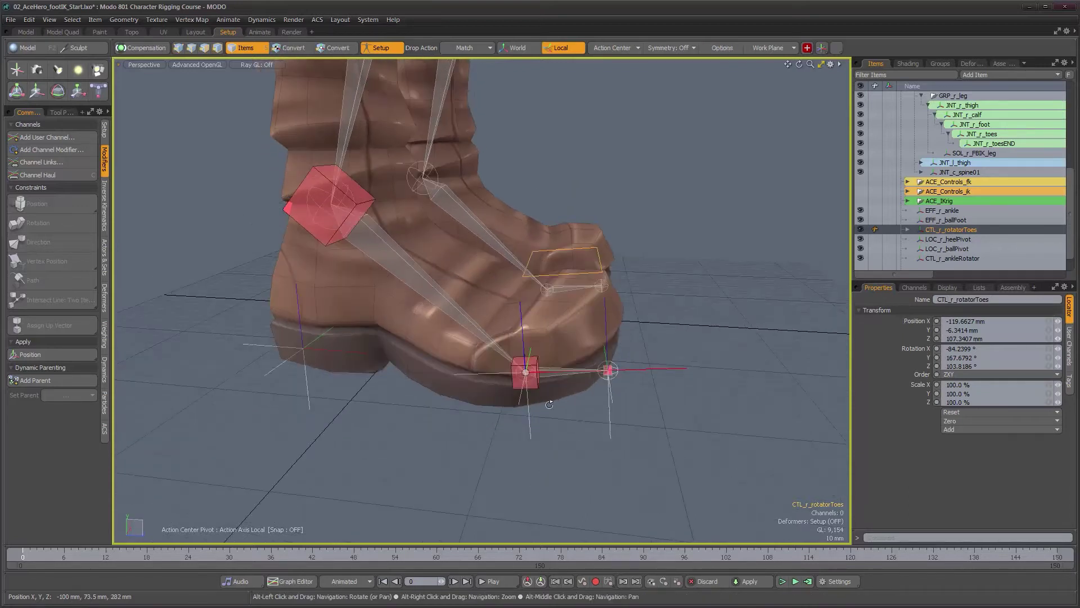
Give CTL_r_ankleRotator a custom locator shape that replaces the default display, using the Plane shape.
{"action": "left_click", "coordinate": [927, 259]}
{"action": "mouse_move", "coordinate": [608, 338]}
{"action": "left_mouse_down", "text": "alt"}
{"action": "mouse_move", "coordinate": [672, 347]}
{"action": "mouse_move", "coordinate": [605, 321]}
{"action": "left_mouse_up", "text": "alt"}
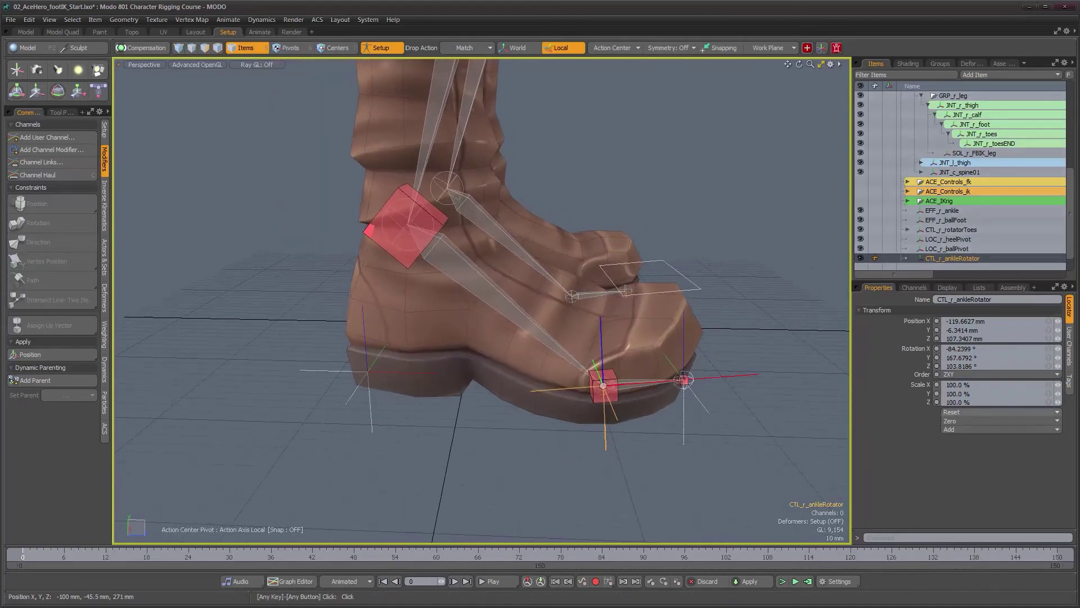
{"action": "left_click", "coordinate": [948, 287]}
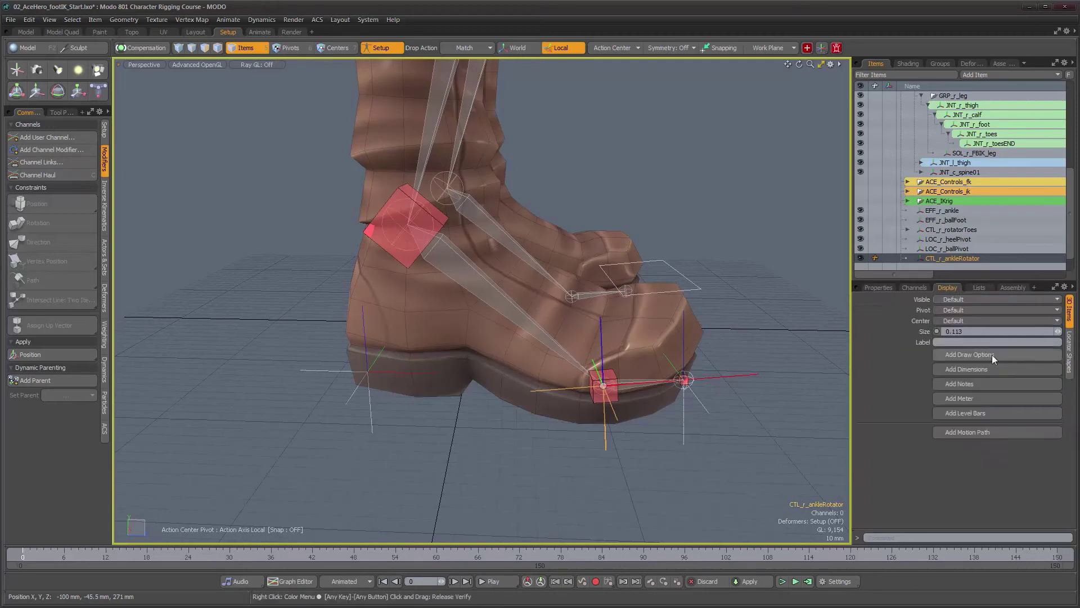
{"action": "left_click", "coordinate": [968, 310]}
{"action": "left_click", "coordinate": [975, 321]}
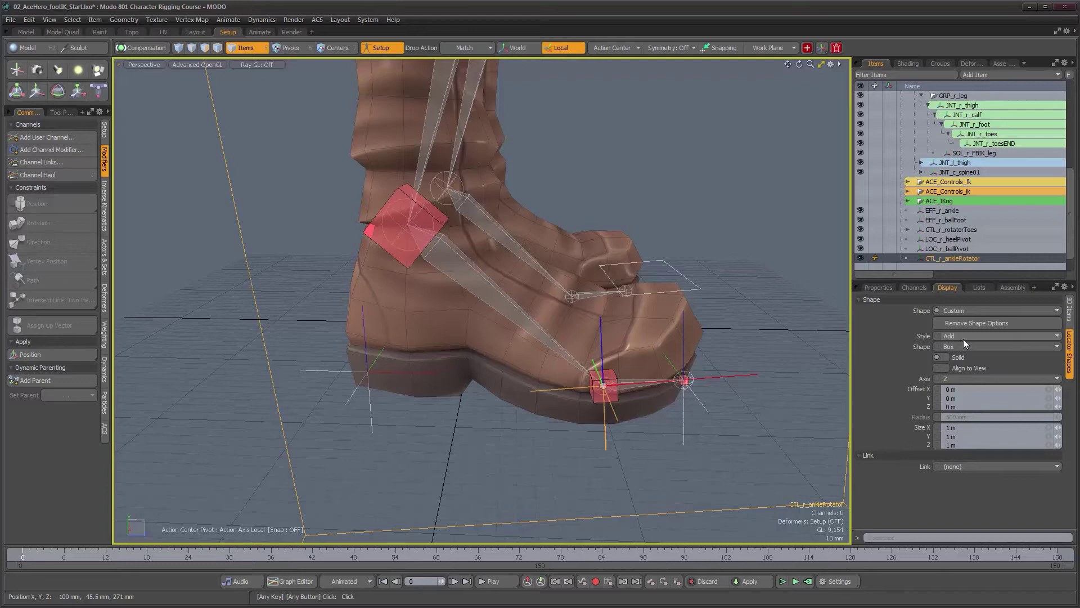
{"action": "left_click", "coordinate": [964, 339]}
{"action": "left_click", "coordinate": [965, 345]}
{"action": "left_click", "coordinate": [964, 347]}
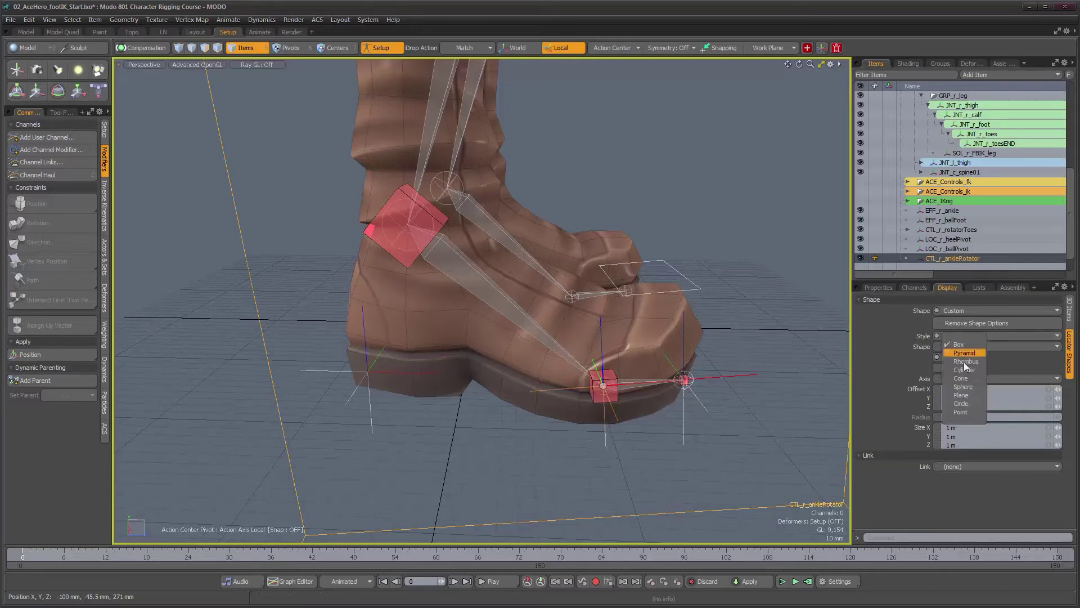
{"action": "left_click", "coordinate": [966, 396]}
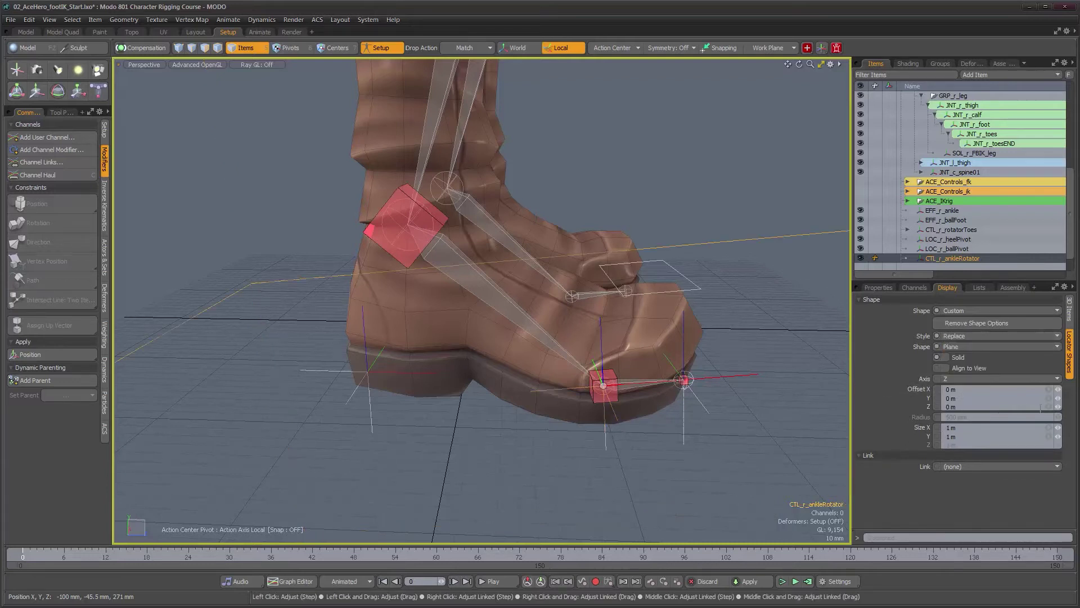
Size CTL_r_ankleRotator's plane to about 50 by 104 mm and offset it about -35.3 mm in X and 103 mm in Z.
{"action": "left_click", "coordinate": [1048, 428]}
{"action": "mouse_move", "coordinate": [1058, 428]}
{"action": "left_mouse_down"}
{"action": "mouse_move", "coordinate": [1006, 427]}
{"action": "mouse_move", "coordinate": [1071, 406]}
{"action": "mouse_move", "coordinate": [1051, 428]}
{"action": "left_mouse_up"}
{"action": "left_click_drag", "start_coordinate": [676, 356], "coordinate": [354, 402], "text": "alt"}
{"action": "left_click_drag", "start_coordinate": [1058, 388], "coordinate": [1052, 389]}
{"action": "left_click_drag", "start_coordinate": [609, 360], "coordinate": [592, 417], "text": "alt"}
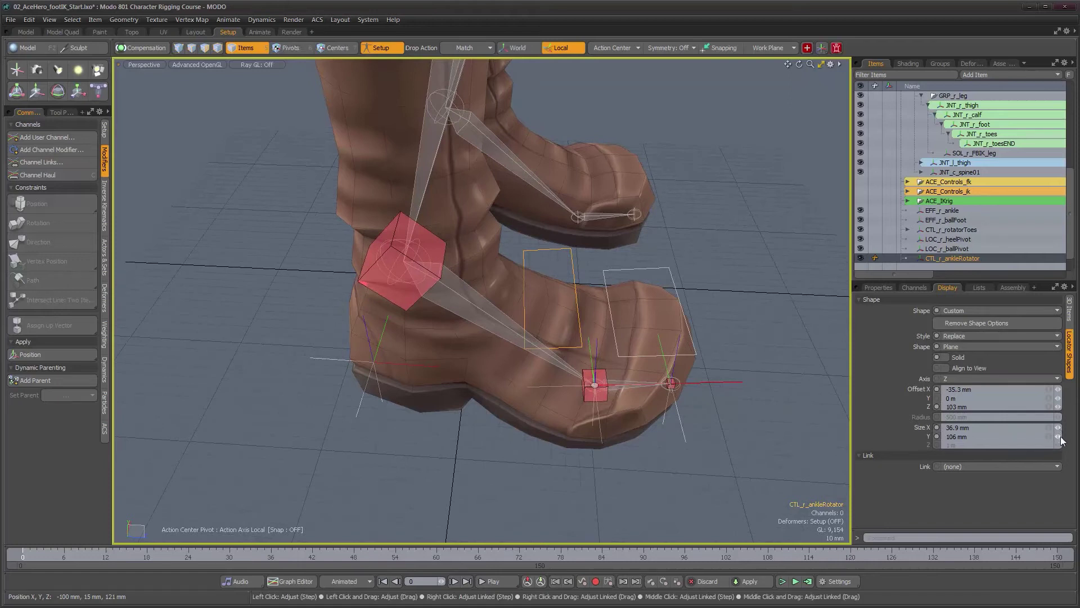
{"action": "left_click_drag", "start_coordinate": [1060, 441], "coordinate": [1059, 427]}
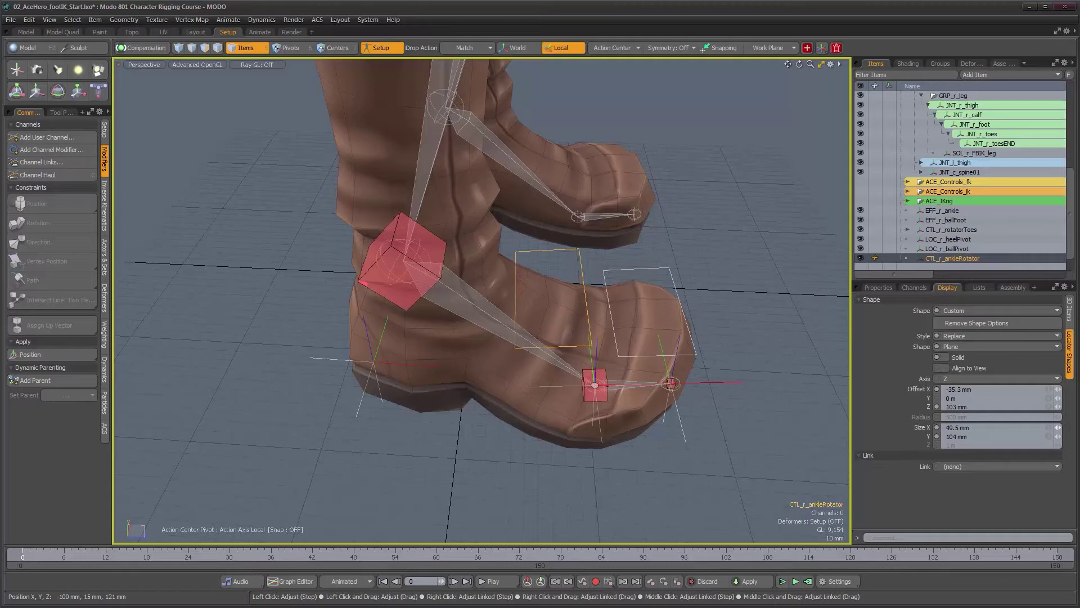
{"action": "left_click_drag", "start_coordinate": [630, 410], "coordinate": [528, 418], "text": "alt"}
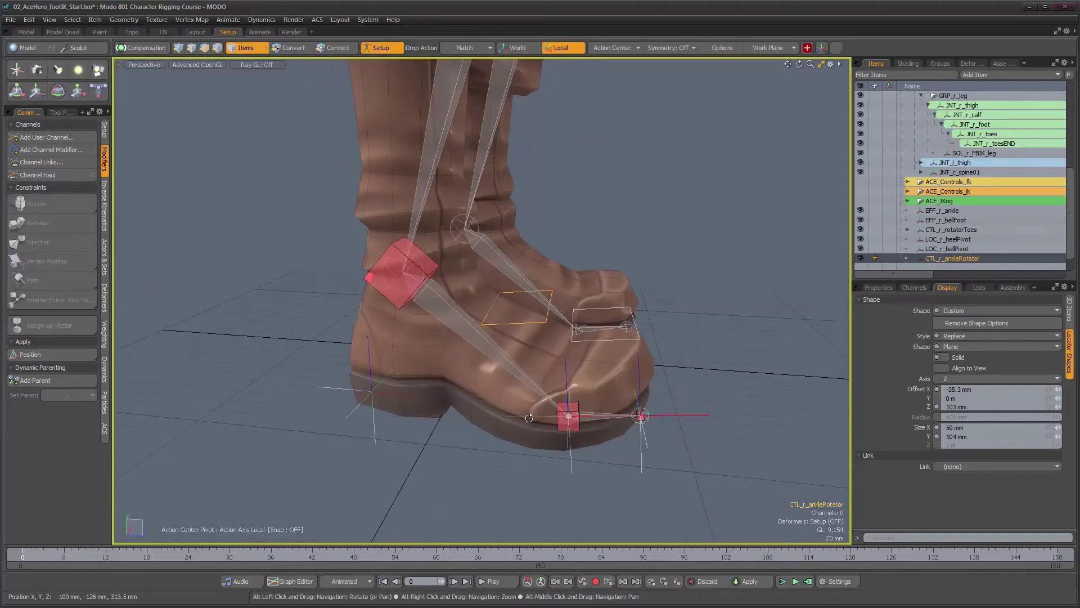
{"action": "left_click", "coordinate": [957, 231]}
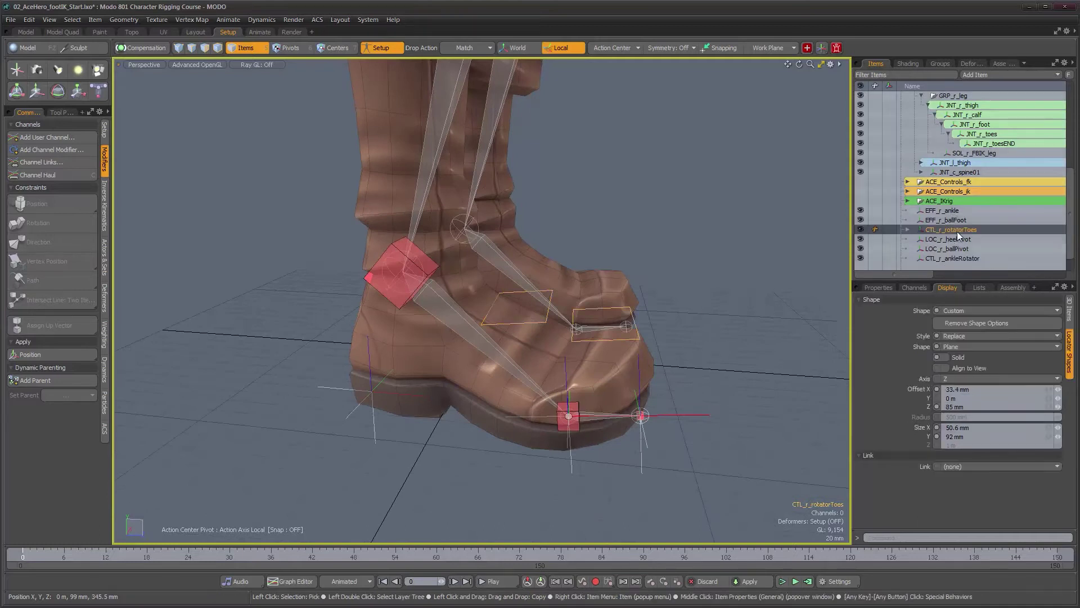
{"action": "left_click", "coordinate": [962, 240]}
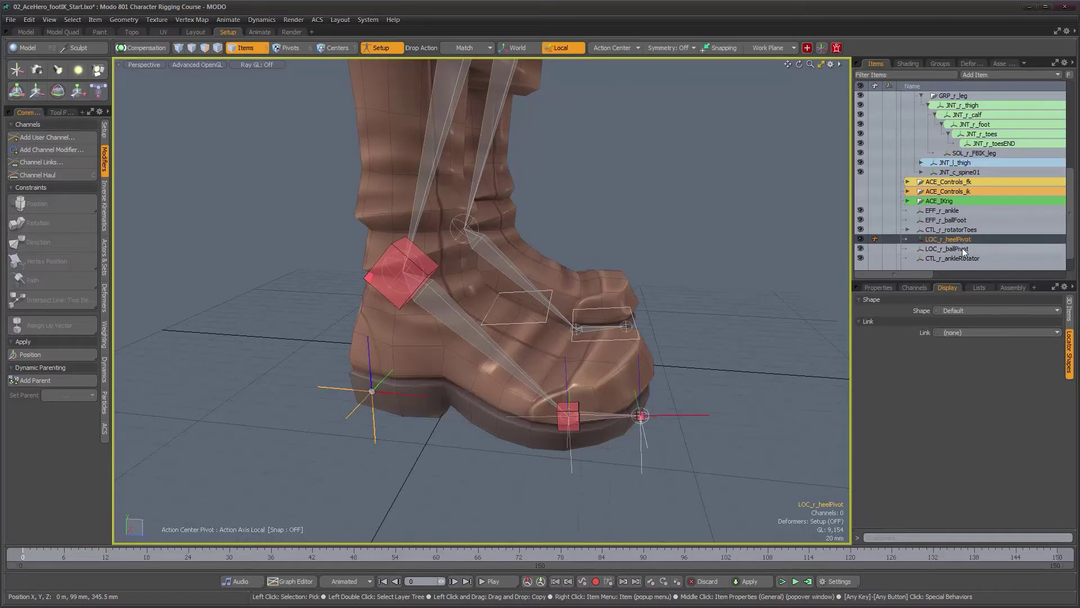
{"action": "left_click", "coordinate": [962, 248]}
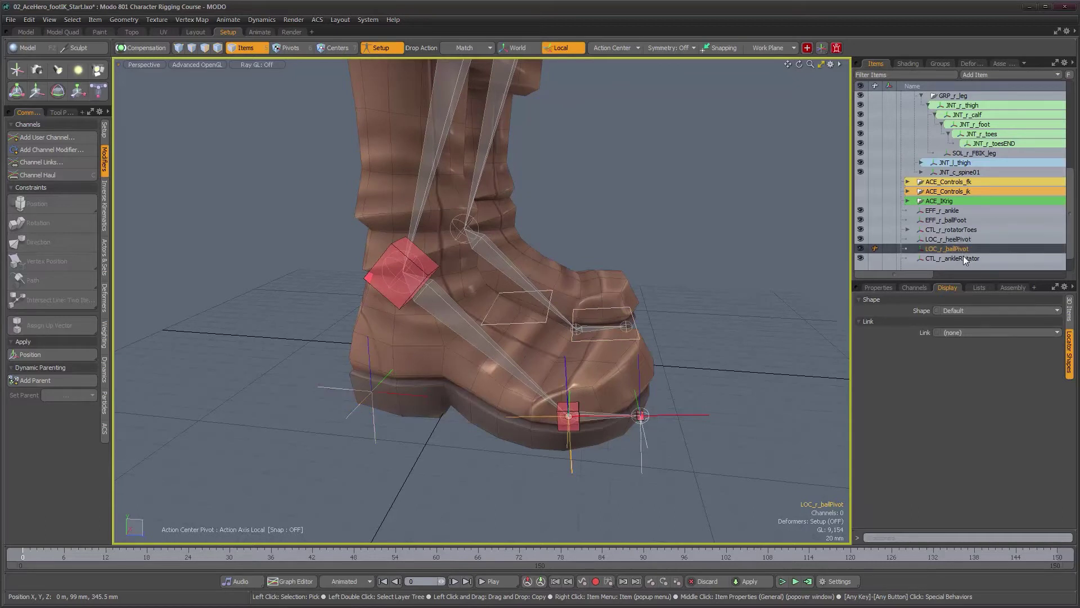
{"action": "left_click", "coordinate": [963, 258]}
{"action": "left_click_drag", "start_coordinate": [523, 433], "coordinate": [477, 441], "text": "alt"}
Duplicate LOC_r_heelPivot and name the copy LOC_r_anklePivot.
{"action": "left_click", "coordinate": [381, 438]}
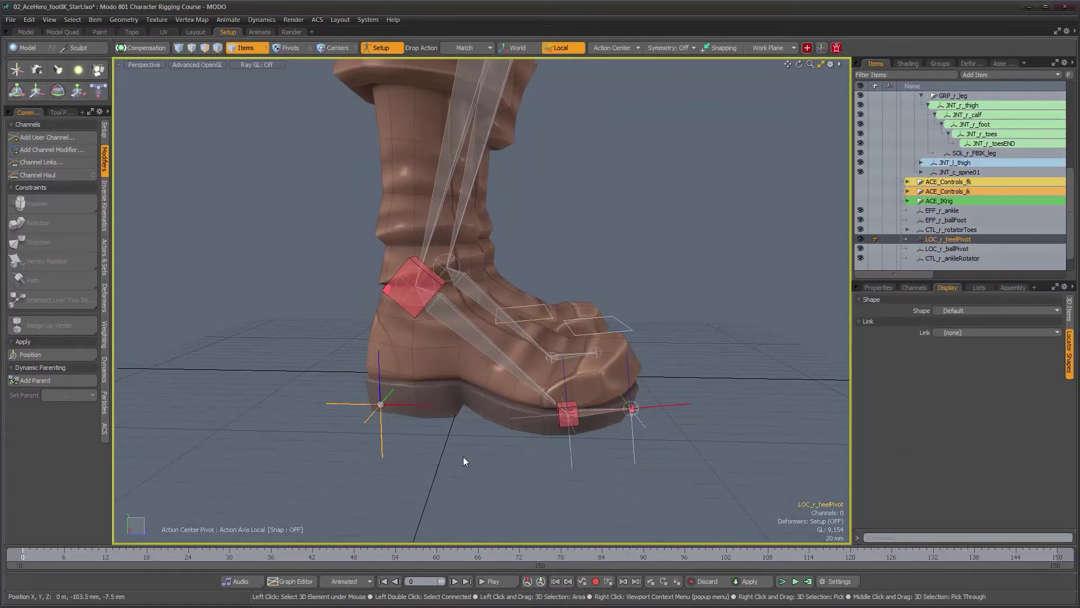
{"action": "key", "text": "ctrl+d"}
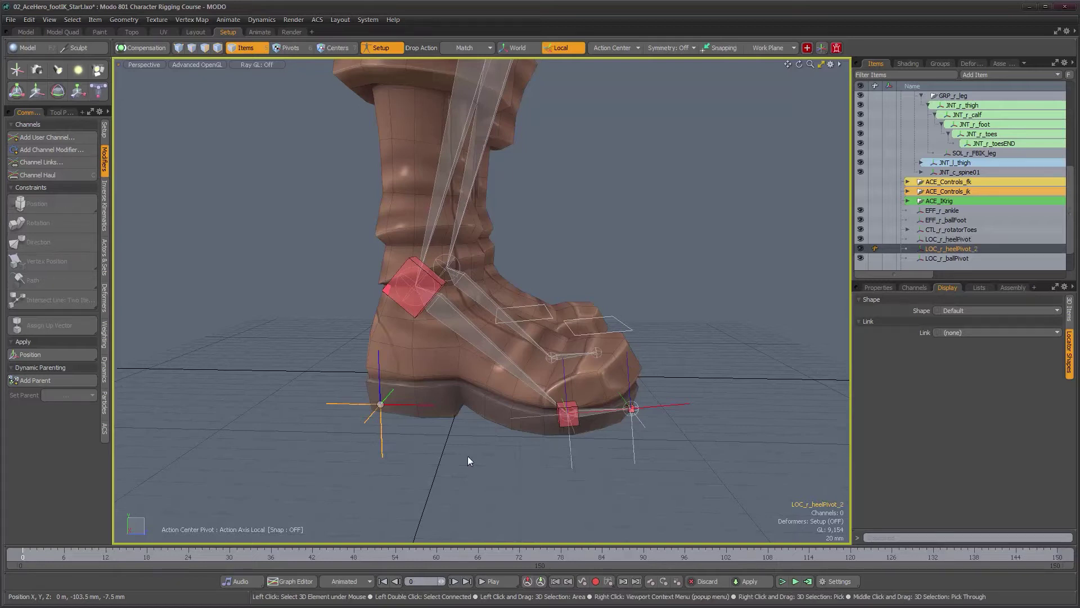
{"action": "double_click", "coordinate": [971, 249]}
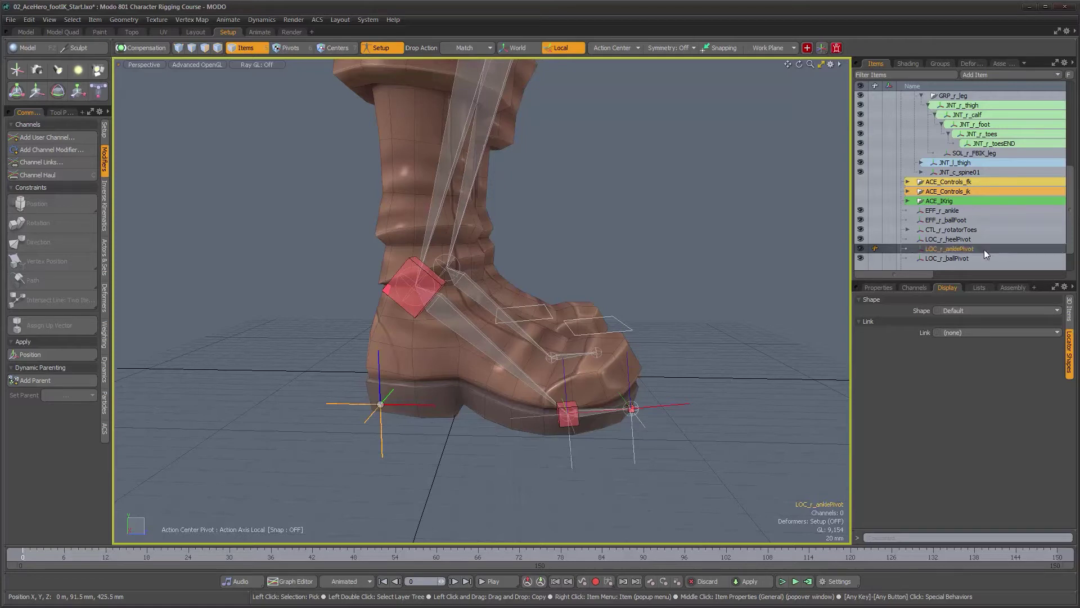
Set the drop action to Match Position and match LOC_r_anklePivot's position to the right ankle.
{"action": "scroll", "coordinate": [471, 246], "scroll_direction": "up", "scroll_amount": 2, "text": "alt"}
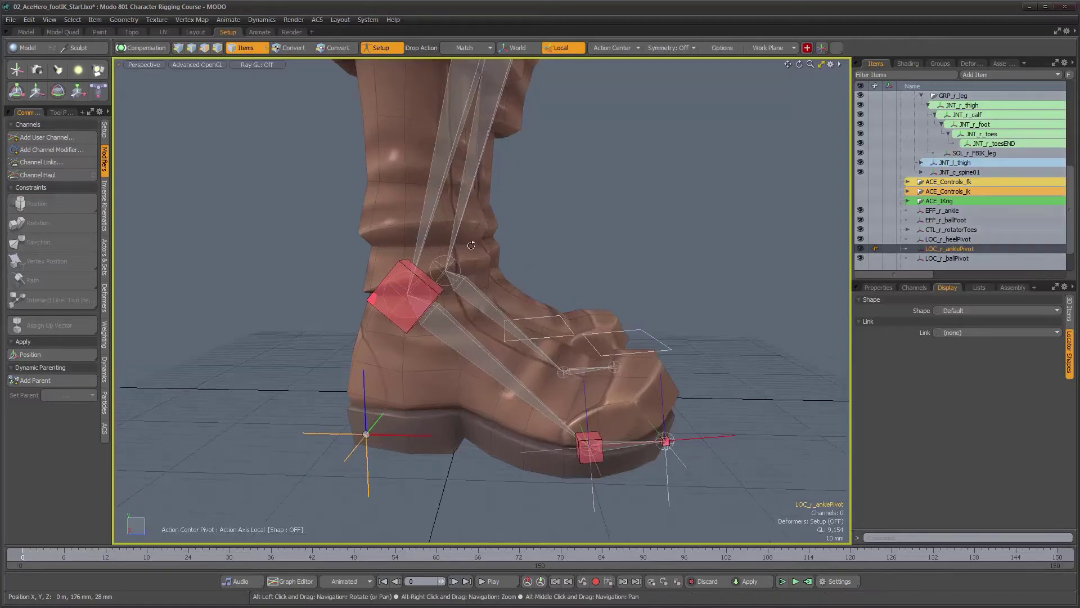
{"action": "left_click", "coordinate": [461, 48]}
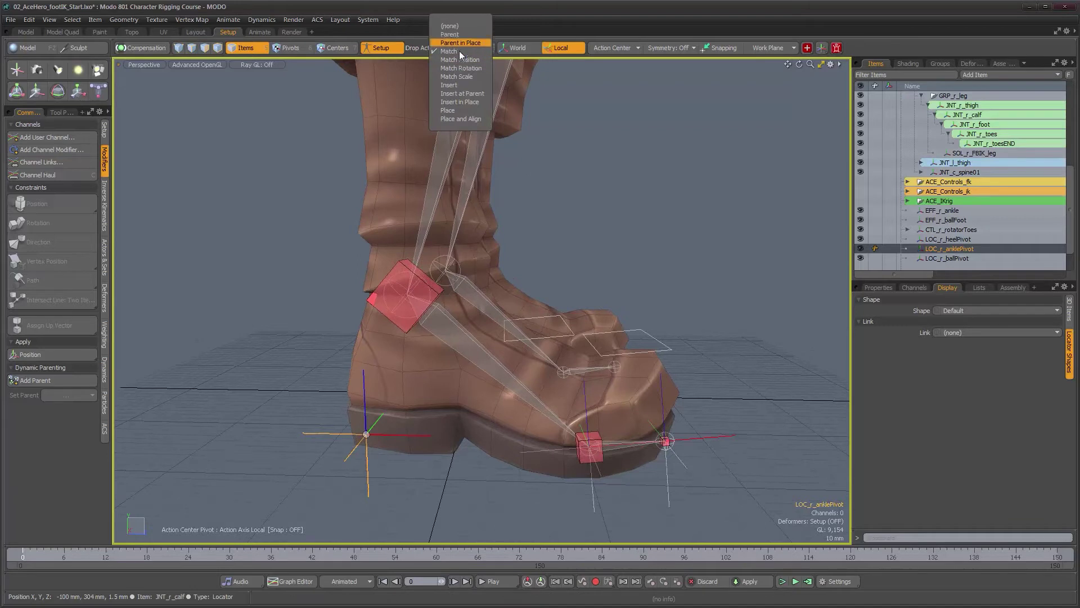
{"action": "left_click", "coordinate": [461, 60]}
{"action": "left_click_drag", "start_coordinate": [949, 249], "coordinate": [466, 293]}
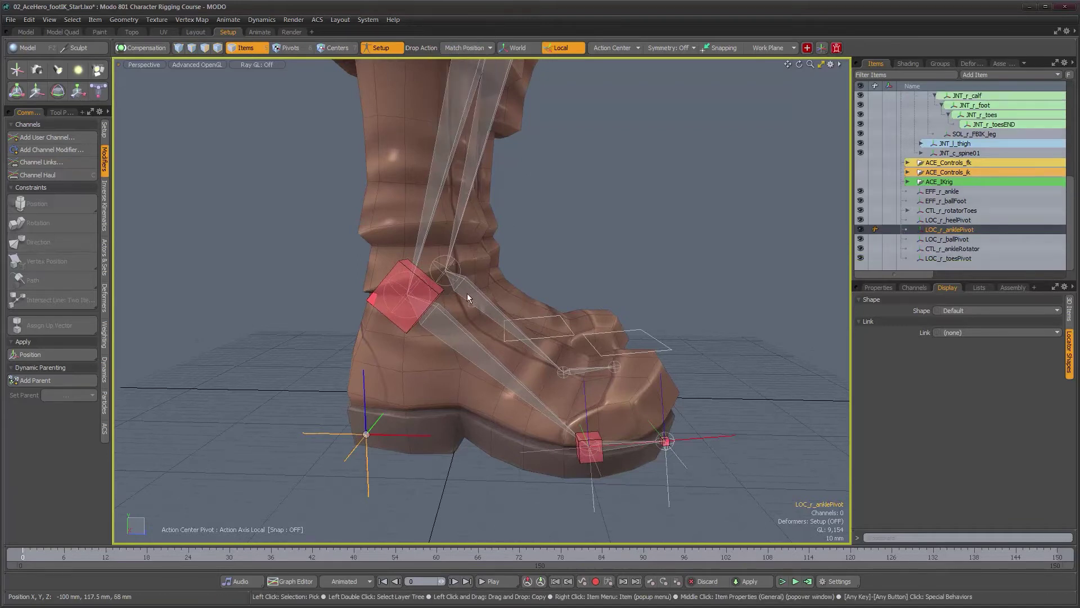
{"action": "left_click_drag", "start_coordinate": [369, 301], "coordinate": [606, 353]}
{"action": "left_click_drag", "start_coordinate": [544, 368], "coordinate": [533, 369], "text": "alt"}
{"action": "right_click_drag", "start_coordinate": [533, 369], "coordinate": [567, 374], "text": "alt"}
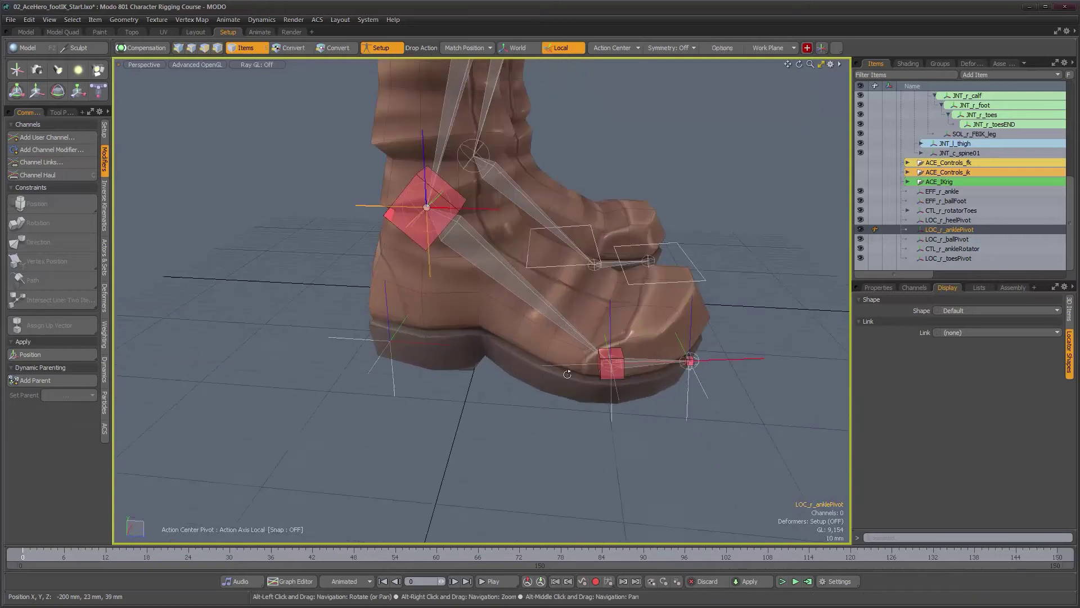
Duplicate LOC_r_anklePivot and name the copy LOC_r_footPivotR.
{"action": "key", "text": "ctrl+d"}
{"action": "left_click_drag", "start_coordinate": [491, 294], "coordinate": [524, 271], "text": "alt"}
{"action": "double_click", "coordinate": [986, 238]}
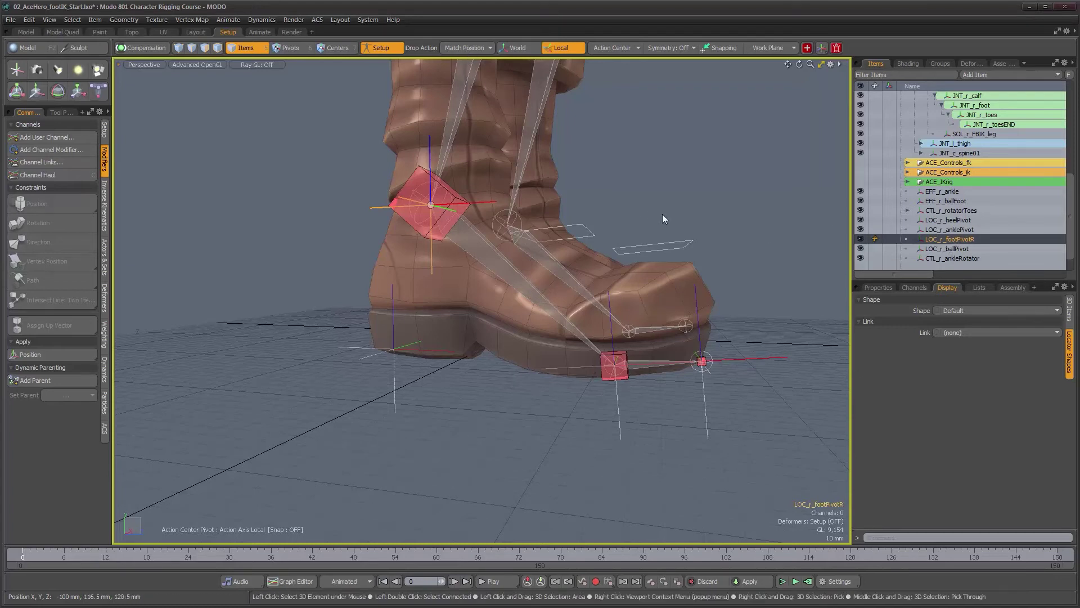
Move LOC_r_footPivotR to the outer edge of the right boot's sole, beside the ball of the foot.
{"action": "scroll", "coordinate": [948, 242], "scroll_direction": "down", "scroll_amount": 1}
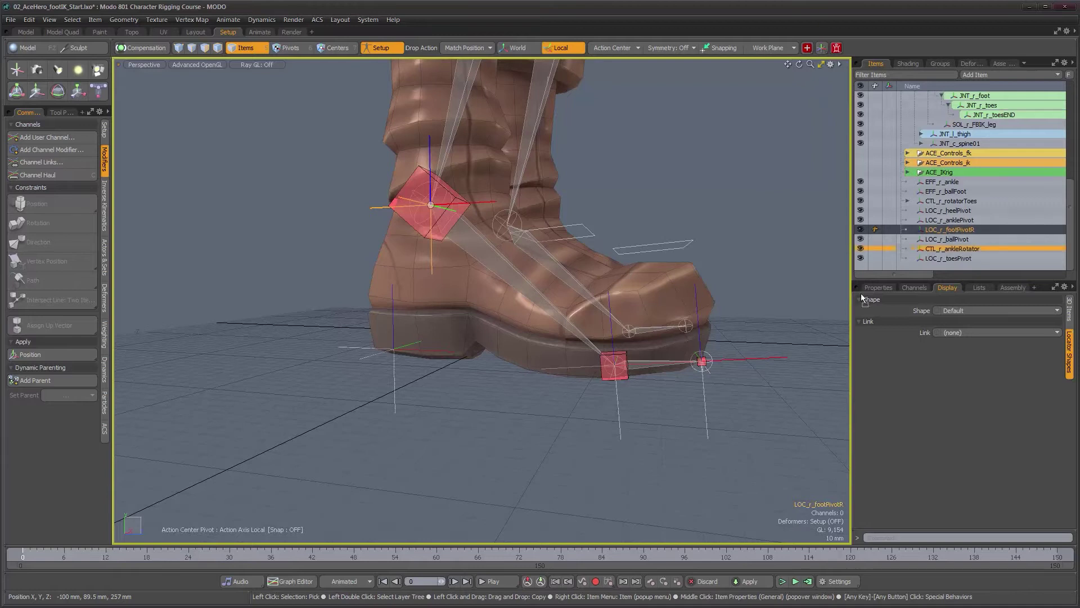
{"action": "left_click_drag", "start_coordinate": [657, 393], "coordinate": [547, 453], "text": "alt"}
{"action": "key", "text": "w"}
{"action": "left_click_drag", "start_coordinate": [408, 470], "coordinate": [588, 229], "text": "alt"}
{"action": "middle_click_drag", "start_coordinate": [642, 216], "coordinate": [734, 251], "text": "alt"}
{"action": "right_click_drag", "start_coordinate": [735, 251], "coordinate": [748, 230], "text": "alt"}
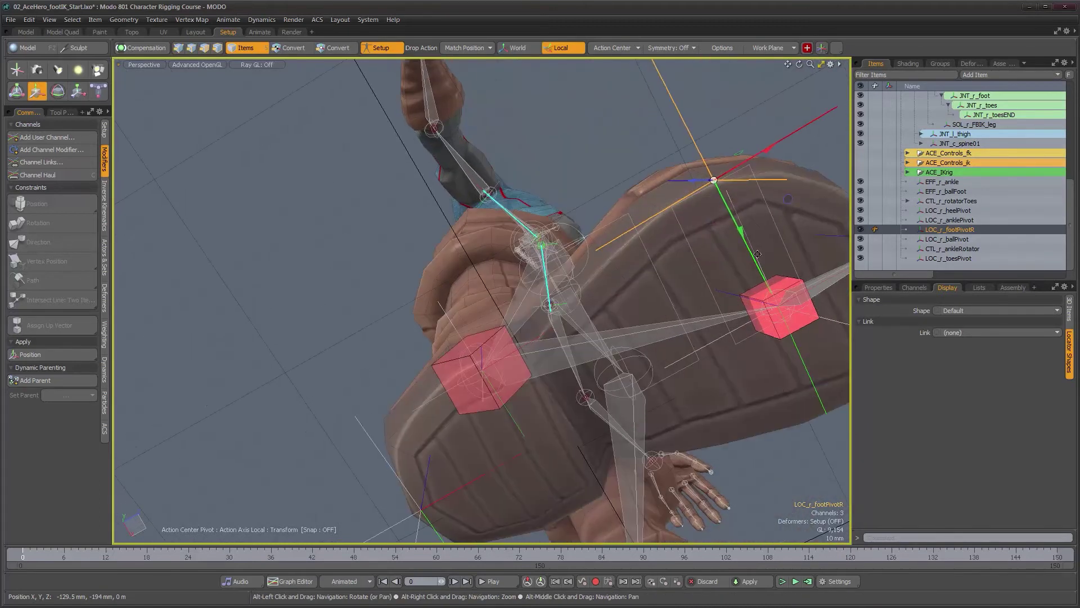
{"action": "middle_click_drag", "start_coordinate": [747, 231], "coordinate": [724, 238], "text": "alt"}
{"action": "left_click_drag", "start_coordinate": [719, 236], "coordinate": [693, 170]}
{"action": "left_click_drag", "start_coordinate": [670, 268], "coordinate": [501, 282], "text": "alt"}
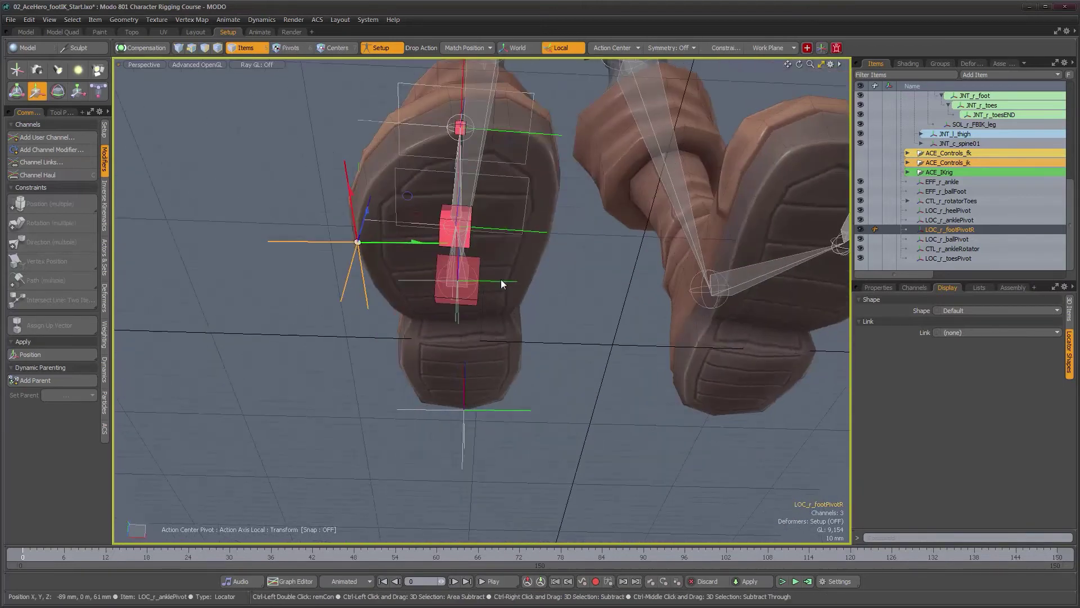
Duplicate LOC_r_footPivotR and name the copy LOC_r_footPivotL.
{"action": "key", "text": "ctrl+d"}
{"action": "double_click", "coordinate": [983, 238]}
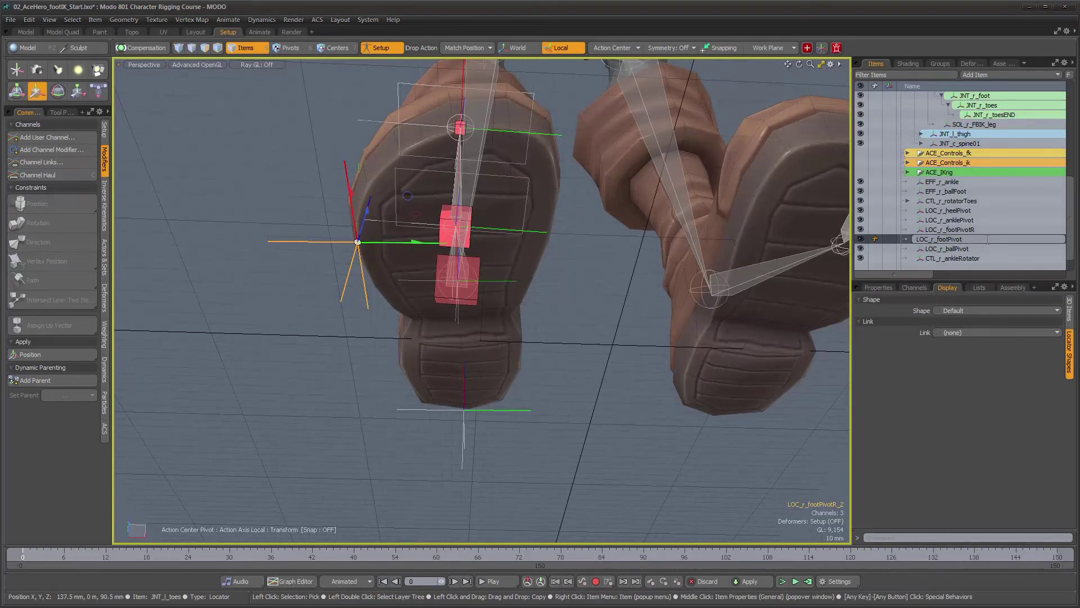
{"action": "key", "text": "Return"}
Move LOC_r_footPivotL sideways to the inner edge of the right boot's sole.
{"action": "left_click_drag", "start_coordinate": [733, 231], "coordinate": [425, 180], "text": "alt"}
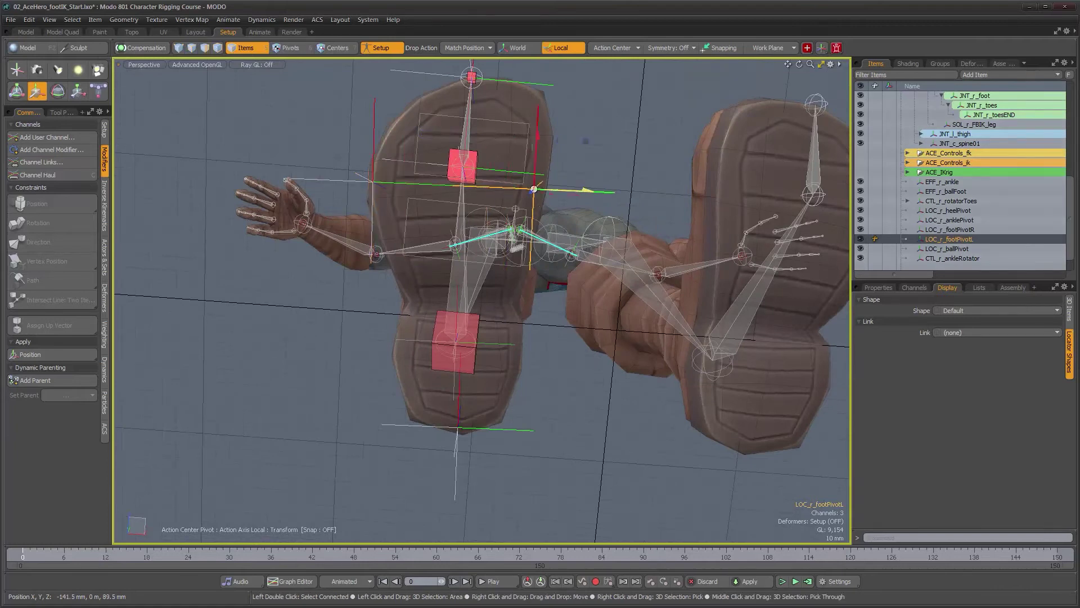
{"action": "left_click_drag", "start_coordinate": [548, 185], "coordinate": [521, 431], "text": "alt"}
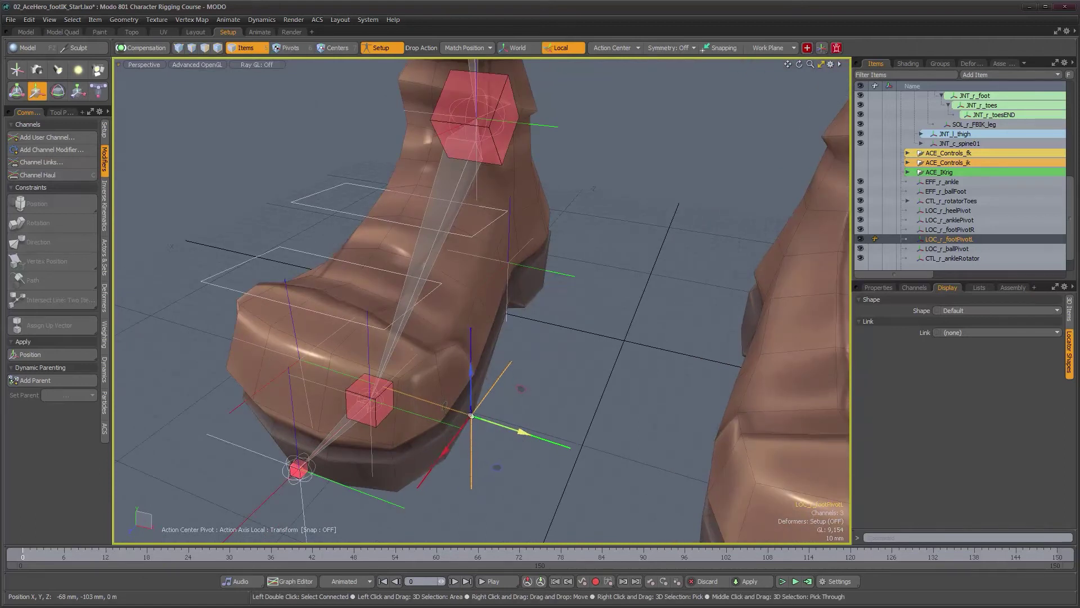
{"action": "left_click_drag", "start_coordinate": [522, 430], "coordinate": [624, 397], "text": "alt"}
Duplicate LOC_r_footPivotL and move the copy to the middle of the right foot.
{"action": "key", "text": "ctrl+d"}
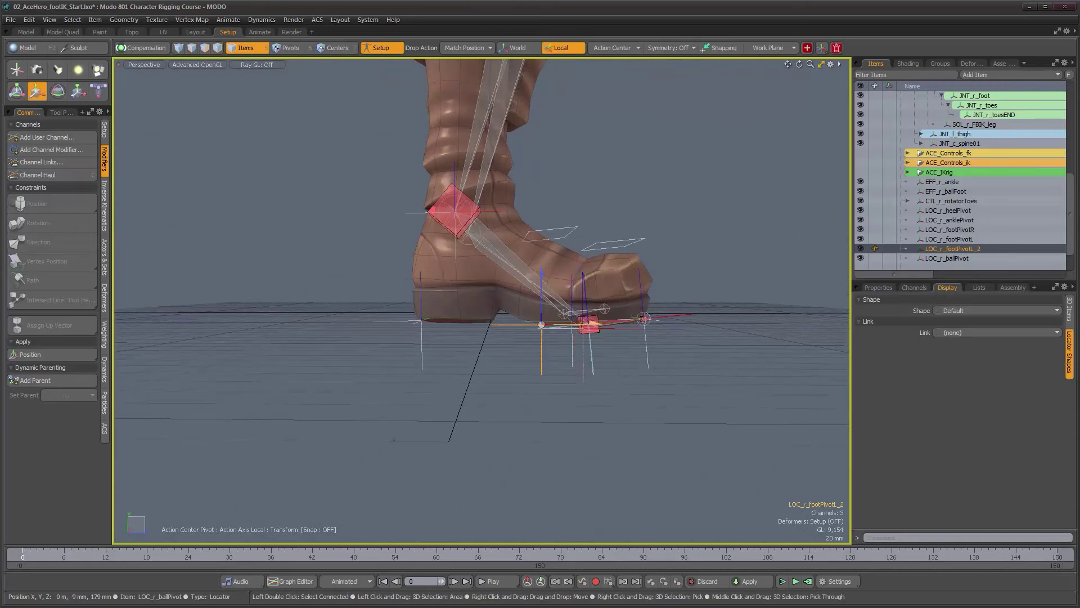
{"action": "left_click_drag", "start_coordinate": [598, 329], "coordinate": [521, 429], "text": "alt"}
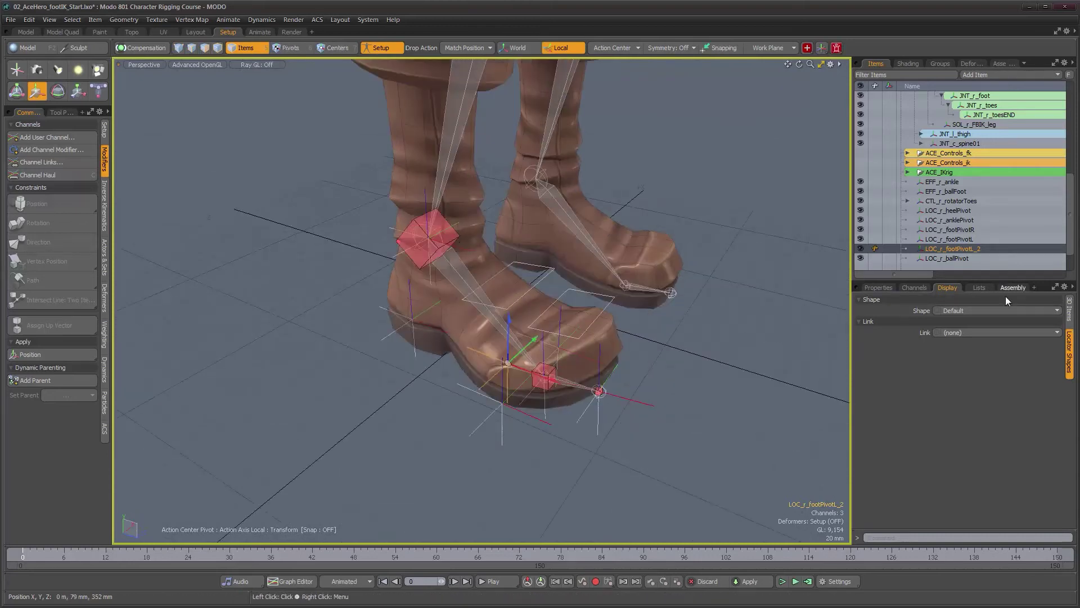
Give the duplicated locator LOC_r_footPivotL_2 a custom Plane shape with the Replace style and Solid turned off.
{"action": "left_click", "coordinate": [1005, 311]}
{"action": "left_click", "coordinate": [1005, 320]}
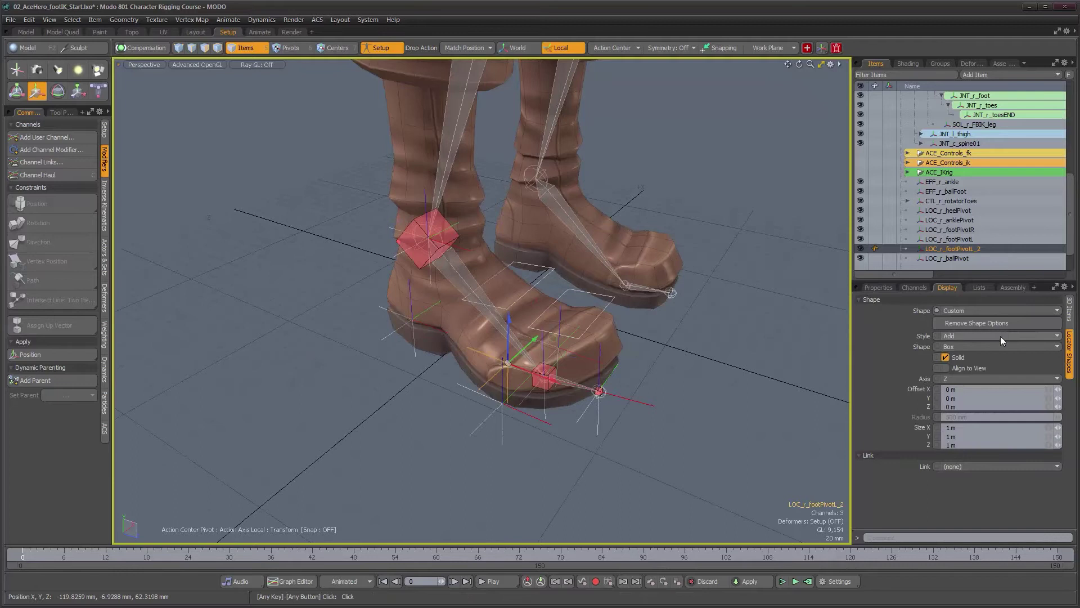
{"action": "left_click", "coordinate": [1000, 347]}
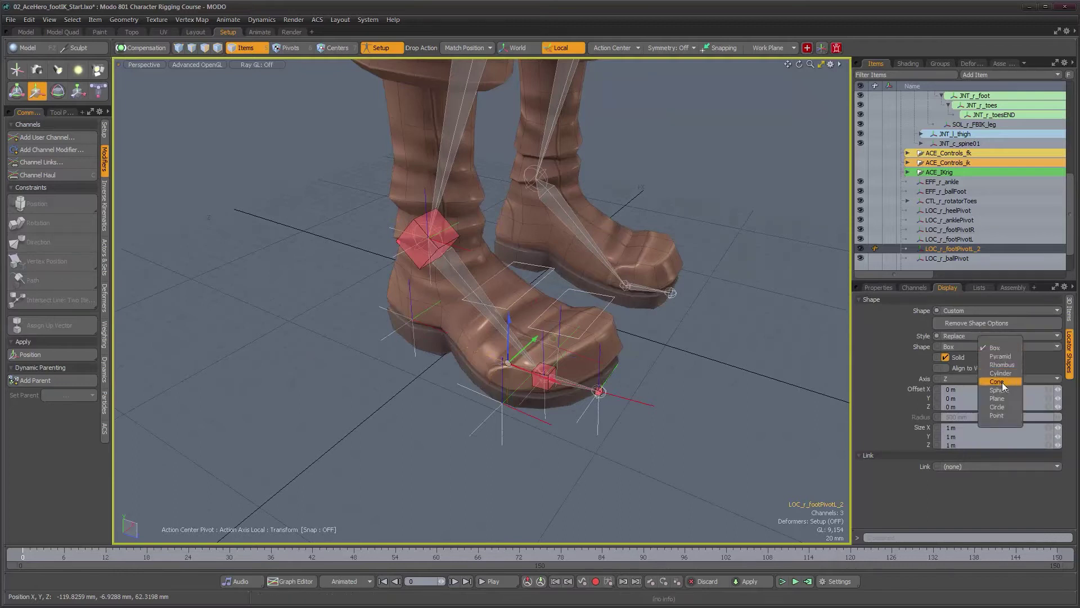
{"action": "left_click", "coordinate": [999, 398]}
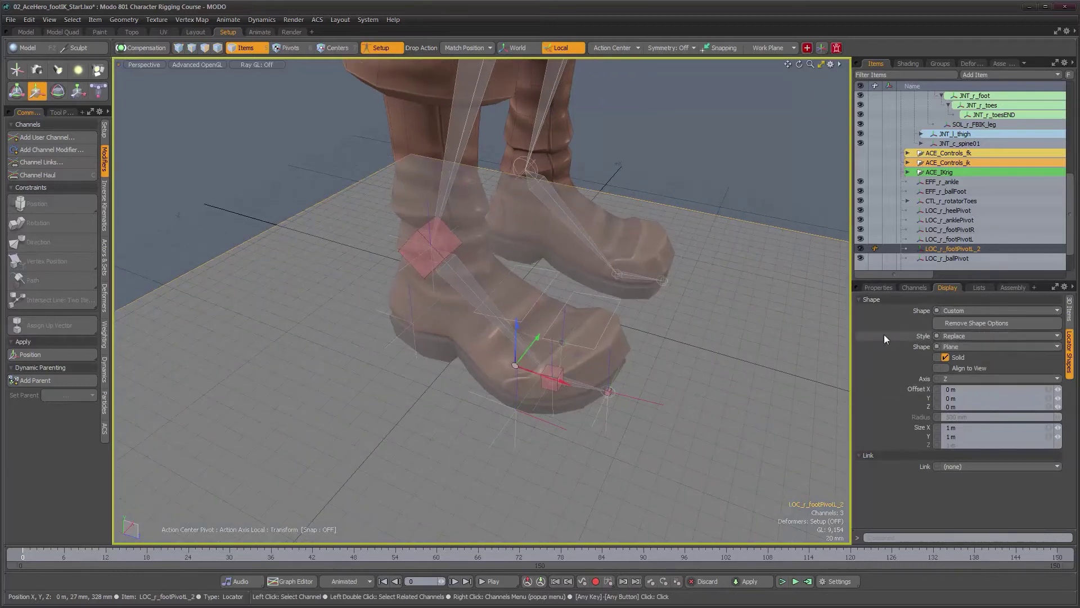
{"action": "left_click", "coordinate": [946, 357]}
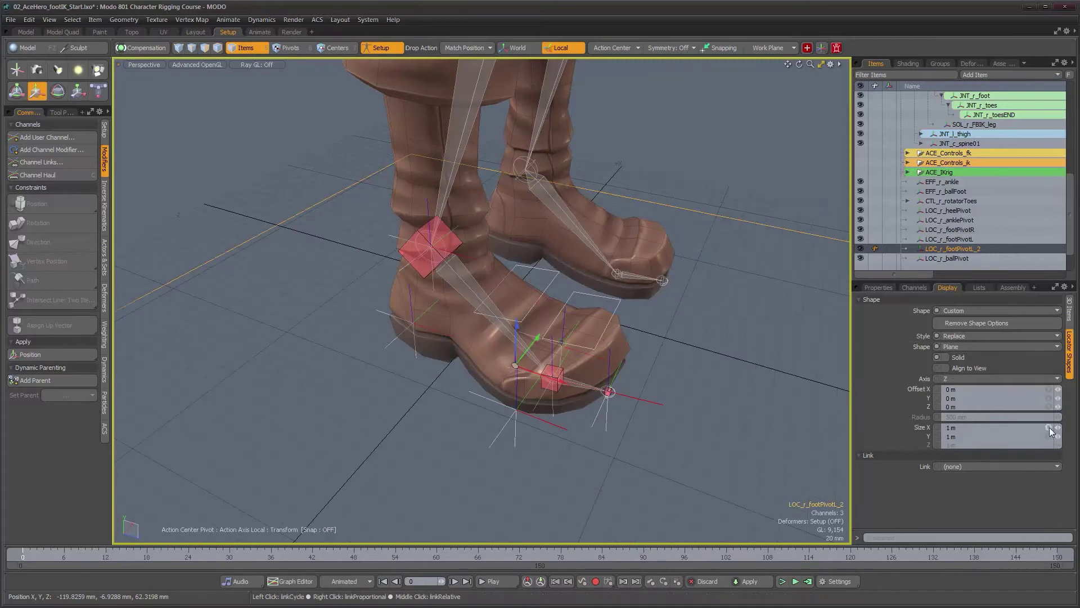
Fit the plane shape around the right boot's sole with size X 368 mm, size Y 220 mm and offset X -13.4 mm.
{"action": "left_click_drag", "start_coordinate": [1060, 428], "coordinate": [956, 408]}
{"action": "left_click_drag", "start_coordinate": [710, 354], "coordinate": [596, 360], "text": "alt"}
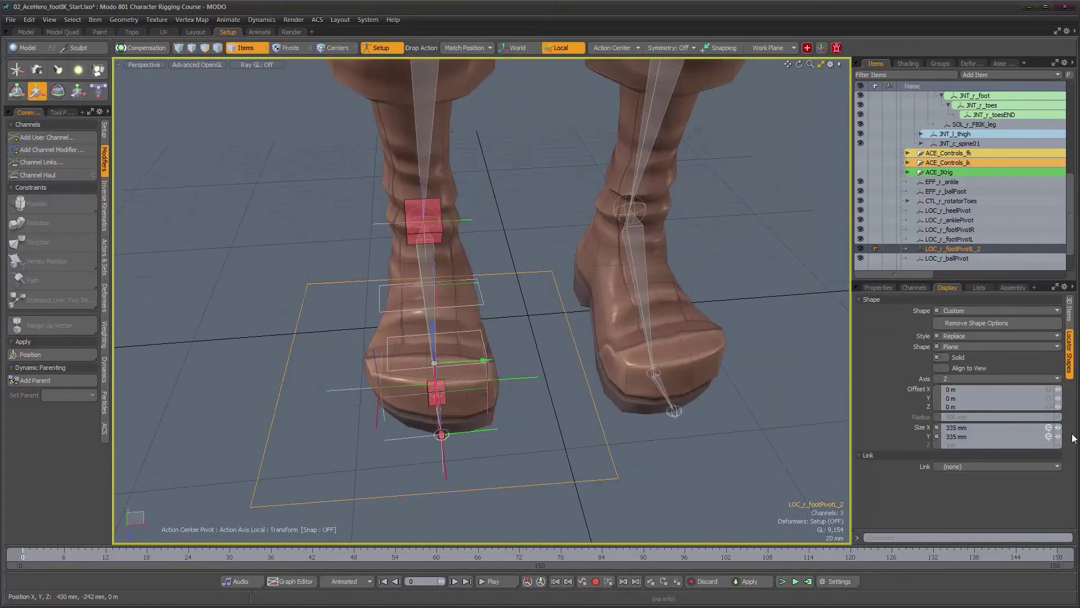
{"action": "mouse_move", "coordinate": [1058, 428]}
{"action": "left_mouse_down"}
{"action": "mouse_move", "coordinate": [1066, 426]}
{"action": "mouse_move", "coordinate": [1050, 437]}
{"action": "left_mouse_up"}
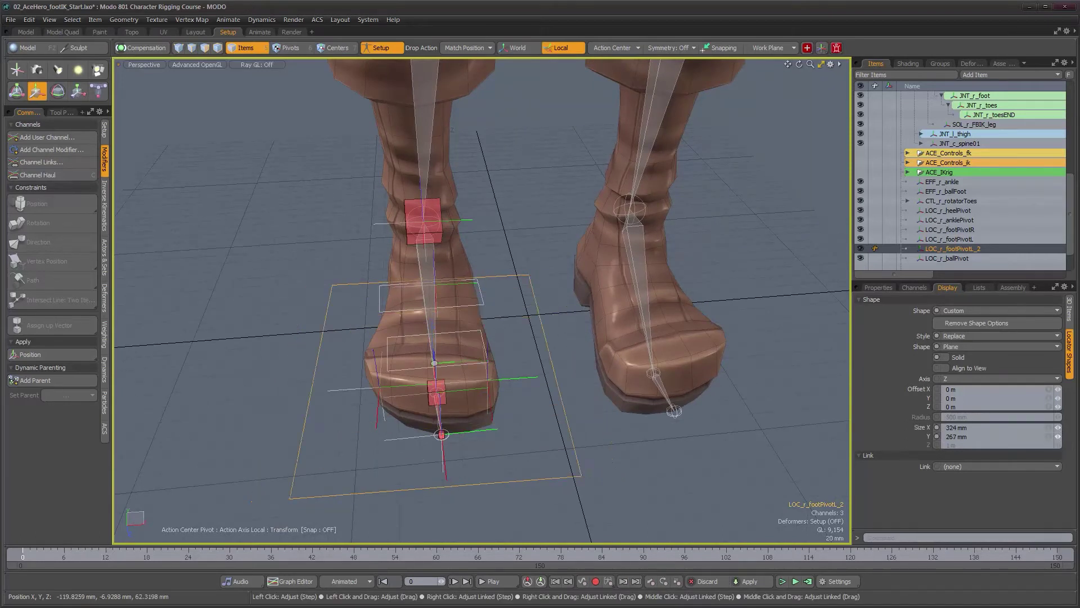
{"action": "left_click_drag", "start_coordinate": [709, 360], "coordinate": [800, 359], "text": "alt"}
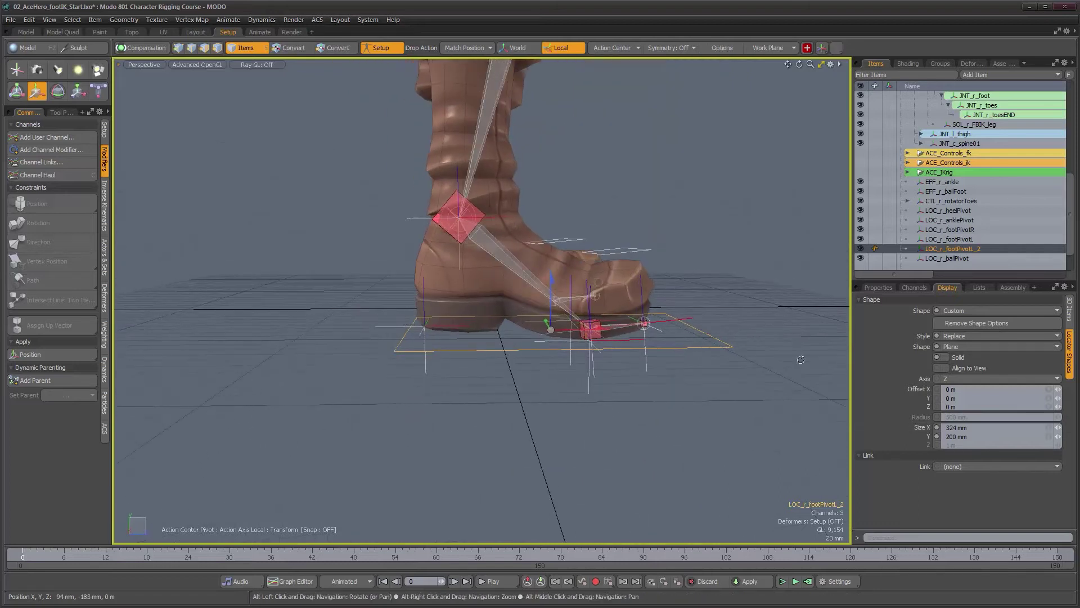
{"action": "left_click_drag", "start_coordinate": [1057, 436], "coordinate": [1065, 428]}
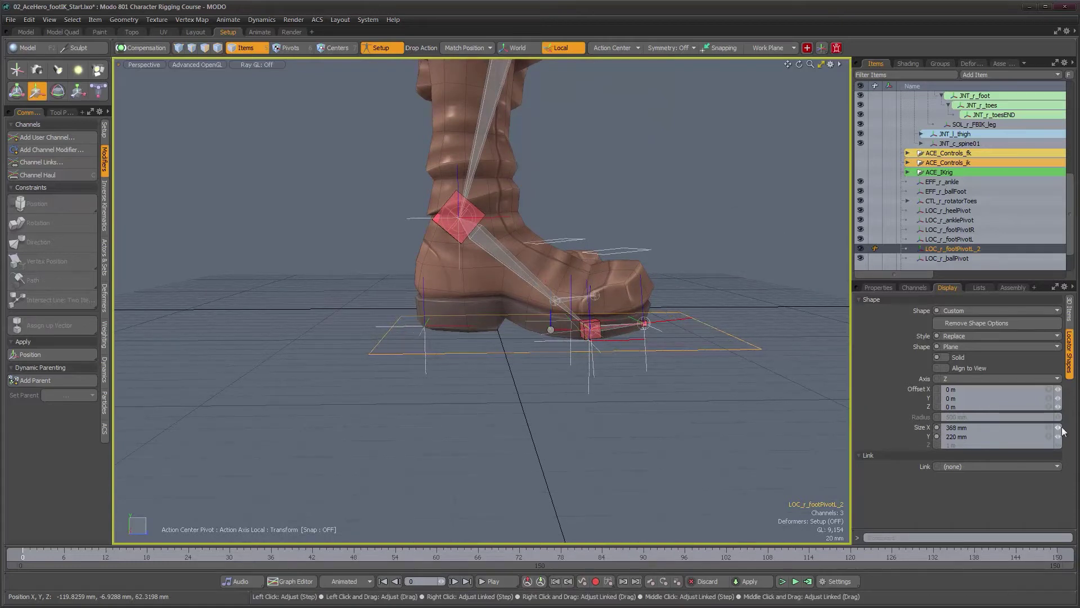
{"action": "left_click_drag", "start_coordinate": [815, 381], "coordinate": [785, 395], "text": "alt"}
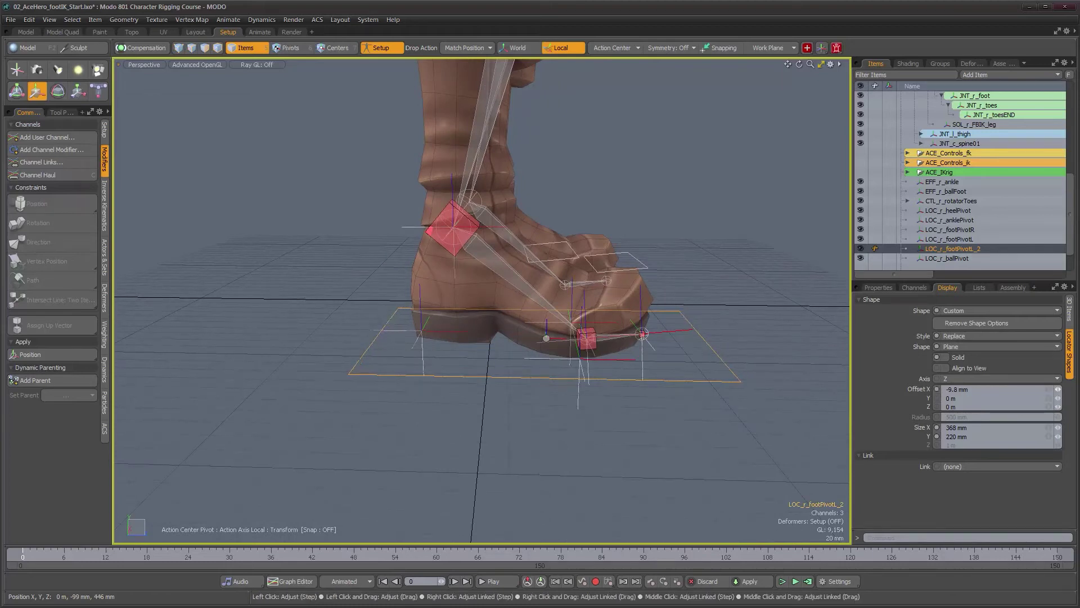
{"action": "mouse_move", "coordinate": [554, 359]}
{"action": "left_mouse_down", "text": "alt"}
{"action": "mouse_move", "coordinate": [431, 372]}
{"action": "mouse_move", "coordinate": [414, 414]}
{"action": "mouse_move", "coordinate": [549, 344]}
{"action": "left_mouse_up", "text": "alt"}
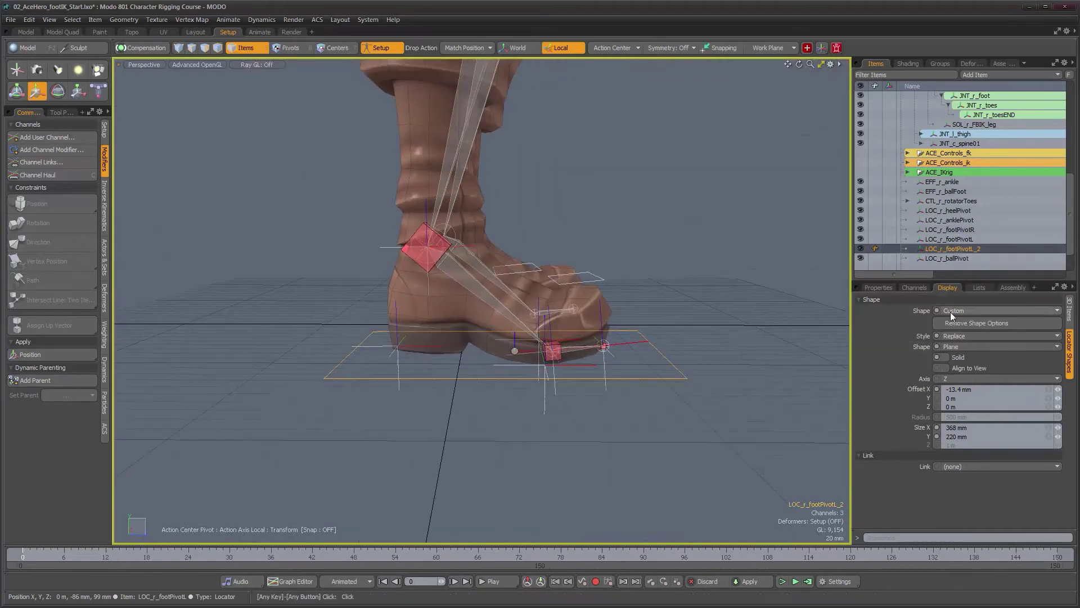
Rename the plane-shaped locator as CTL_r_foot and deselect it.
{"action": "left_click", "coordinate": [881, 288]}
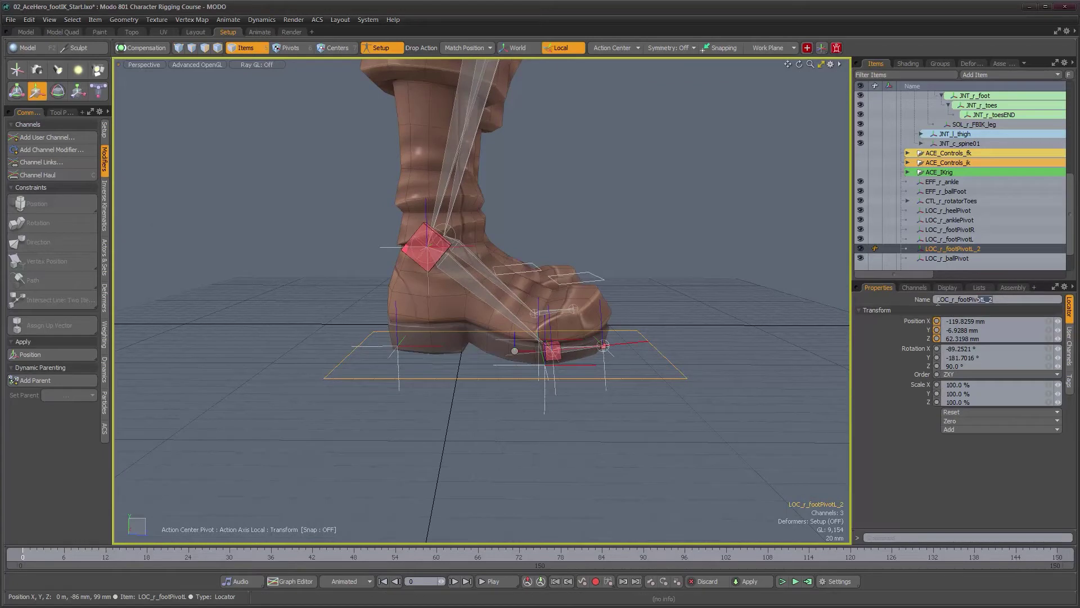
{"action": "type", "text": "CTL_r_foot"}
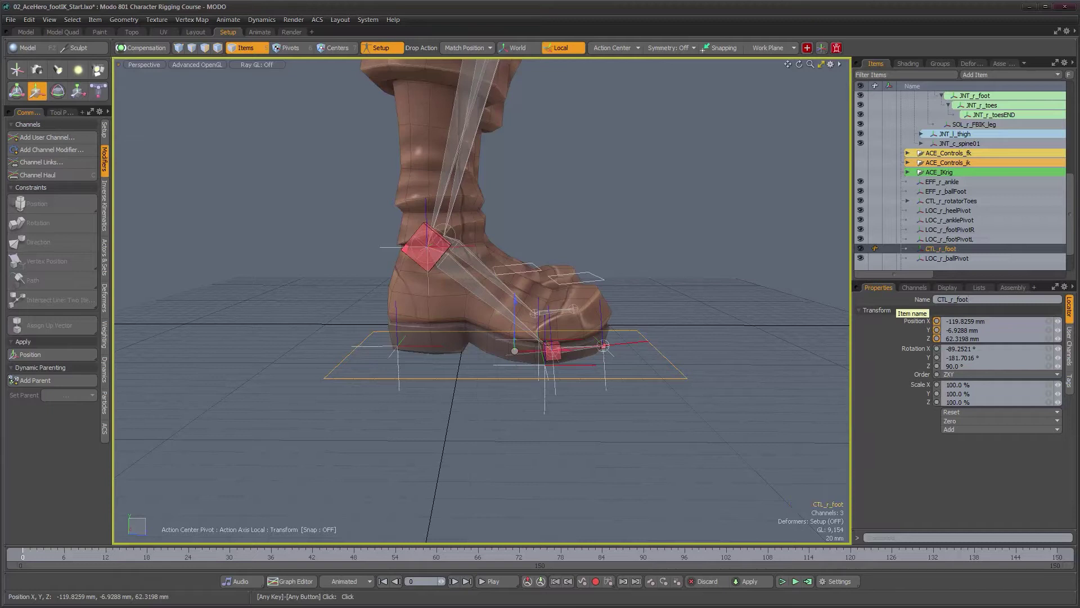
{"action": "left_click_drag", "start_coordinate": [442, 310], "coordinate": [399, 343], "text": "alt"}
{"action": "key", "text": "space"}
{"action": "left_click_drag", "start_coordinate": [455, 390], "coordinate": [478, 368], "text": "alt"}
{"action": "left_click", "coordinate": [751, 268]}
Rotate LOC_r_ballPivot in the side view until its axes line up with the ground plane.
{"action": "left_click_drag", "start_coordinate": [692, 317], "coordinate": [687, 311], "text": "alt"}
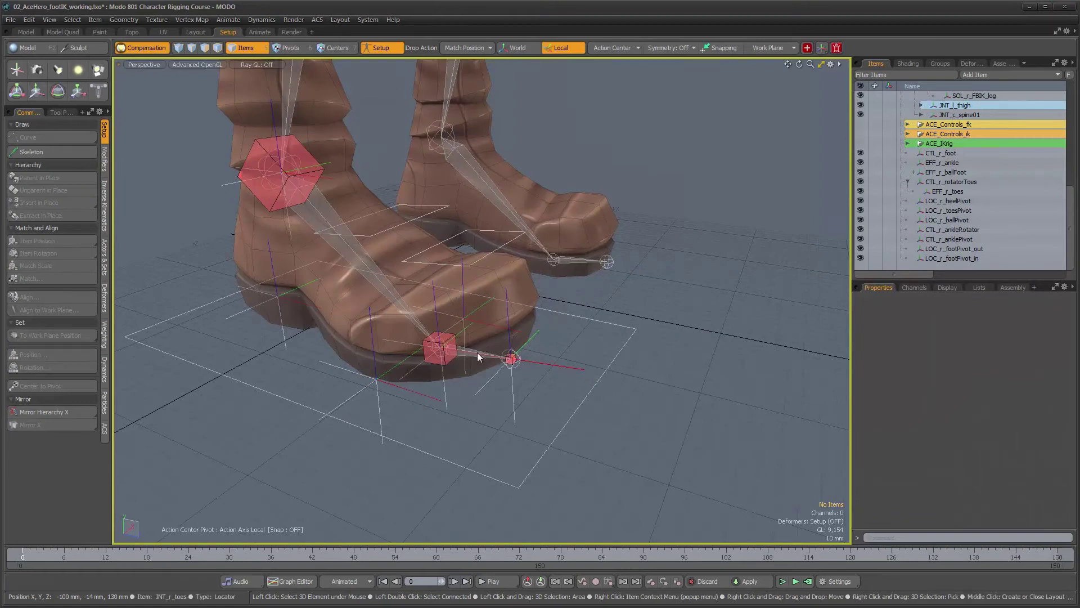
{"action": "mouse_move", "coordinate": [477, 352]}
{"action": "left_mouse_down", "text": "alt"}
{"action": "mouse_move", "coordinate": [455, 302]}
{"action": "mouse_move", "coordinate": [491, 349]}
{"action": "mouse_move", "coordinate": [479, 362]}
{"action": "left_mouse_up", "text": "alt"}
{"action": "left_click_drag", "start_coordinate": [562, 388], "coordinate": [531, 332], "text": "alt"}
{"action": "left_click", "coordinate": [546, 362]}
{"action": "key", "text": "ctrl+space"}
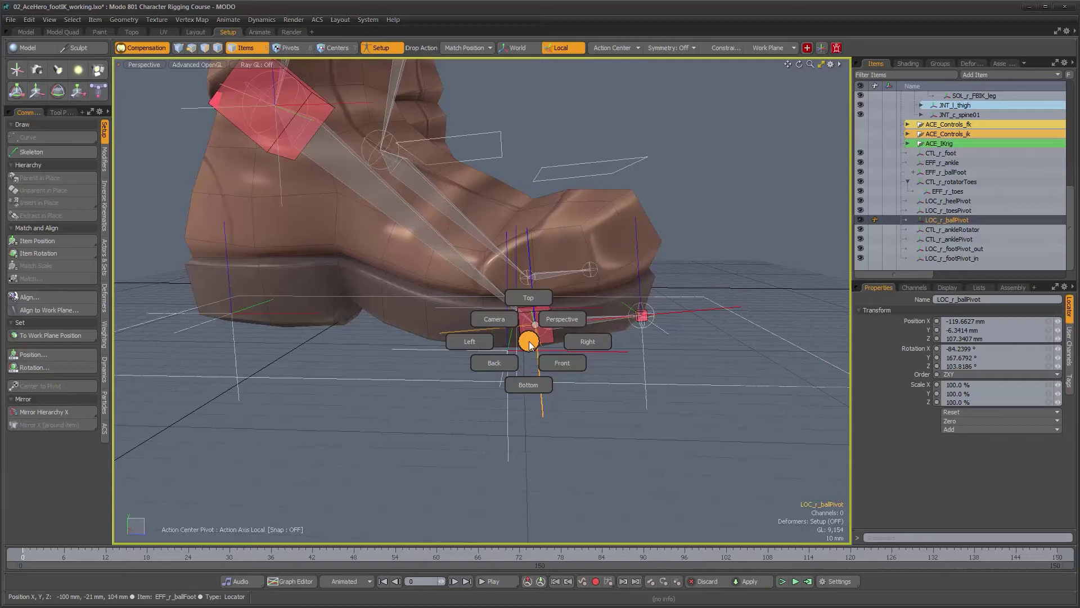
{"action": "left_click", "coordinate": [580, 343]}
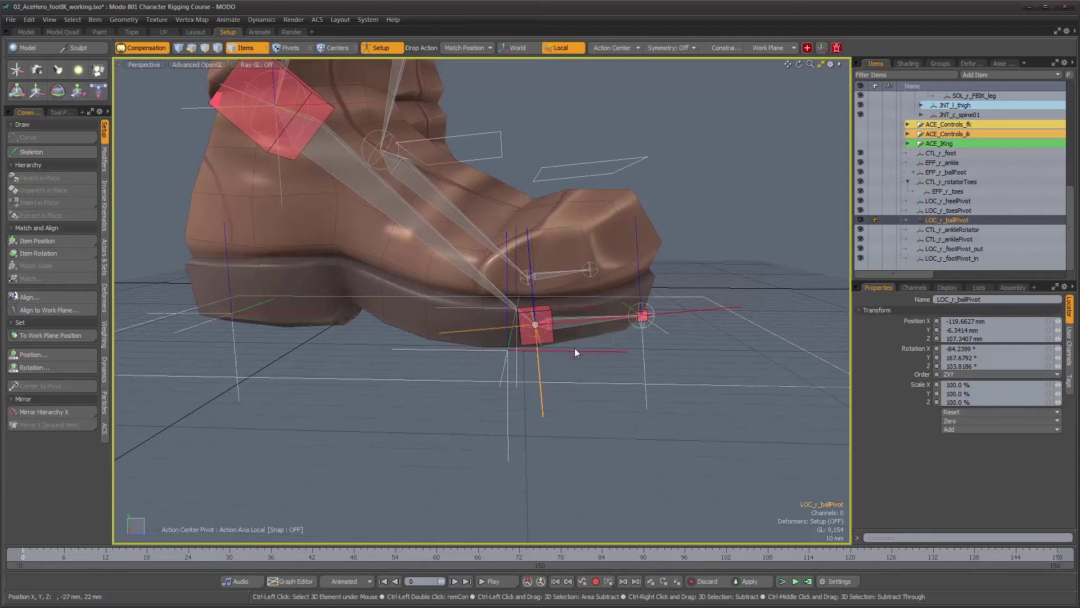
{"action": "key", "text": "ctrl+space"}
{"action": "left_click", "coordinate": [519, 351]}
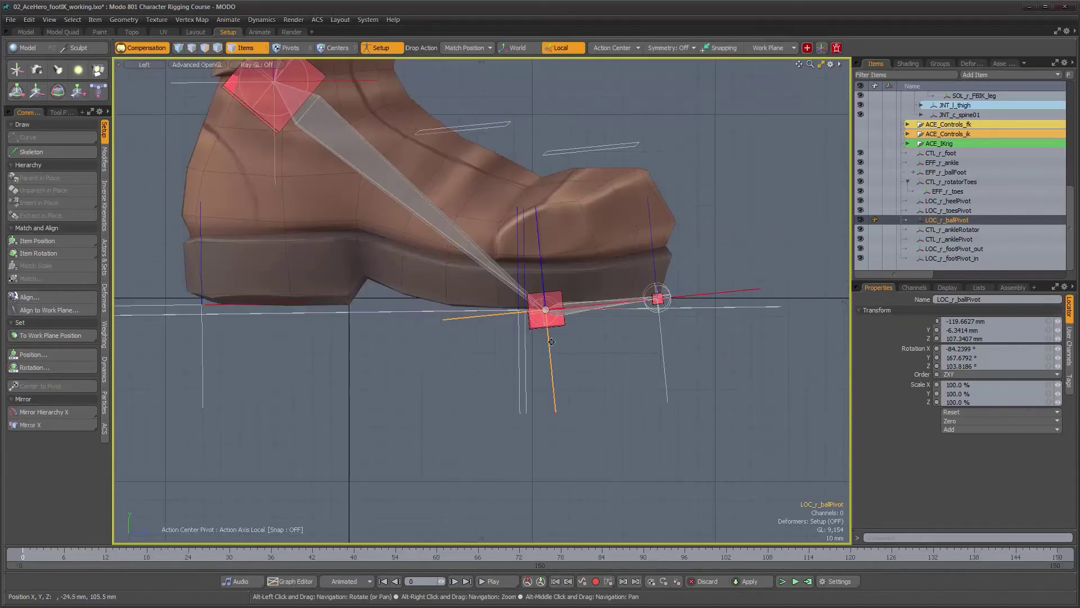
{"action": "scroll", "coordinate": [542, 314], "scroll_direction": "up", "scroll_amount": 5}
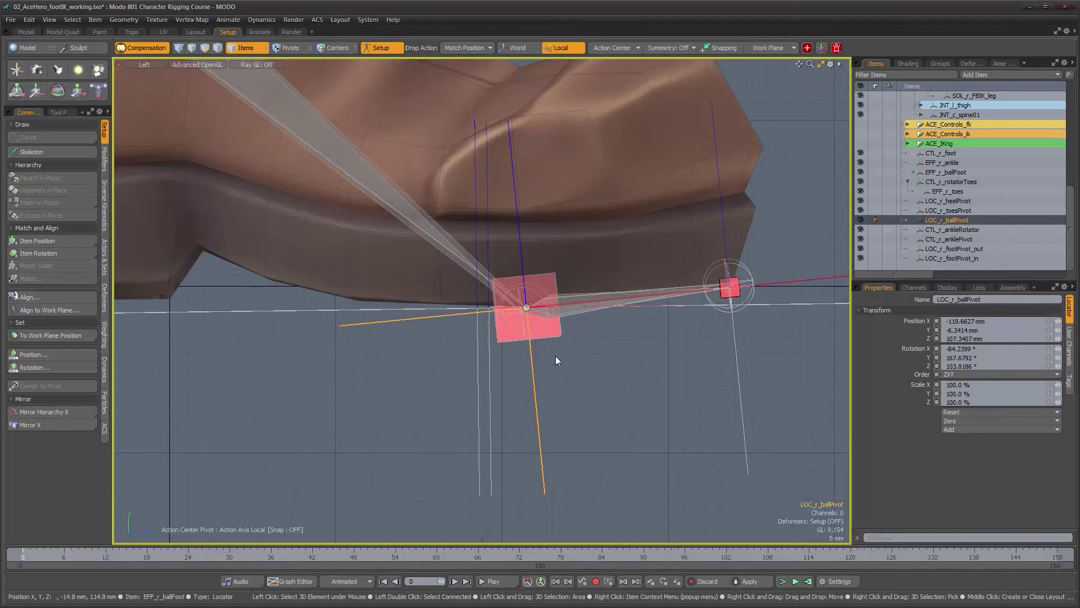
{"action": "key", "text": "e"}
{"action": "left_click_drag", "start_coordinate": [572, 261], "coordinate": [585, 258]}
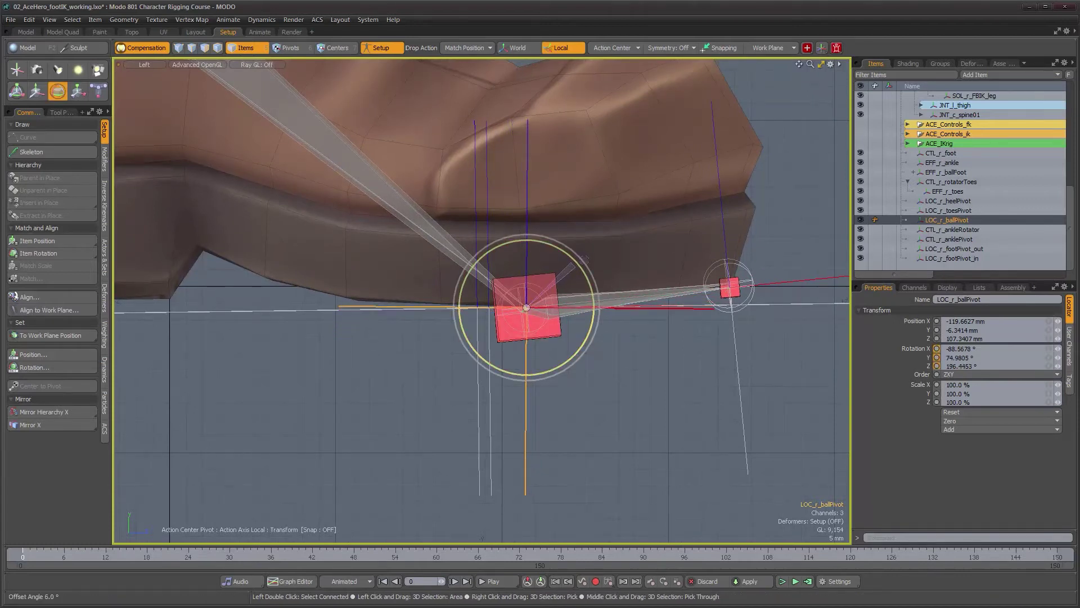
{"action": "left_click_drag", "start_coordinate": [584, 260], "coordinate": [738, 125]}
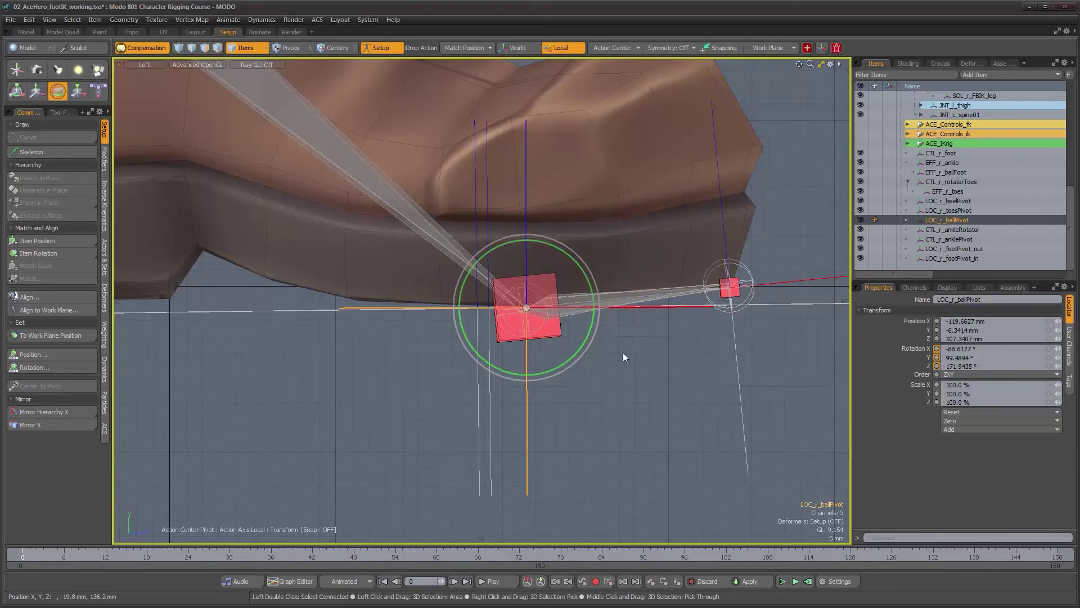
{"action": "key", "text": "ctrl+space"}
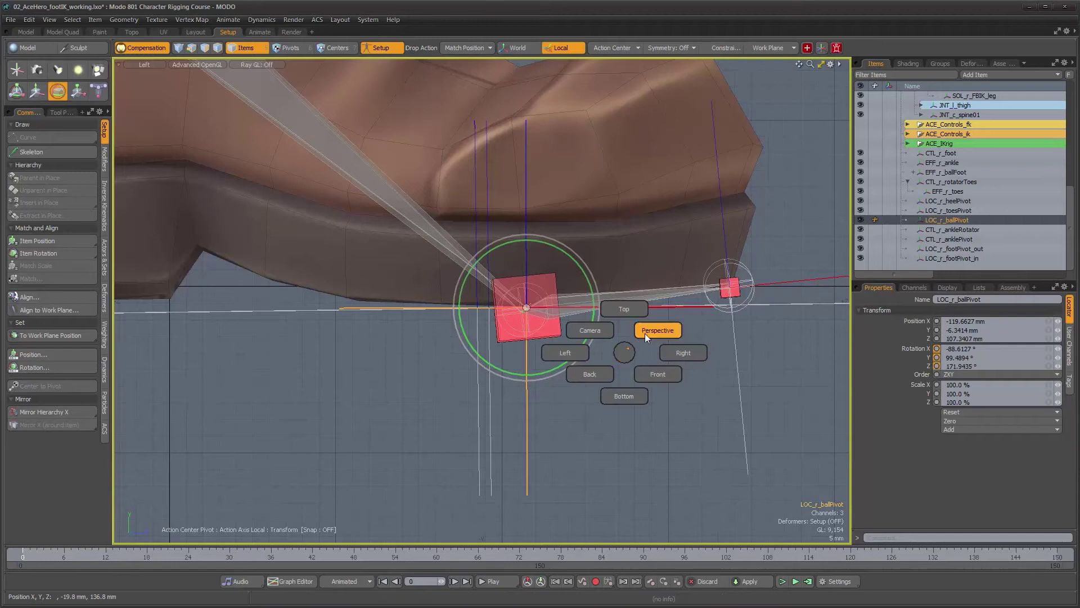
{"action": "left_click", "coordinate": [645, 333]}
{"action": "left_click_drag", "start_coordinate": [644, 333], "coordinate": [558, 380], "text": "alt"}
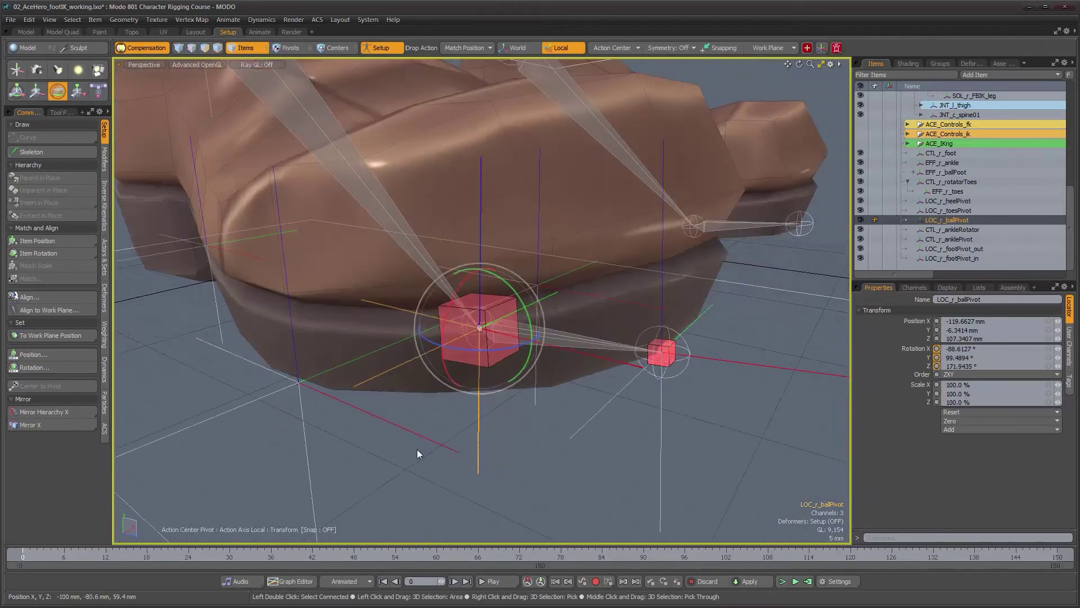
{"action": "key", "text": "space"}
Set the rotation of LOC_r_footPivot_out to X -90° and Y 180°.
{"action": "left_click", "coordinate": [406, 431]}
{"action": "left_click_drag", "start_coordinate": [408, 430], "coordinate": [350, 380], "text": "alt"}
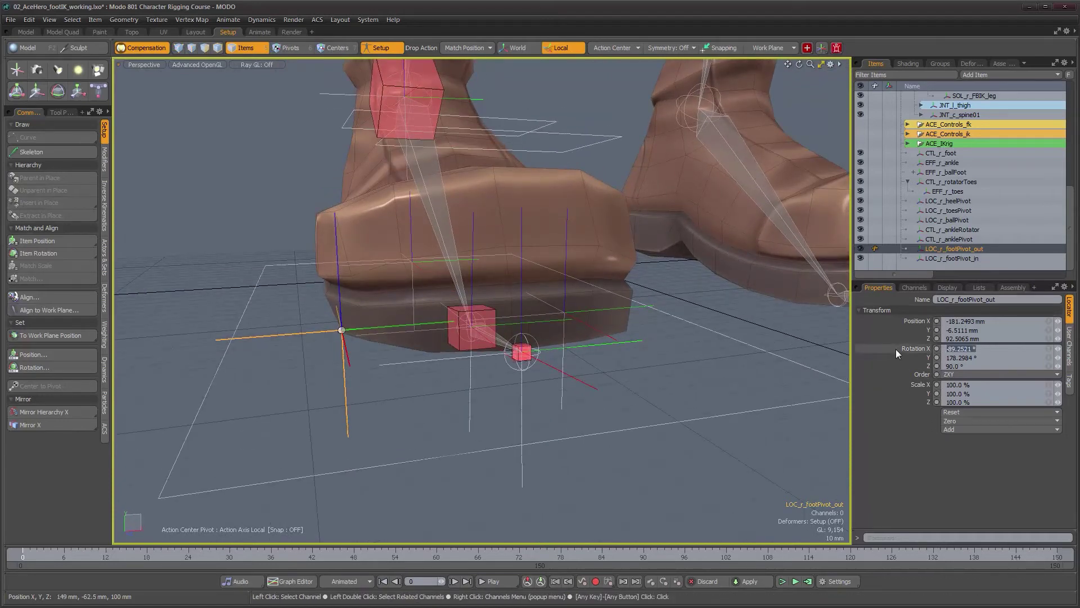
{"action": "type", "text": "-"}
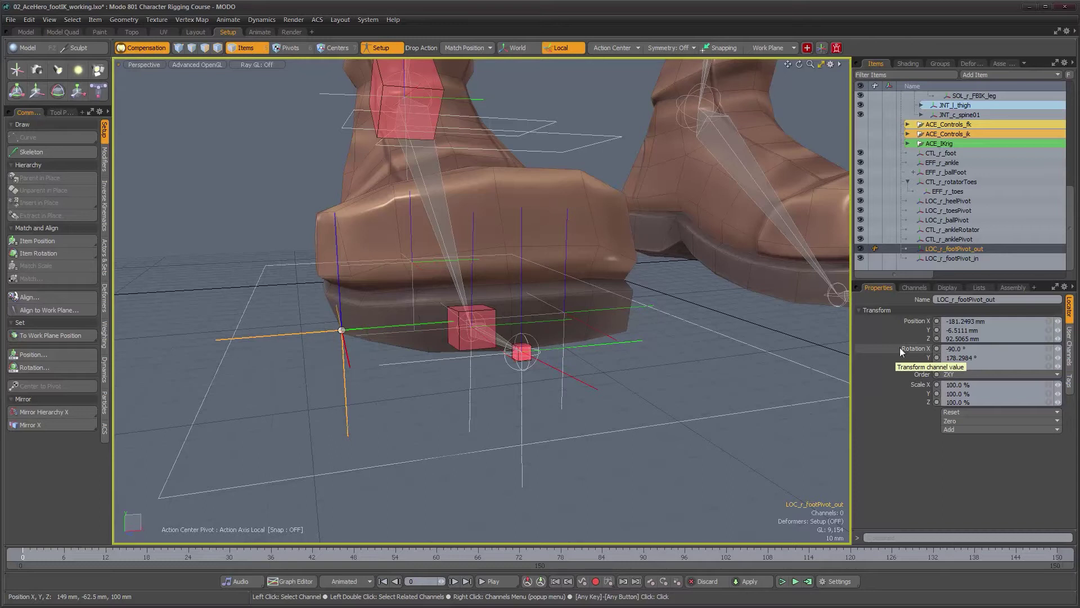
{"action": "type", "text": "180"}
{"action": "key", "text": "Return"}
Set the rotation of LOC_r_footPivot_in to X -90° and Y 180°.
{"action": "left_click_drag", "start_coordinate": [315, 430], "coordinate": [586, 256], "text": "alt"}
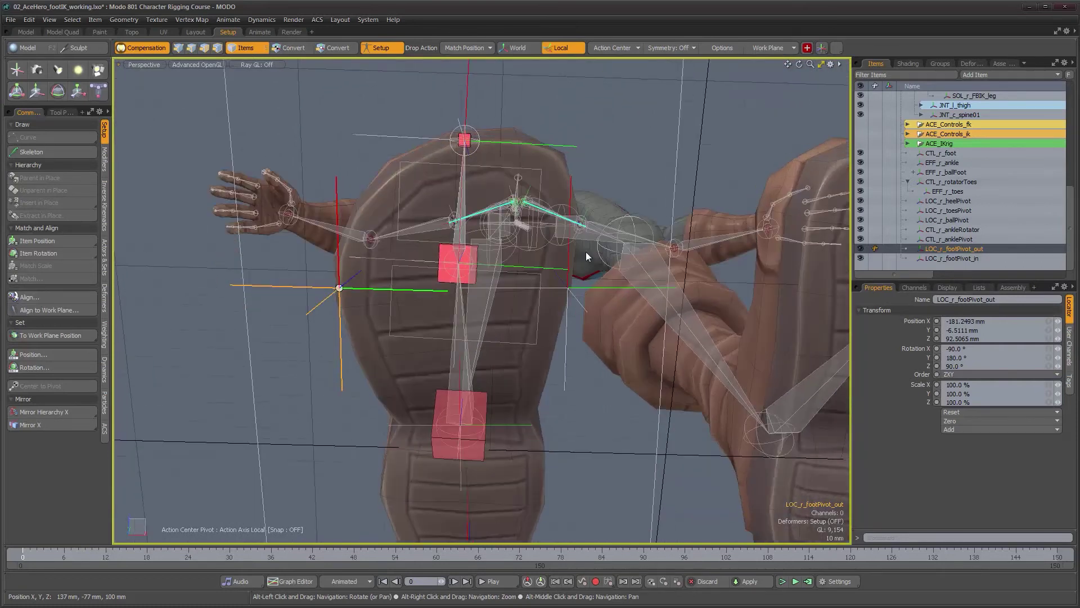
{"action": "left_click", "coordinate": [590, 288]}
{"action": "left_click", "coordinate": [985, 349]}
{"action": "type", "text": "-90"}
{"action": "key", "text": "Tab"}
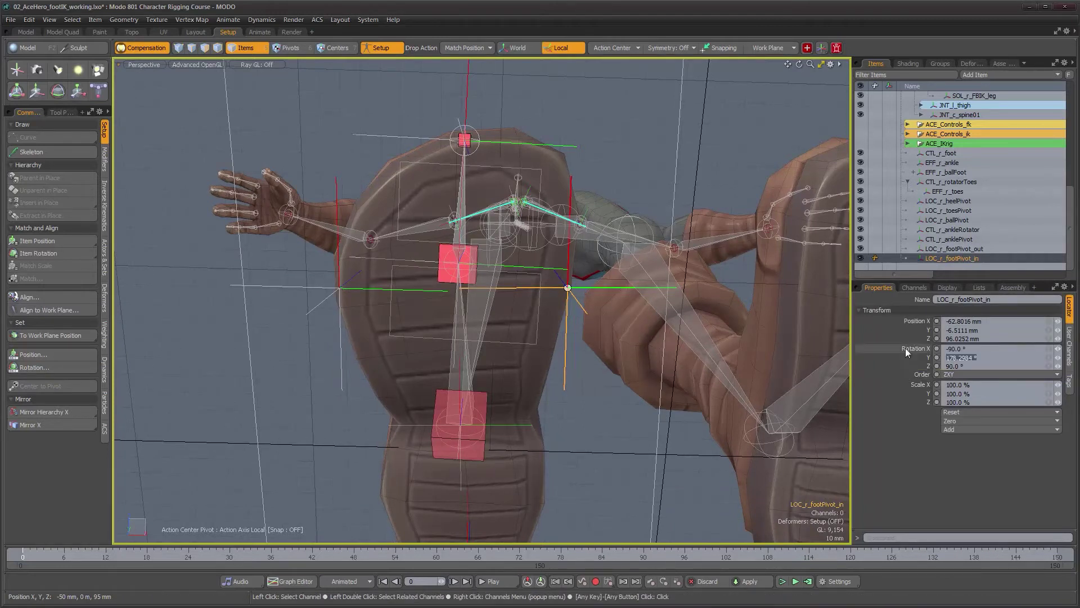
{"action": "type", "text": "18"}
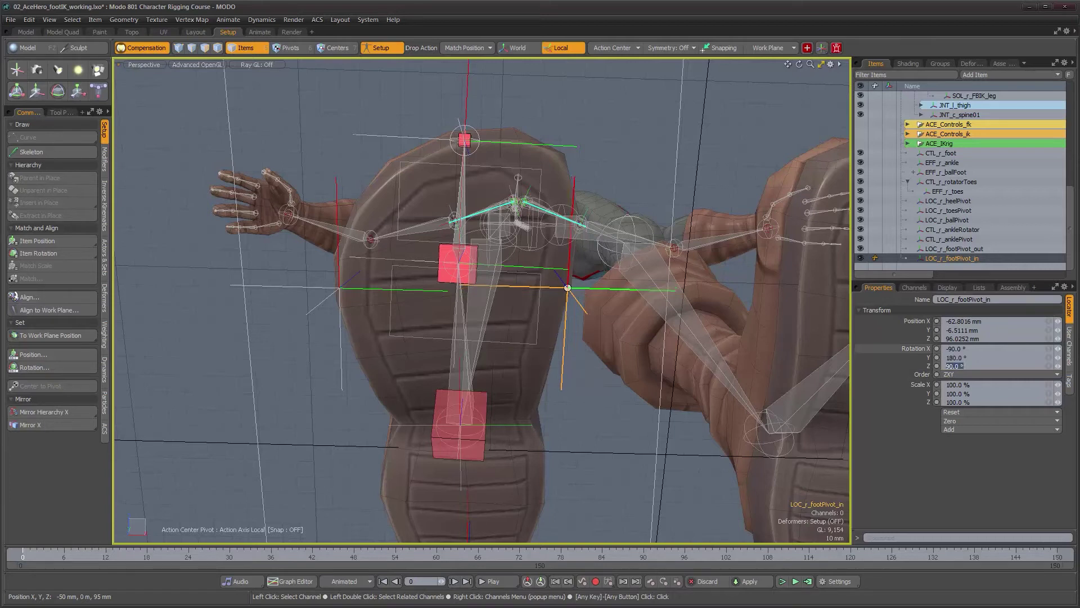
Set the rotation of LOC_r_ballPivot to X -90°, Y 180° and Z 90°.
{"action": "left_click_drag", "start_coordinate": [640, 177], "coordinate": [497, 373], "text": "alt"}
{"action": "left_click", "coordinate": [483, 361]}
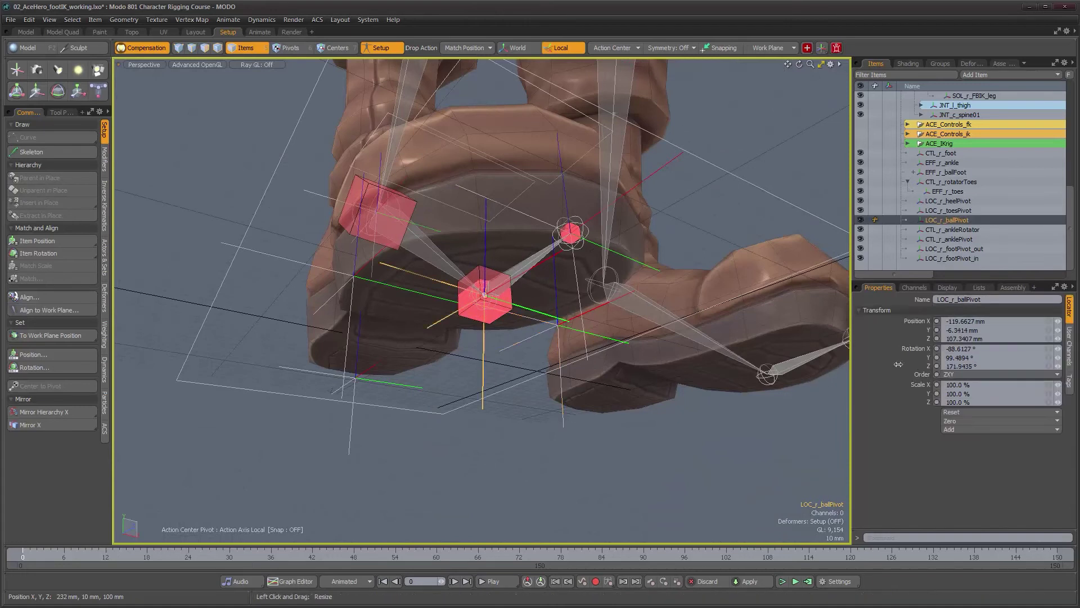
{"action": "type", "text": "-90.0"}
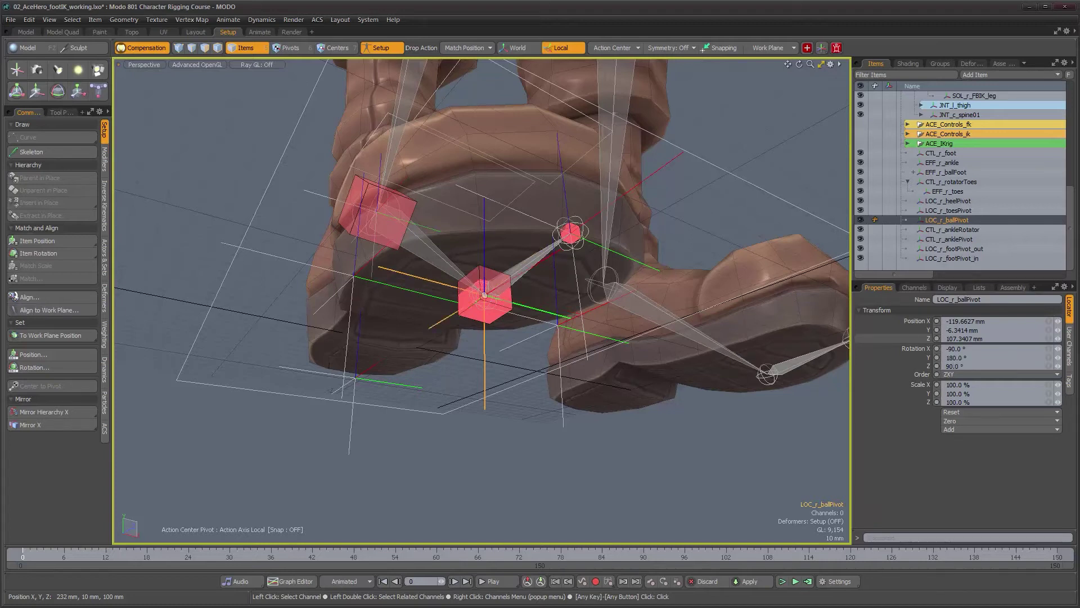
Display LOC_r_heelPivot as a custom non-solid Sphere with the Replace style and shrink its radius to about the size of the heel.
{"action": "left_click_drag", "start_coordinate": [726, 338], "coordinate": [653, 311], "text": "alt"}
{"action": "left_click_drag", "start_coordinate": [430, 338], "coordinate": [816, 354], "text": "alt"}
{"action": "left_click", "coordinate": [378, 360]}
{"action": "left_click", "coordinate": [947, 288]}
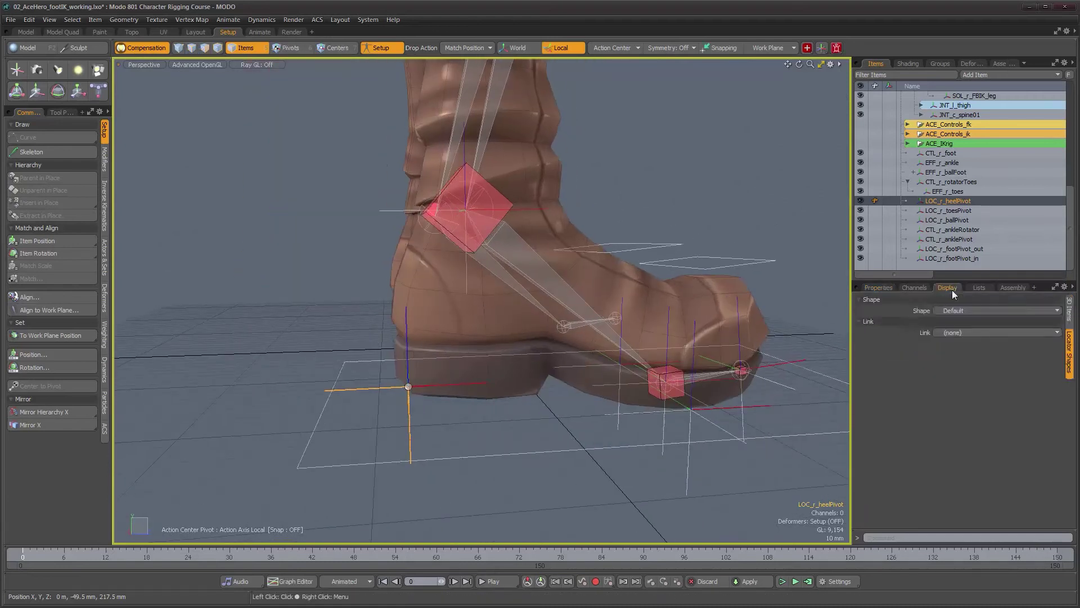
{"action": "left_click", "coordinate": [996, 310]}
{"action": "left_click", "coordinate": [1002, 319]}
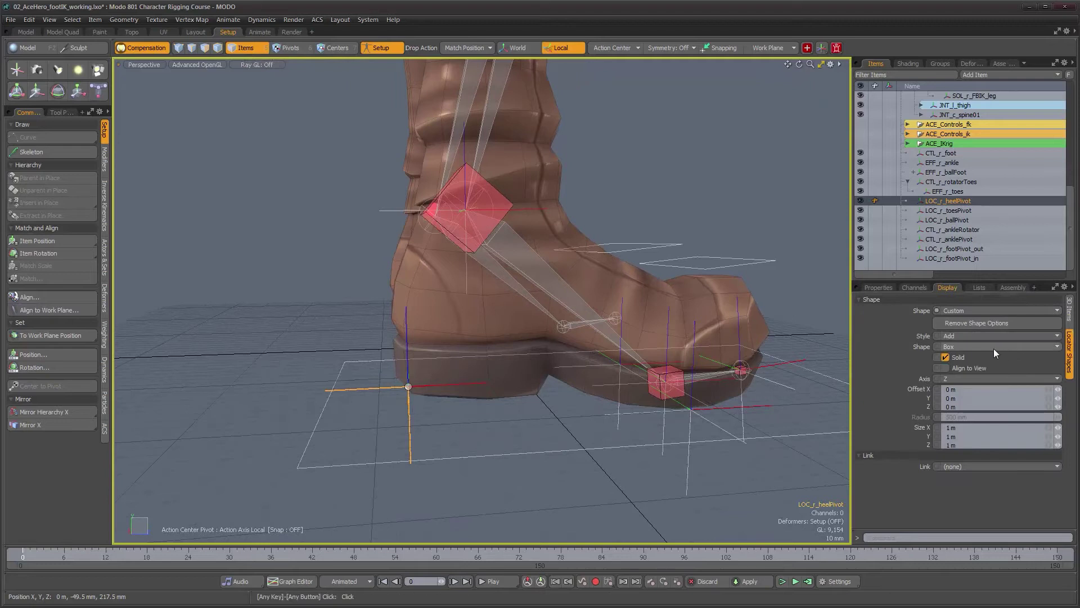
{"action": "left_click", "coordinate": [992, 347]}
{"action": "left_click", "coordinate": [945, 357]}
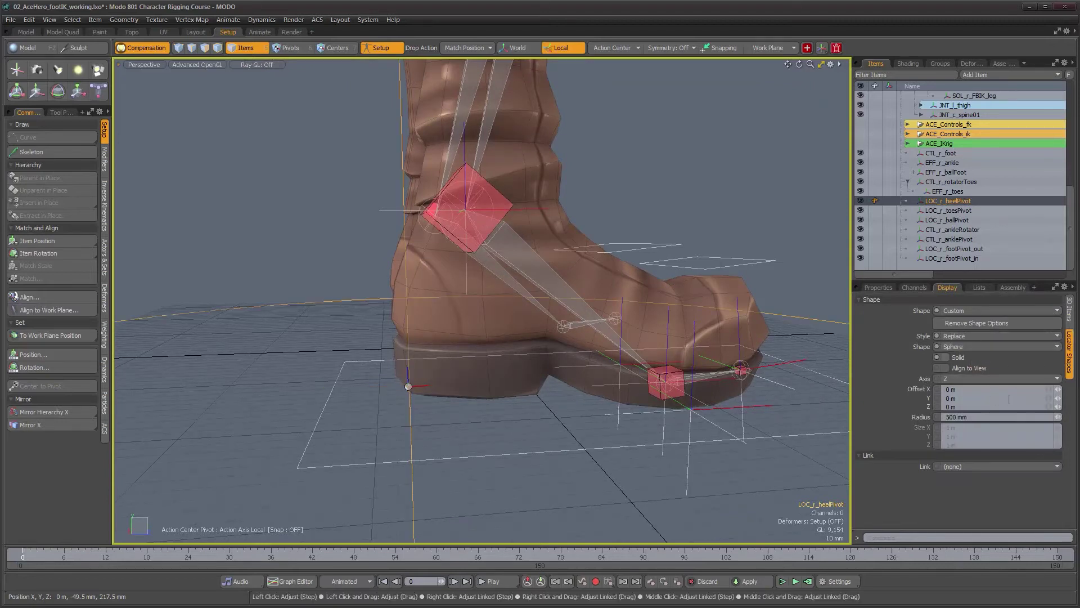
{"action": "left_click_drag", "start_coordinate": [1057, 416], "coordinate": [1019, 417]}
Display LOC_r_ballPivot as a custom non-solid Circle with the Replace style and a radius of about 34.7 mm.
{"action": "left_click_drag", "start_coordinate": [634, 345], "coordinate": [533, 391], "text": "alt"}
{"action": "left_click", "coordinate": [392, 392]}
{"action": "left_click", "coordinate": [532, 380]}
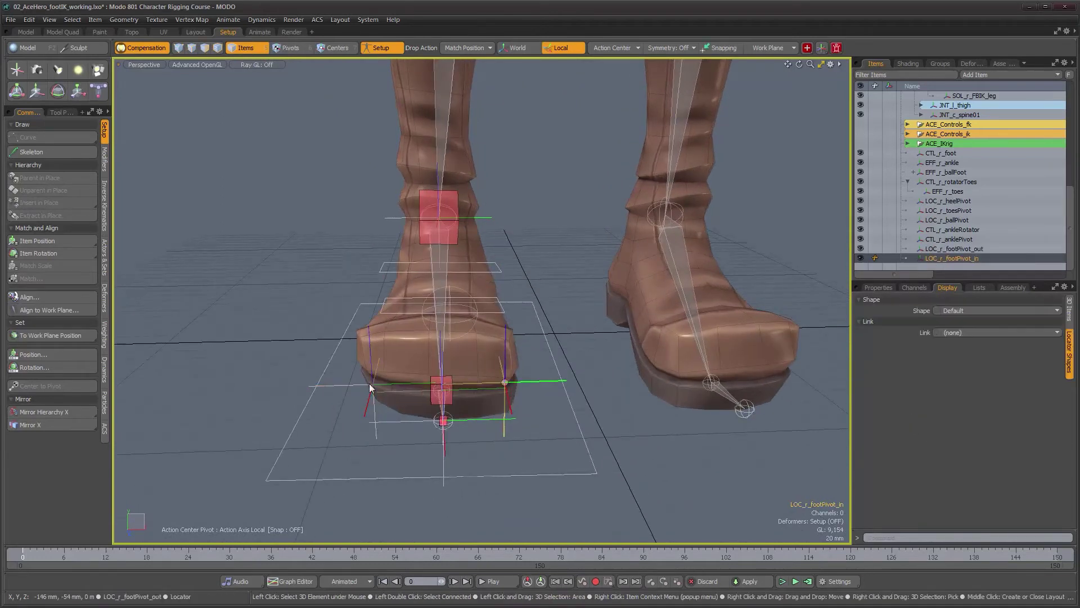
{"action": "left_click_drag", "start_coordinate": [474, 383], "coordinate": [544, 393], "text": "alt"}
{"action": "right_click_drag", "start_coordinate": [486, 402], "coordinate": [528, 406], "text": "alt"}
{"action": "left_click_drag", "start_coordinate": [529, 406], "coordinate": [612, 440], "text": "alt"}
{"action": "left_click", "coordinate": [624, 434]}
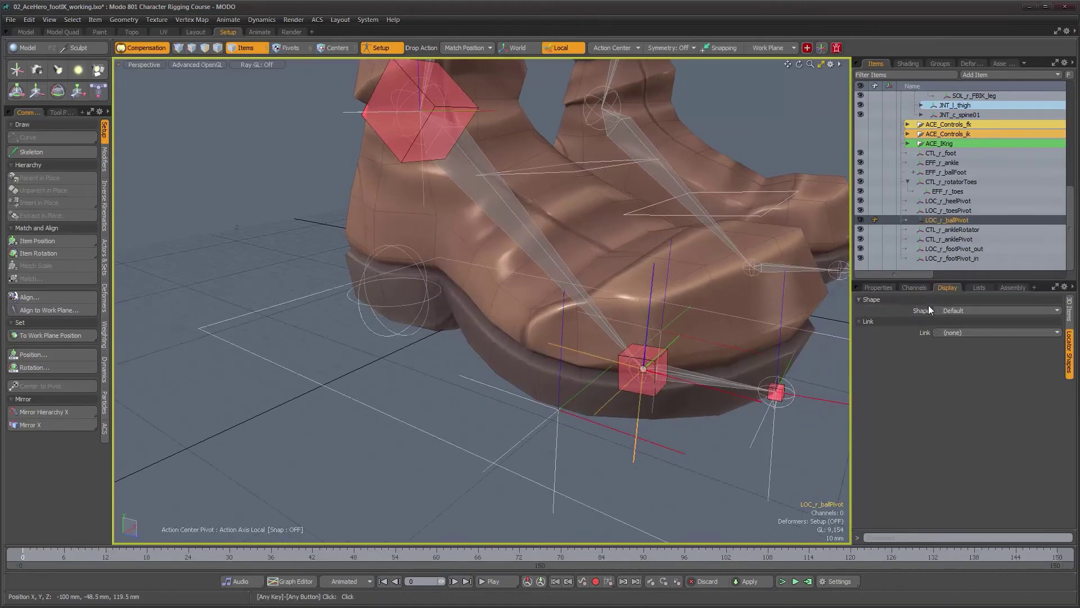
{"action": "left_click", "coordinate": [976, 321]}
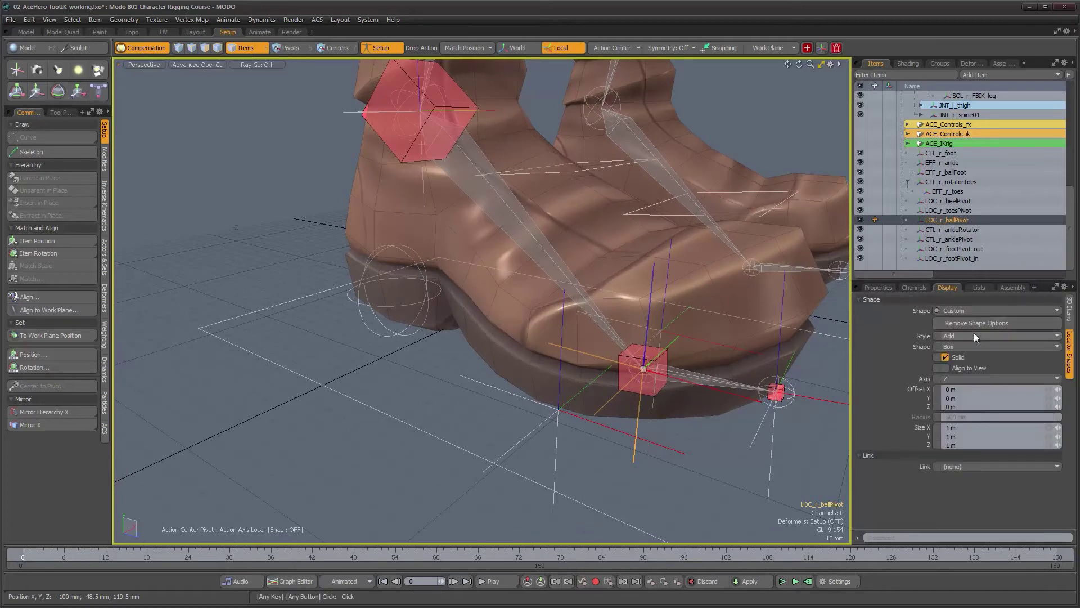
{"action": "left_click", "coordinate": [975, 345]}
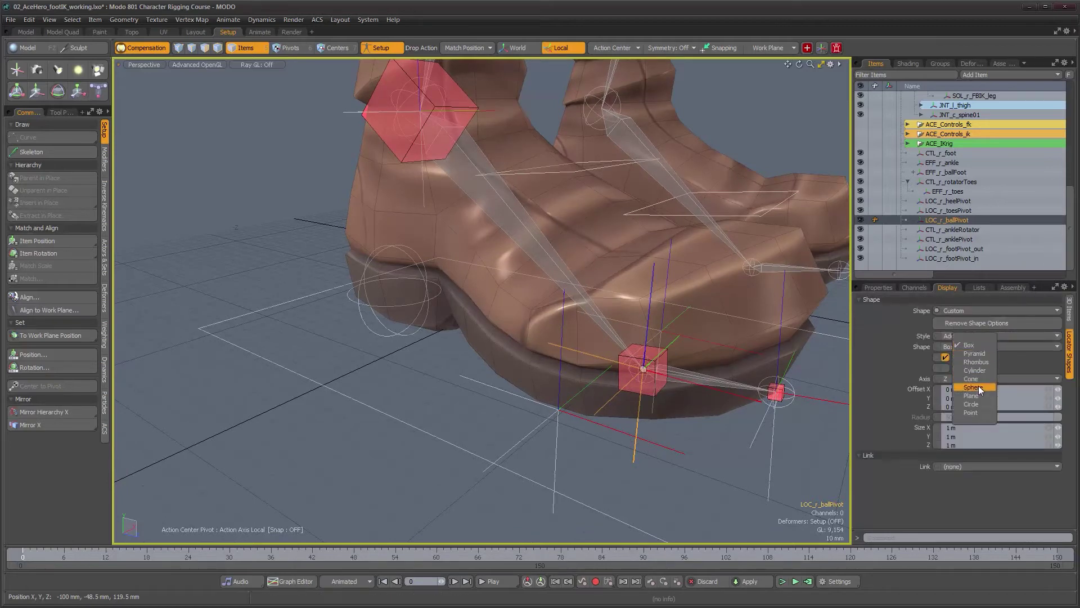
{"action": "left_click", "coordinate": [972, 403]}
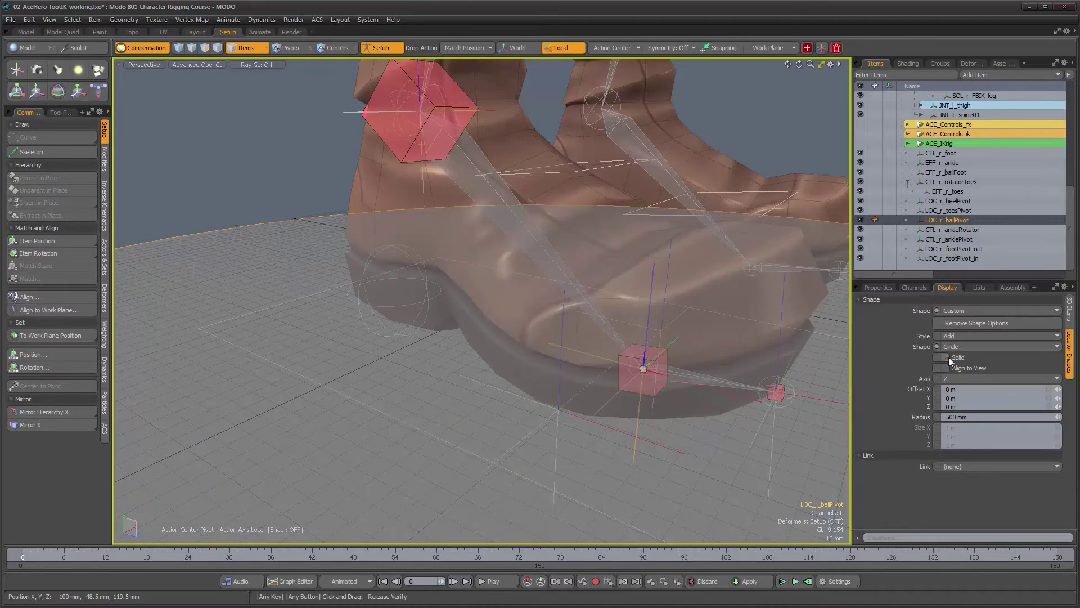
{"action": "left_click", "coordinate": [948, 357]}
{"action": "left_click", "coordinate": [969, 340]}
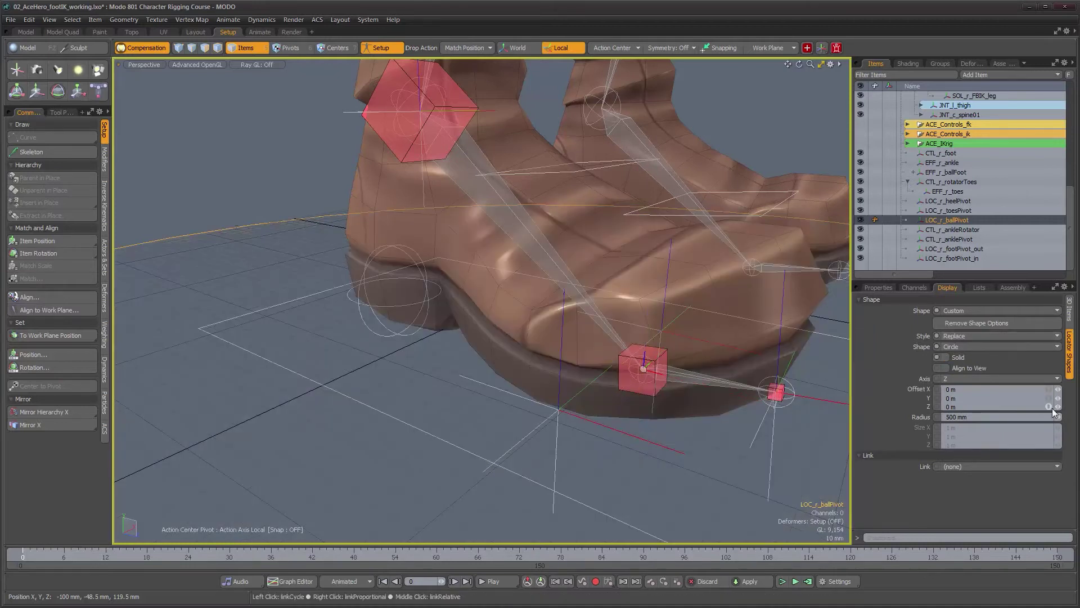
{"action": "left_click_drag", "start_coordinate": [1058, 417], "coordinate": [1034, 417]}
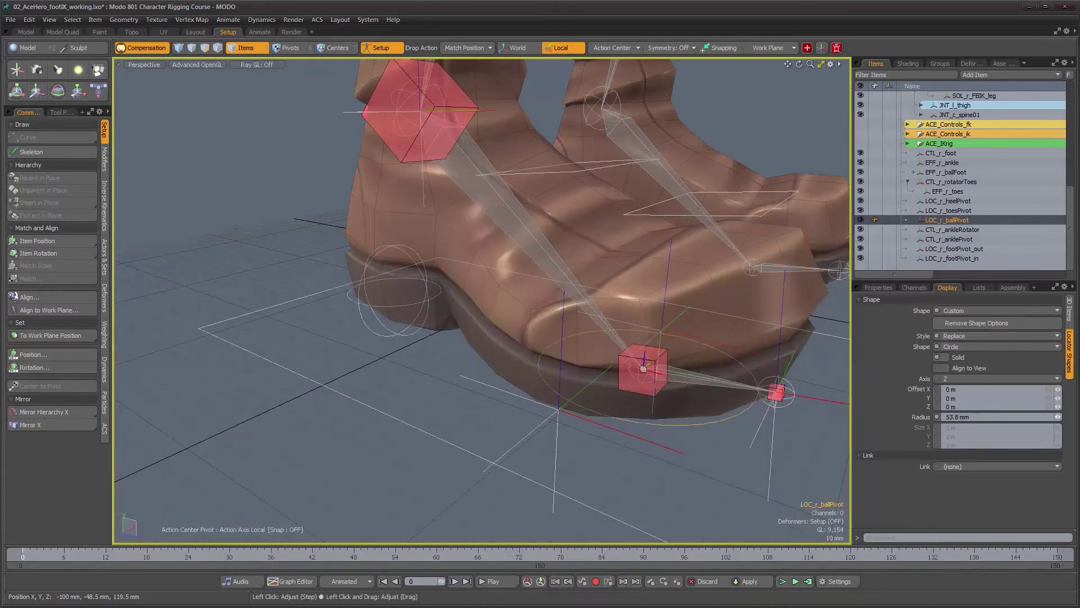
Display LOC_r_toesPivot as a custom non-solid Sphere with the Replace style and a radius of about 21.9 mm.
{"action": "left_click_drag", "start_coordinate": [647, 338], "coordinate": [784, 332], "text": "alt"}
{"action": "left_click", "coordinate": [795, 313]}
{"action": "left_click", "coordinate": [1020, 310]}
{"action": "left_click", "coordinate": [1016, 321]}
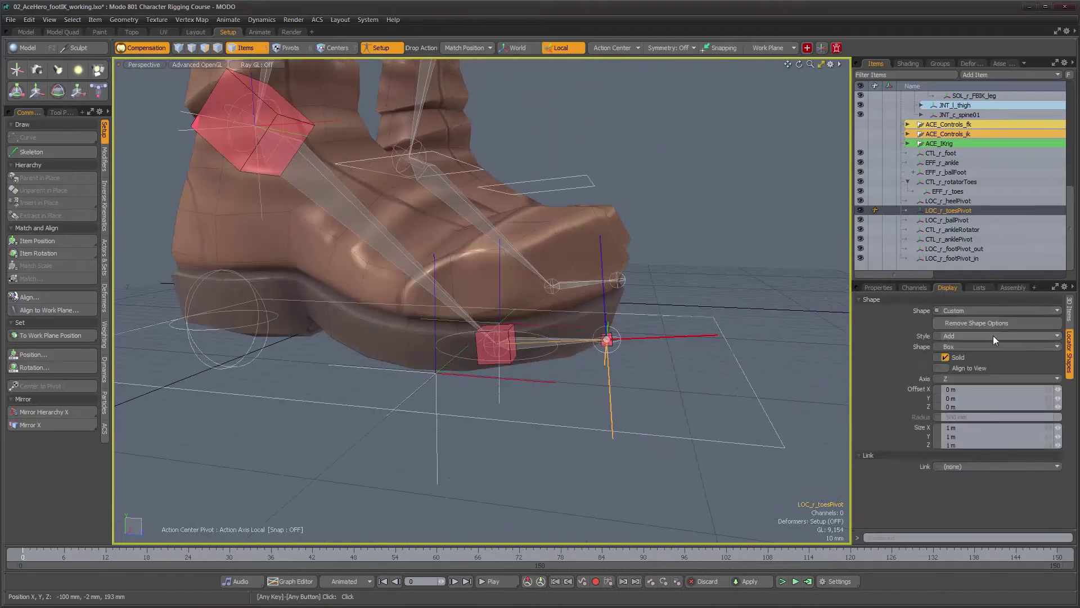
{"action": "left_click", "coordinate": [985, 347]}
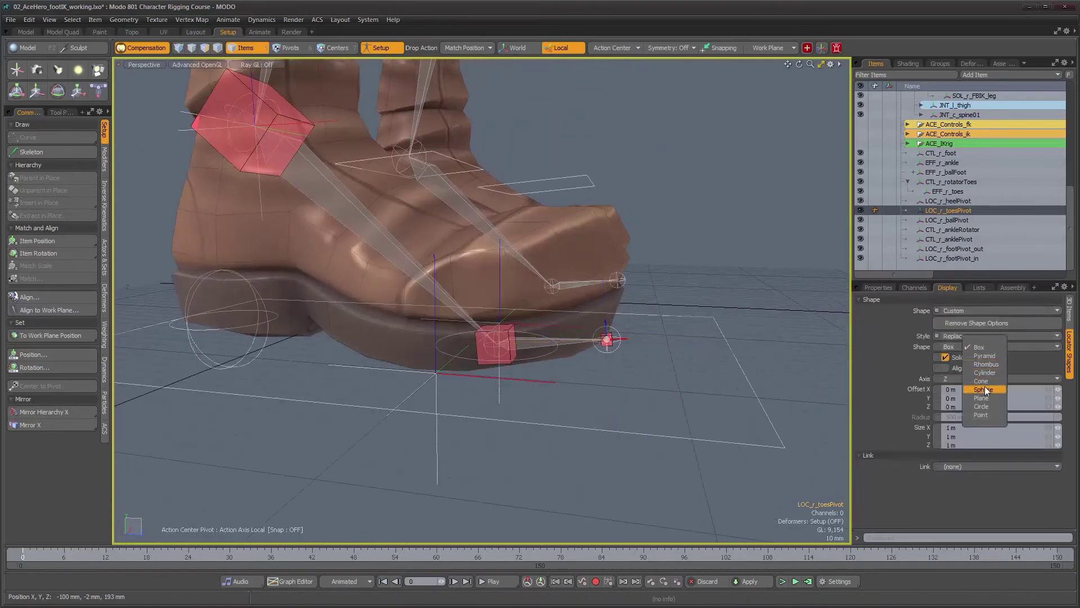
{"action": "left_click", "coordinate": [985, 389]}
{"action": "left_click", "coordinate": [945, 358]}
{"action": "left_click_drag", "start_coordinate": [1061, 417], "coordinate": [1034, 418]}
Display CTL_r_anklePivot as a custom non-solid Sphere with the Replace style and a radius of about 58 mm.
{"action": "left_click_drag", "start_coordinate": [297, 265], "coordinate": [491, 343], "text": "alt+shift"}
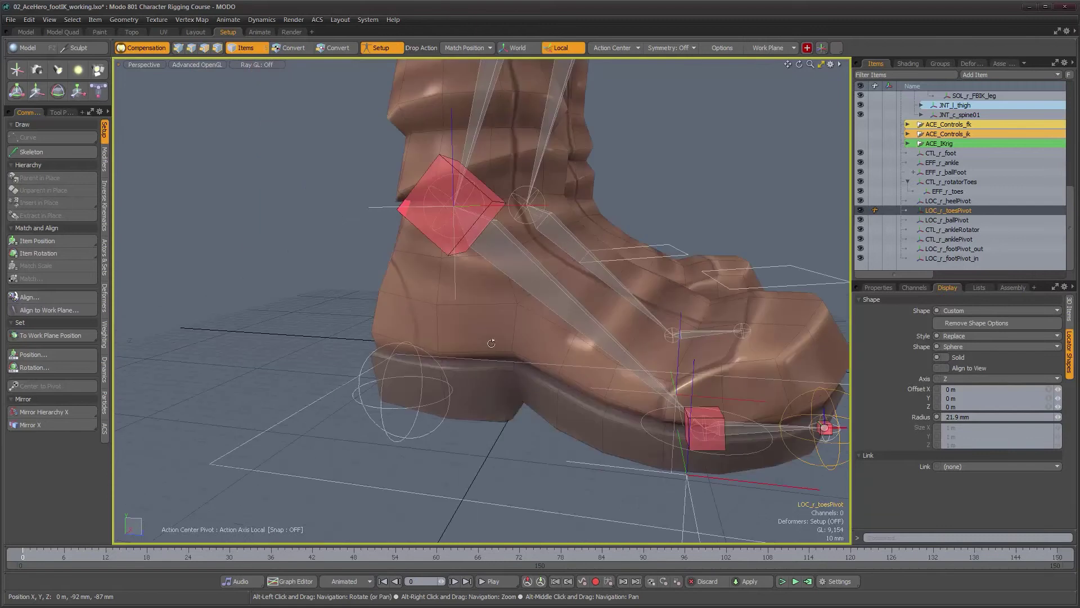
{"action": "left_click", "coordinate": [374, 204]}
{"action": "left_click_drag", "start_coordinate": [499, 278], "coordinate": [450, 304], "text": "alt"}
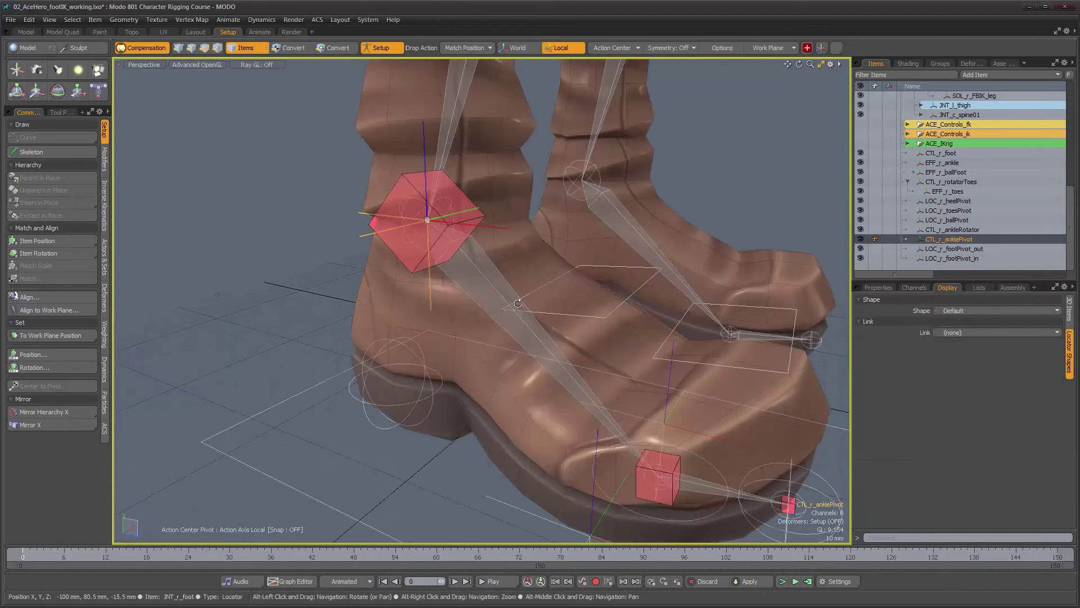
{"action": "left_click", "coordinate": [1003, 322]}
{"action": "left_click", "coordinate": [1006, 345]}
{"action": "left_click", "coordinate": [1004, 346]}
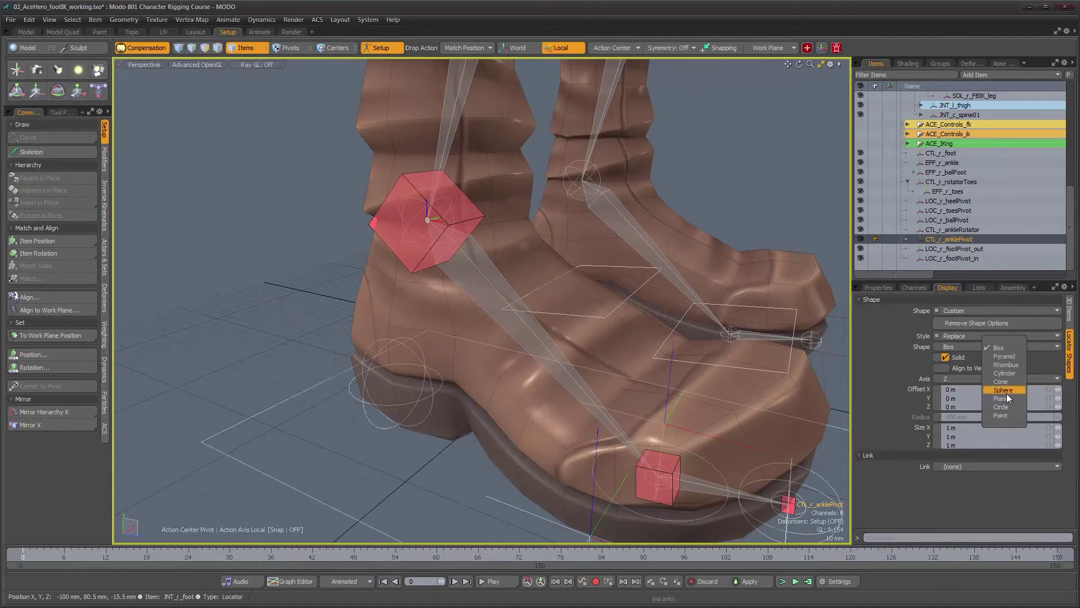
{"action": "left_click", "coordinate": [1005, 391]}
{"action": "left_click", "coordinate": [945, 358]}
{"action": "left_click_drag", "start_coordinate": [1059, 417], "coordinate": [1030, 417]}
Check the toe and ankle rotator controls and parent EFF_r_ankle under CTL_r_ankleRotator.
{"action": "left_click_drag", "start_coordinate": [460, 291], "coordinate": [733, 262], "text": "alt"}
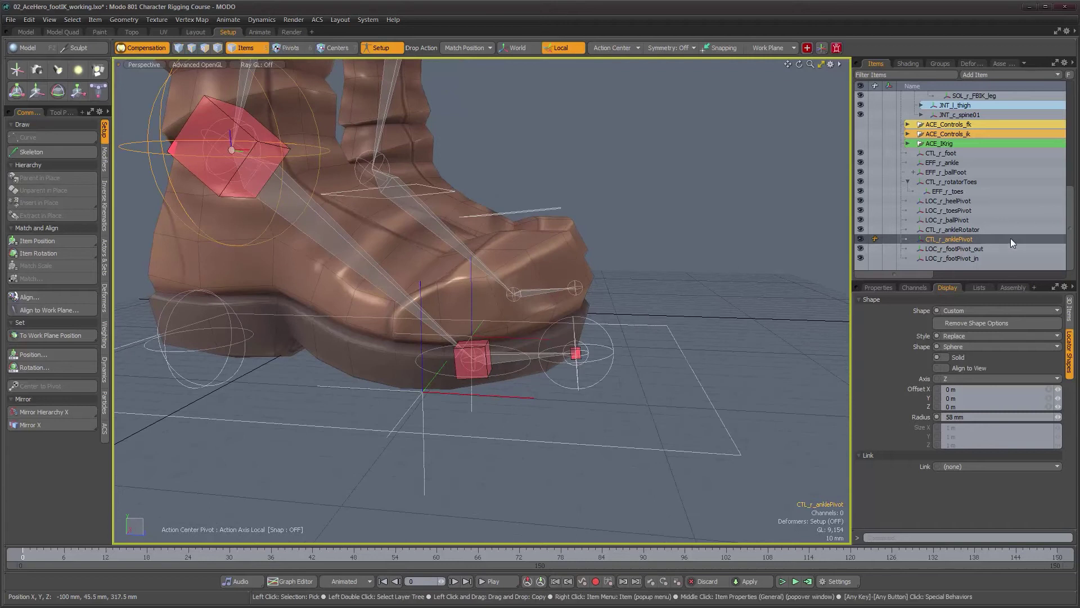
{"action": "left_click", "coordinate": [949, 193]}
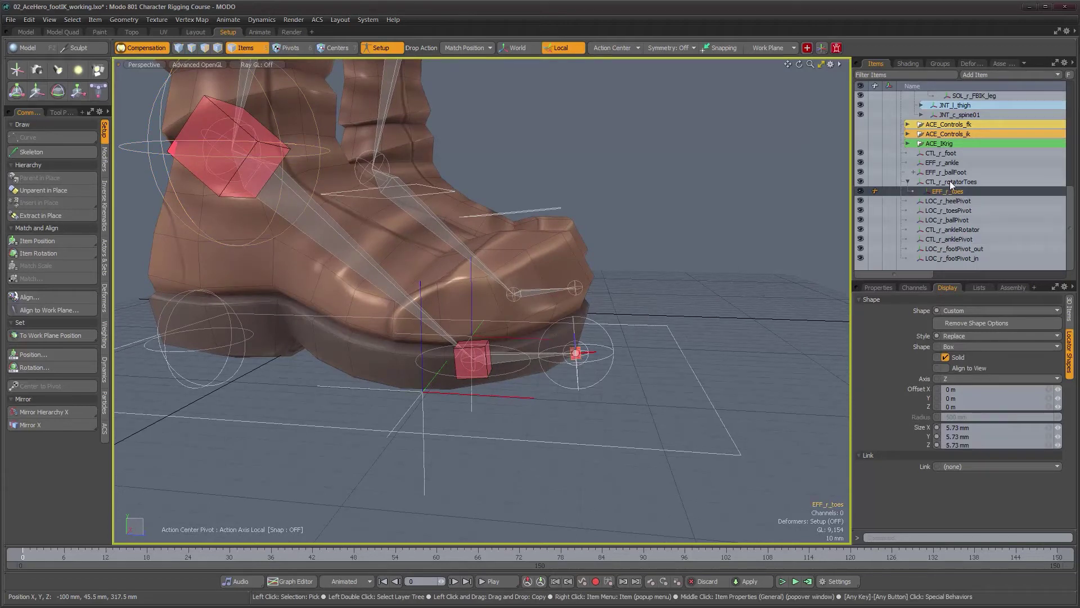
{"action": "left_click", "coordinate": [950, 181]}
{"action": "left_click_drag", "start_coordinate": [353, 266], "coordinate": [441, 312], "text": "alt"}
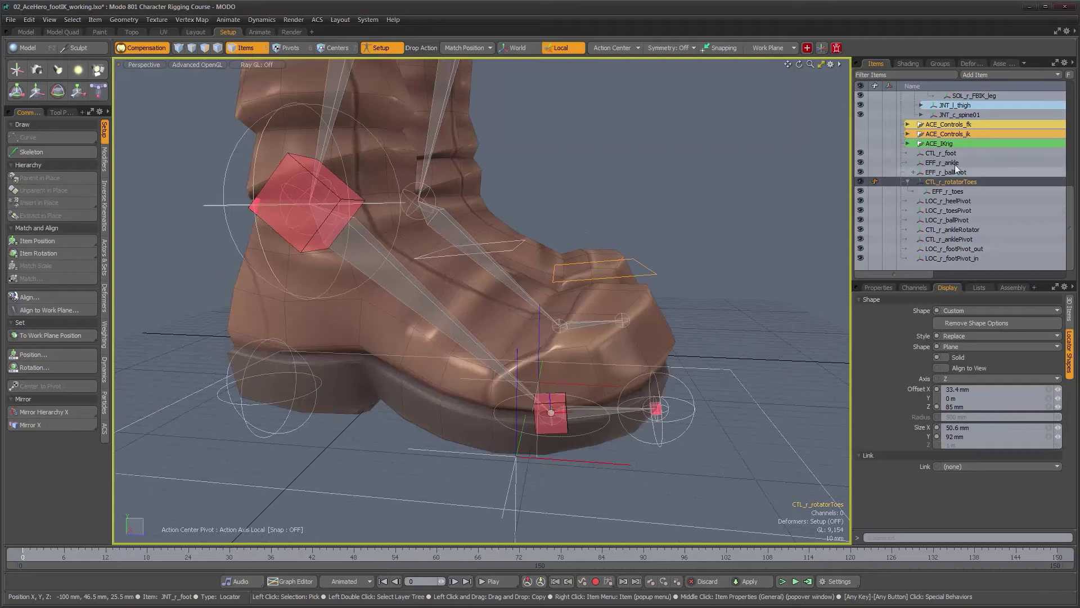
{"action": "left_click_drag", "start_coordinate": [664, 393], "coordinate": [585, 346], "text": "alt"}
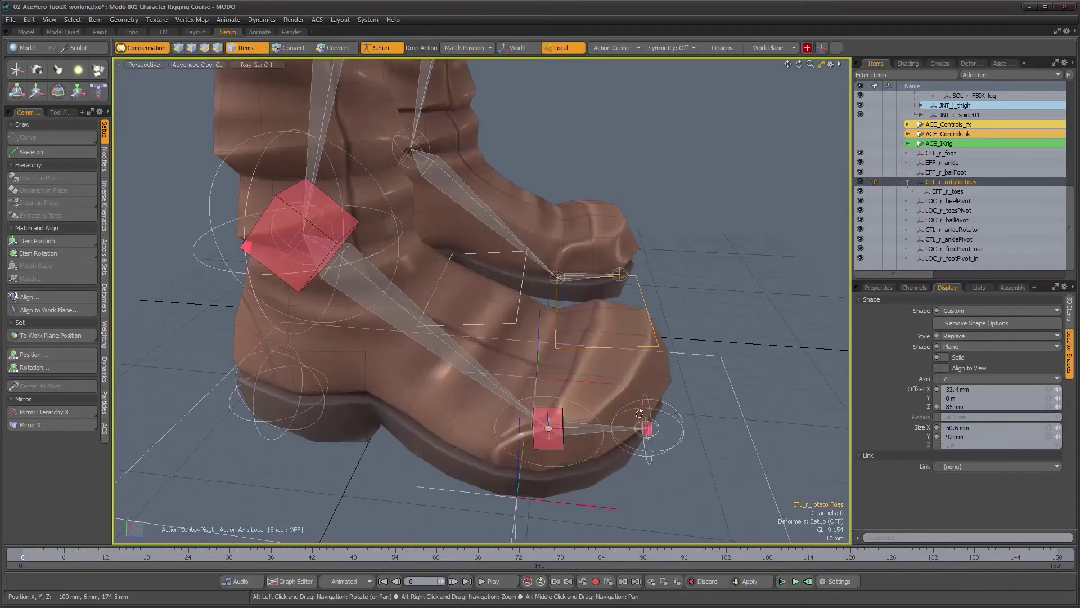
{"action": "left_click", "coordinate": [522, 286]}
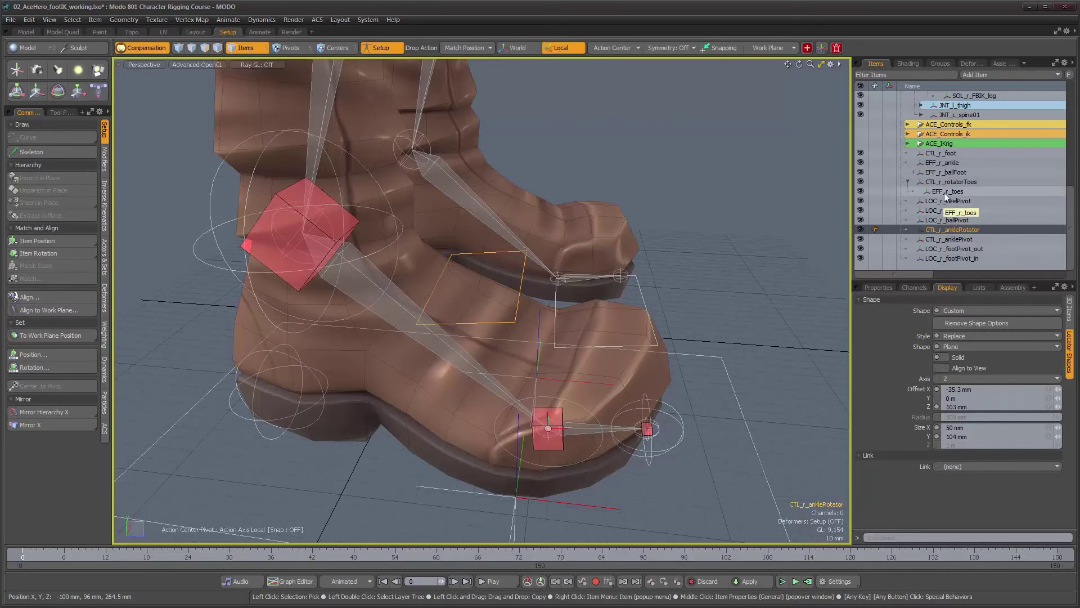
{"action": "left_click", "coordinate": [950, 163]}
{"action": "left_click_drag", "start_coordinate": [951, 229], "coordinate": [951, 229]}
Test-rotate CTL_r_ankleRotator around the ball of the foot and undo the rotation.
{"action": "left_click_drag", "start_coordinate": [575, 366], "coordinate": [608, 369], "text": "alt"}
{"action": "key", "text": "e"}
{"action": "left_click_drag", "start_coordinate": [604, 358], "coordinate": [621, 333]}
{"action": "key", "text": "ctrl+z"}
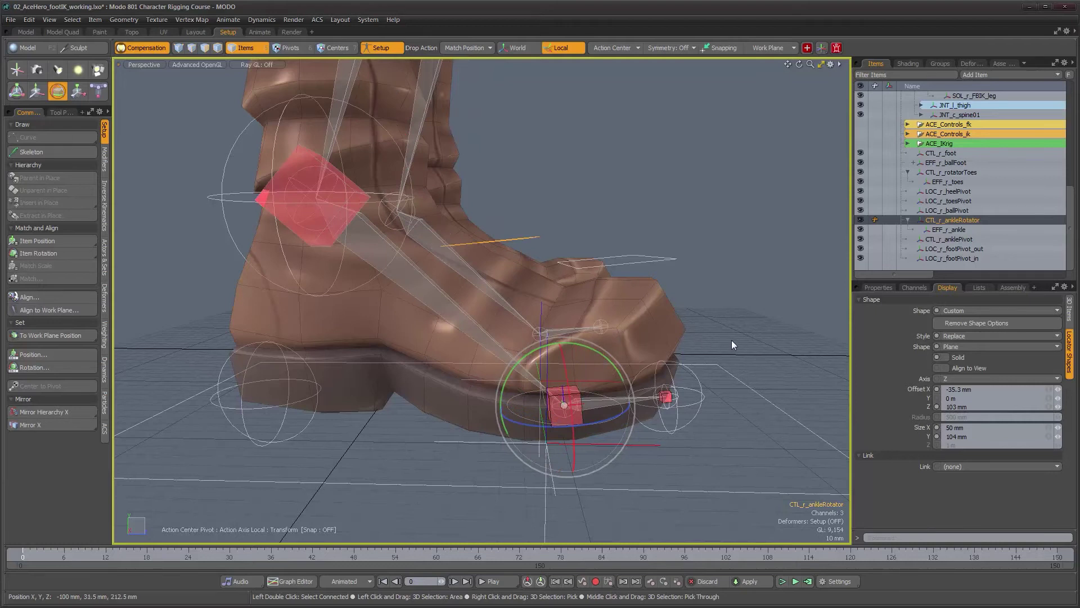
Parent EFF_r_ballFoot, CTL_r_rotatorToes and CTL_r_ankleRotator together under LOC_r_ballPivot.
{"action": "left_click_drag", "start_coordinate": [714, 329], "coordinate": [837, 285], "text": "alt"}
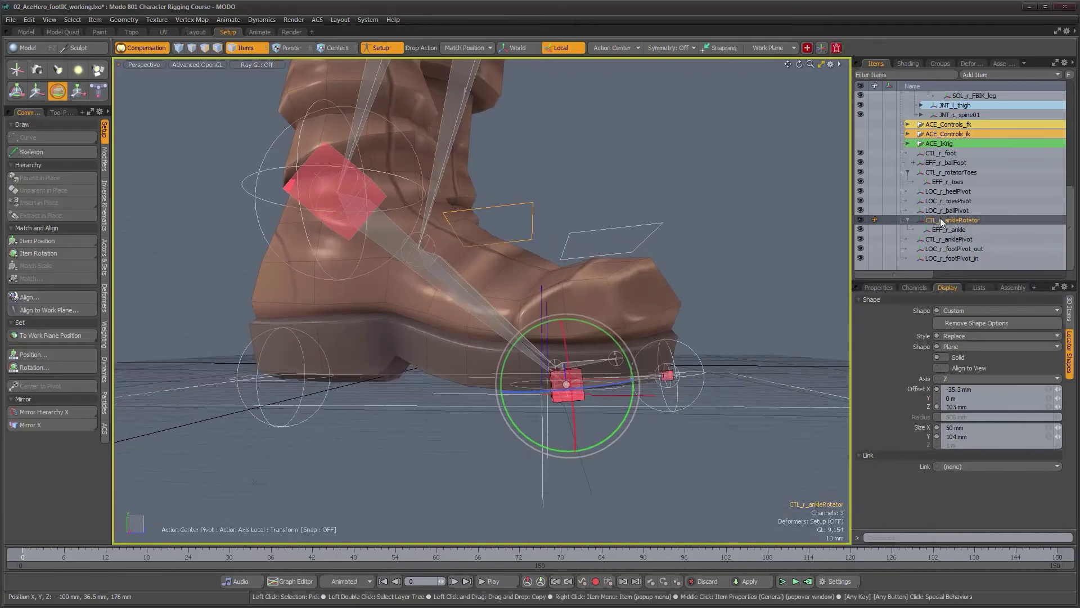
{"action": "left_click", "coordinate": [937, 172], "text": "ctrl"}
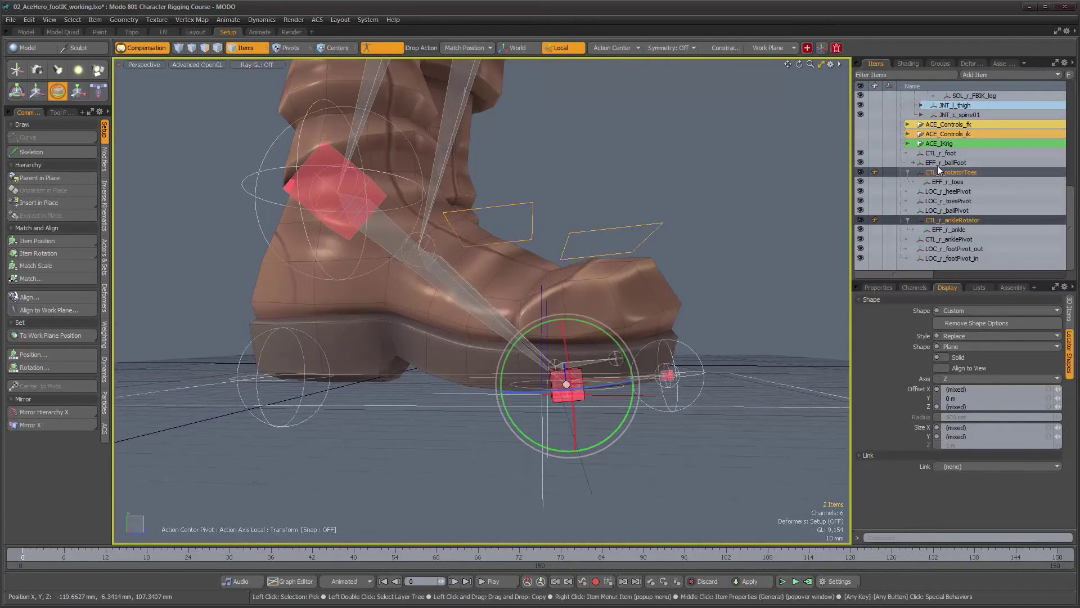
{"action": "left_click", "coordinate": [937, 163], "text": "ctrl"}
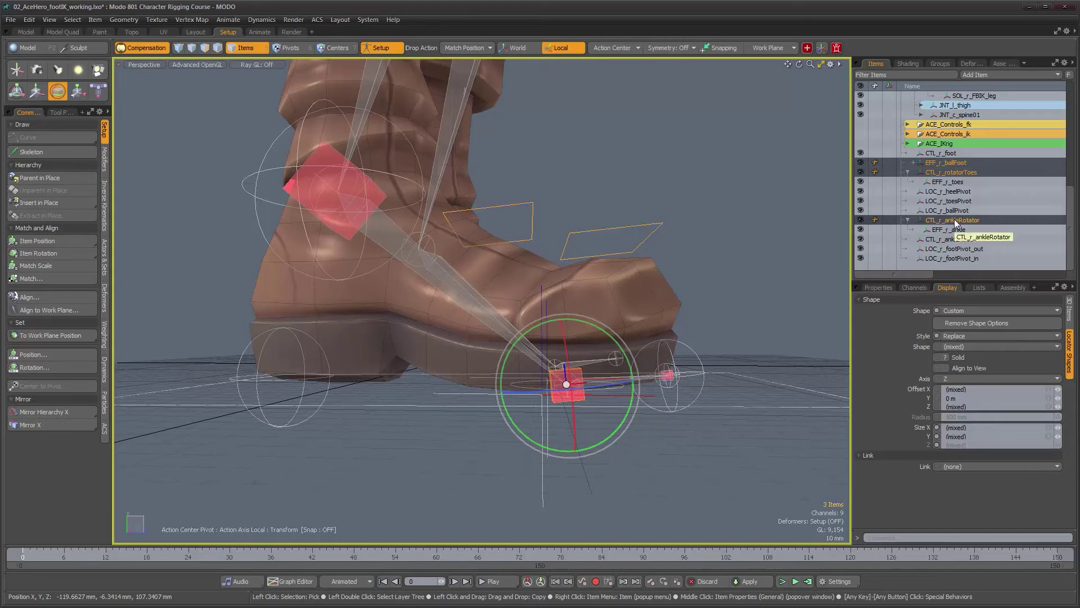
{"action": "left_click_drag", "start_coordinate": [953, 211], "coordinate": [953, 212]}
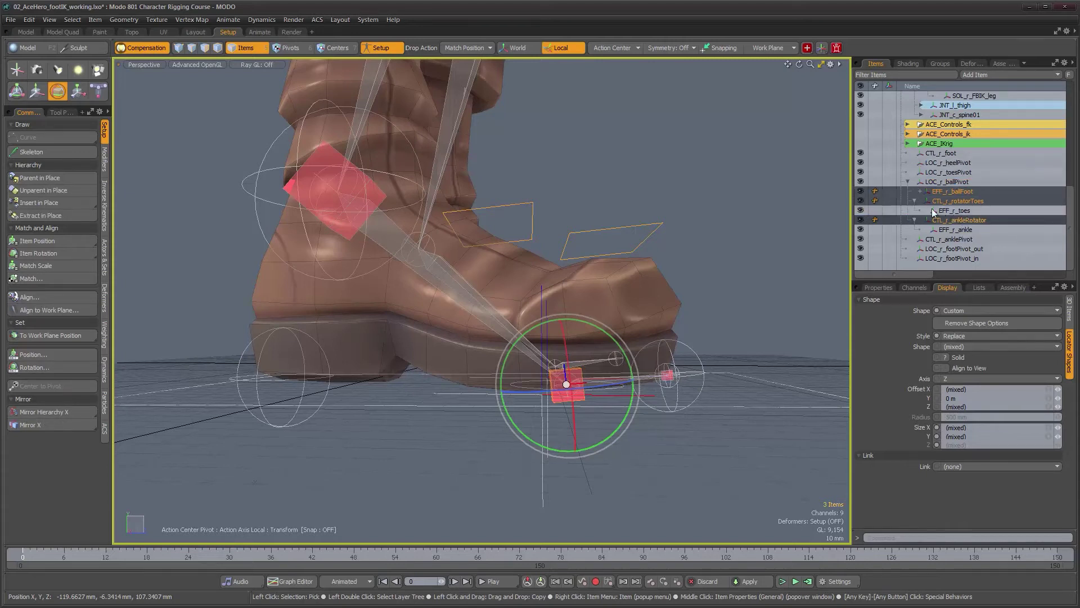
Rename LOC_r_ballPivot as CTL_r_ballPivot.
{"action": "left_click", "coordinate": [931, 183]}
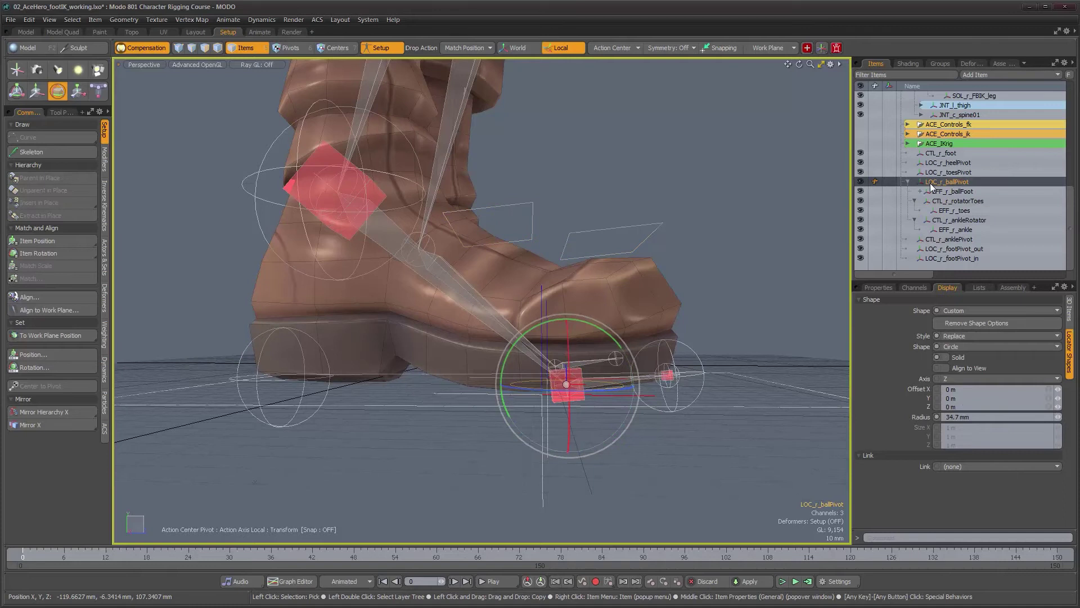
{"action": "double_click", "coordinate": [930, 183]}
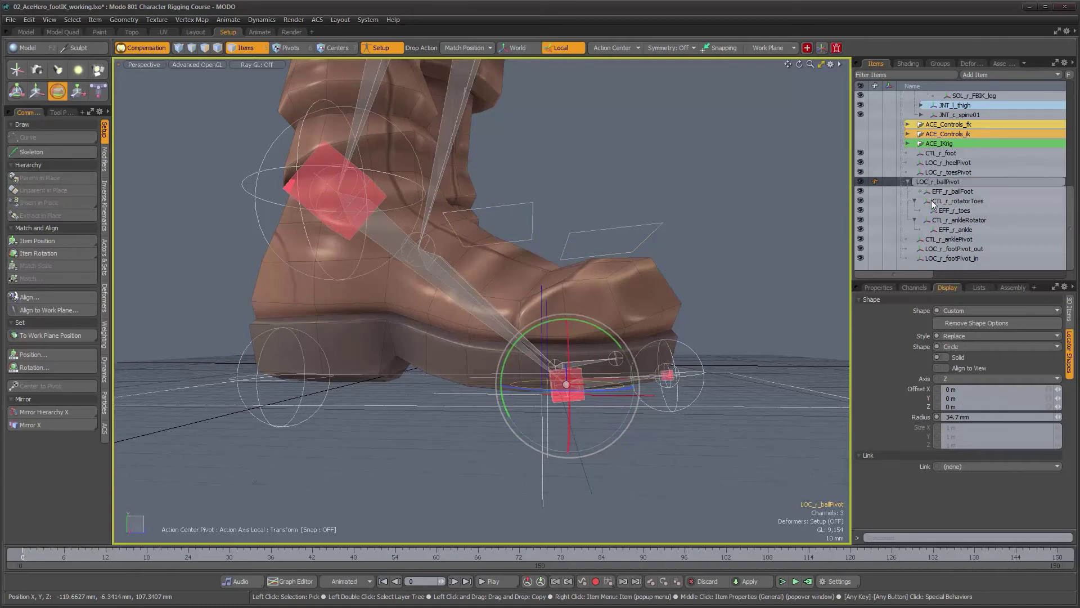
{"action": "key", "text": "BackSpace"}
{"action": "key", "text": "BackSpace"}
{"action": "key", "text": "BackSpace"}
{"action": "type", "text": "CTL"}
{"action": "key", "text": "Return"}
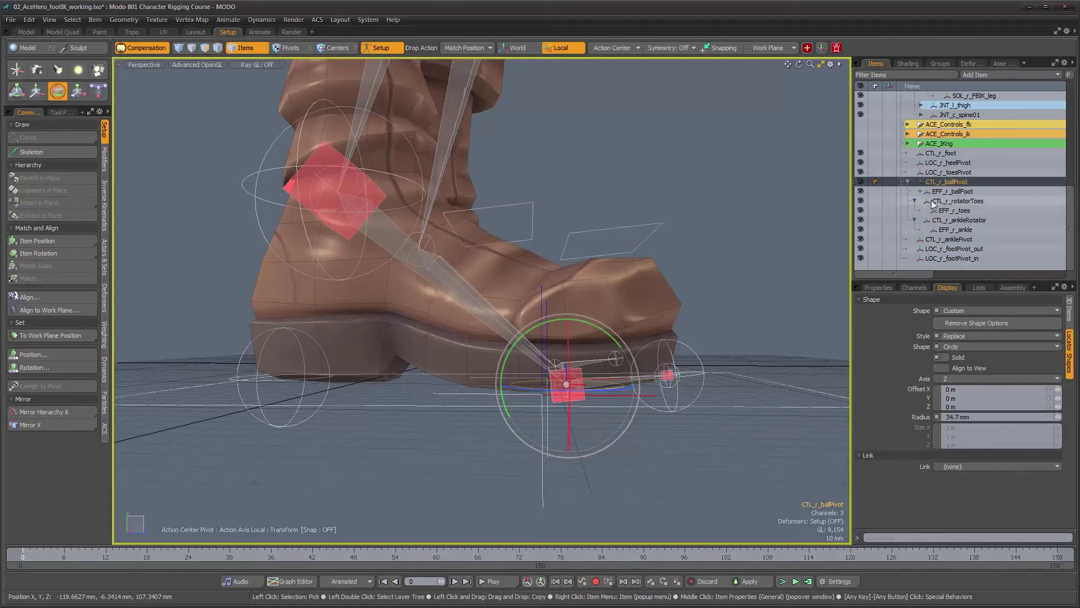
Test-rotate CTL_r_ballPivot with its child controls and undo the rotation.
{"action": "left_click_drag", "start_coordinate": [540, 445], "coordinate": [611, 332], "text": "alt"}
{"action": "key", "text": "ctrl+z"}
{"action": "key", "text": "ctrl+z"}
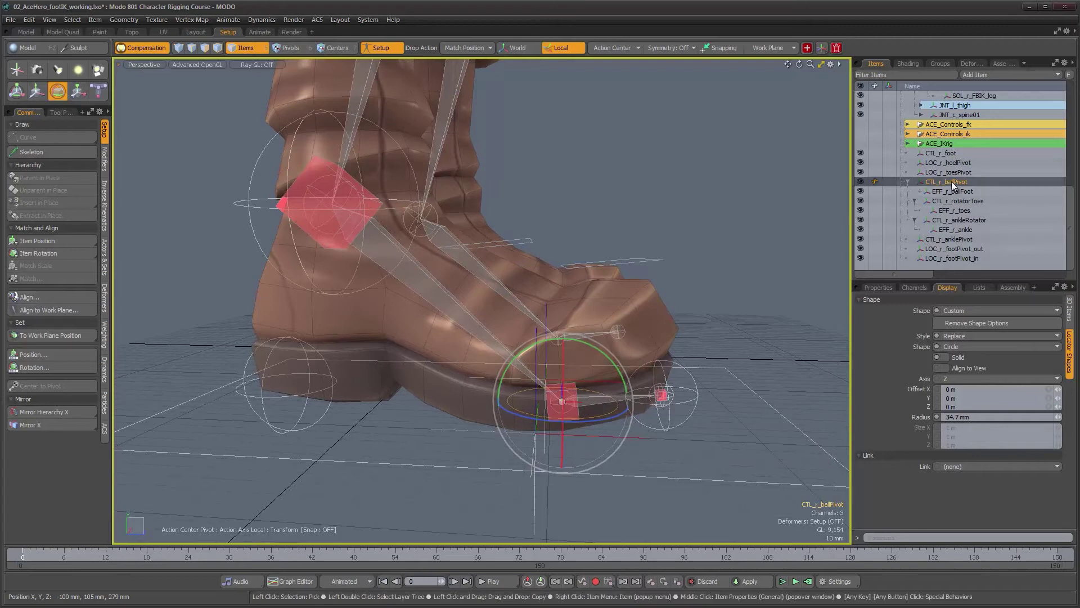
Parent CTL_r_ballPivot under LOC_r_heelPivot and test the heel pivot's rotation.
{"action": "left_click_drag", "start_coordinate": [952, 181], "coordinate": [950, 163]}
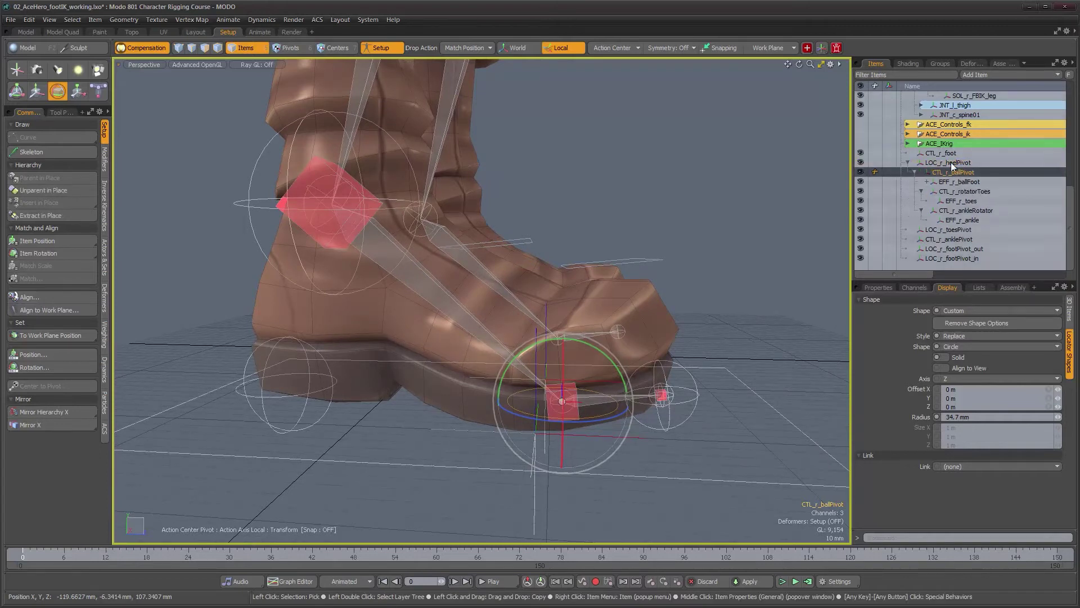
{"action": "left_click", "coordinate": [946, 164]}
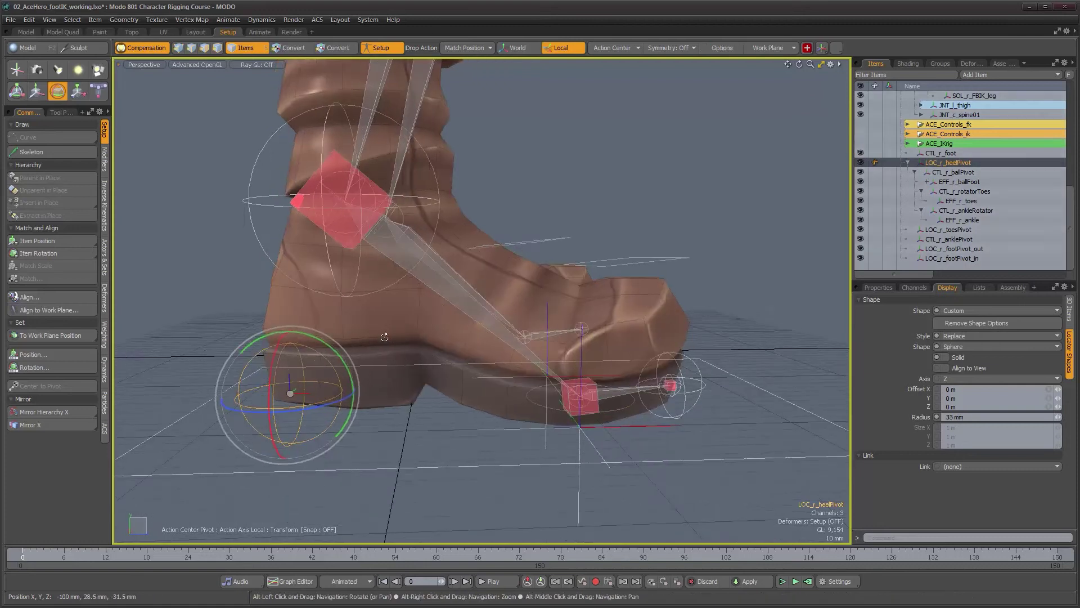
{"action": "left_click_drag", "start_coordinate": [348, 366], "coordinate": [369, 334]}
{"action": "left_click_drag", "start_coordinate": [411, 368], "coordinate": [427, 429], "text": "alt"}
{"action": "left_click_drag", "start_coordinate": [538, 427], "coordinate": [483, 386], "text": "alt"}
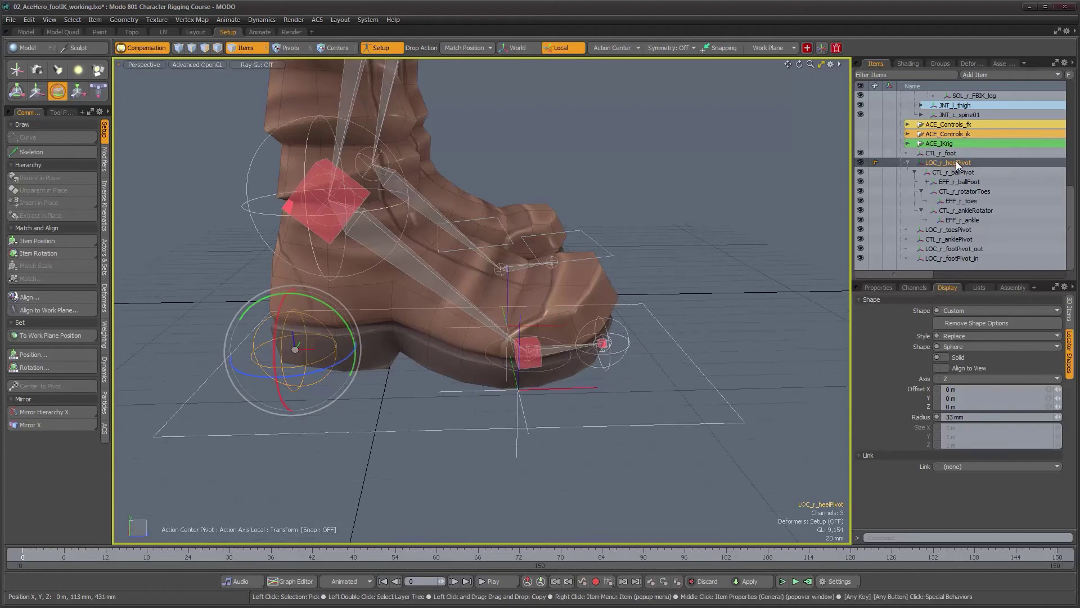
Parent LOC_r_heelPivot under LOC_r_toesPivot and rename the heel locator as CTL_r_heelPivot.
{"action": "left_click_drag", "start_coordinate": [954, 163], "coordinate": [954, 230]}
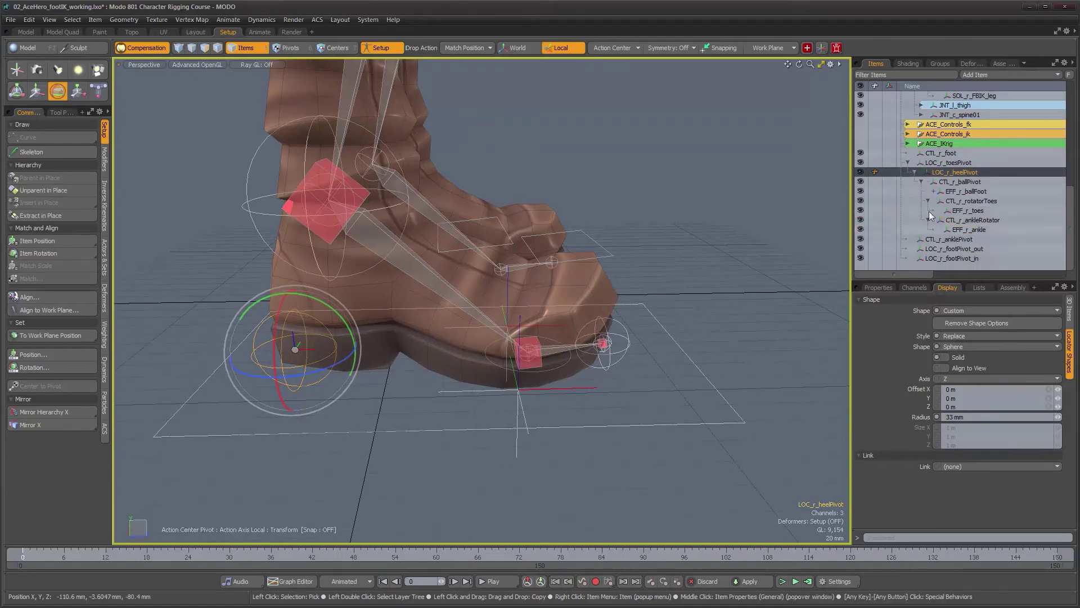
{"action": "double_click", "coordinate": [937, 175]}
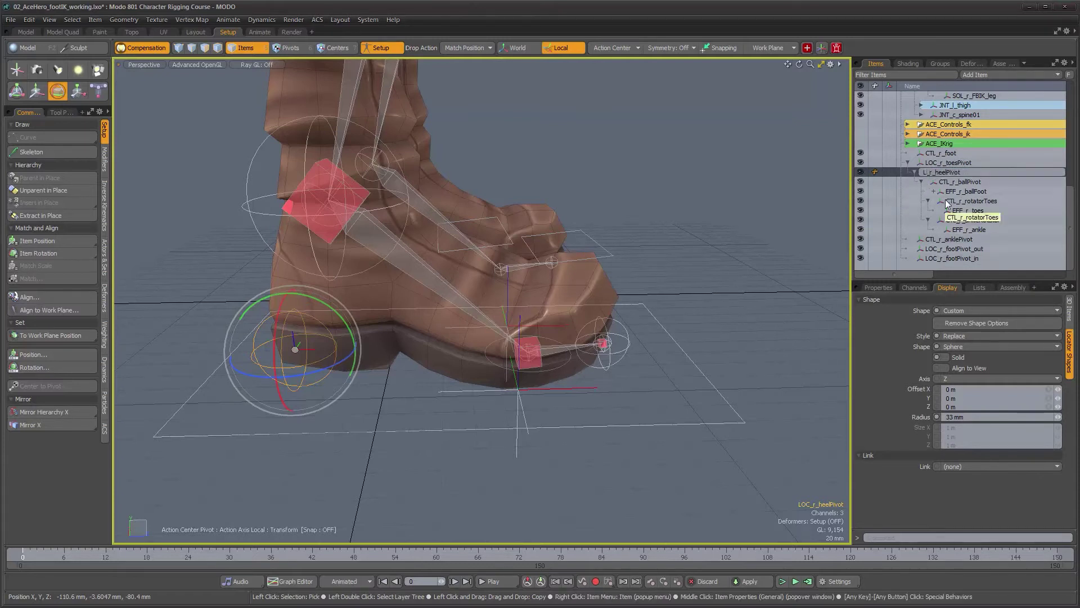
{"action": "type", "text": "CT"}
{"action": "key", "text": "Return"}
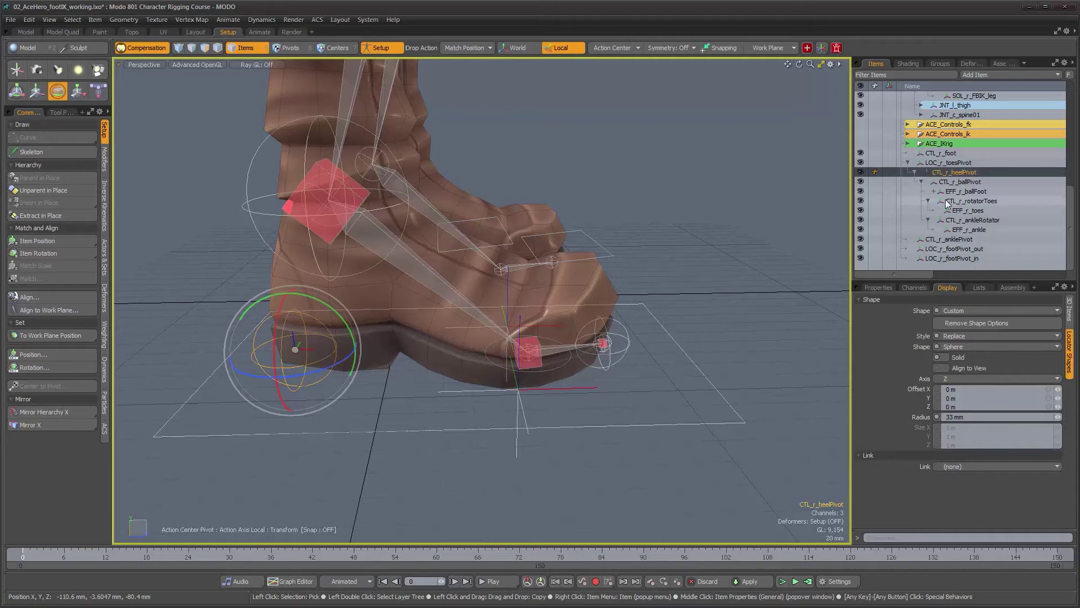
Rename LOC_r_toesPivot as CTL_r_toesPivot.
{"action": "left_click", "coordinate": [931, 162]}
{"action": "left_click", "coordinate": [932, 163]}
{"action": "left_click", "coordinate": [930, 163]}
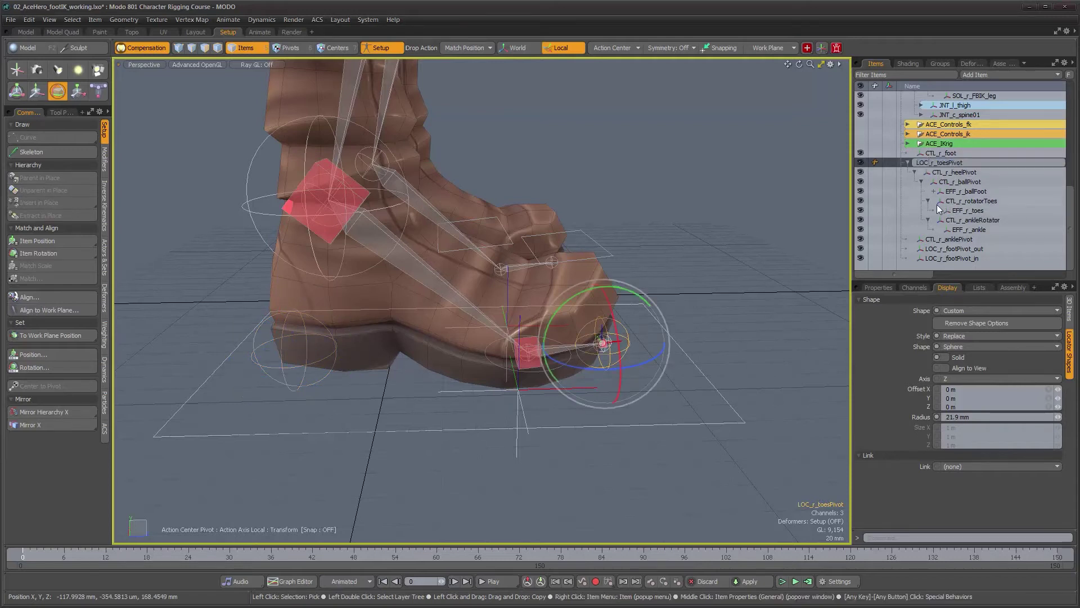
{"action": "key", "text": "BackSpace"}
{"action": "key", "text": "BackSpace"}
{"action": "key", "text": "BackSpace"}
{"action": "type", "text": "CTL"}
{"action": "key", "text": "Return"}
Test-rotate CTL_r_toesPivot so the foot tips over its toe end, and undo the rotation.
{"action": "left_click_drag", "start_coordinate": [691, 262], "coordinate": [672, 255], "text": "alt"}
{"action": "left_click_drag", "start_coordinate": [621, 288], "coordinate": [665, 275]}
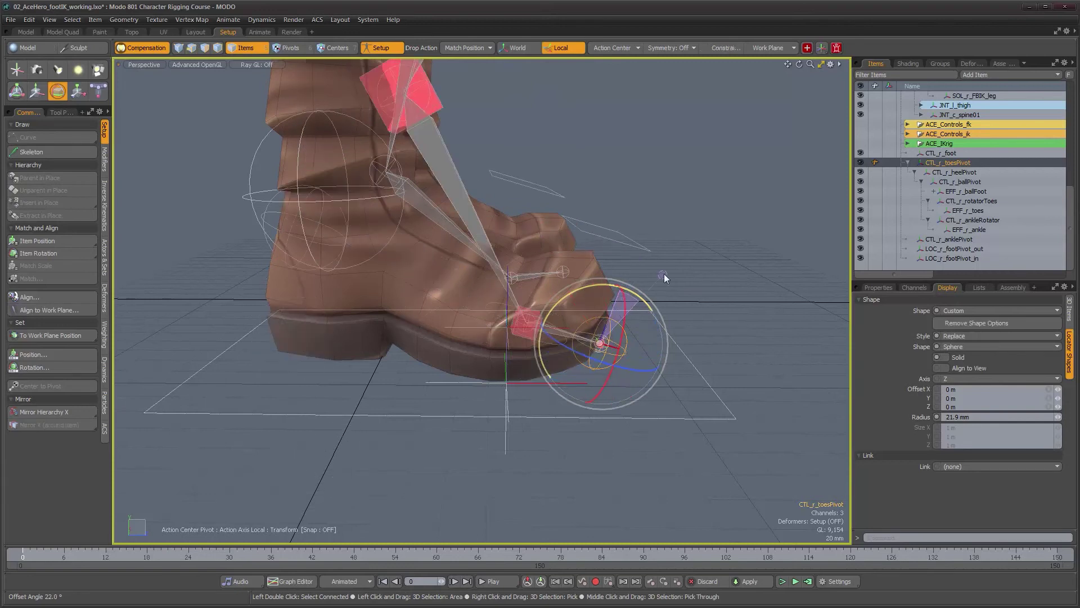
{"action": "key", "text": "ctrl+z"}
{"action": "left_click_drag", "start_coordinate": [623, 362], "coordinate": [581, 346], "text": "alt"}
{"action": "key", "text": "ctrl+z"}
{"action": "left_click_drag", "start_coordinate": [582, 347], "coordinate": [570, 365], "text": "ctrl+alt"}
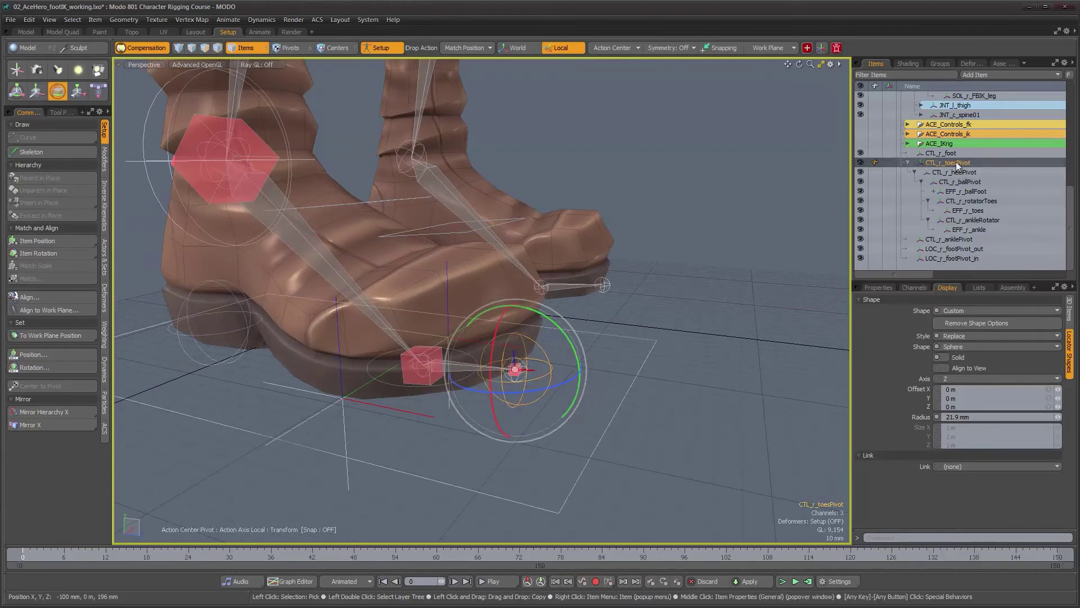
Parent CTL_r_toesPivot under CTL_r_anklePivot, and test the ankle pivot's rotation before undoing it.
{"action": "left_click_drag", "start_coordinate": [955, 163], "coordinate": [950, 240]}
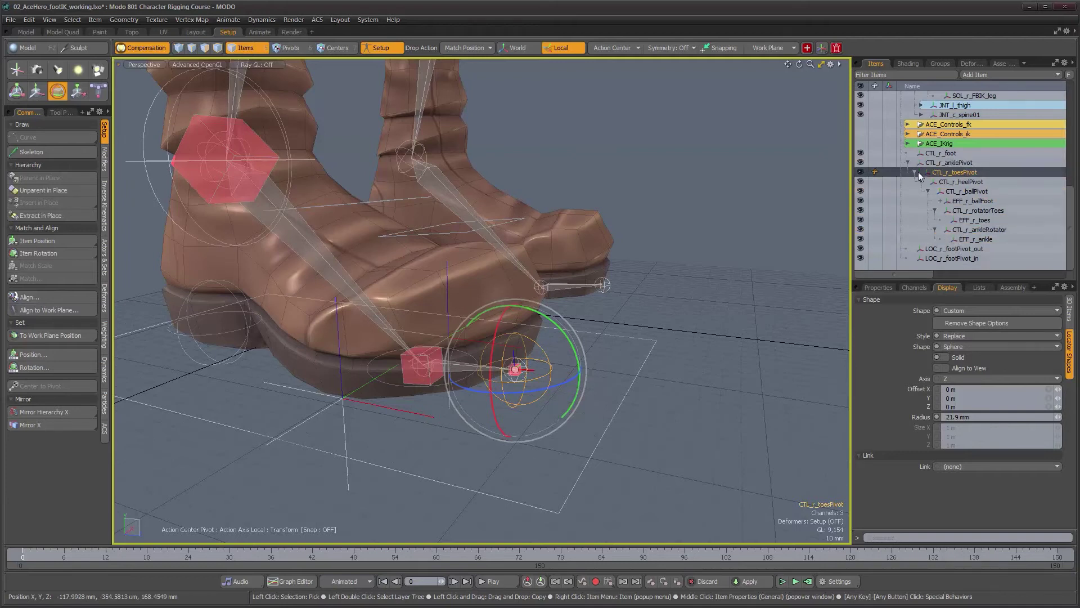
{"action": "left_click", "coordinate": [949, 163]}
{"action": "right_click_drag", "start_coordinate": [557, 368], "coordinate": [488, 323], "text": "alt"}
{"action": "left_click_drag", "start_coordinate": [488, 322], "coordinate": [477, 331], "text": "alt"}
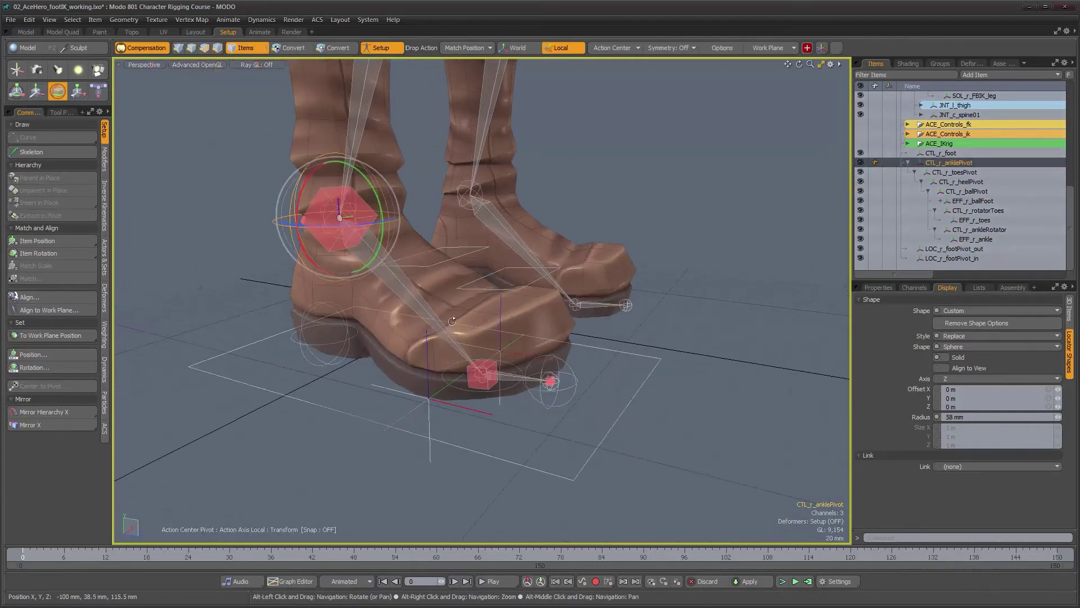
{"action": "left_click_drag", "start_coordinate": [382, 229], "coordinate": [283, 157]}
{"action": "key", "text": "ctrl+z"}
Parent CTL_r_anklePivot under LOC_r_footPivot_in, and parent that inner pivot locator under LOC_r_footPivot_out.
{"action": "left_click_drag", "start_coordinate": [370, 281], "coordinate": [375, 315], "text": "alt"}
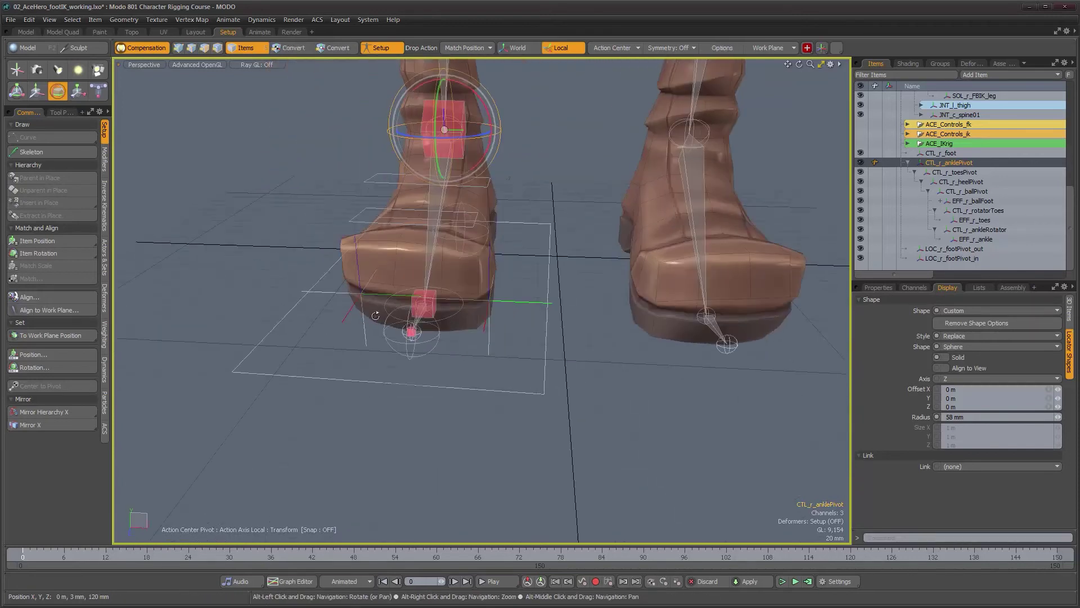
{"action": "left_click_drag", "start_coordinate": [508, 302], "coordinate": [438, 339], "text": "alt"}
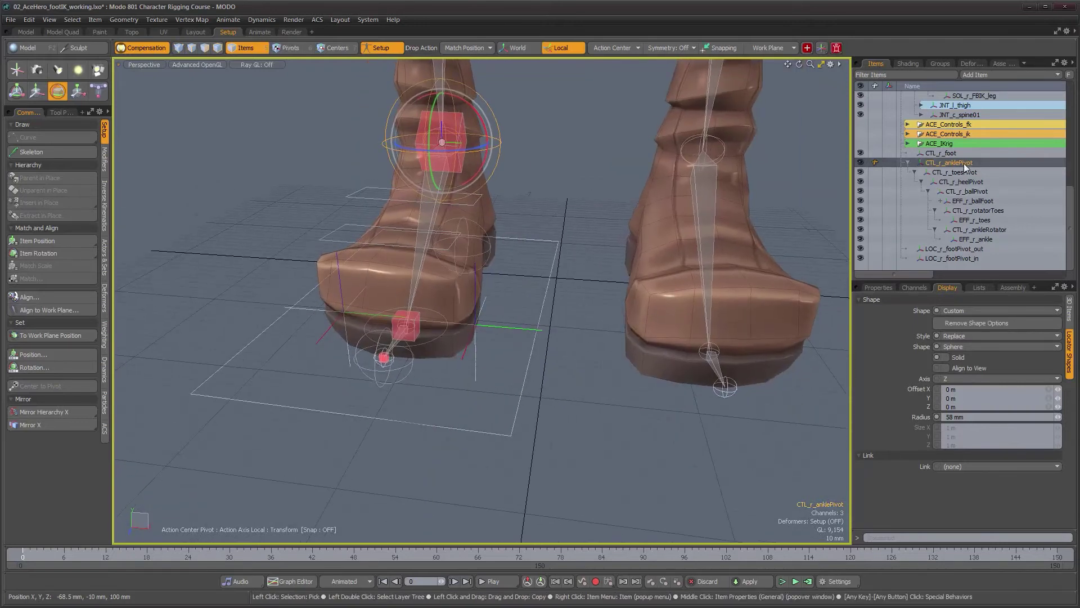
{"action": "left_click_drag", "start_coordinate": [962, 166], "coordinate": [969, 214]}
{"action": "left_click_drag", "start_coordinate": [970, 258], "coordinate": [970, 258]}
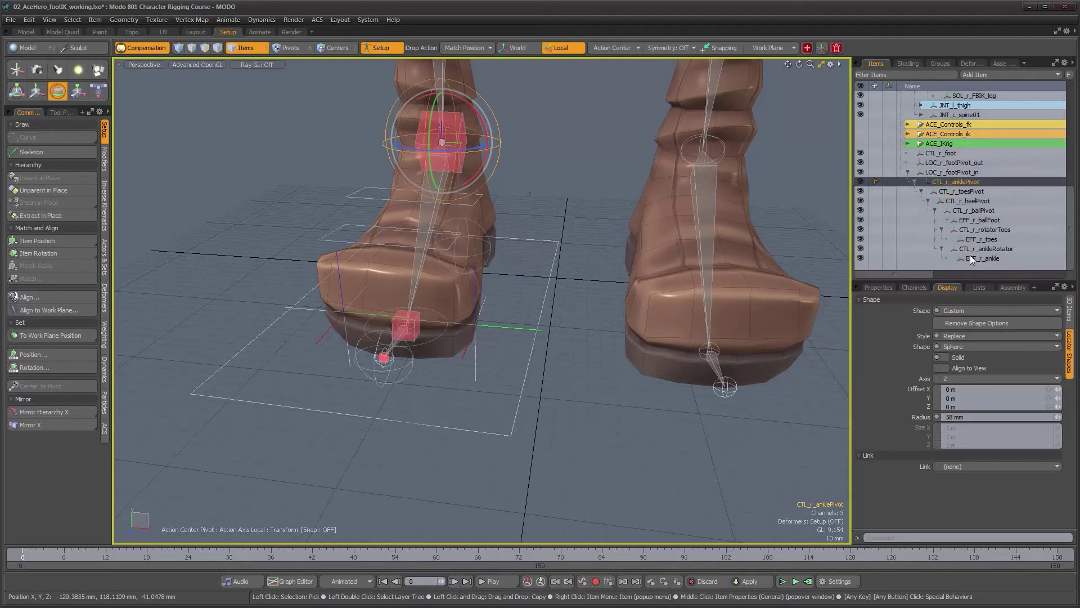
{"action": "left_click", "coordinate": [971, 173]}
{"action": "left_click_drag", "start_coordinate": [450, 254], "coordinate": [481, 322], "text": "alt"}
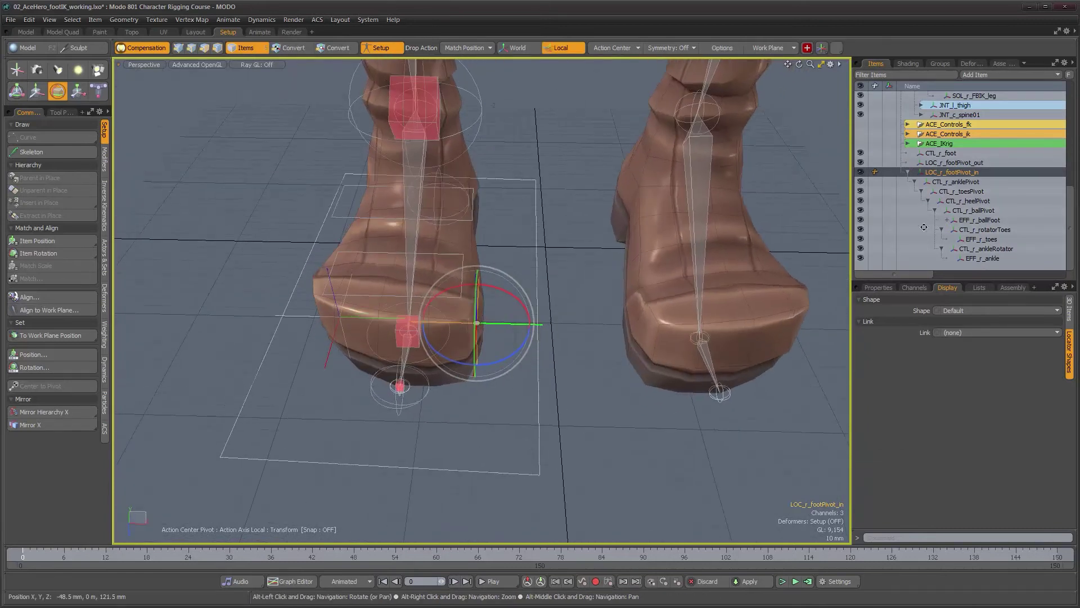
{"action": "left_click_drag", "start_coordinate": [956, 173], "coordinate": [963, 162]}
{"action": "left_click", "coordinate": [957, 163]}
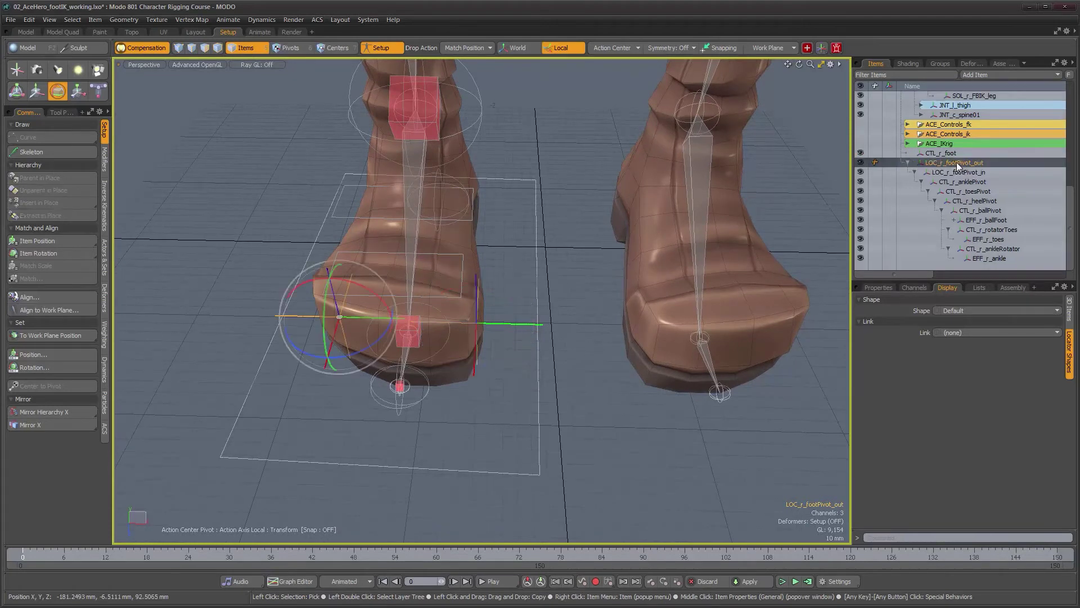
Test-rotate LOC_r_footPivot_in and LOC_r_footPivot_out to tilt the foot sideways, undoing each rotation.
{"action": "left_click", "coordinate": [968, 172]}
{"action": "left_click_drag", "start_coordinate": [526, 332], "coordinate": [506, 289], "text": "alt"}
{"action": "left_click_drag", "start_coordinate": [537, 322], "coordinate": [541, 283]}
{"action": "key", "text": "ctrl+z"}
{"action": "left_click", "coordinate": [957, 164]}
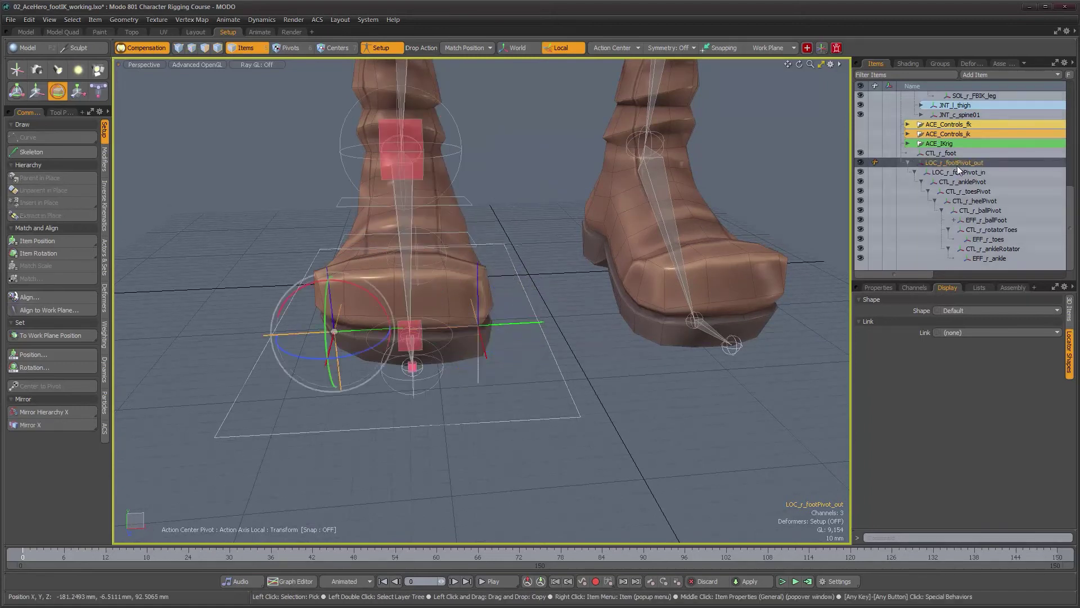
{"action": "left_click_drag", "start_coordinate": [373, 296], "coordinate": [588, 367]}
{"action": "key", "text": "ctrl+z"}
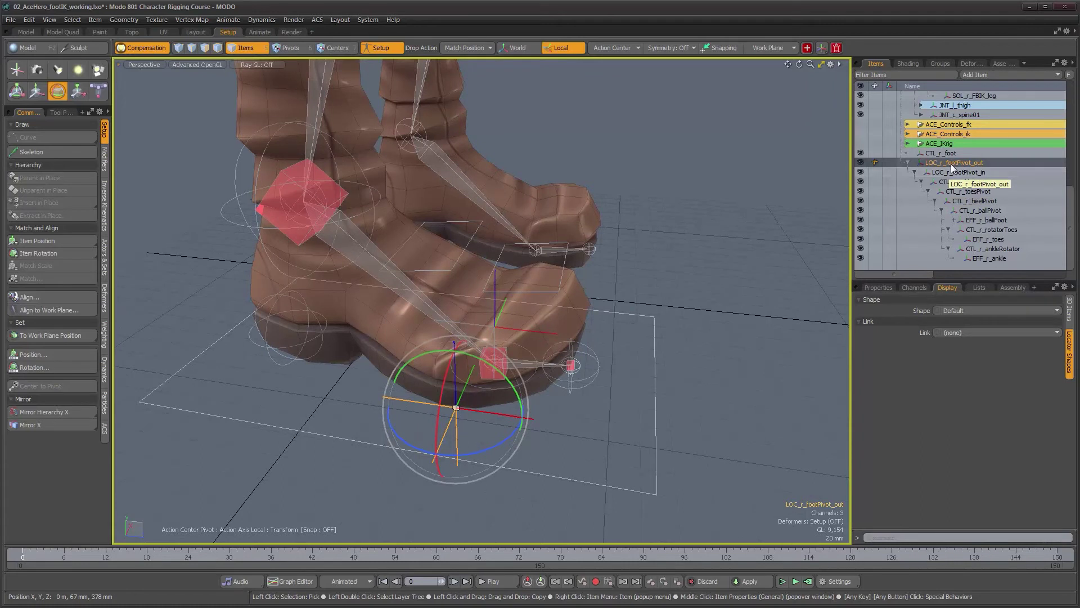
{"action": "left_click_drag", "start_coordinate": [563, 371], "coordinate": [547, 447], "text": "alt"}
{"action": "key", "text": "space"}
Duplicate CTL_r_foot, rename the copy as LOC_r_footCenter, and remove its custom shape options.
{"action": "left_click", "coordinate": [541, 434]}
{"action": "key", "text": "ctrl+d"}
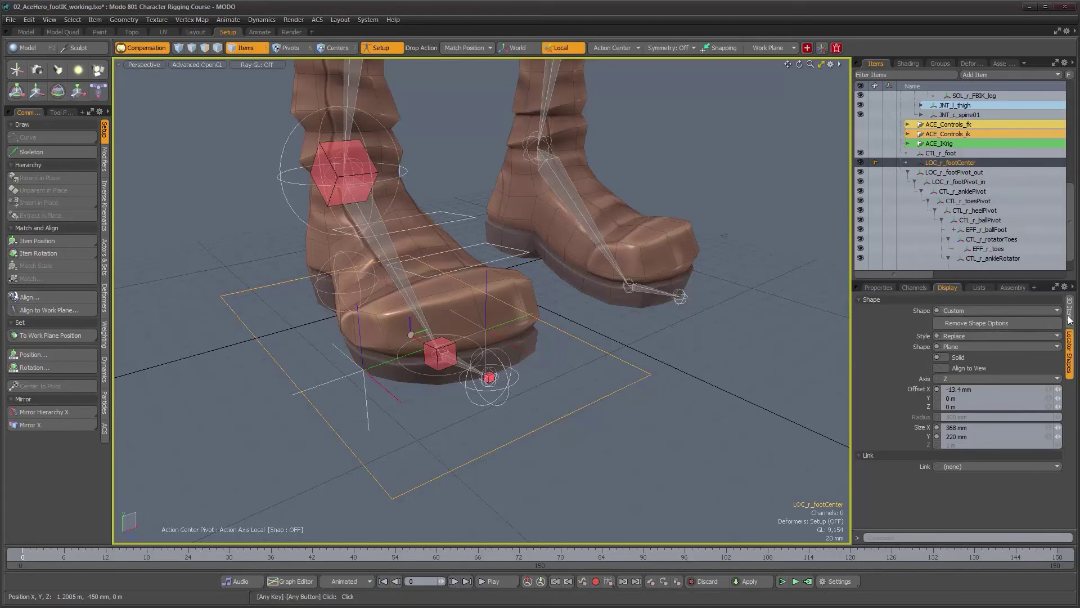
{"action": "left_click", "coordinate": [983, 324]}
{"action": "left_click_drag", "start_coordinate": [450, 388], "coordinate": [534, 368], "text": "alt"}
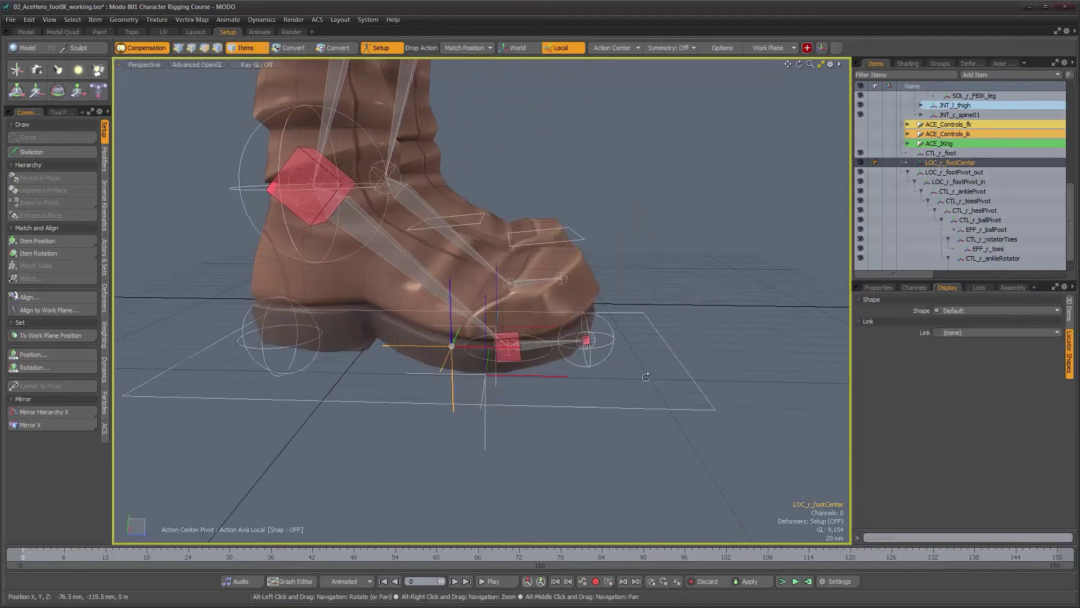
Parent LOC_r_footPivot_out under LOC_r_footCenter and expand the hierarchy beneath it.
{"action": "left_click", "coordinate": [948, 172]}
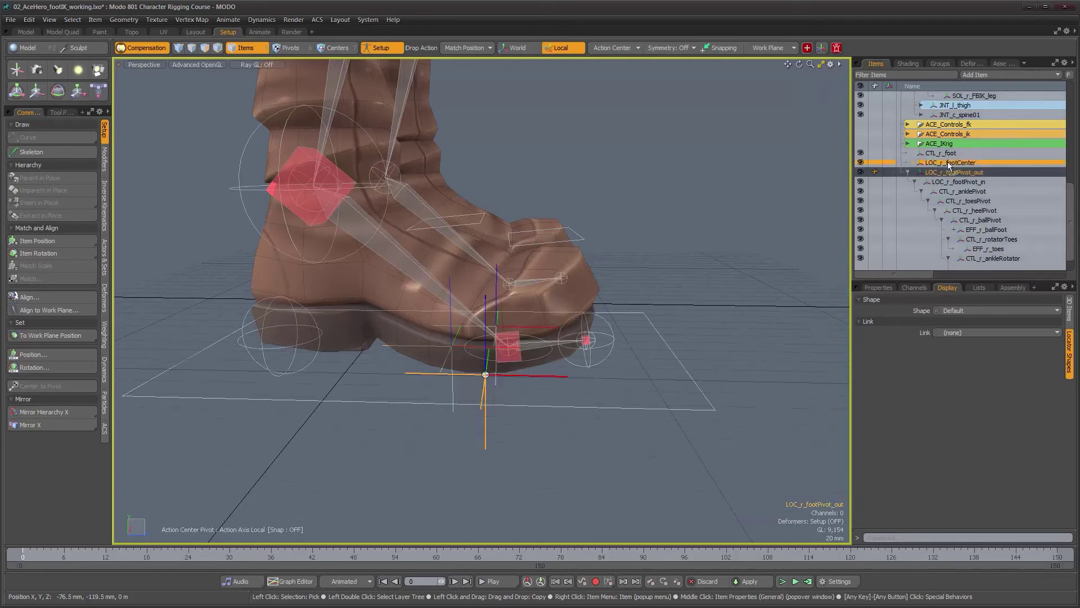
{"action": "left_click_drag", "start_coordinate": [950, 166], "coordinate": [951, 165]}
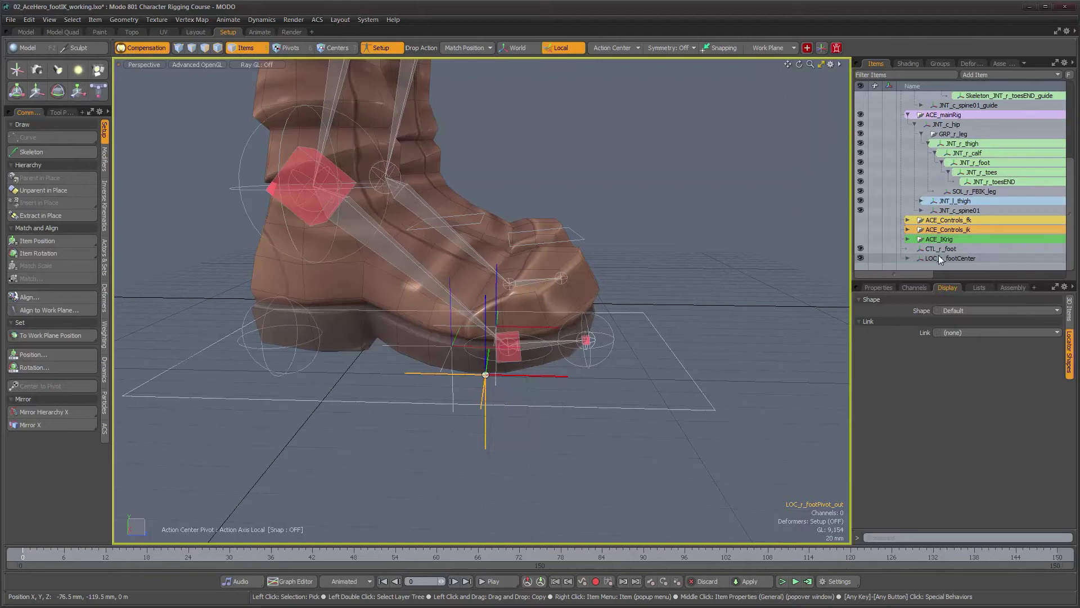
{"action": "left_click", "coordinate": [908, 258]}
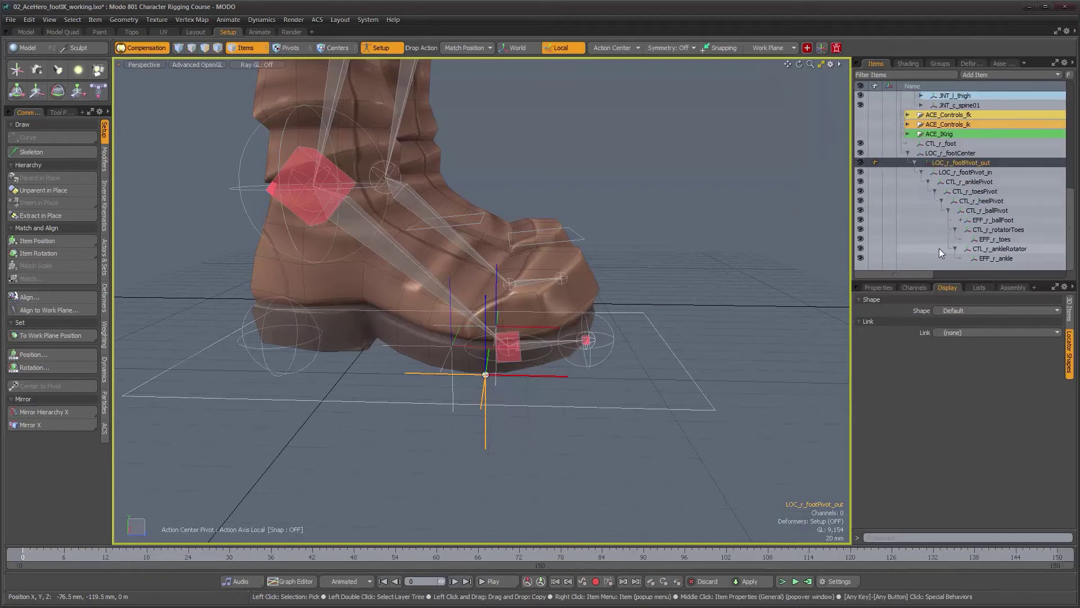
Examine the right foot's pivots, effectors and controls from several angles, close up and with the whole legs in view.
{"action": "left_click_drag", "start_coordinate": [597, 324], "coordinate": [440, 379], "text": "alt"}
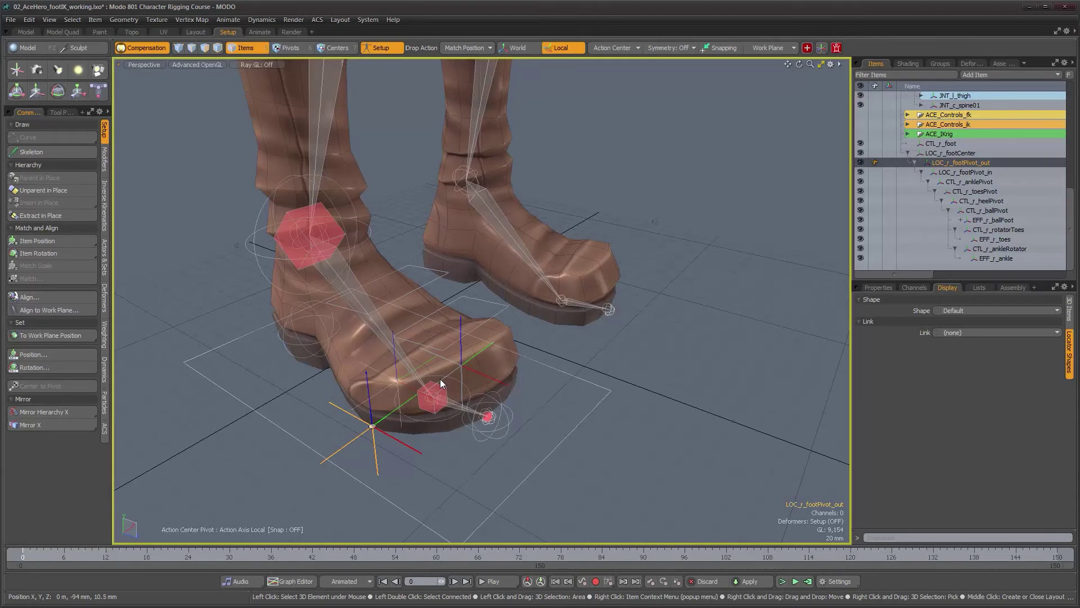
{"action": "left_click_drag", "start_coordinate": [440, 379], "coordinate": [318, 358], "text": "ctrl+alt"}
{"action": "middle_click_drag", "start_coordinate": [318, 358], "coordinate": [343, 320], "text": "alt"}
{"action": "left_click_drag", "start_coordinate": [344, 321], "coordinate": [469, 351], "text": "alt"}
{"action": "left_click_drag", "start_coordinate": [470, 352], "coordinate": [501, 415], "text": "alt"}
{"action": "middle_click_drag", "start_coordinate": [501, 415], "coordinate": [495, 388], "text": "alt"}
{"action": "left_click_drag", "start_coordinate": [495, 388], "coordinate": [504, 411], "text": "alt"}
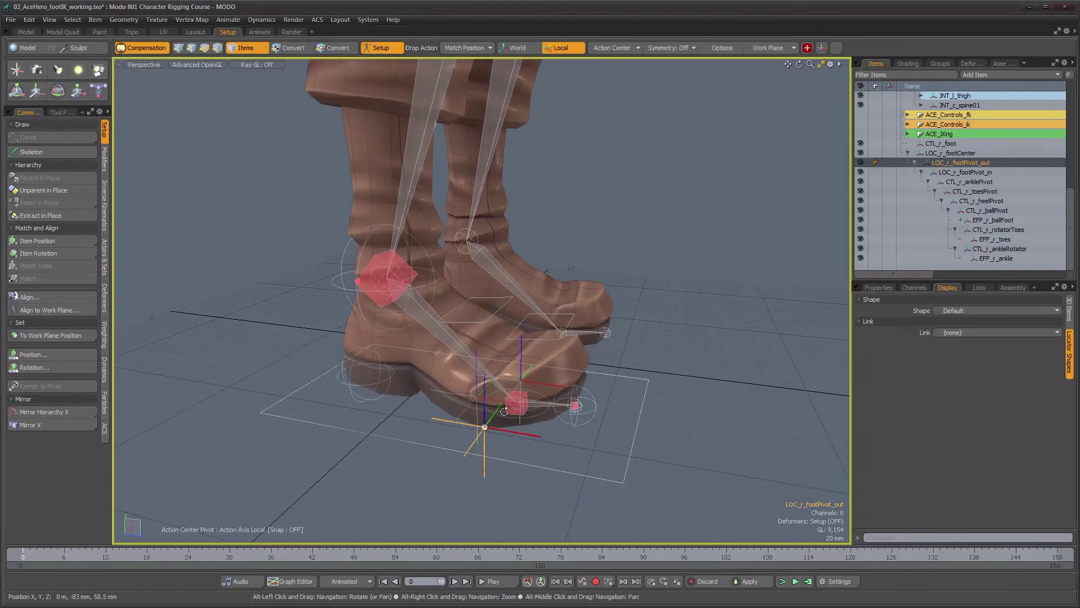
{"action": "middle_click_drag", "start_coordinate": [514, 207], "coordinate": [510, 145], "text": "alt"}
{"action": "right_click_drag", "start_coordinate": [510, 145], "coordinate": [563, 360], "text": "alt"}
{"action": "left_click_drag", "start_coordinate": [563, 360], "coordinate": [584, 407], "text": "alt"}
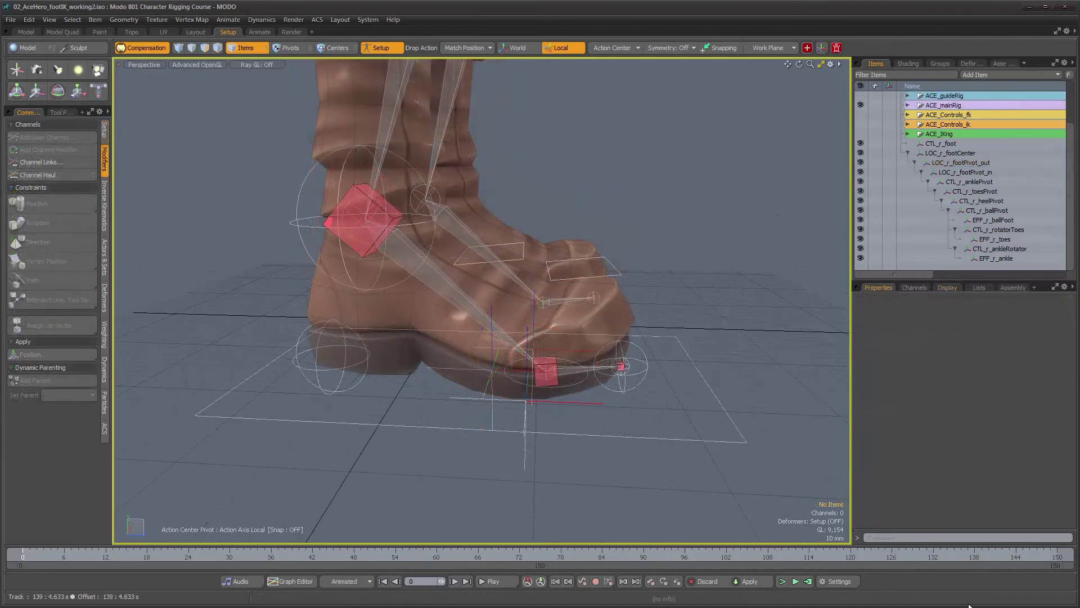
{"action": "left_click_drag", "start_coordinate": [621, 410], "coordinate": [557, 401], "text": "alt"}
{"action": "middle_click_drag", "start_coordinate": [557, 401], "coordinate": [533, 358], "text": "alt"}
{"action": "left_click_drag", "start_coordinate": [533, 358], "coordinate": [521, 390], "text": "alt"}
{"action": "right_click_drag", "start_coordinate": [521, 391], "coordinate": [533, 398], "text": "alt"}
{"action": "middle_click_drag", "start_coordinate": [533, 393], "coordinate": [524, 419], "text": "alt"}
{"action": "left_click_drag", "start_coordinate": [485, 364], "coordinate": [441, 393], "text": "alt"}
{"action": "middle_click_drag", "start_coordinate": [537, 417], "coordinate": [594, 484], "text": "alt"}
{"action": "left_click_drag", "start_coordinate": [594, 484], "coordinate": [572, 492], "text": "alt"}
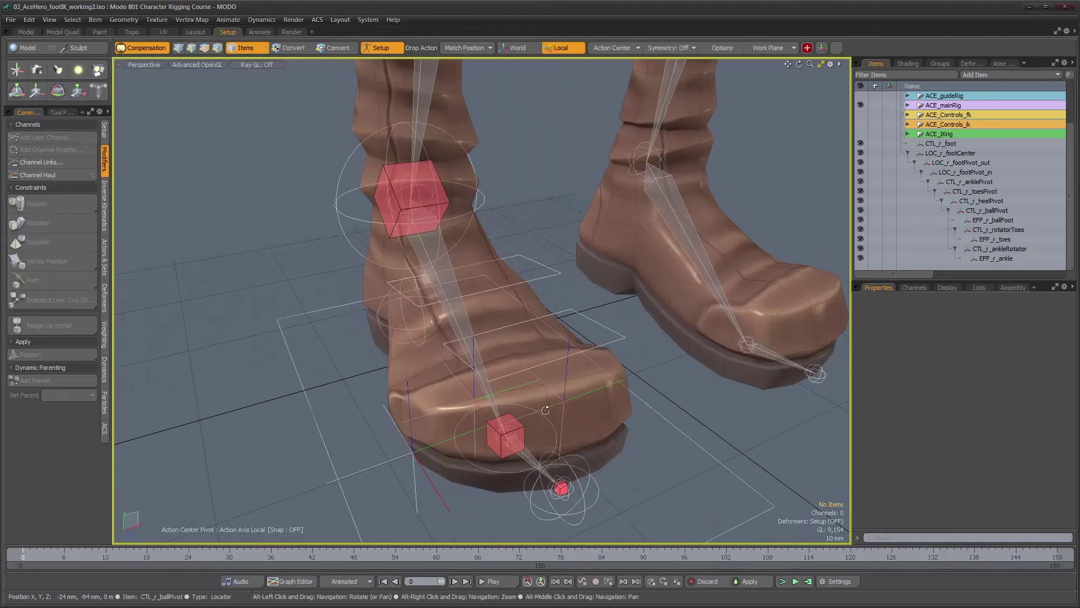
{"action": "left_click_drag", "start_coordinate": [529, 418], "coordinate": [549, 411], "text": "alt"}
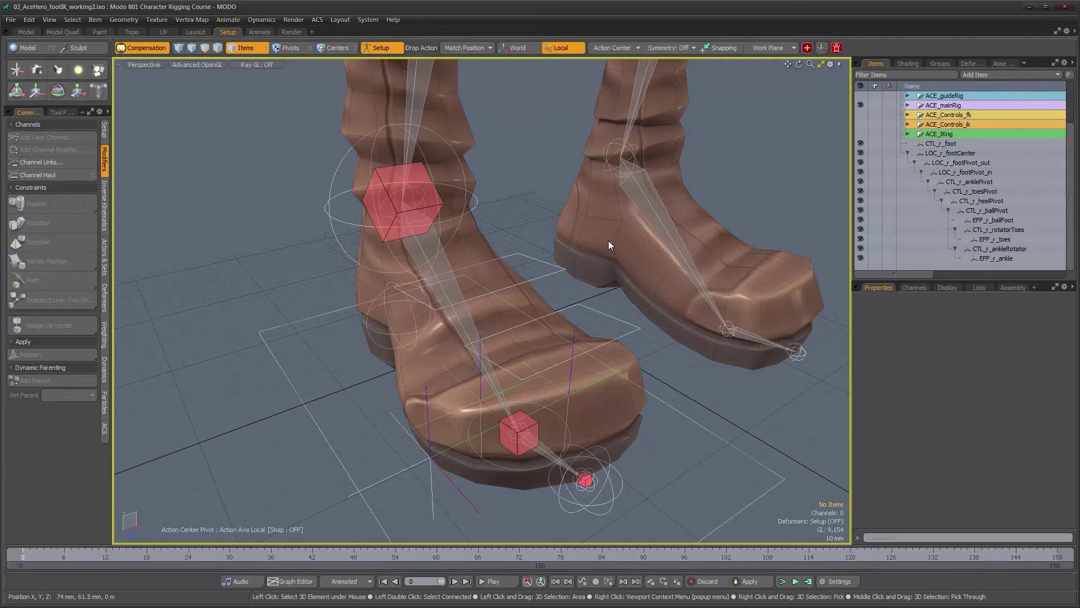
{"action": "scroll", "coordinate": [562, 273], "scroll_direction": "down", "scroll_amount": 5, "text": "alt"}
{"action": "middle_click_drag", "start_coordinate": [560, 242], "coordinate": [499, 352], "text": "alt"}
{"action": "scroll", "coordinate": [499, 350], "scroll_direction": "down", "scroll_amount": 5, "text": "alt"}
{"action": "scroll", "coordinate": [498, 332], "scroll_direction": "up", "scroll_amount": 10, "text": "alt"}
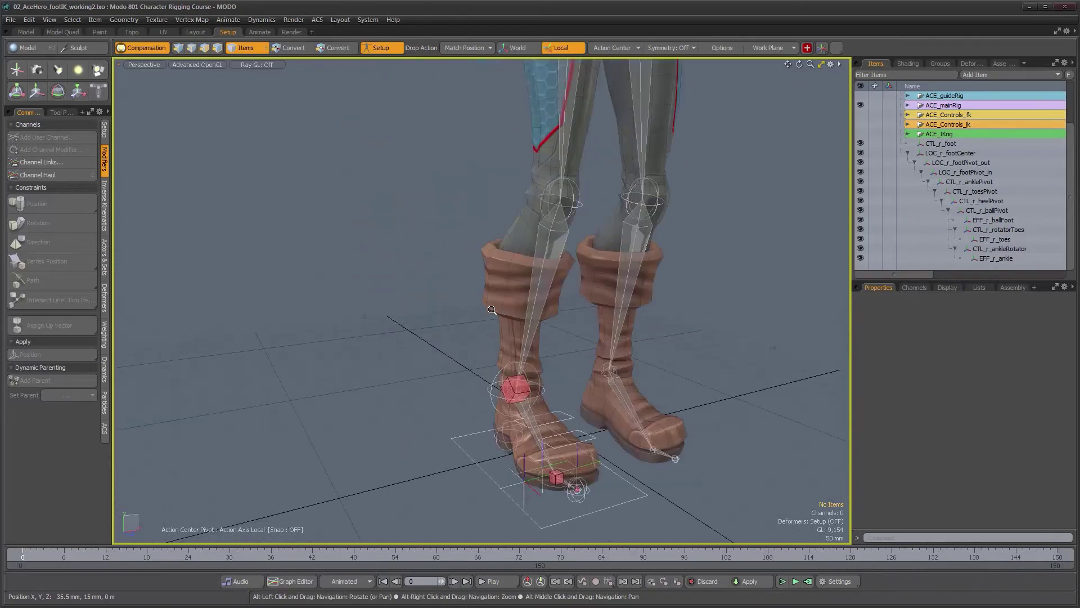
{"action": "scroll", "coordinate": [492, 310], "scroll_direction": "up", "scroll_amount": 6, "text": "alt"}
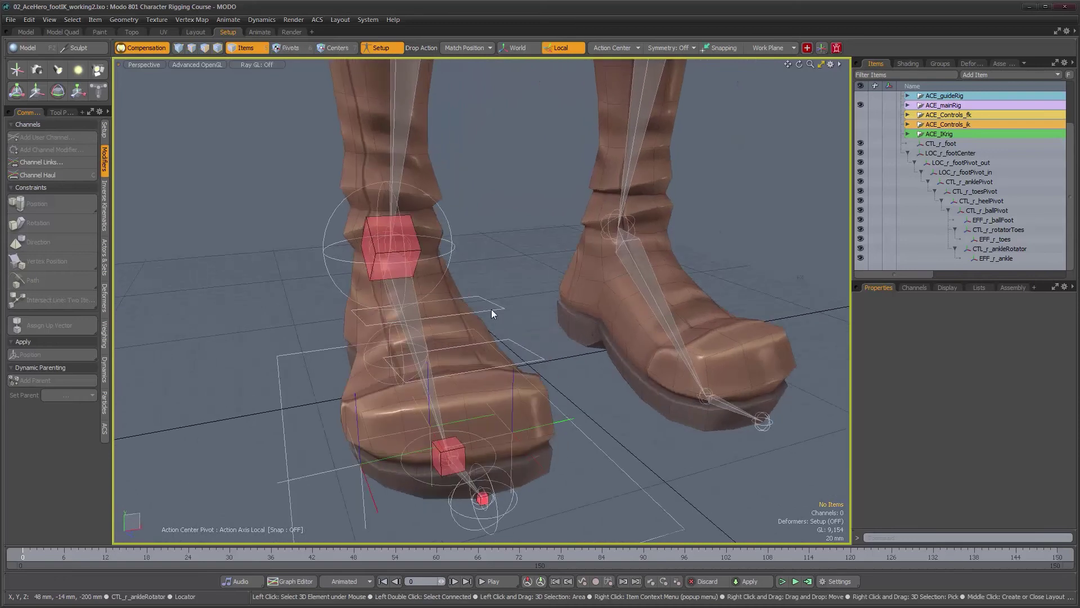
Test-rotate CTL_r_ankleRotator to check how the ankle and toe joints follow, and undo the rotation.
{"action": "left_click", "coordinate": [491, 309]}
{"action": "left_click_drag", "start_coordinate": [491, 309], "coordinate": [500, 379], "text": "alt"}
{"action": "key", "text": "e"}
{"action": "left_click_drag", "start_coordinate": [478, 430], "coordinate": [615, 357], "text": "alt"}
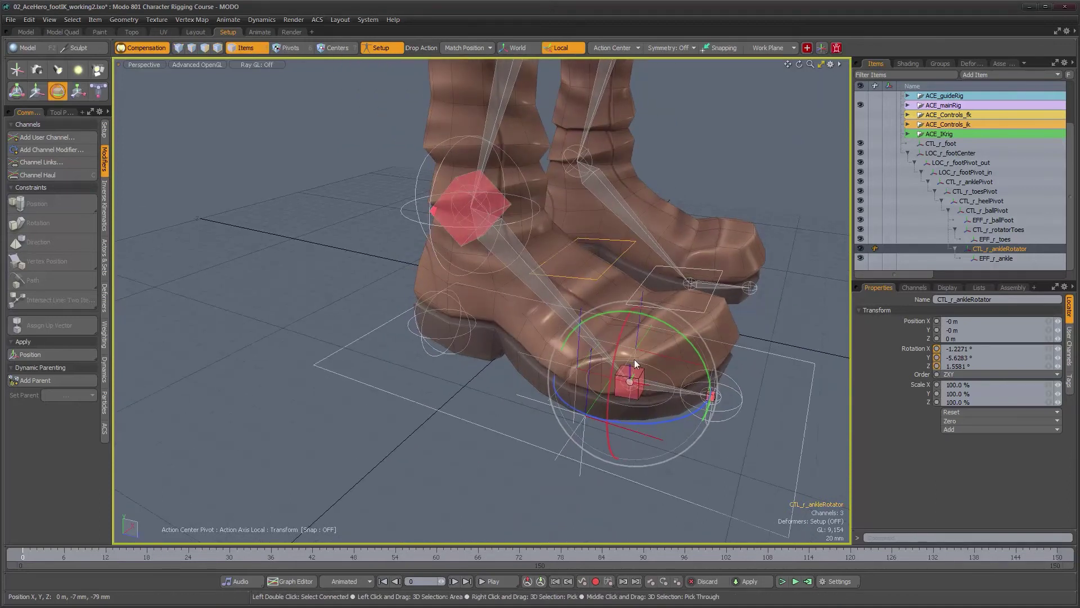
{"action": "left_click_drag", "start_coordinate": [680, 390], "coordinate": [633, 399], "text": "alt"}
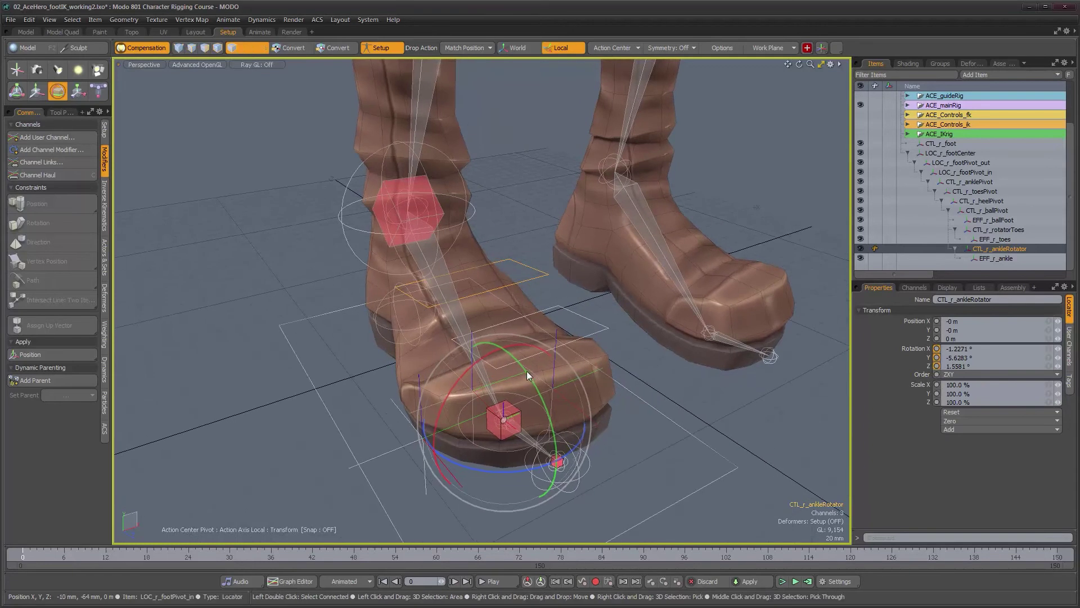
{"action": "left_click_drag", "start_coordinate": [496, 378], "coordinate": [420, 419], "text": "alt"}
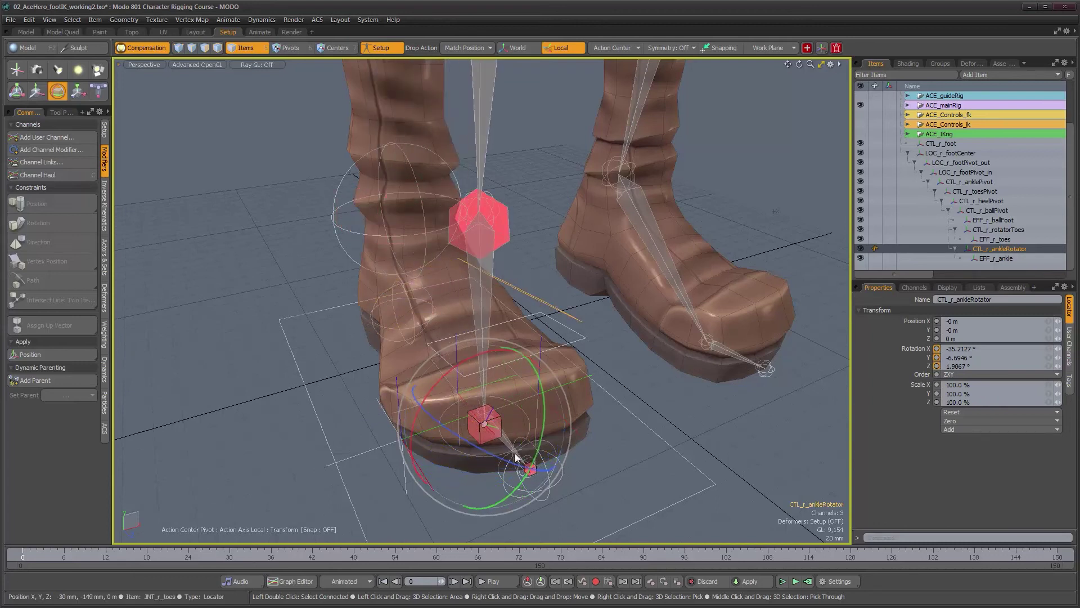
{"action": "left_click_drag", "start_coordinate": [501, 441], "coordinate": [259, 318]}
{"action": "key", "text": "ctrl+z"}
{"action": "left_click_drag", "start_coordinate": [368, 369], "coordinate": [488, 339], "text": "alt"}
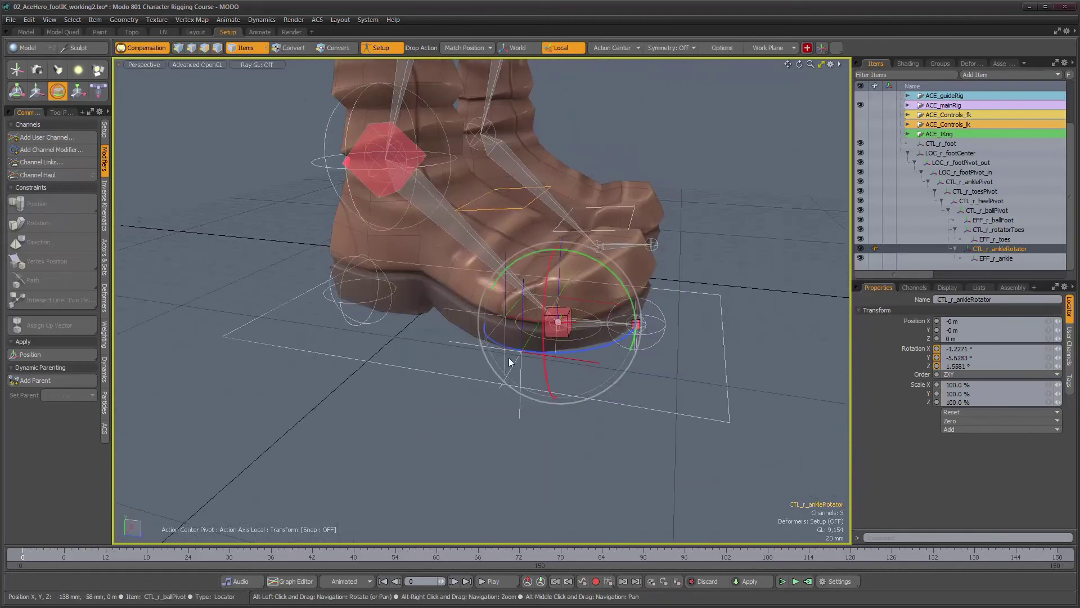
{"action": "key", "text": "q"}
Enable the Orientation Task in the inverse kinematics properties of JNT_r_toes.
{"action": "left_click_drag", "start_coordinate": [569, 354], "coordinate": [493, 376], "text": "alt"}
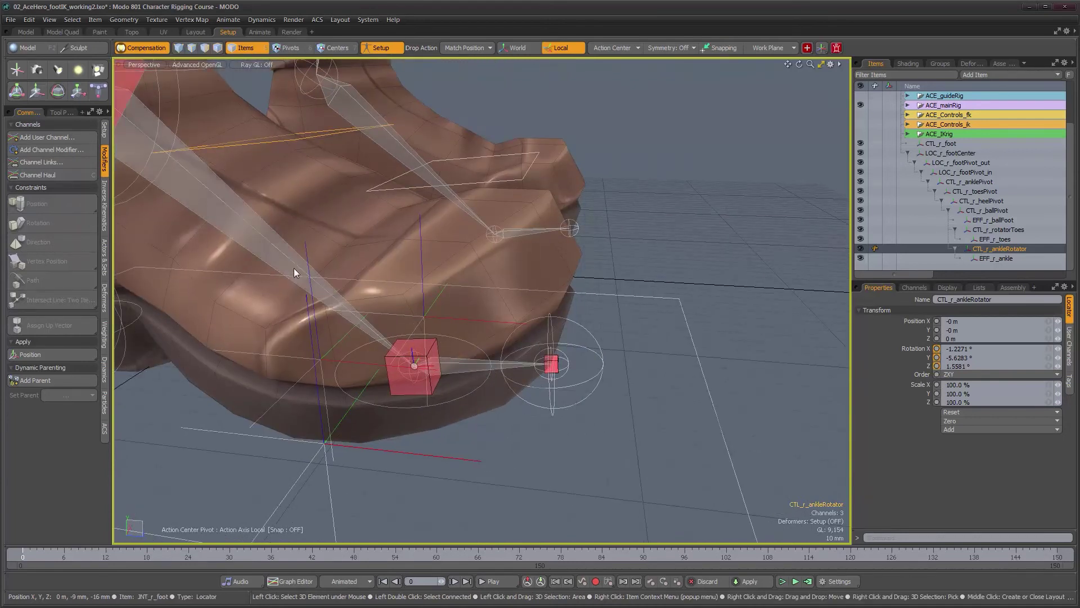
{"action": "left_click", "coordinate": [454, 372]}
{"action": "left_click_drag", "start_coordinate": [454, 372], "coordinate": [491, 344], "text": "alt"}
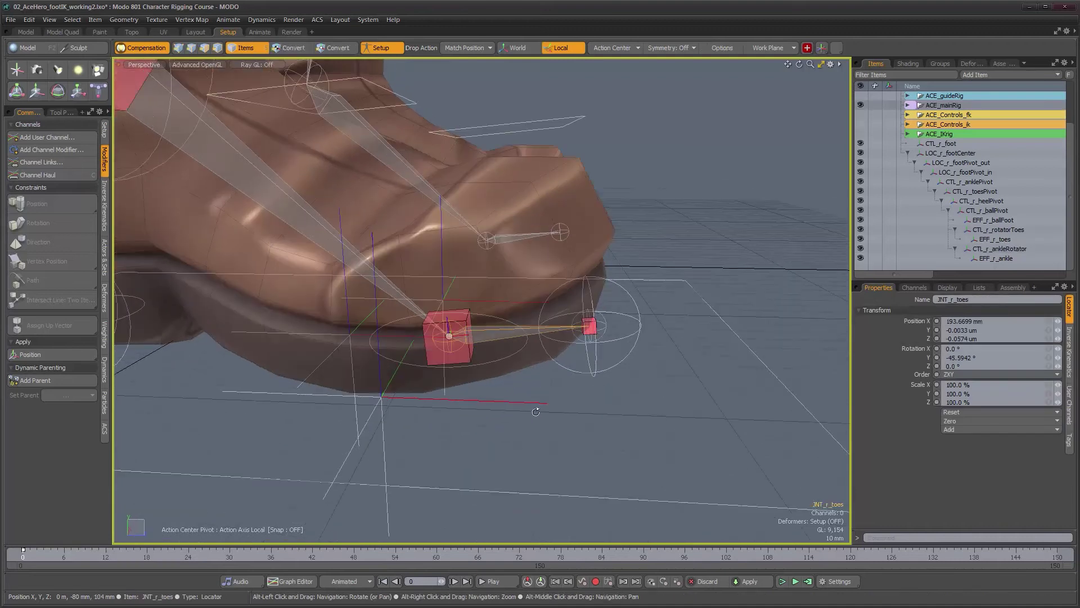
{"action": "left_click", "coordinate": [1069, 353]}
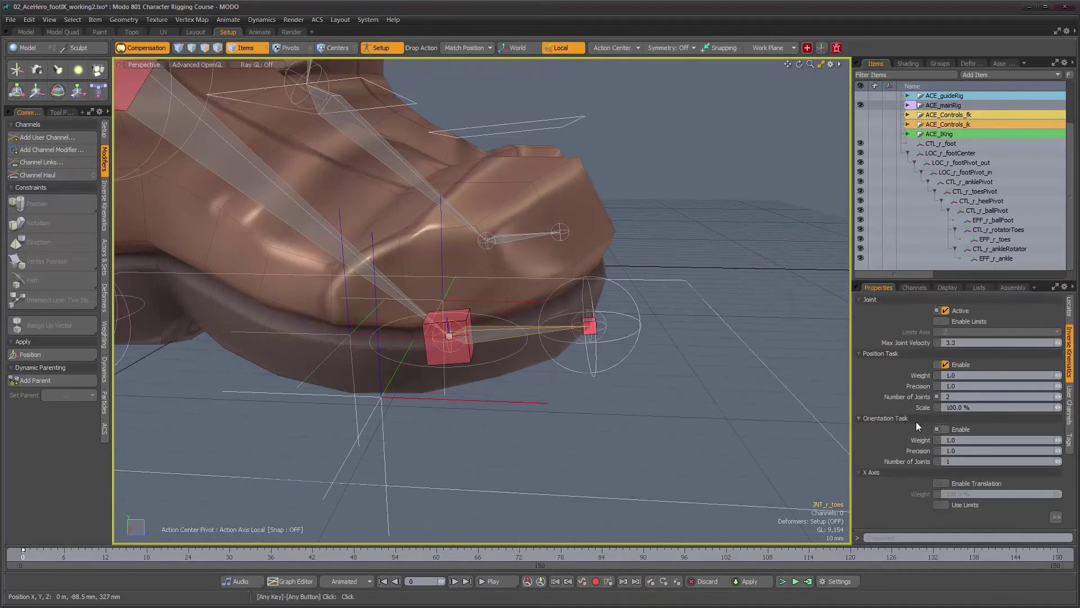
{"action": "left_click_drag", "start_coordinate": [462, 331], "coordinate": [504, 354], "text": "alt"}
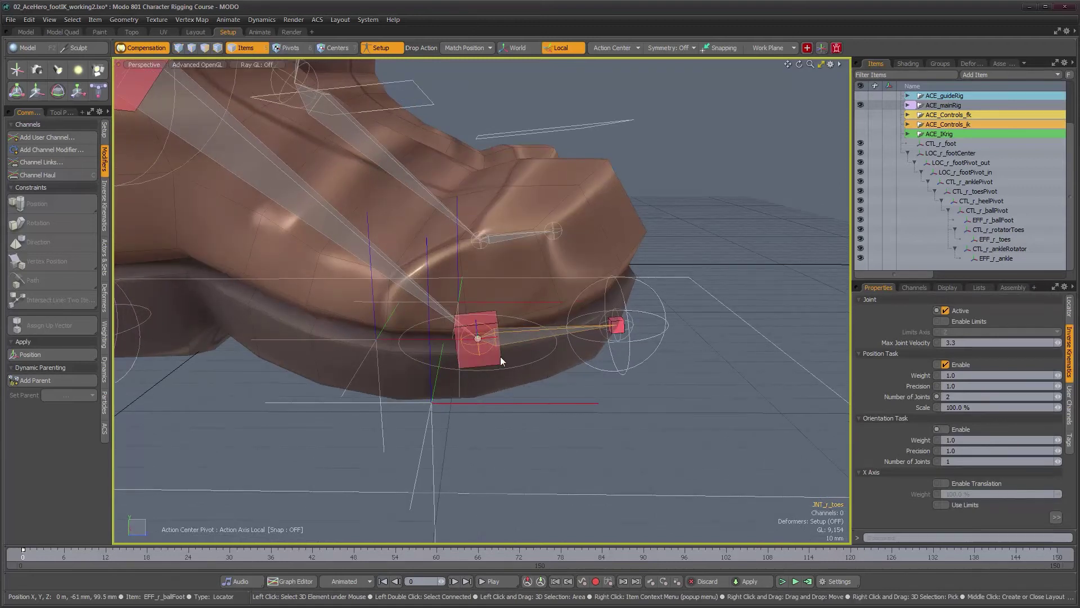
{"action": "left_click_drag", "start_coordinate": [560, 368], "coordinate": [872, 441], "text": "alt"}
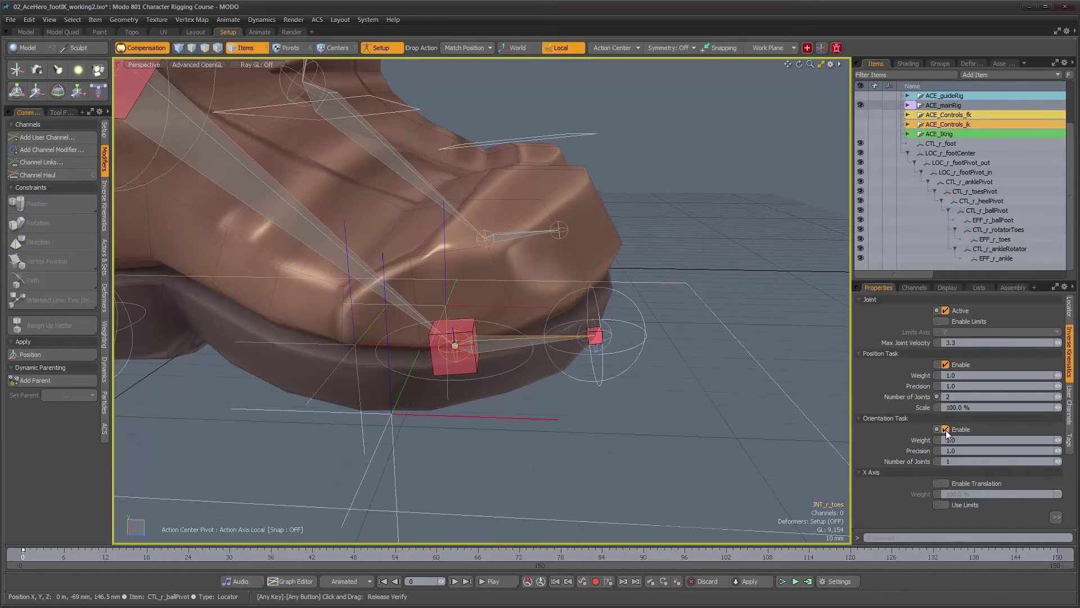
Test CTL_r_ankleRotator's rotation with the toe joint's orientation task enabled, and undo it.
{"action": "left_click_drag", "start_coordinate": [630, 368], "coordinate": [436, 374], "text": "alt"}
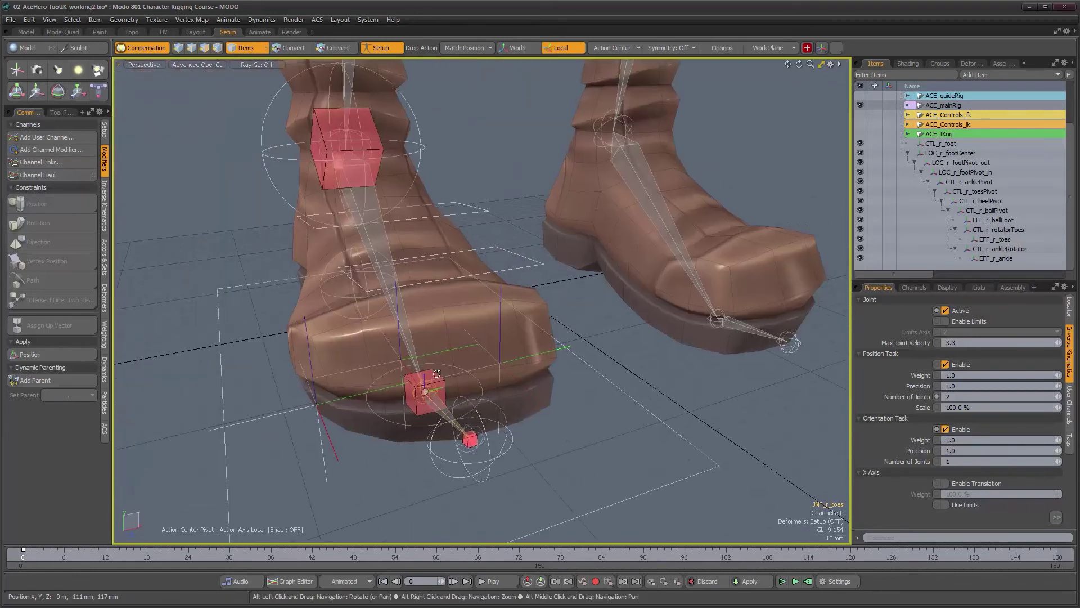
{"action": "left_click", "coordinate": [456, 215]}
{"action": "key", "text": "e"}
{"action": "mouse_move", "coordinate": [390, 342]}
{"action": "left_mouse_down"}
{"action": "mouse_move", "coordinate": [405, 366]}
{"action": "mouse_move", "coordinate": [381, 325]}
{"action": "left_mouse_up"}
{"action": "key", "text": "ctrl+z"}
{"action": "left_click_drag", "start_coordinate": [481, 330], "coordinate": [578, 361], "text": "alt"}
{"action": "left_click_drag", "start_coordinate": [633, 399], "coordinate": [642, 374], "text": "alt"}
{"action": "key", "text": "q"}
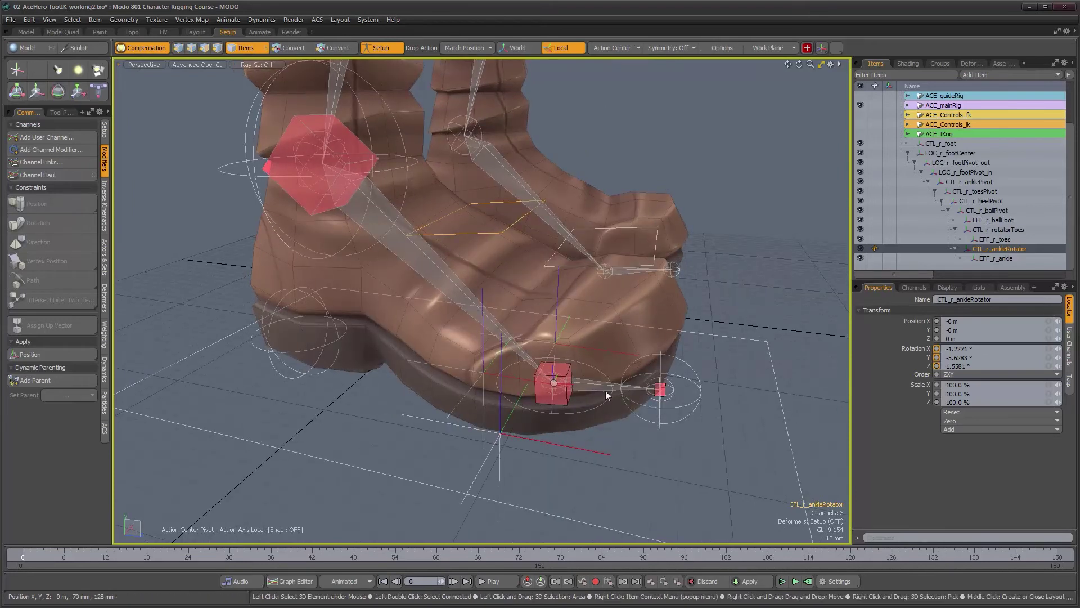
Enable rotation on the X axis in the inverse kinematics settings of JNT_r_toes.
{"action": "left_click", "coordinate": [596, 389]}
{"action": "left_click", "coordinate": [596, 388]}
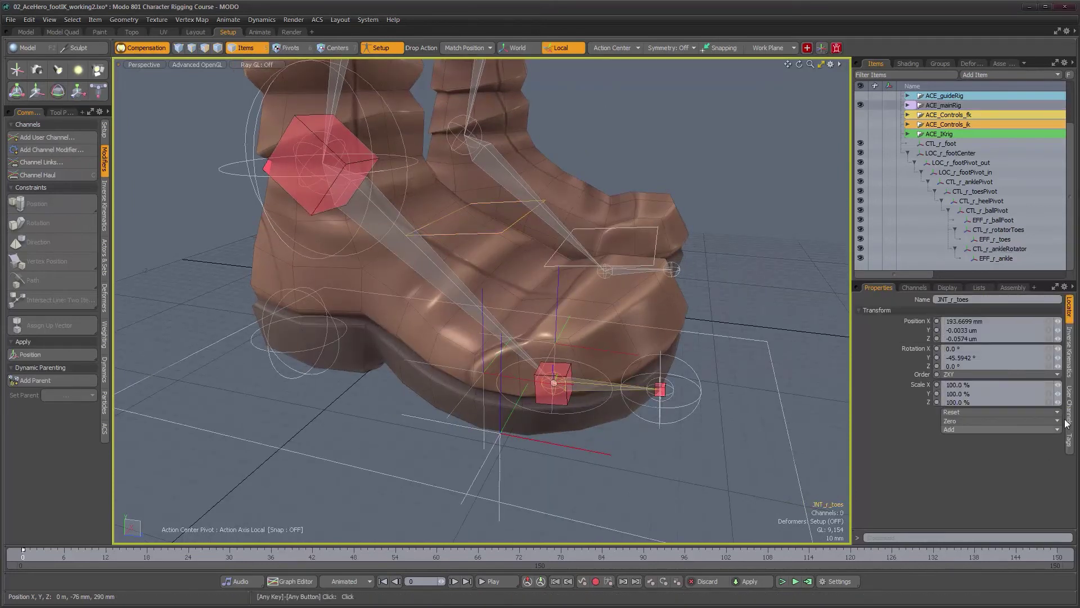
{"action": "left_click", "coordinate": [1071, 354]}
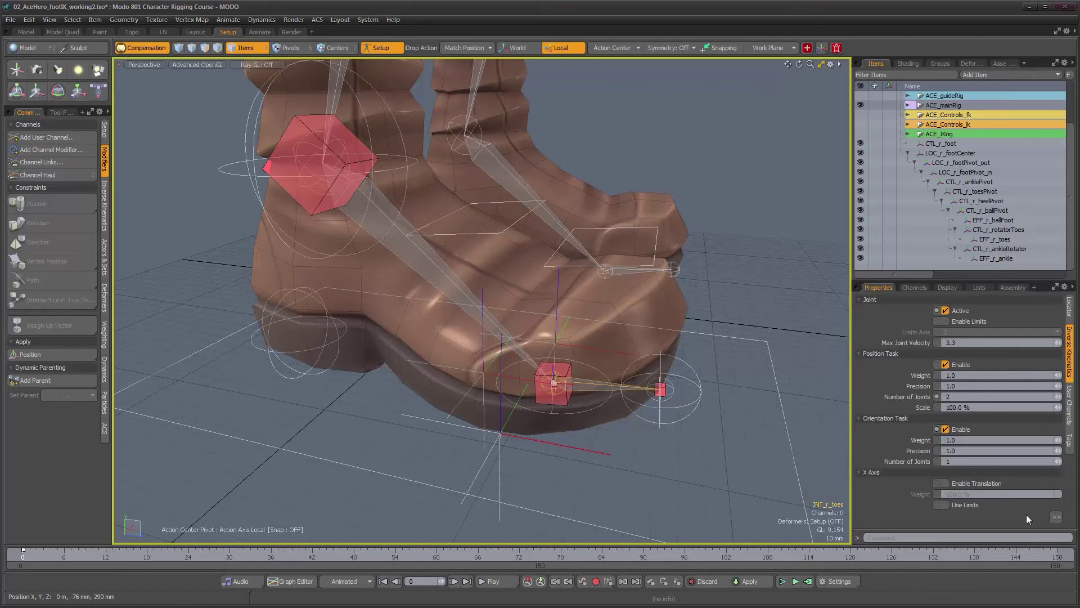
{"action": "left_click", "coordinate": [1056, 518]}
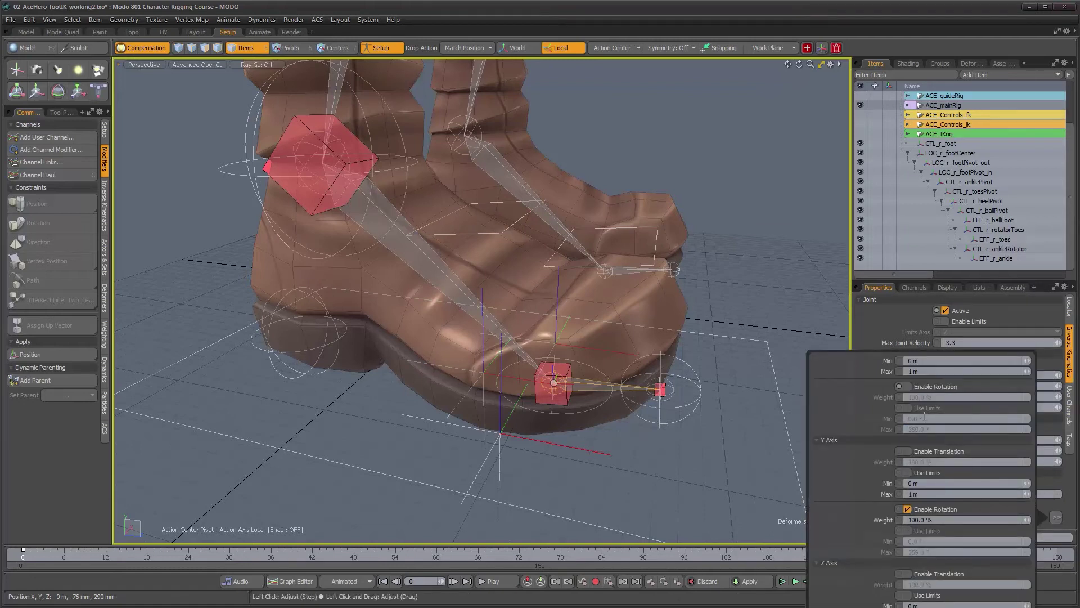
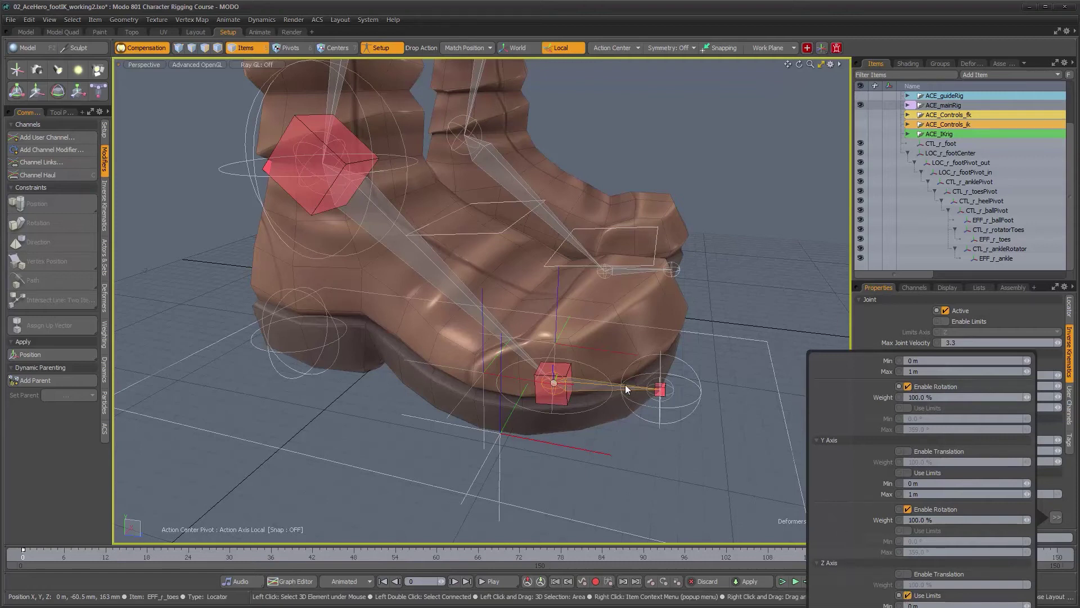
Test-rotate CTL_r_rotatorToes to check how the toe joint and effector follow, and undo the rotation.
{"action": "left_click", "coordinate": [498, 234]}
{"action": "left_click_drag", "start_coordinate": [504, 234], "coordinate": [642, 326], "text": "alt"}
{"action": "key", "text": "e"}
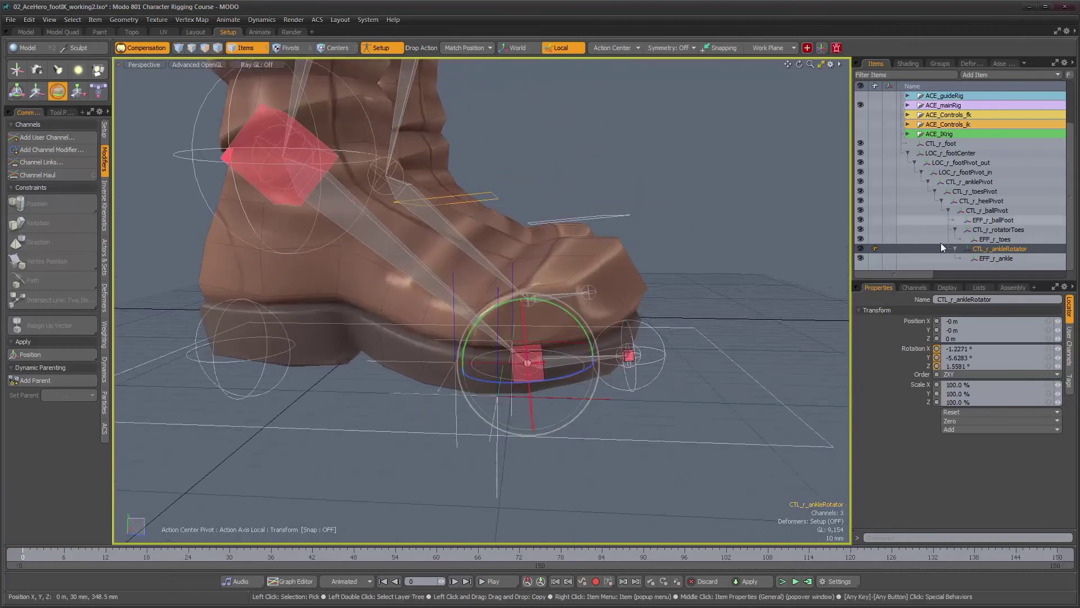
{"action": "left_click", "coordinate": [998, 230]}
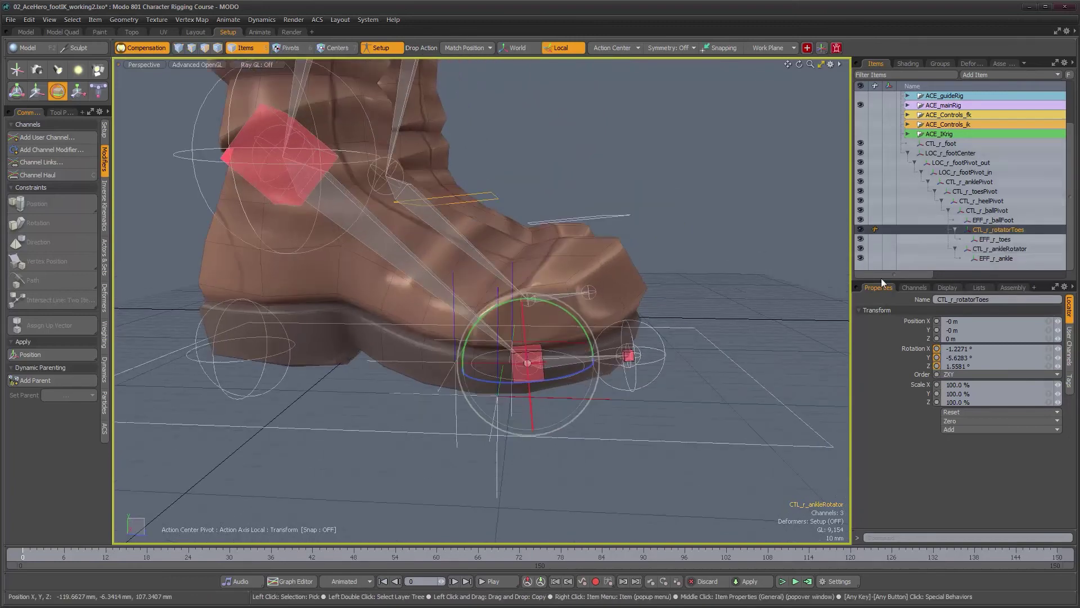
{"action": "left_click_drag", "start_coordinate": [617, 291], "coordinate": [622, 295], "text": "alt"}
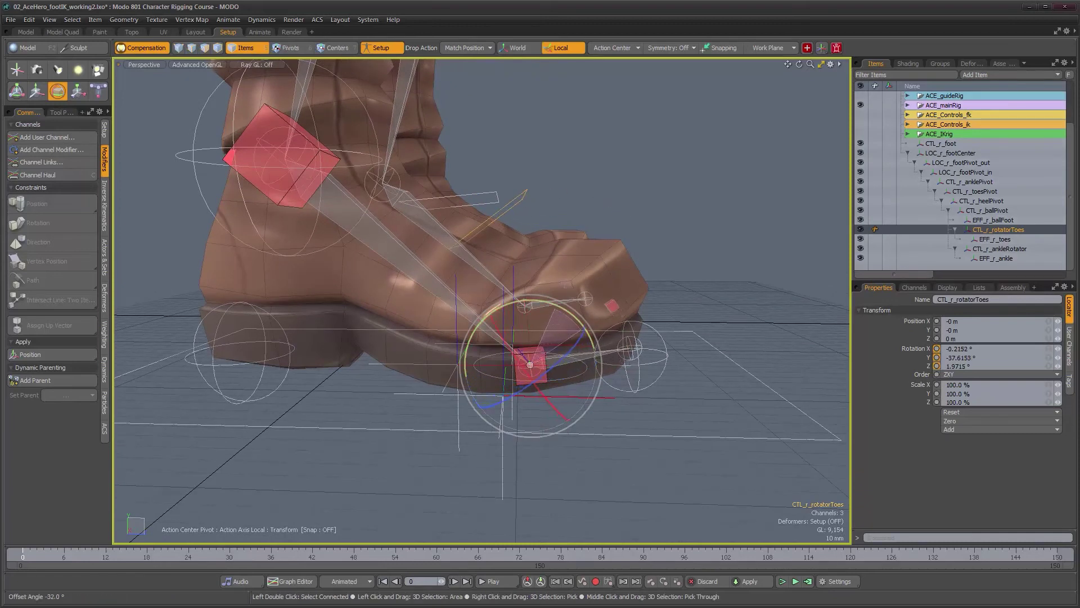
{"action": "left_click_drag", "start_coordinate": [478, 225], "coordinate": [594, 198]}
{"action": "middle_click_drag", "start_coordinate": [581, 253], "coordinate": [485, 266], "text": "alt"}
{"action": "right_click_drag", "start_coordinate": [485, 266], "coordinate": [466, 403], "text": "alt"}
{"action": "middle_click_drag", "start_coordinate": [465, 403], "coordinate": [513, 333], "text": "alt"}
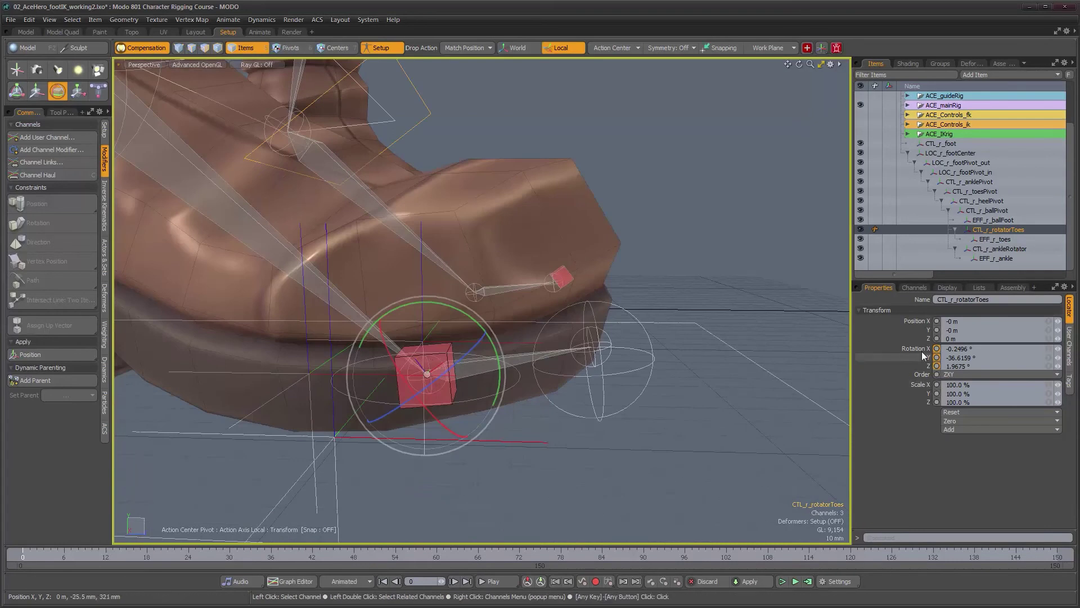
{"action": "right_click_drag", "start_coordinate": [532, 345], "coordinate": [463, 370], "text": "alt"}
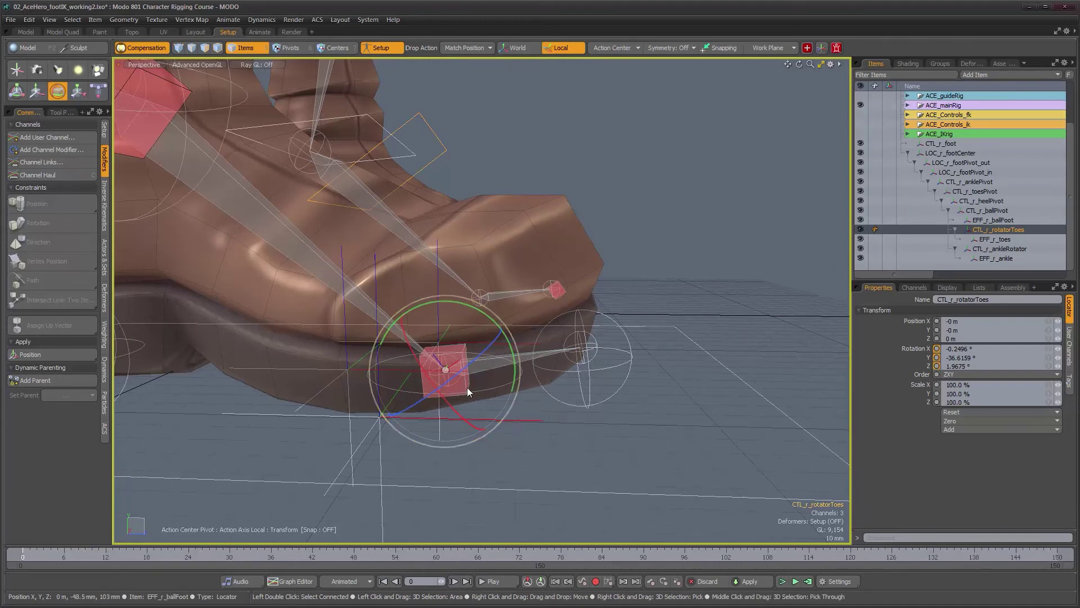
{"action": "key", "text": "ctrl+z"}
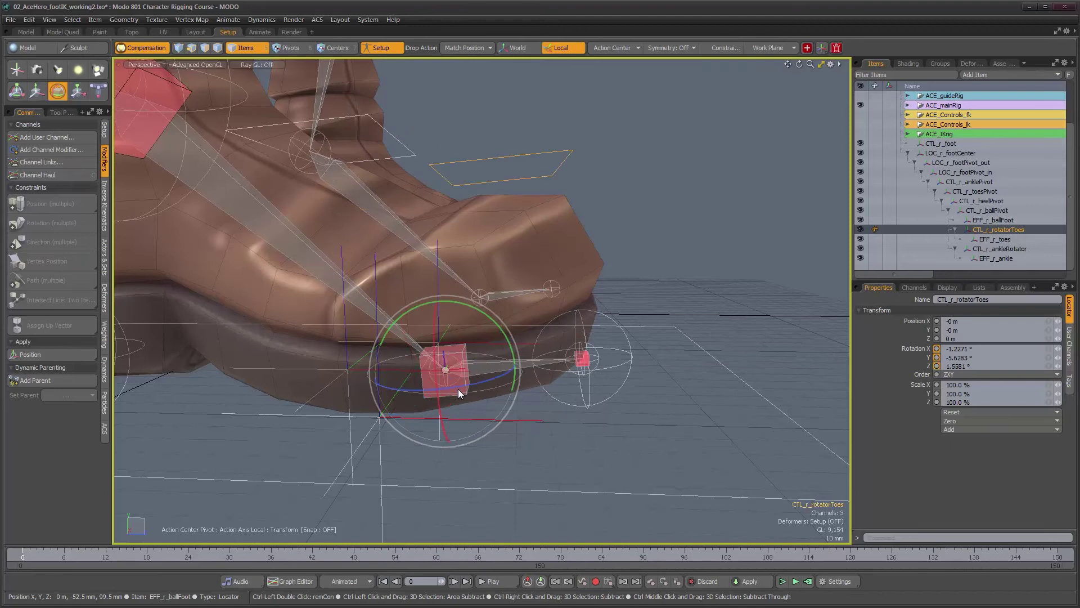
Examine the right foot's toe joint, JNT_r_toes, and its effectors from several angles and close up.
{"action": "left_click_drag", "start_coordinate": [460, 390], "coordinate": [518, 393], "text": "alt"}
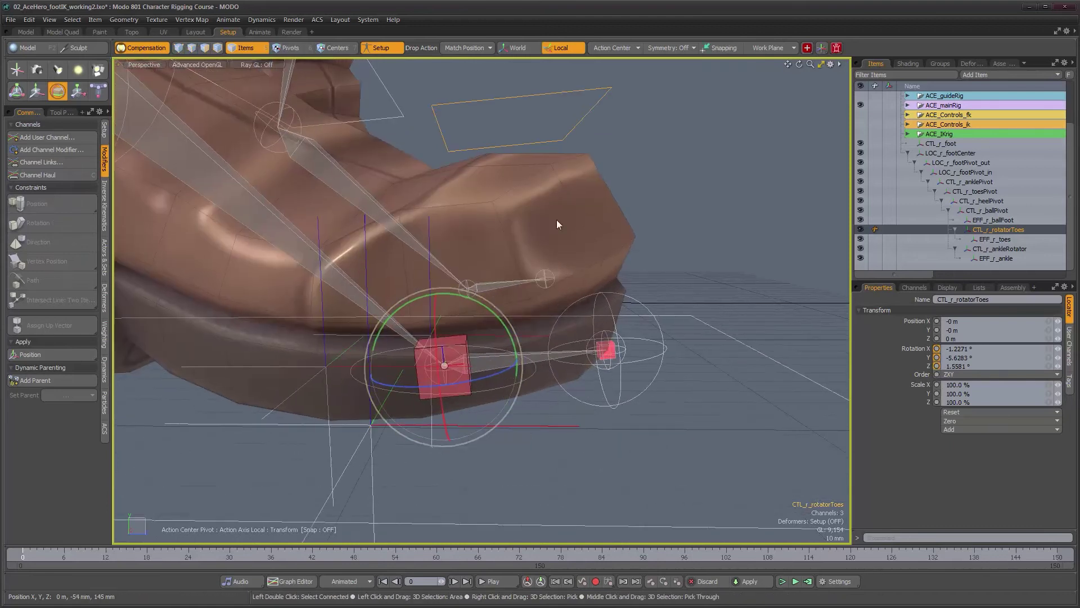
{"action": "left_click_drag", "start_coordinate": [494, 271], "coordinate": [493, 328], "text": "alt"}
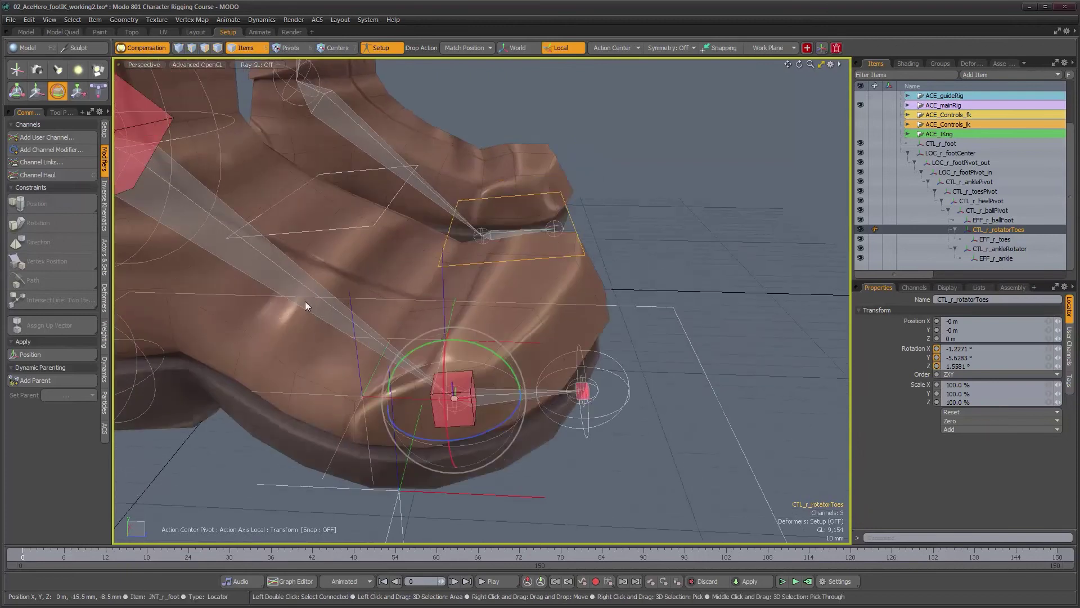
{"action": "left_click_drag", "start_coordinate": [518, 385], "coordinate": [549, 342], "text": "alt"}
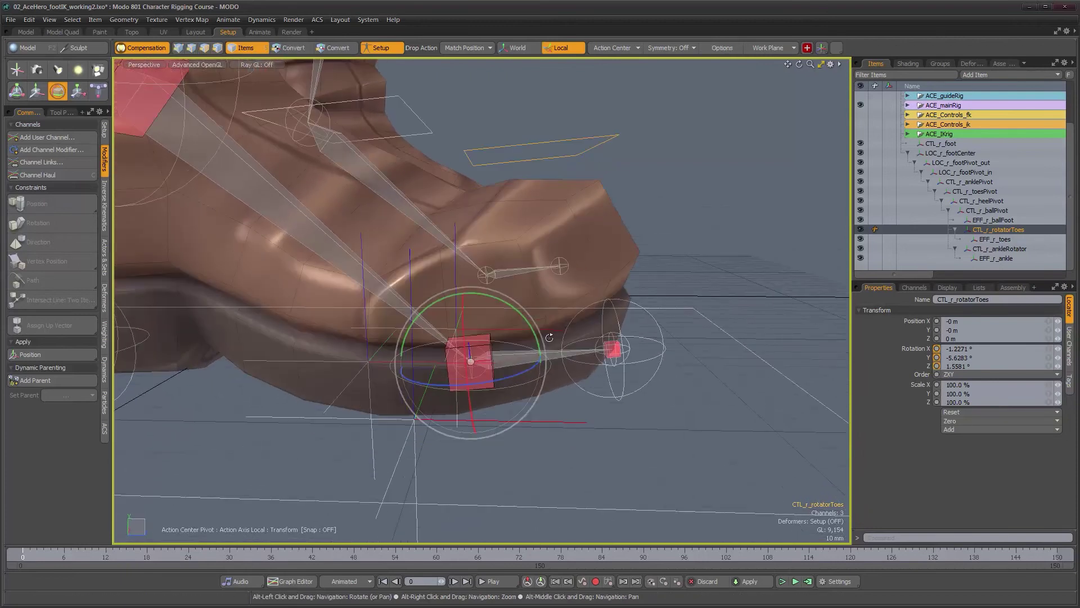
{"action": "key", "text": "q"}
{"action": "left_click_drag", "start_coordinate": [493, 365], "coordinate": [504, 338], "text": "alt"}
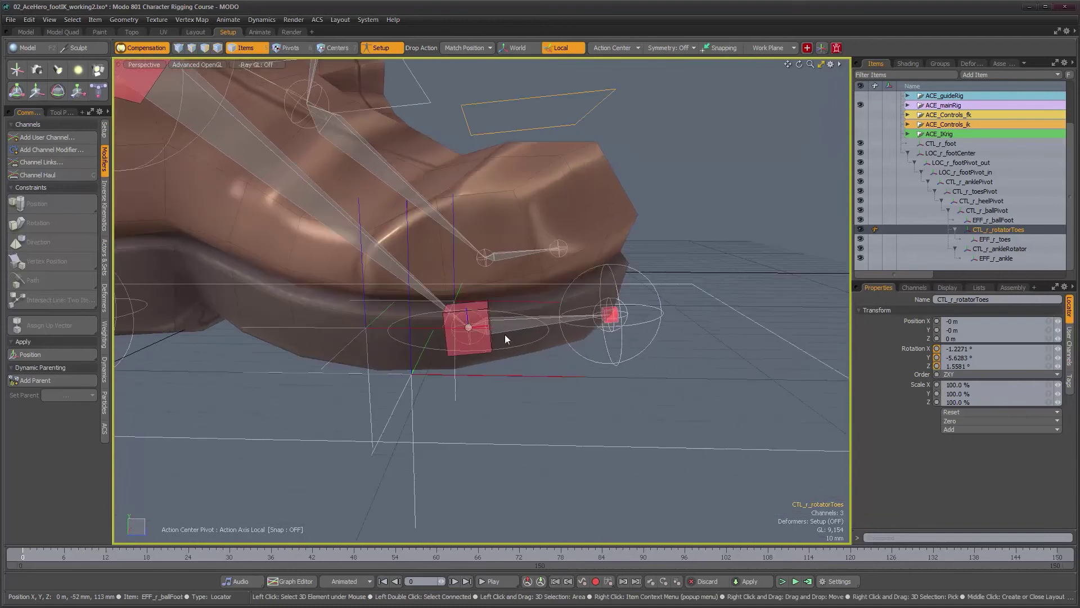
{"action": "left_click", "coordinate": [508, 323]}
{"action": "right_click_drag", "start_coordinate": [509, 352], "coordinate": [519, 328], "text": "alt"}
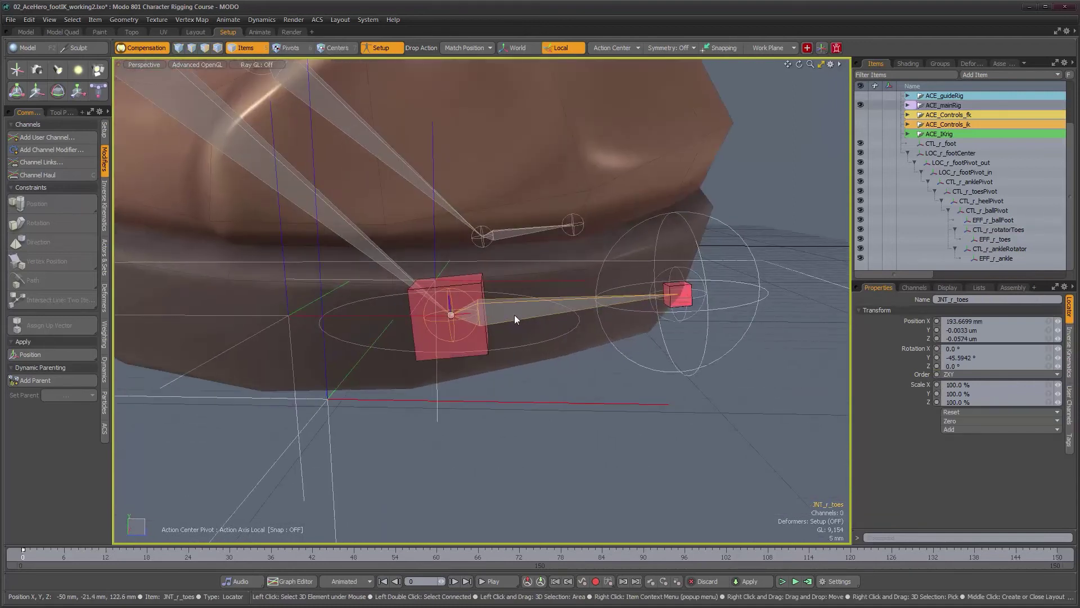
Add a Direction constraint that aims EFF_r_ballFoot at EFF_r_toes.
{"action": "left_click_drag", "start_coordinate": [515, 320], "coordinate": [495, 329], "text": "alt"}
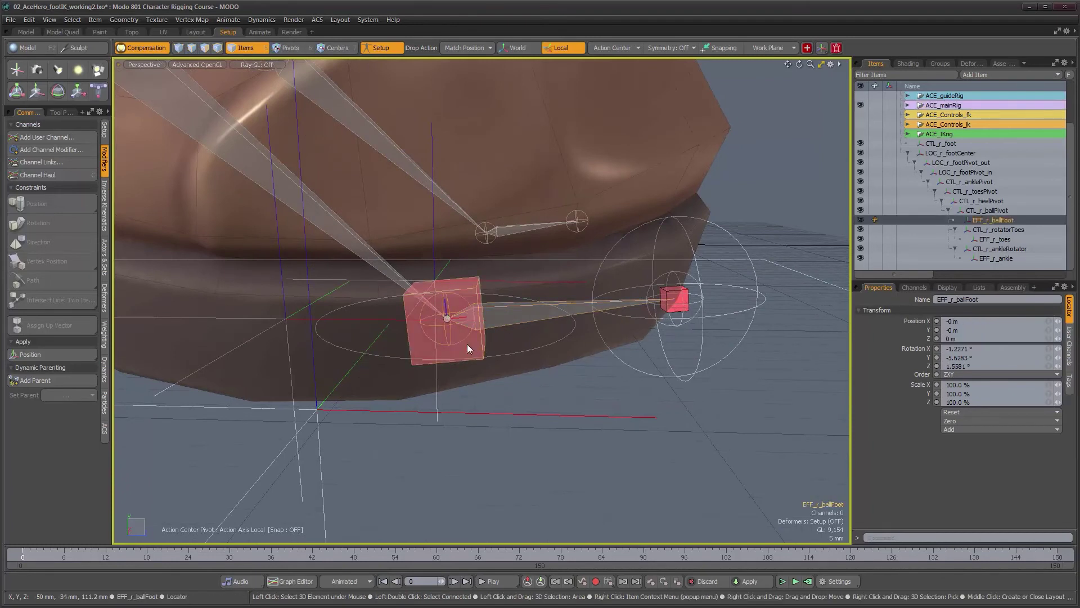
{"action": "left_click_drag", "start_coordinate": [495, 349], "coordinate": [495, 361], "text": "alt"}
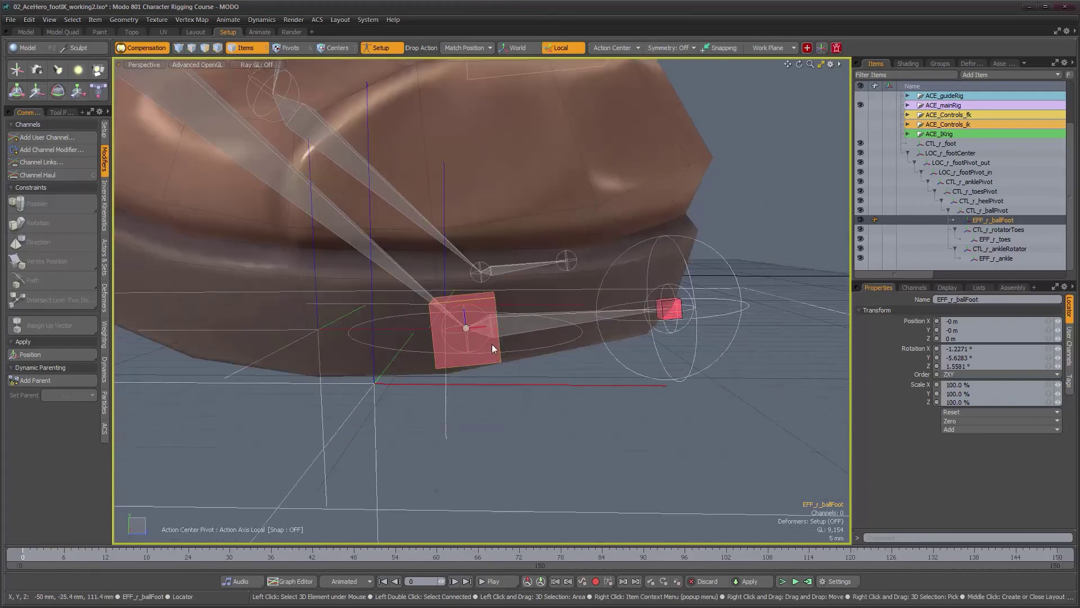
{"action": "left_click_drag", "start_coordinate": [596, 292], "coordinate": [523, 353], "text": "alt"}
{"action": "mouse_move", "coordinate": [518, 353]}
{"action": "right_mouse_down", "text": "alt"}
{"action": "mouse_move", "coordinate": [552, 356]}
{"action": "mouse_move", "coordinate": [521, 348]}
{"action": "right_mouse_up", "text": "alt"}
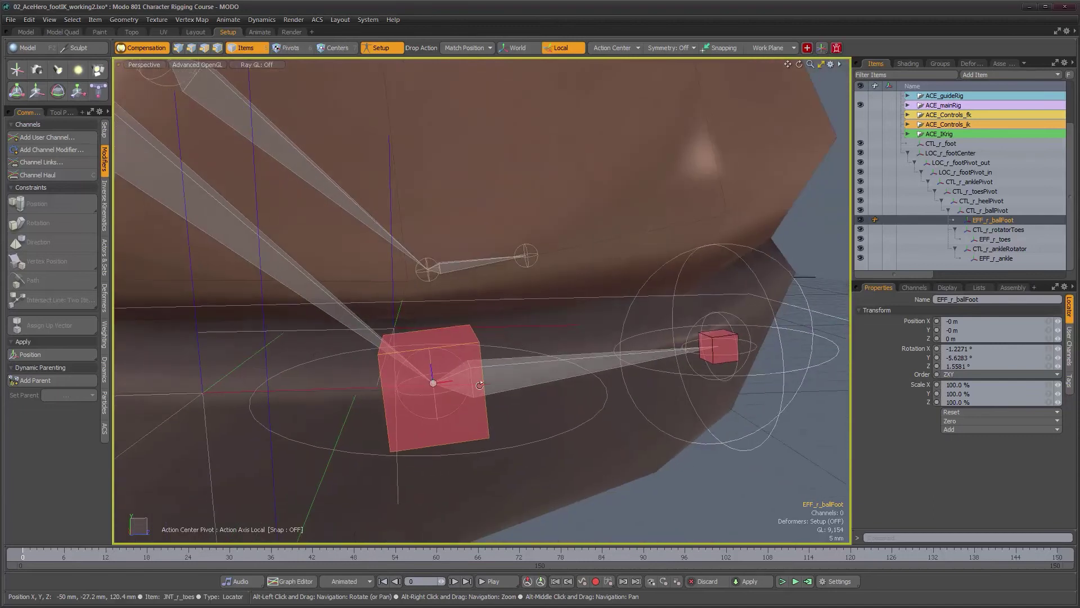
{"action": "left_click_drag", "start_coordinate": [480, 385], "coordinate": [488, 386], "text": "alt"}
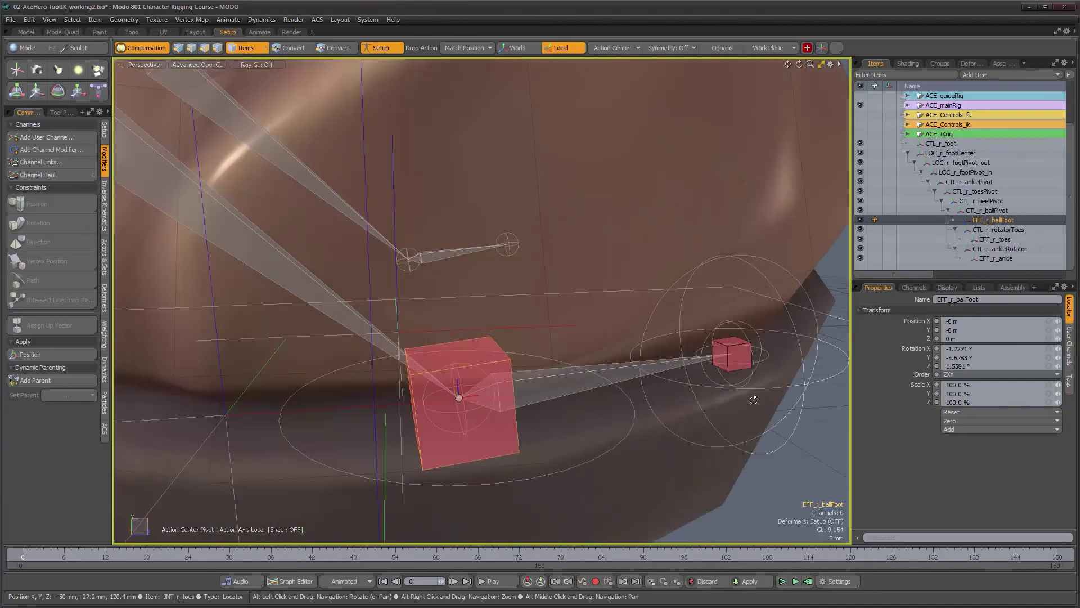
{"action": "left_click", "coordinate": [738, 360], "text": "shift"}
{"action": "left_click_drag", "start_coordinate": [680, 389], "coordinate": [679, 390], "text": "alt"}
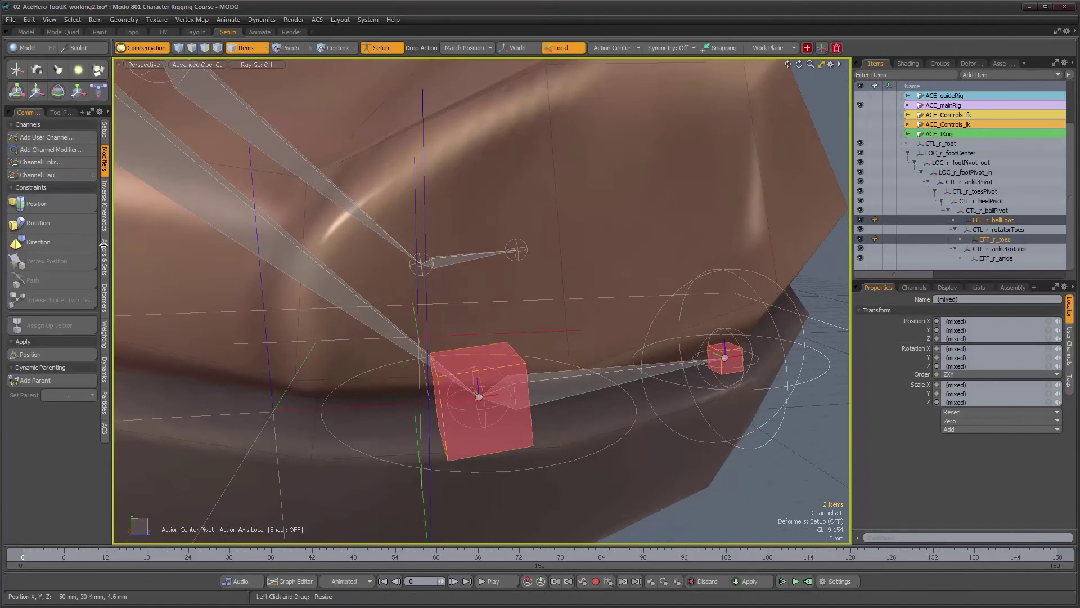
{"action": "left_click", "coordinate": [60, 242]}
{"action": "left_click_drag", "start_coordinate": [394, 349], "coordinate": [452, 351], "text": "alt"}
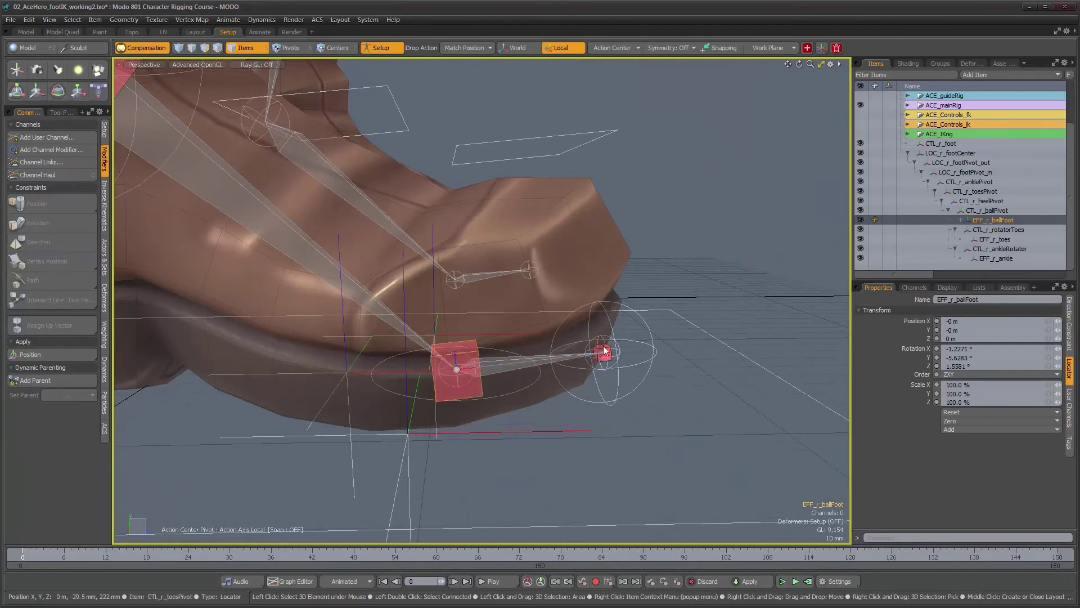
Test-rotate CTL_r_rotatorToes with the direction constraint in place, and undo the rotation.
{"action": "left_click", "coordinate": [994, 210]}
{"action": "left_click_drag", "start_coordinate": [563, 371], "coordinate": [581, 375], "text": "alt"}
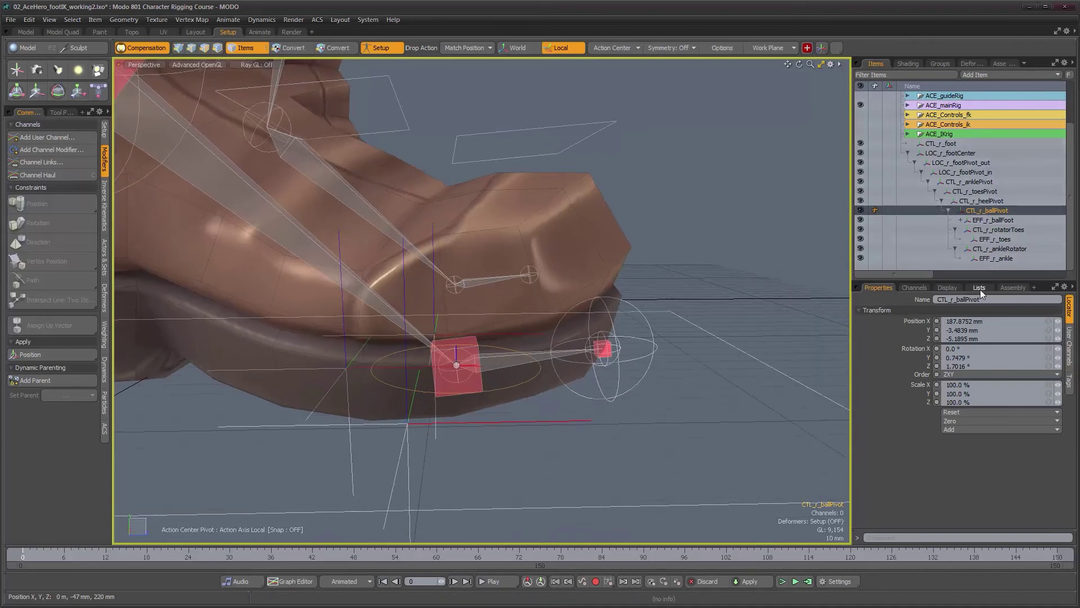
{"action": "left_click", "coordinate": [1002, 232]}
{"action": "left_click_drag", "start_coordinate": [470, 263], "coordinate": [481, 260], "text": "alt"}
{"action": "key", "text": "e"}
{"action": "left_click_drag", "start_coordinate": [472, 298], "coordinate": [495, 245], "text": "alt"}
{"action": "key", "text": "ctrl+z"}
{"action": "left_click_drag", "start_coordinate": [484, 293], "coordinate": [417, 316], "text": "alt"}
{"action": "scroll", "coordinate": [417, 315], "scroll_direction": "down", "scroll_amount": 2}
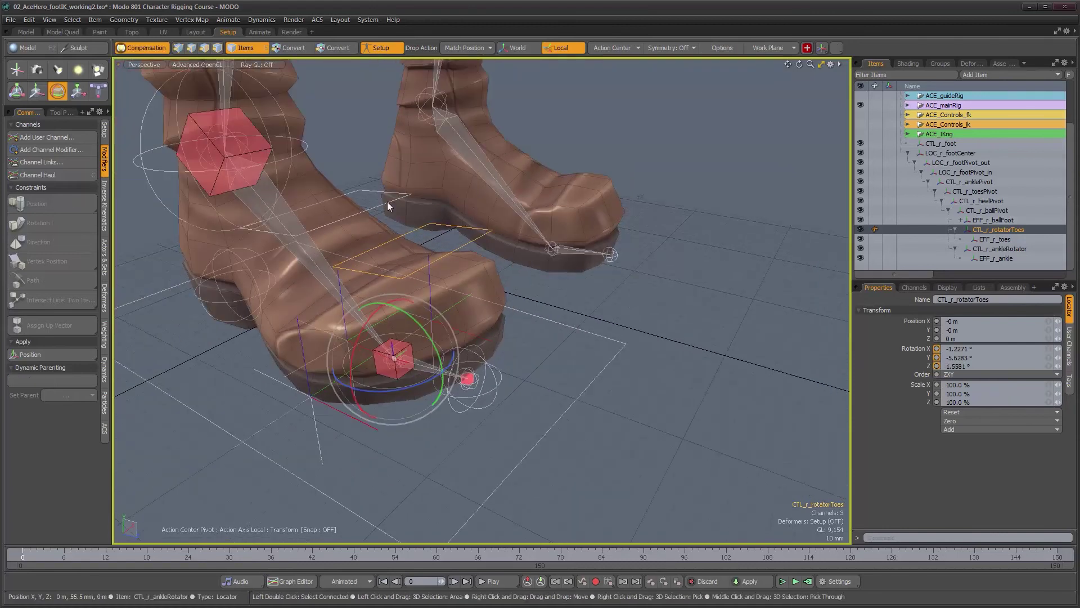
Test-rotate CTL_r_ankleRotator with the direction constraint in place, and restore its original rotation.
{"action": "key", "text": "space"}
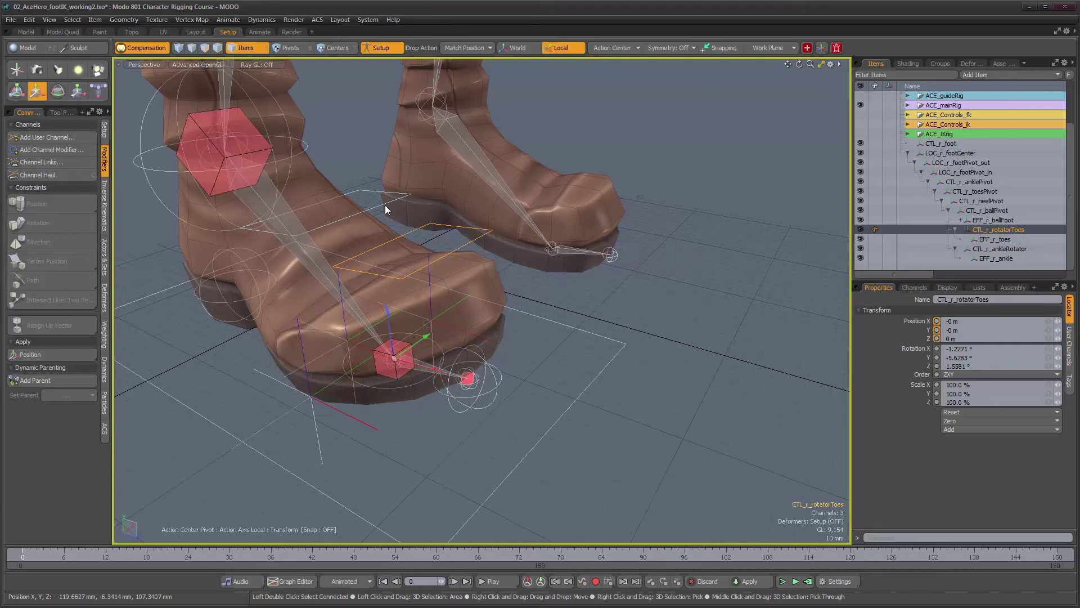
{"action": "key", "text": "Right"}
{"action": "key", "text": "e"}
{"action": "left_click_drag", "start_coordinate": [351, 362], "coordinate": [504, 383]}
{"action": "scroll", "coordinate": [366, 359], "scroll_direction": "down", "scroll_amount": 3}
{"action": "key", "text": "space"}
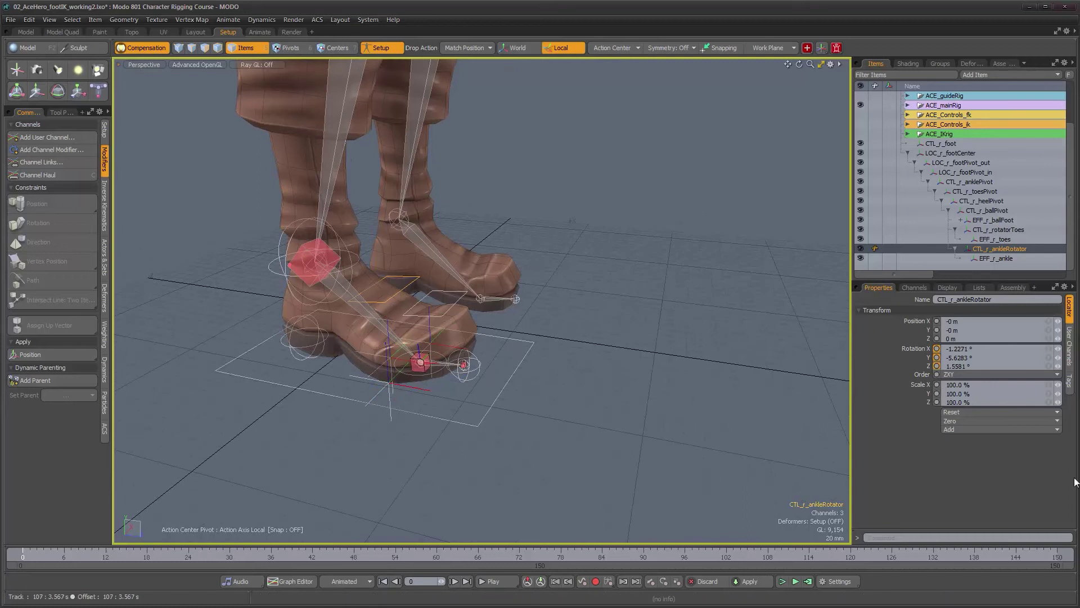
Test-rotate the main foot control CTL_r_foot to check that the whole foot follows, and undo the rotation.
{"action": "left_click_drag", "start_coordinate": [528, 376], "coordinate": [506, 384], "text": "alt"}
{"action": "left_click_drag", "start_coordinate": [484, 309], "coordinate": [521, 407], "text": "alt"}
{"action": "left_click", "coordinate": [531, 420]}
{"action": "key", "text": "e"}
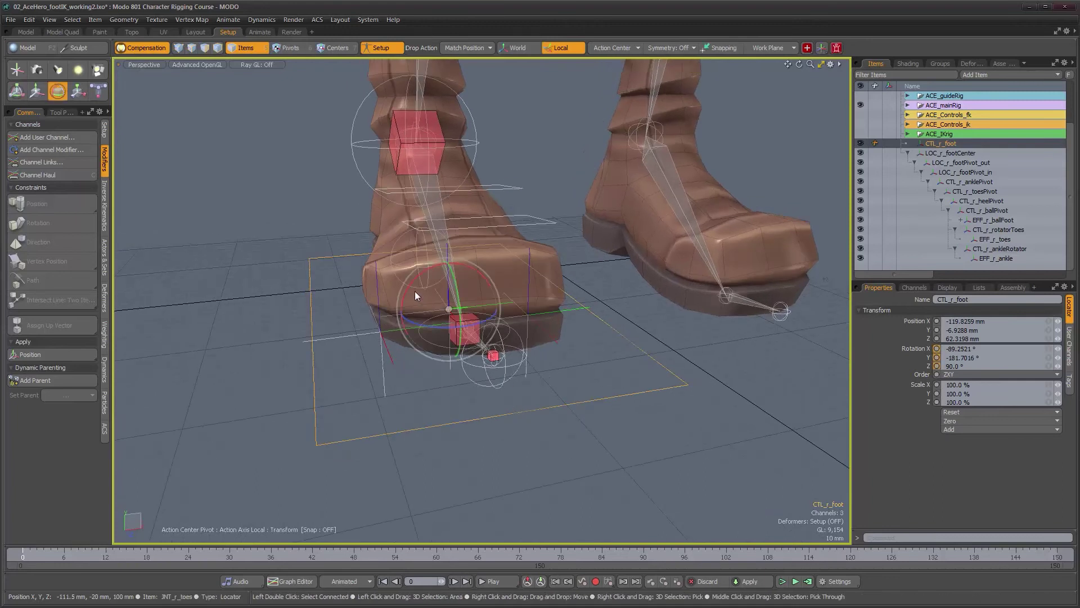
{"action": "mouse_move", "coordinate": [409, 285]}
{"action": "left_mouse_down"}
{"action": "mouse_move", "coordinate": [428, 268]}
{"action": "mouse_move", "coordinate": [404, 292]}
{"action": "mouse_move", "coordinate": [403, 324]}
{"action": "mouse_move", "coordinate": [403, 297]}
{"action": "mouse_move", "coordinate": [423, 272]}
{"action": "left_mouse_up"}
{"action": "key", "text": "ctrl+z"}
{"action": "left_click_drag", "start_coordinate": [479, 361], "coordinate": [515, 350], "text": "alt"}
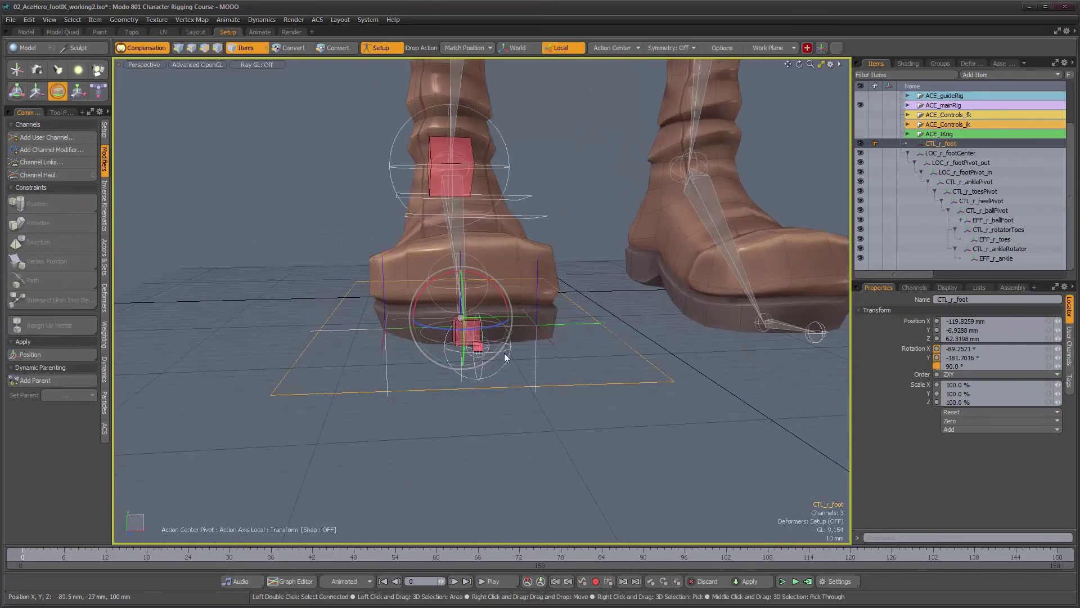
Bring up the schematic alongside the 3D view and examine the rotation constraint nodes in the existing workspace.
{"action": "key", "text": "KP_0"}
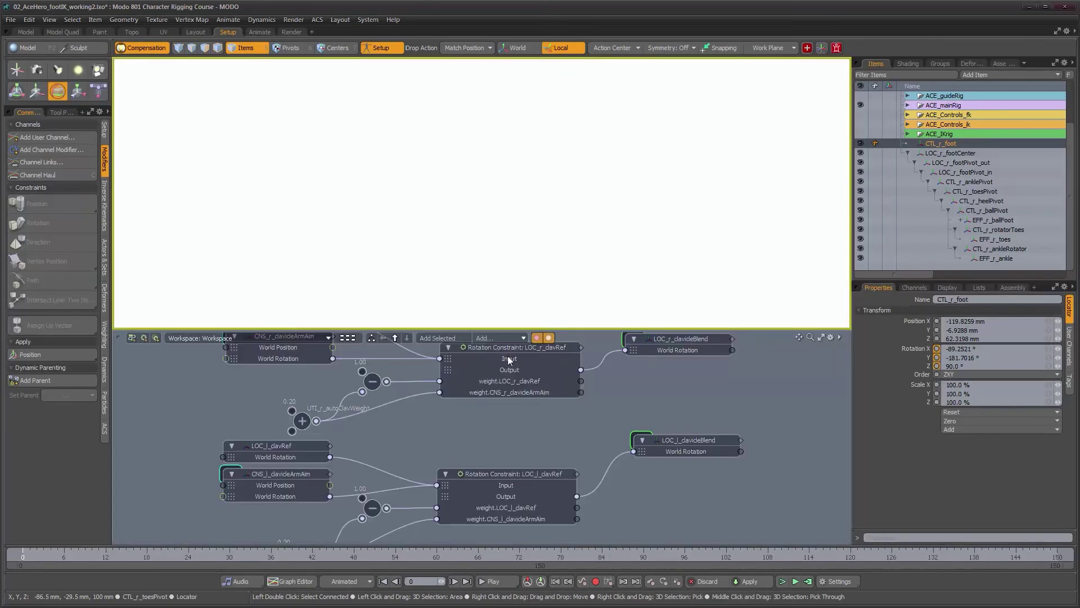
{"action": "right_click_drag", "start_coordinate": [545, 425], "coordinate": [525, 429], "text": "alt"}
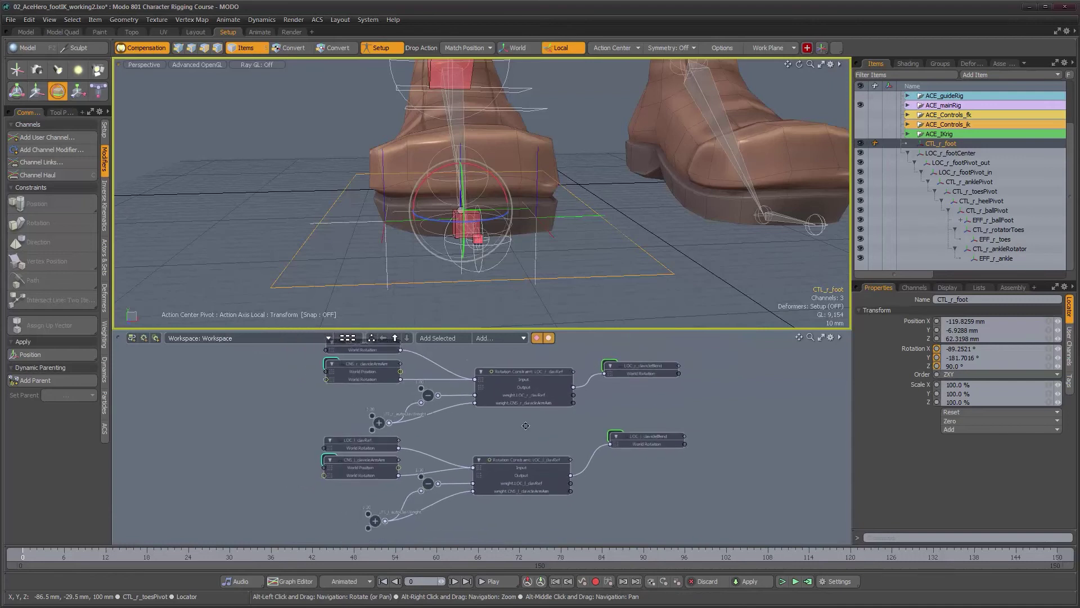
{"action": "left_click_drag", "start_coordinate": [526, 429], "coordinate": [442, 451], "text": "alt"}
{"action": "right_click_drag", "start_coordinate": [441, 451], "coordinate": [460, 454], "text": "alt"}
{"action": "left_click_drag", "start_coordinate": [460, 454], "coordinate": [487, 455], "text": "alt"}
{"action": "right_click_drag", "start_coordinate": [487, 456], "coordinate": [471, 451], "text": "alt"}
{"action": "left_click_drag", "start_coordinate": [471, 451], "coordinate": [483, 437], "text": "alt"}
{"action": "right_click_drag", "start_coordinate": [483, 437], "coordinate": [476, 439], "text": "alt"}
{"action": "left_click_drag", "start_coordinate": [475, 439], "coordinate": [592, 444], "text": "alt"}
{"action": "left_click_drag", "start_coordinate": [671, 445], "coordinate": [397, 454], "text": "alt"}
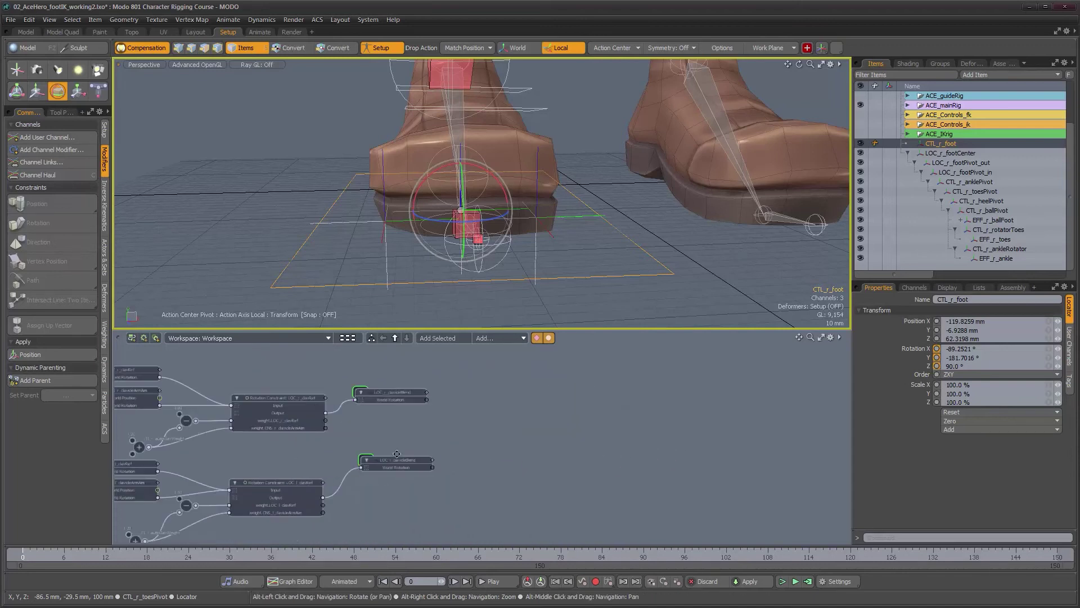
{"action": "left_click_drag", "start_coordinate": [644, 447], "coordinate": [793, 448], "text": "alt"}
{"action": "right_click_drag", "start_coordinate": [580, 434], "coordinate": [560, 438], "text": "alt"}
{"action": "left_click_drag", "start_coordinate": [561, 437], "coordinate": [573, 431], "text": "alt"}
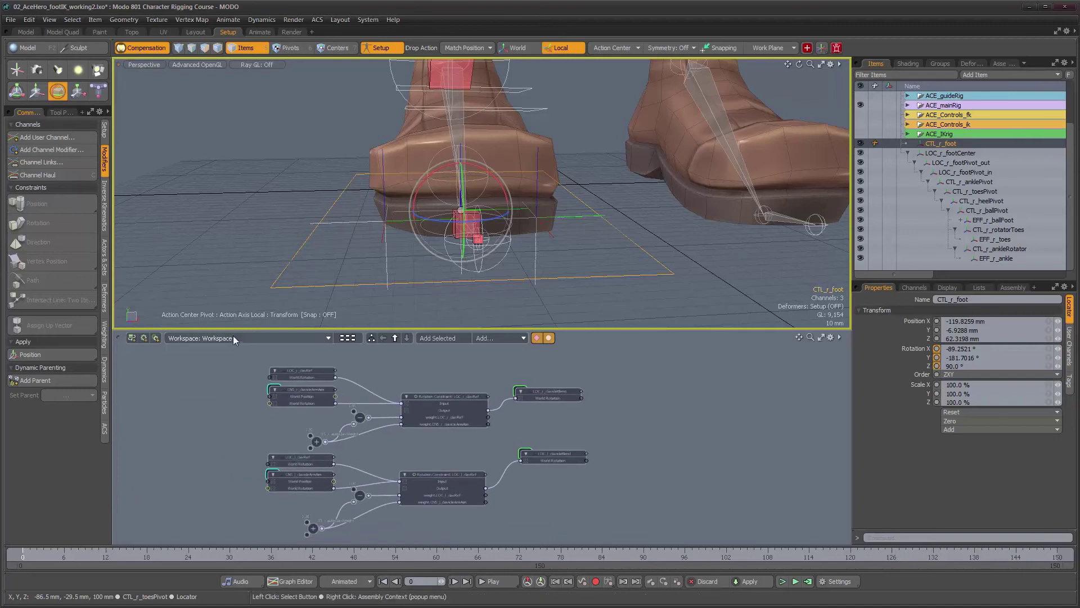
Create a new schematic workspace named Feet Rigs.
{"action": "left_click", "coordinate": [131, 338]}
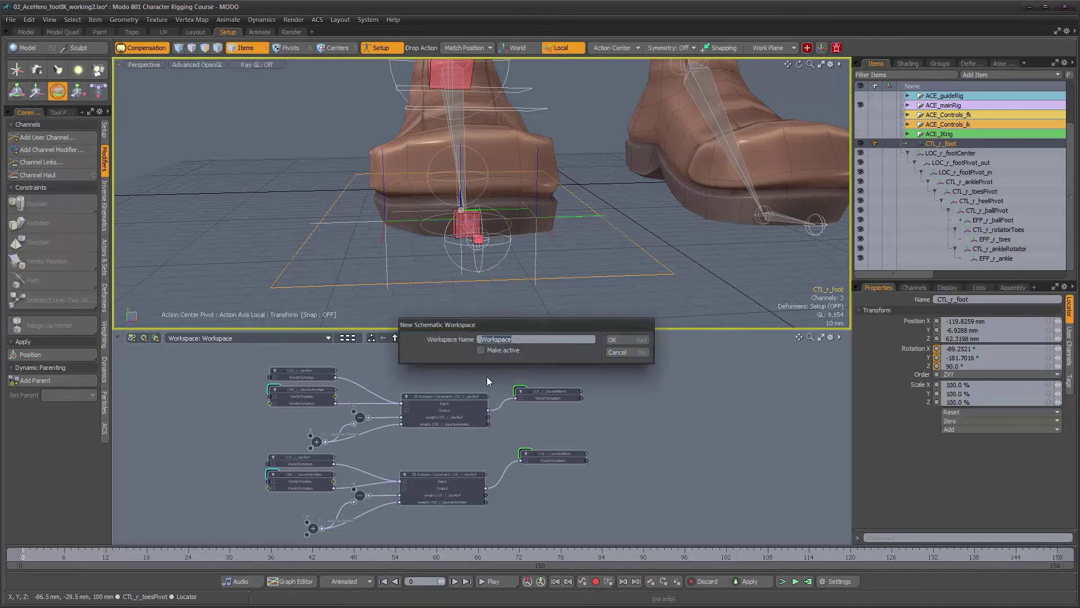
{"action": "type", "text": "Feet Rigs"}
{"action": "left_click", "coordinate": [613, 341]}
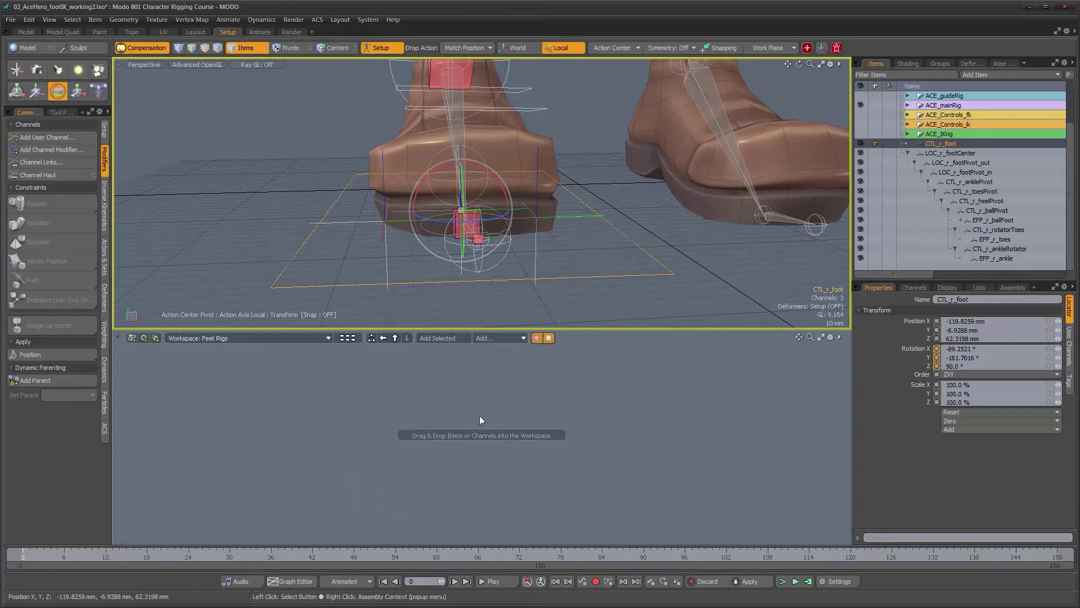
Rename the existing schematic workspace as Clavicles Rig, and reopen the Feet Rigs workspace.
{"action": "left_click", "coordinate": [395, 338]}
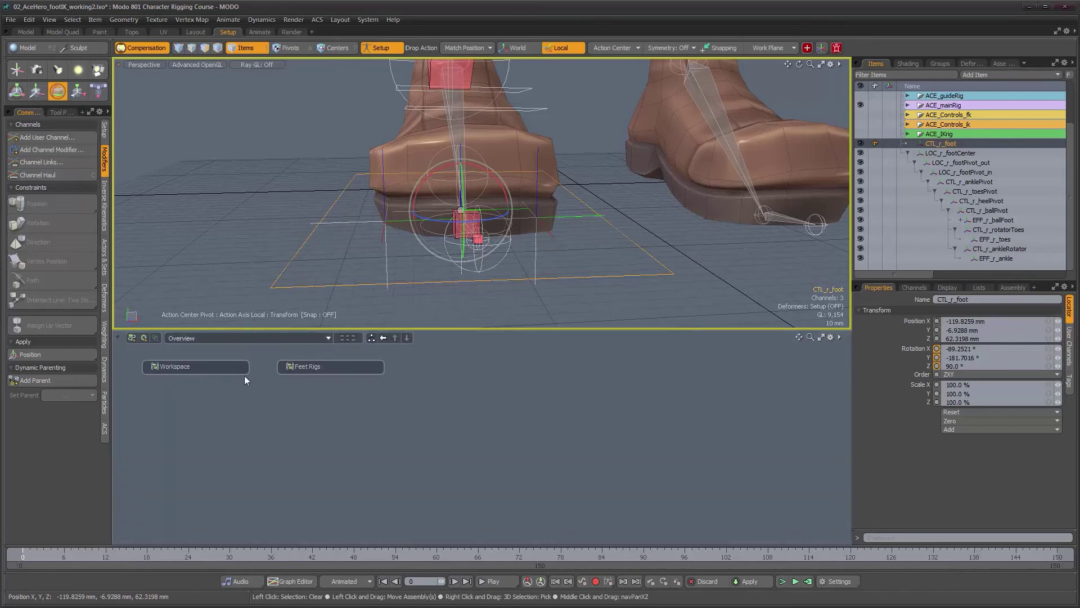
{"action": "left_click", "coordinate": [187, 370]}
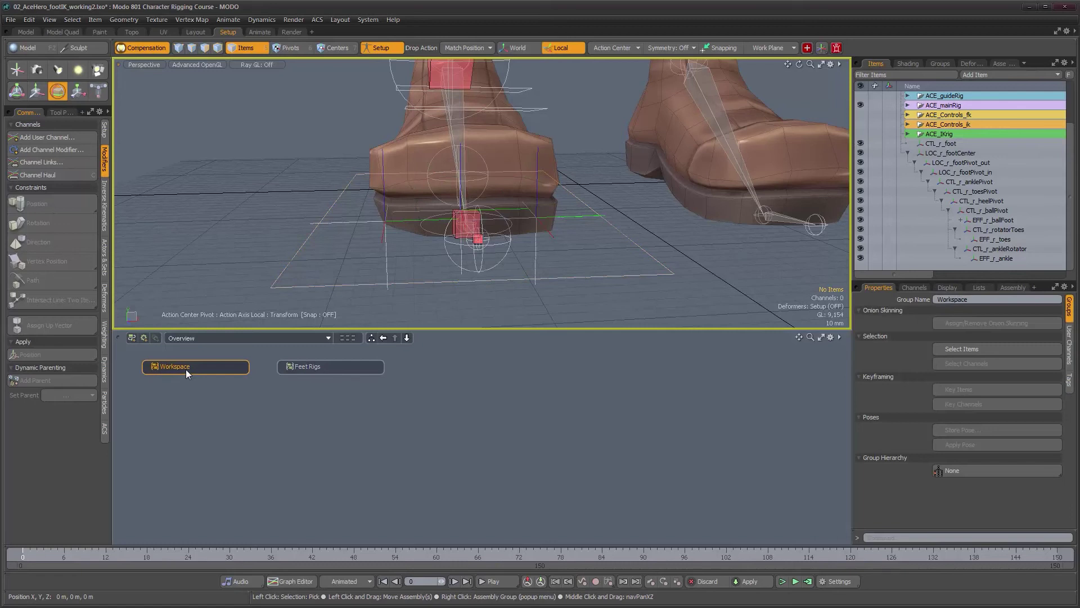
{"action": "right_click", "coordinate": [185, 369]}
{"action": "left_click", "coordinate": [186, 377]}
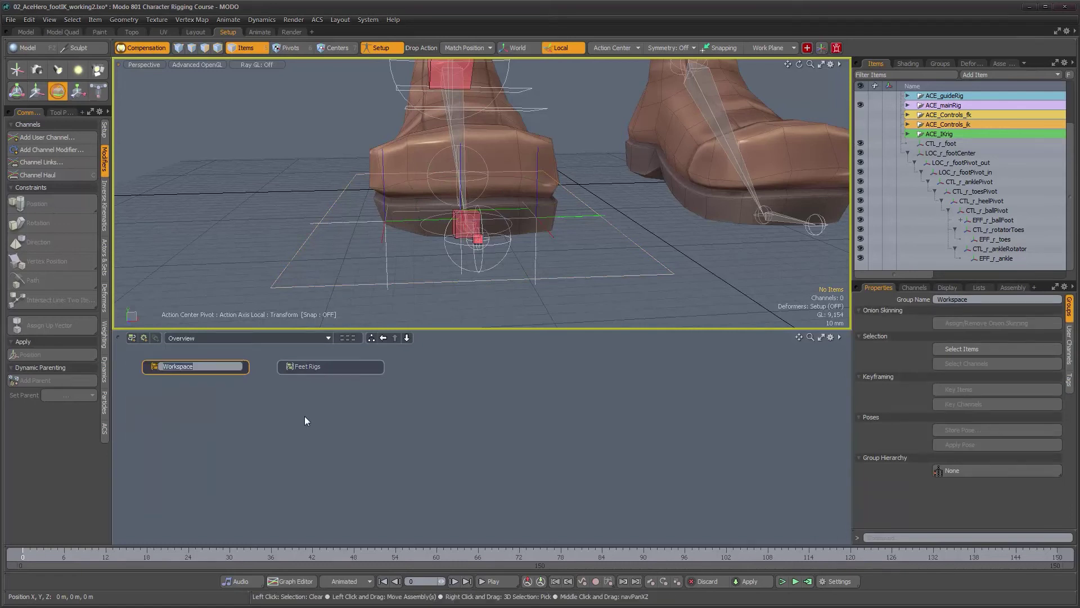
{"action": "type", "text": "Clavicles Rig"}
{"action": "key", "text": "Return"}
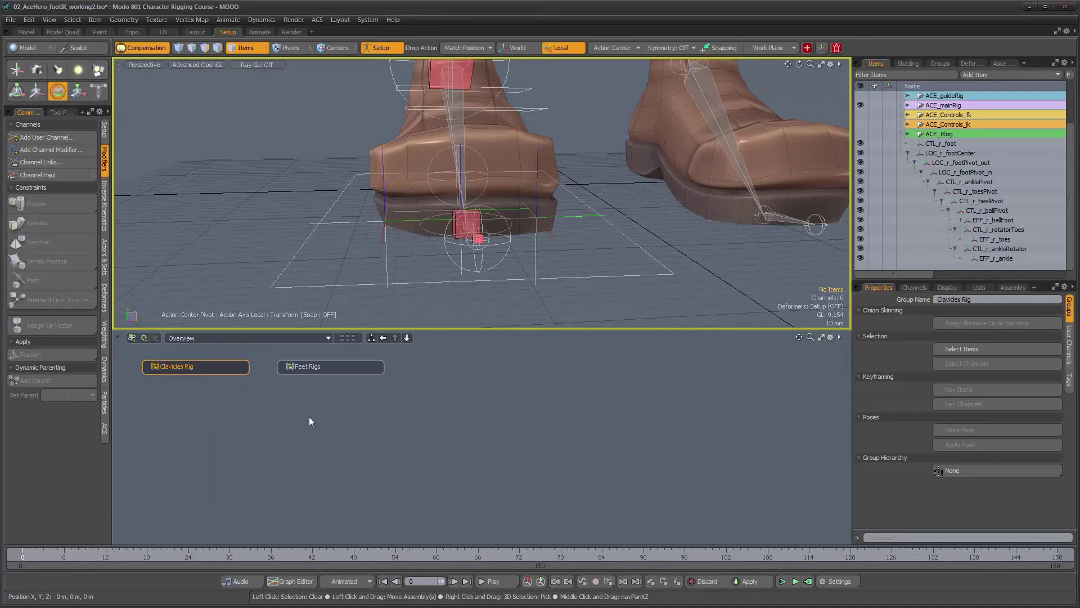
{"action": "double_click", "coordinate": [315, 367]}
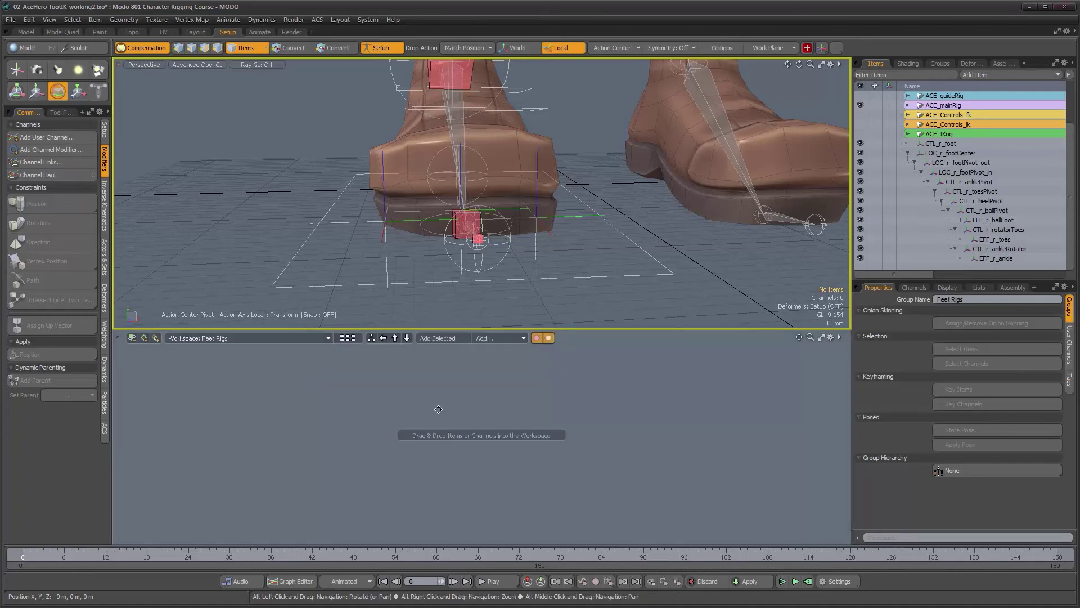
Add CTL_r_foot, LOC_r_footPivot_in and LOC_r_footPivot_out to the Feet Rigs workspace.
{"action": "left_click_drag", "start_coordinate": [498, 278], "coordinate": [488, 302], "text": "alt"}
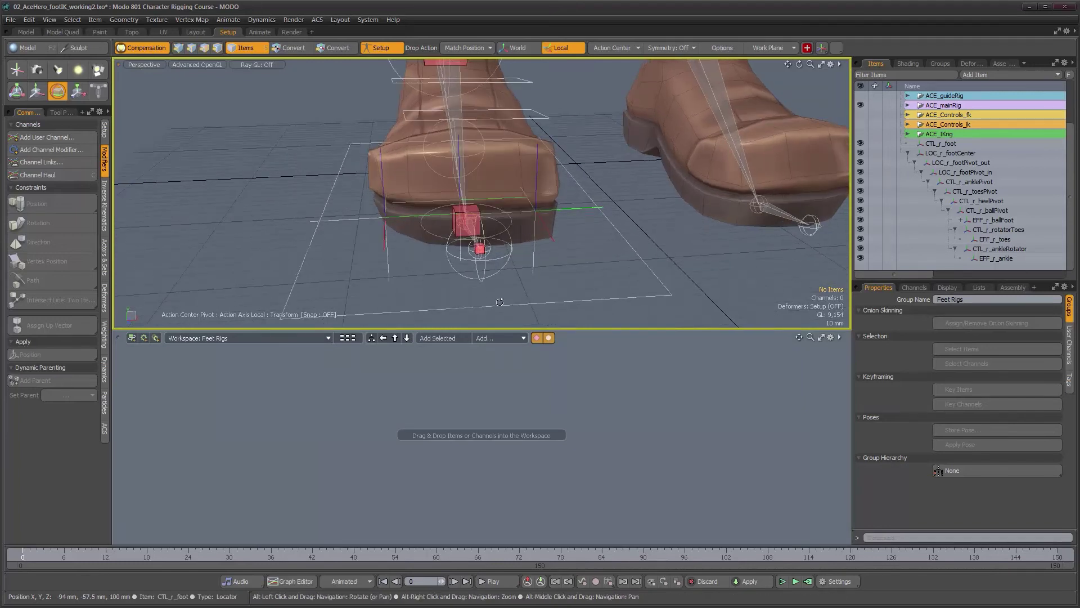
{"action": "scroll", "coordinate": [480, 306], "scroll_direction": "down", "scroll_amount": 3}
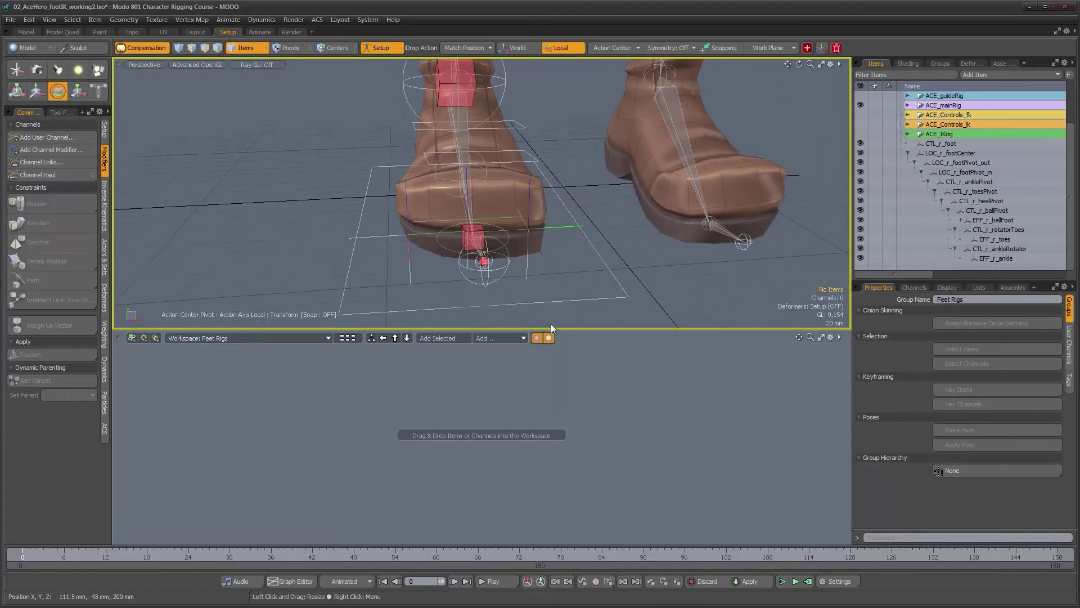
{"action": "left_click", "coordinate": [572, 299]}
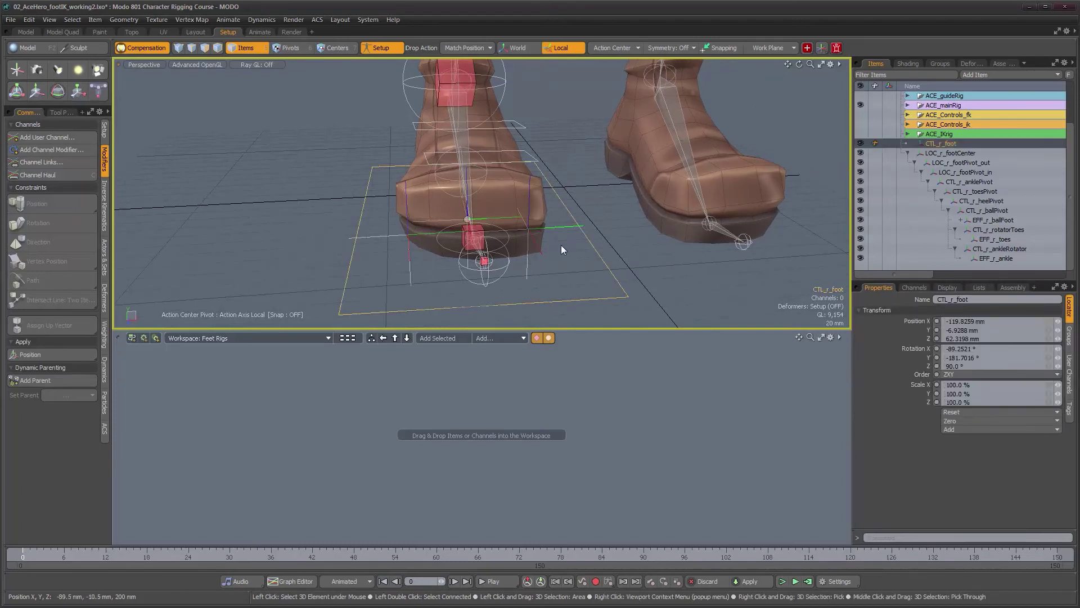
{"action": "left_click", "coordinate": [560, 228], "text": "shift"}
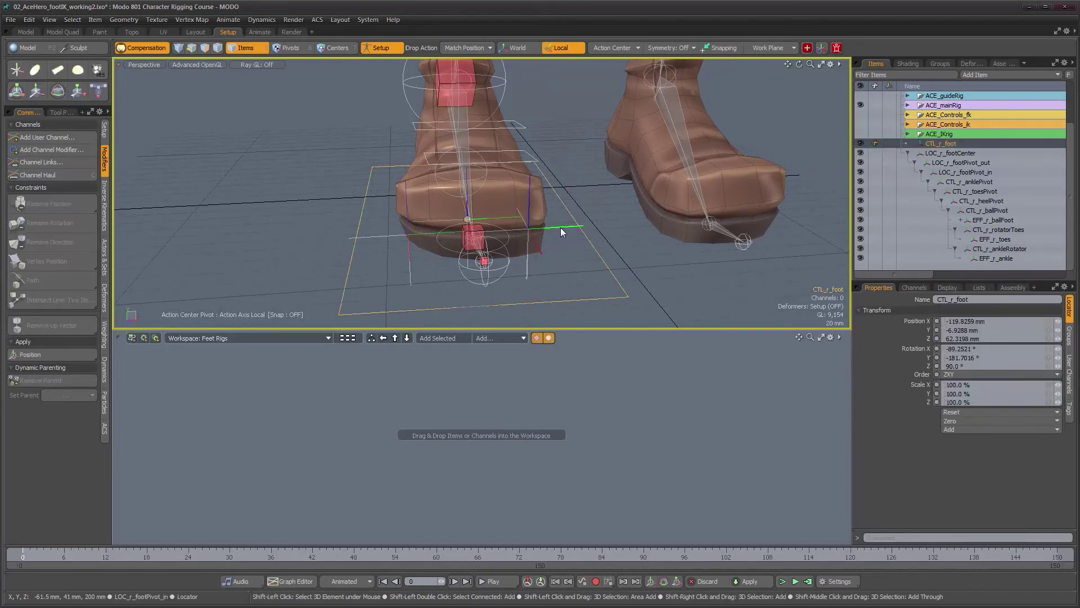
{"action": "left_click", "coordinate": [373, 237], "text": "shift"}
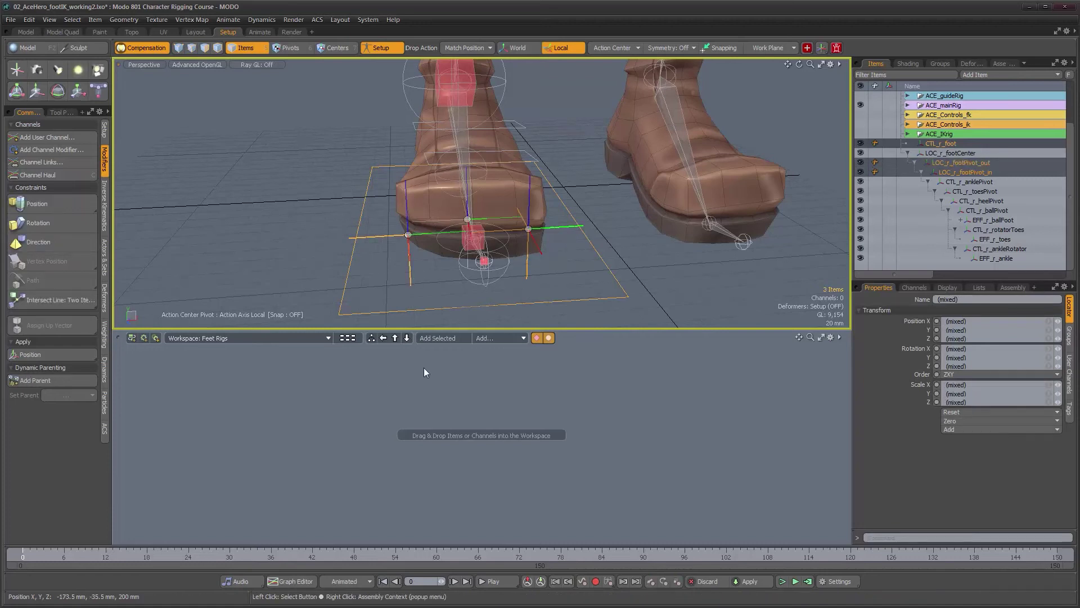
{"action": "left_click", "coordinate": [436, 339]}
{"action": "left_click", "coordinate": [593, 484]}
Examine the rotation and move axes of LOC_r_footPivot_out in relation to CTL_r_foot in the 3D view.
{"action": "left_click", "coordinate": [462, 272]}
{"action": "left_click_drag", "start_coordinate": [462, 273], "coordinate": [439, 262], "text": "alt"}
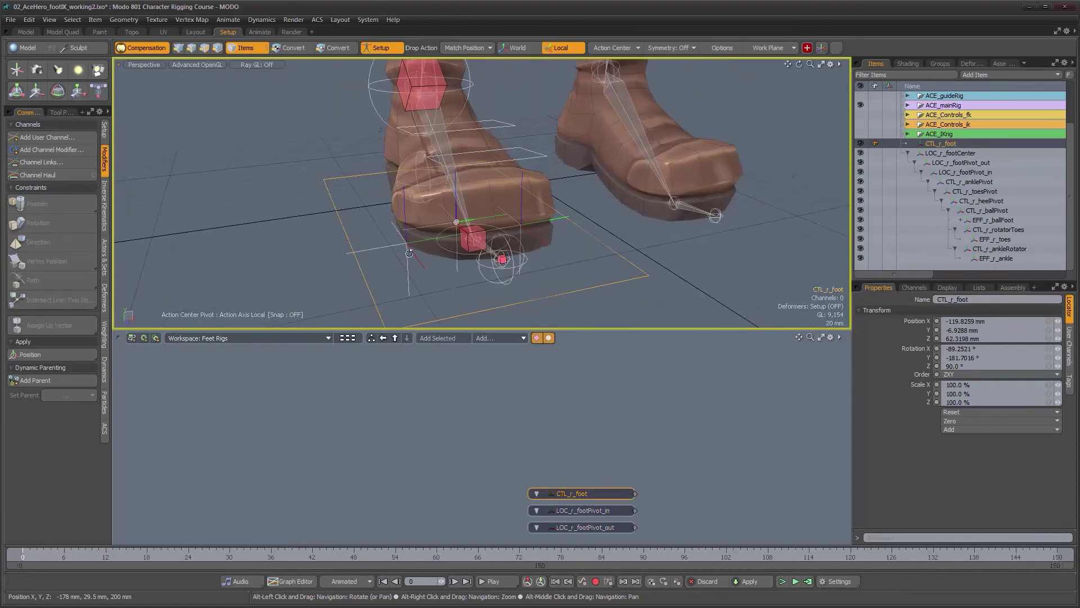
{"action": "left_click", "coordinate": [410, 282]}
{"action": "key", "text": "e"}
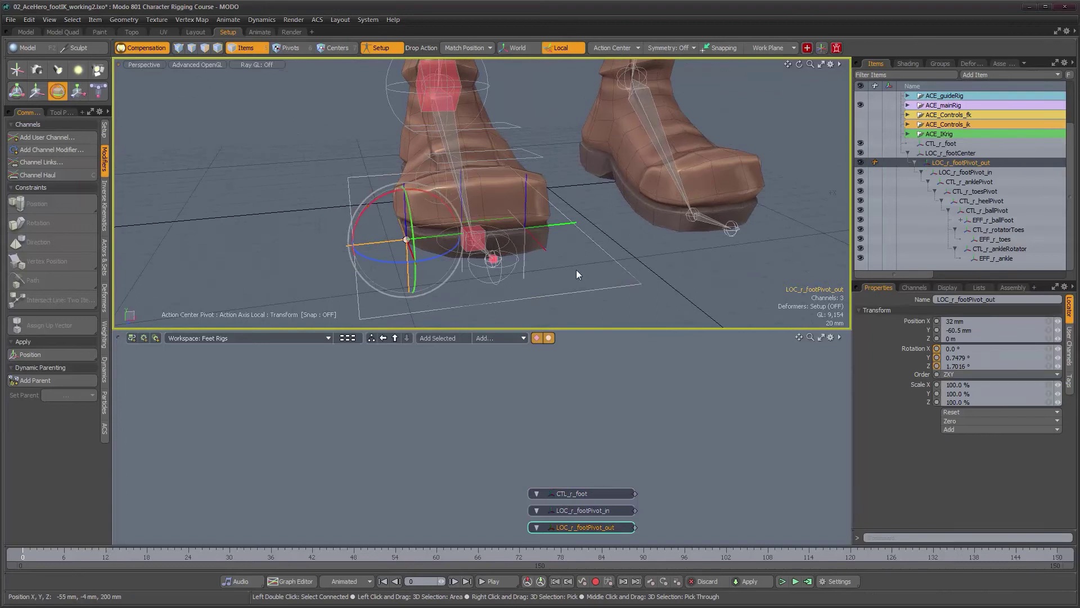
{"action": "key", "text": "w"}
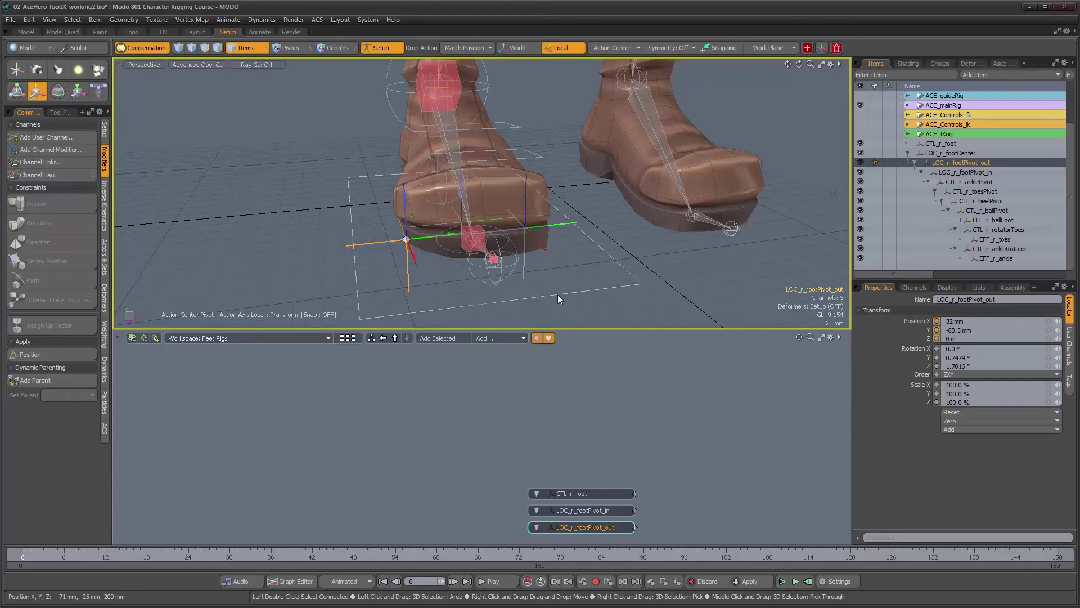
{"action": "key", "text": "space"}
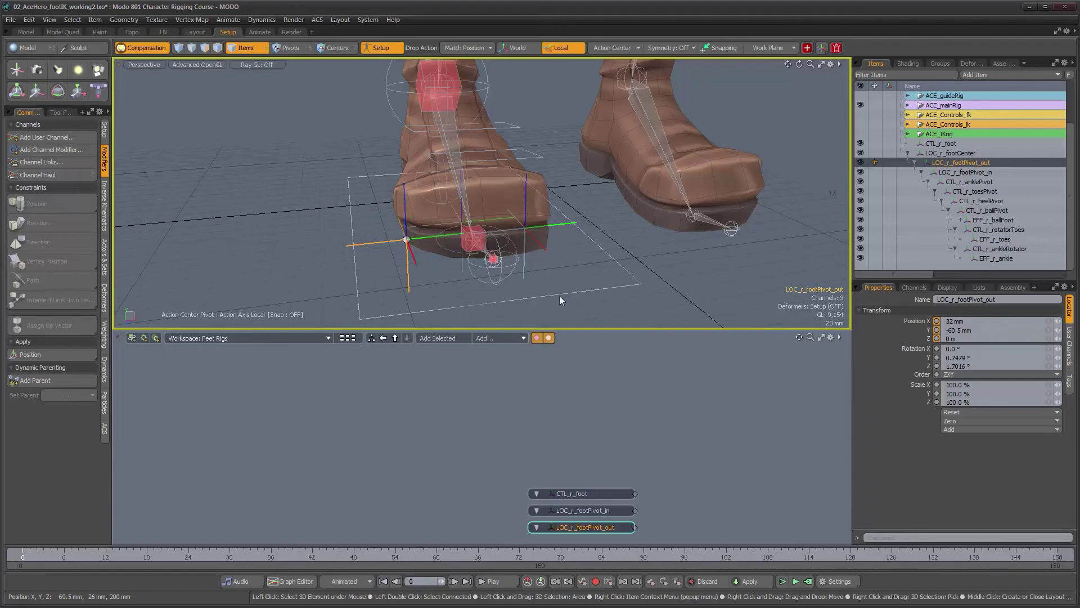
{"action": "left_click", "coordinate": [559, 299]}
{"action": "left_click_drag", "start_coordinate": [536, 271], "coordinate": [541, 273], "text": "alt"}
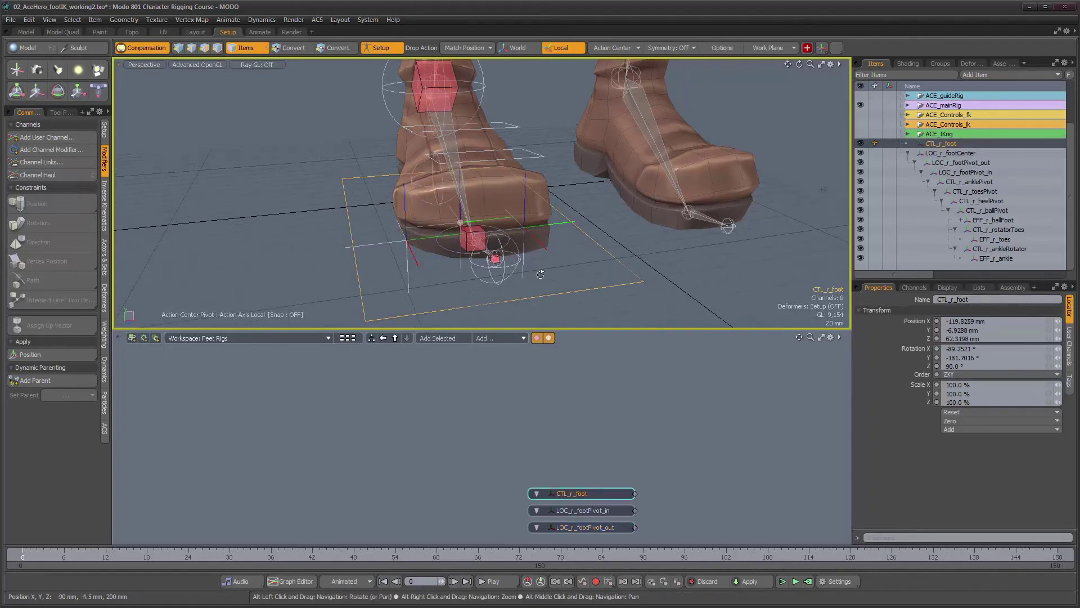
Arrange the schematic nodes with CTL_r_foot on one side and the two foot pivot locators stacked apart on the other.
{"action": "left_click_drag", "start_coordinate": [605, 481], "coordinate": [280, 421], "text": "alt"}
{"action": "left_click", "coordinate": [497, 438]}
{"action": "left_click_drag", "start_coordinate": [455, 431], "coordinate": [559, 397]}
{"action": "left_click_drag", "start_coordinate": [445, 446], "coordinate": [550, 453]}
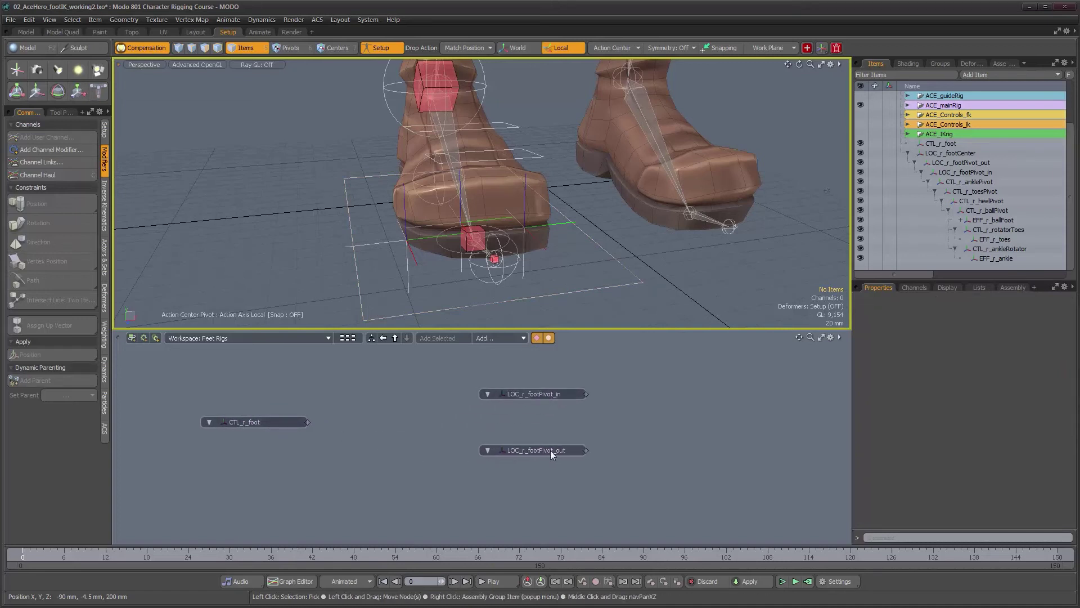
{"action": "left_click", "coordinate": [549, 394]}
{"action": "left_click_drag", "start_coordinate": [535, 394], "coordinate": [532, 386]}
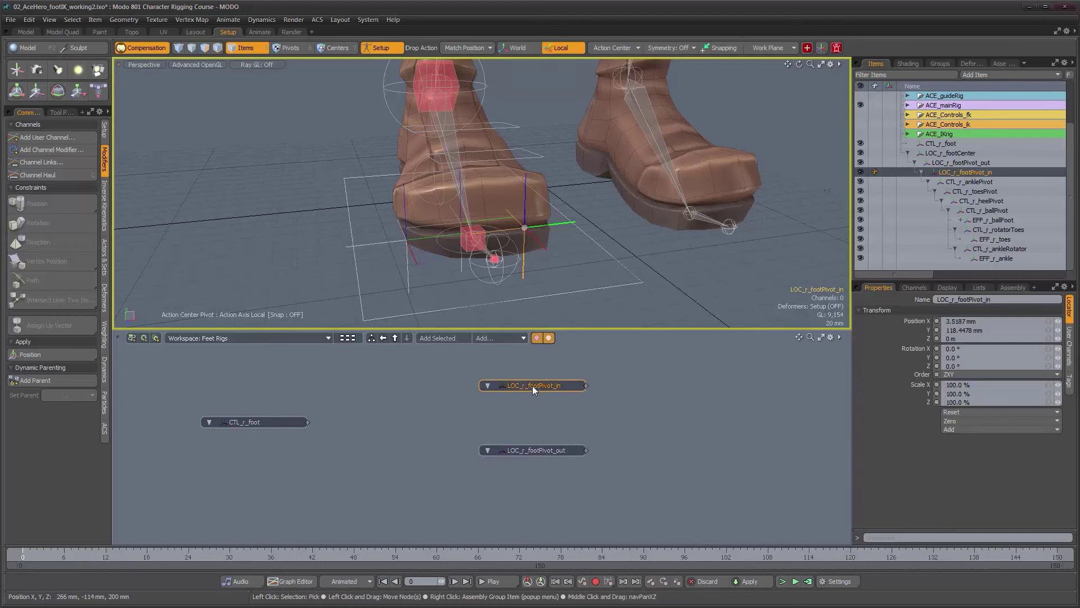
{"action": "right_click", "coordinate": [532, 383]}
{"action": "mouse_move", "coordinate": [552, 502]}
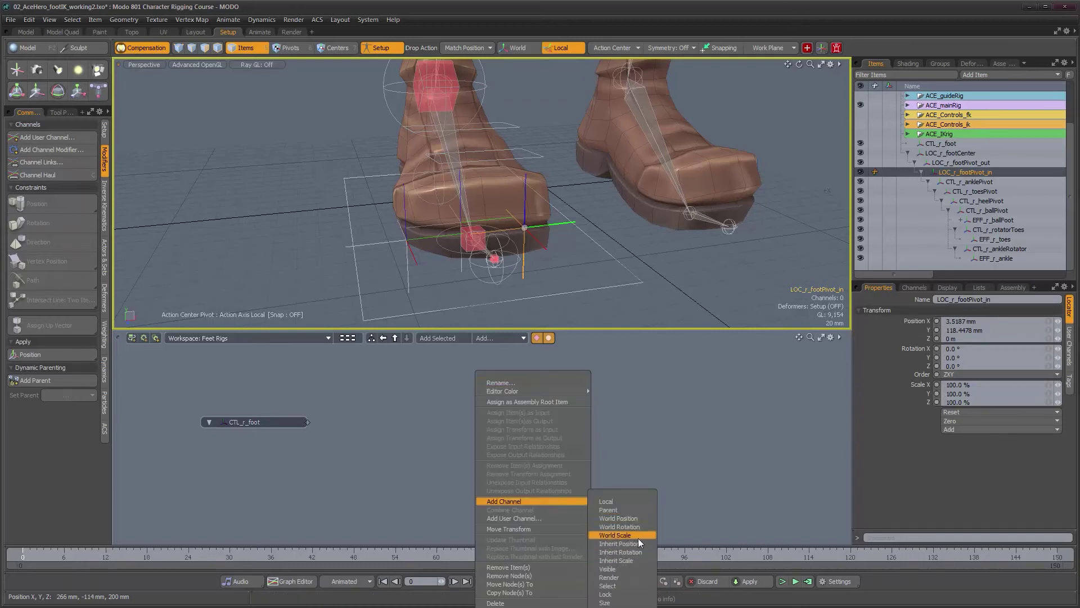
{"action": "left_click", "coordinate": [631, 552]}
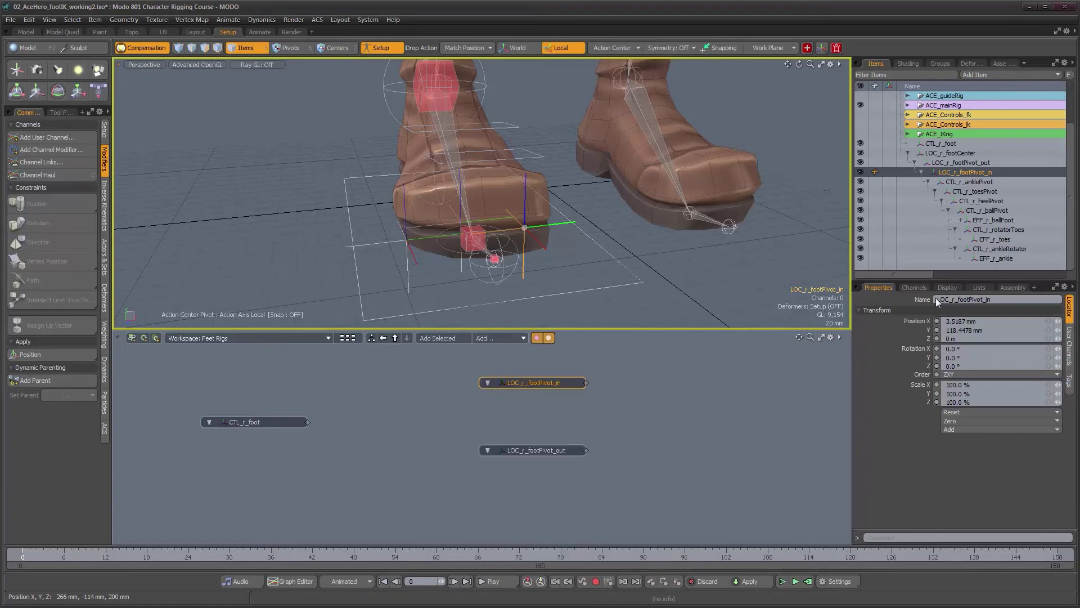
Add the Rotation X channels of LOC_r_footPivot_in and LOC_r_footPivot_out to their schematic nodes.
{"action": "left_click", "coordinate": [915, 288]}
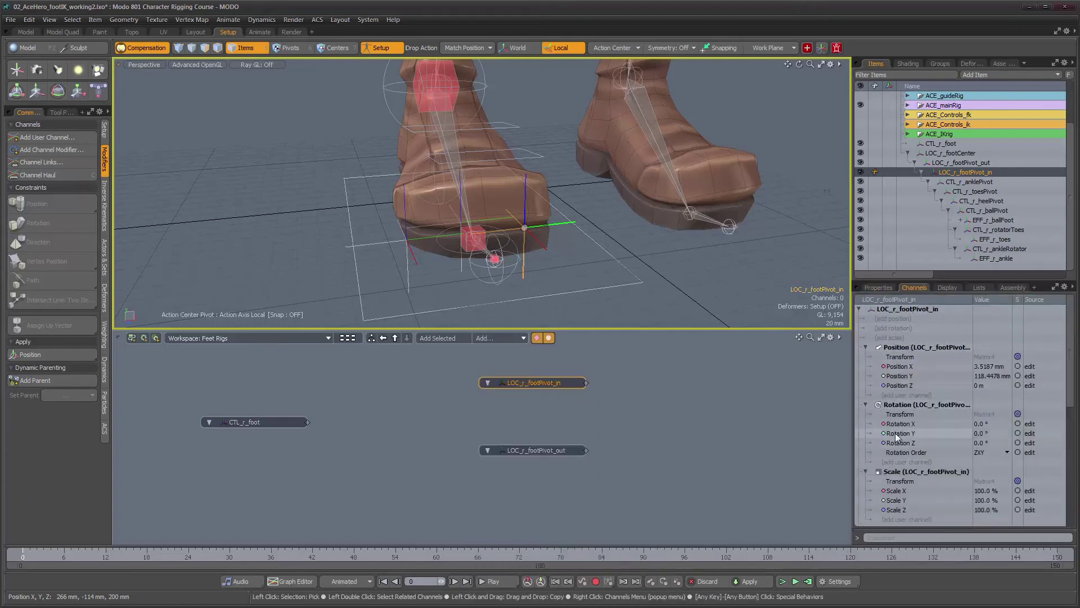
{"action": "left_click_drag", "start_coordinate": [894, 424], "coordinate": [558, 448]}
{"action": "left_click", "coordinate": [558, 448]}
{"action": "left_click", "coordinate": [493, 404]}
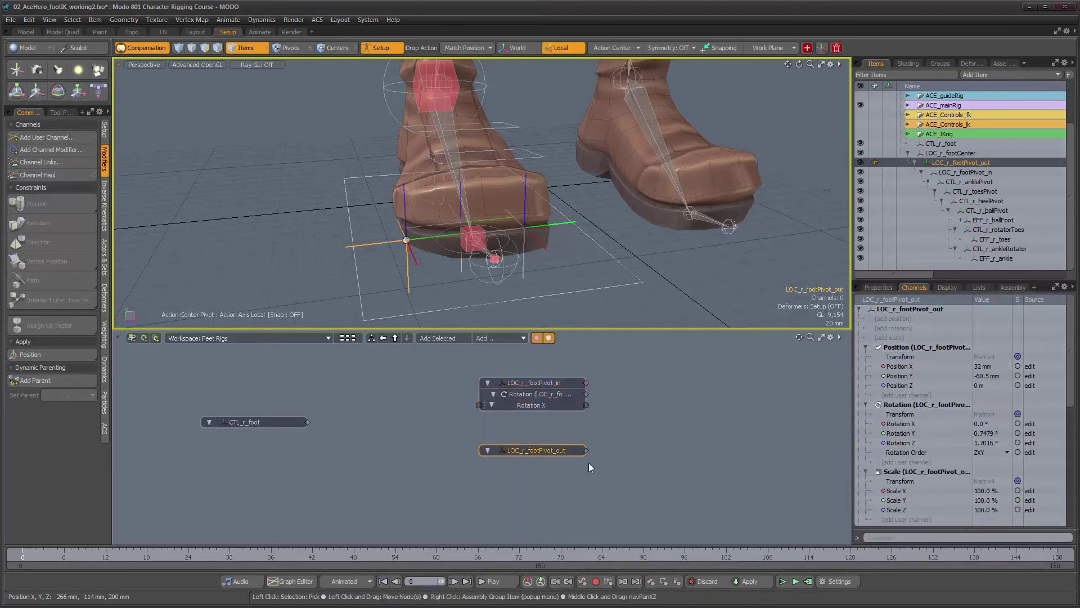
{"action": "left_click", "coordinate": [899, 423]}
{"action": "left_click_drag", "start_coordinate": [821, 453], "coordinate": [520, 453]}
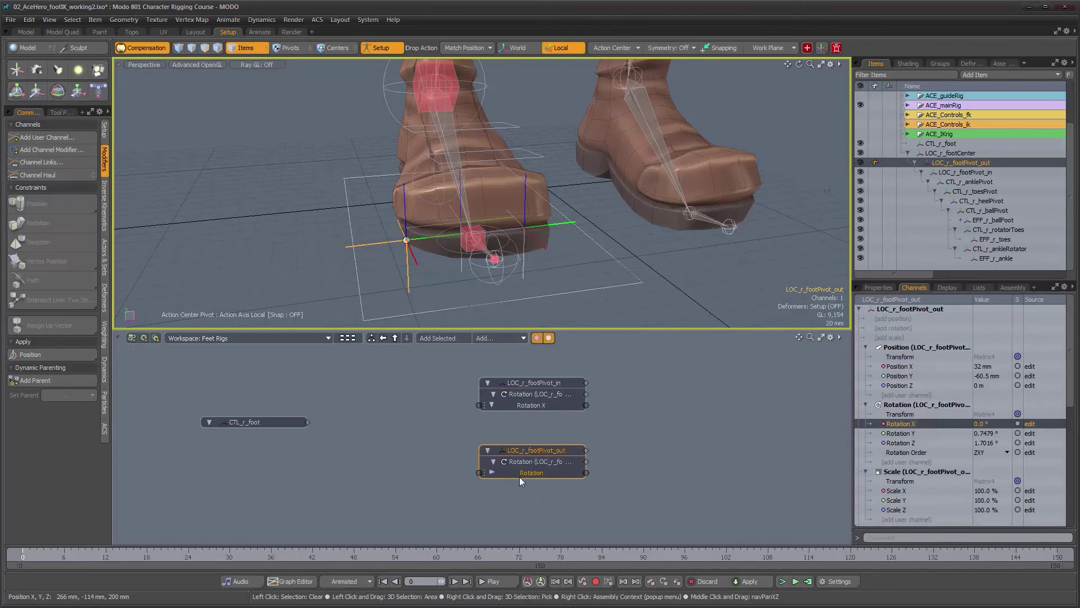
{"action": "left_click", "coordinate": [491, 472]}
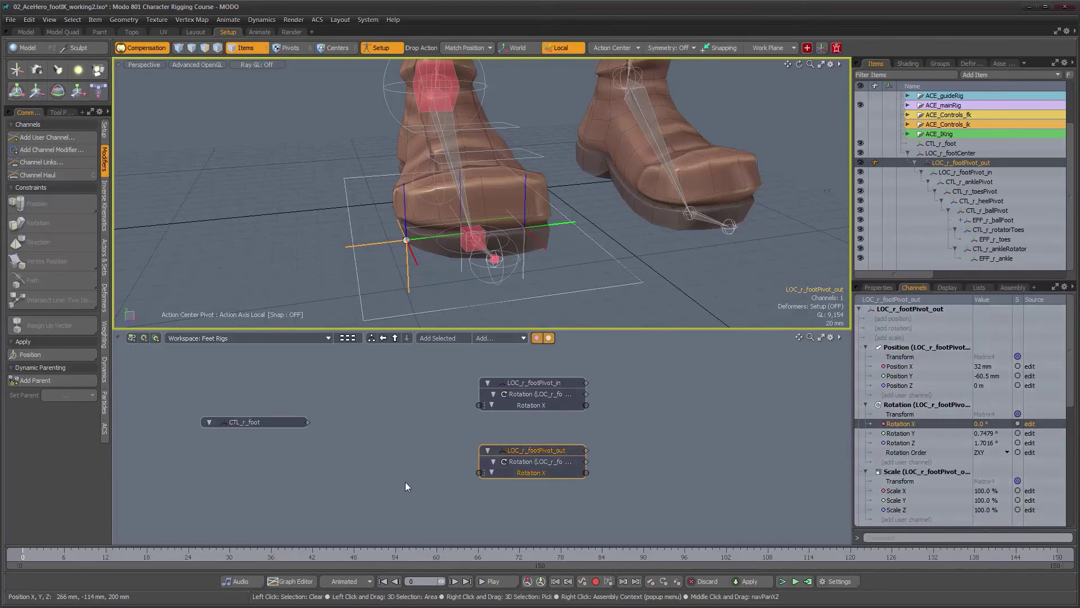
Expose the Rotation X channel of CTL_r_foot on its node, and space the two foot pivot nodes farther away from it.
{"action": "left_click", "coordinate": [282, 421]}
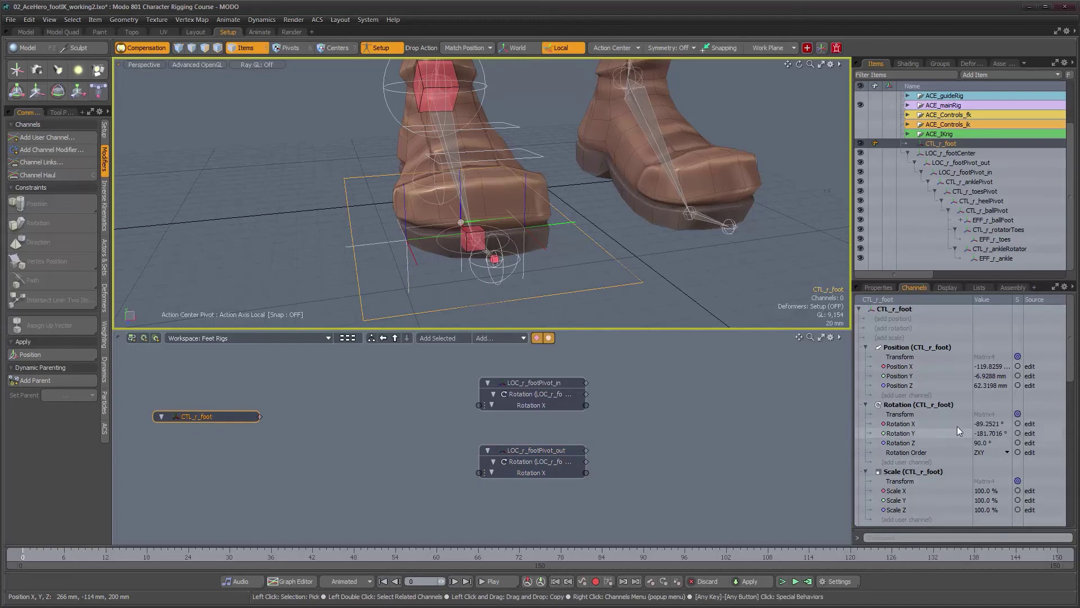
{"action": "left_click", "coordinate": [900, 425]}
{"action": "left_click_drag", "start_coordinate": [775, 477], "coordinate": [194, 413]}
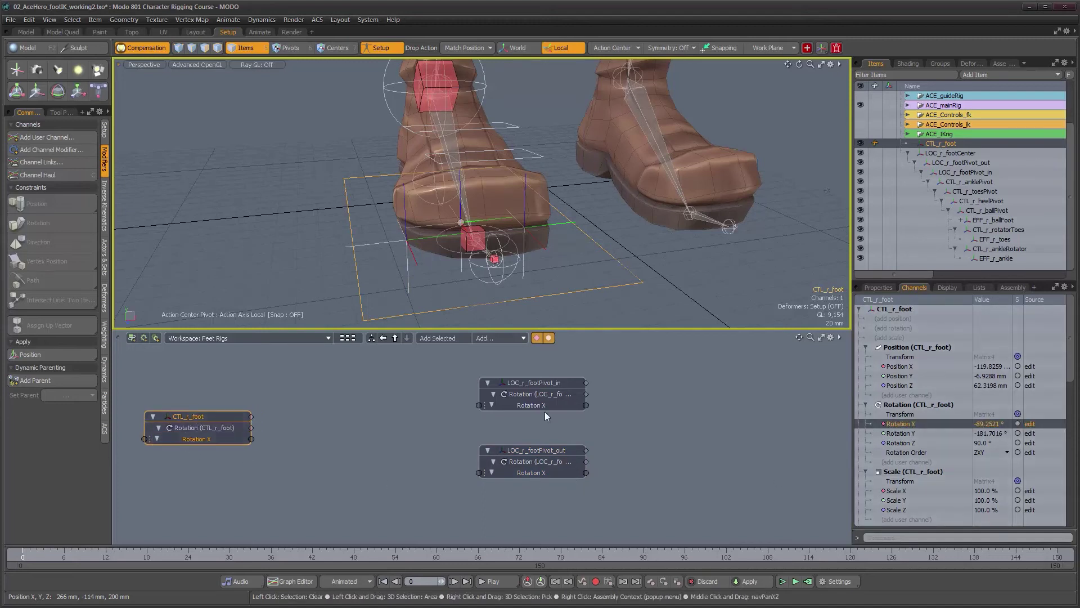
{"action": "left_click_drag", "start_coordinate": [571, 380], "coordinate": [650, 372]}
{"action": "left_click_drag", "start_coordinate": [554, 451], "coordinate": [630, 485]}
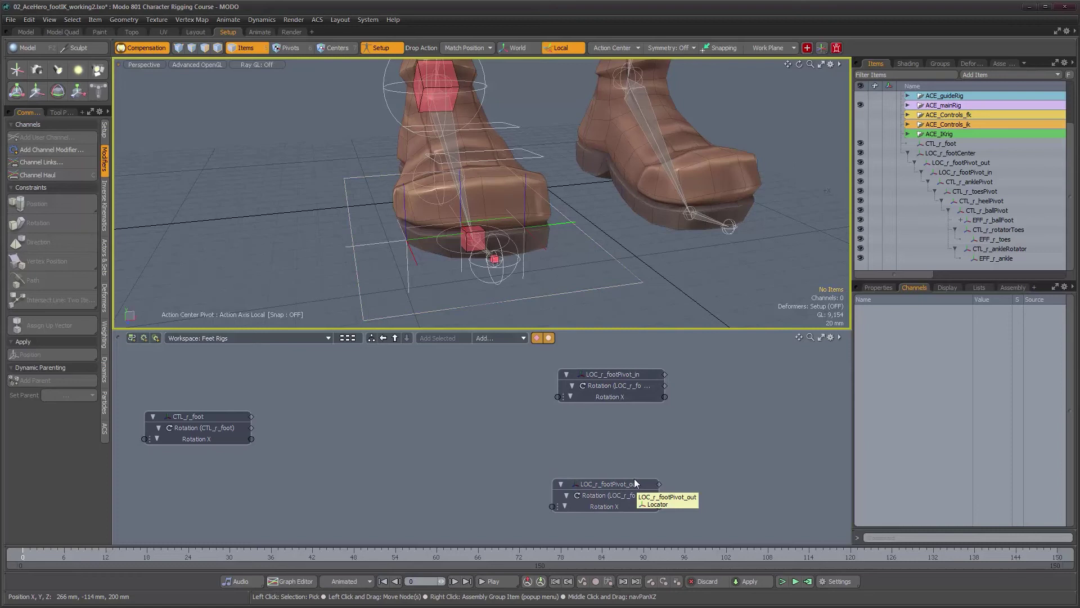
{"action": "left_click_drag", "start_coordinate": [618, 485], "coordinate": [624, 442]}
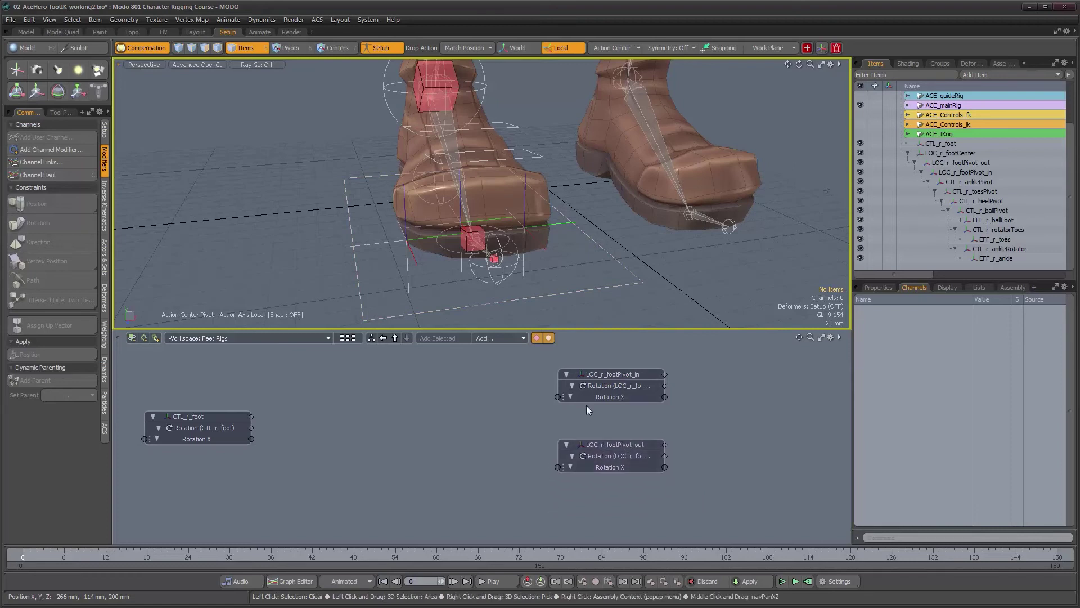
Add LOC_r_footCenter to the Feet Rigs workspace below the LOC_r_footPivot_out node.
{"action": "left_click_drag", "start_coordinate": [510, 248], "coordinate": [540, 250], "text": "alt"}
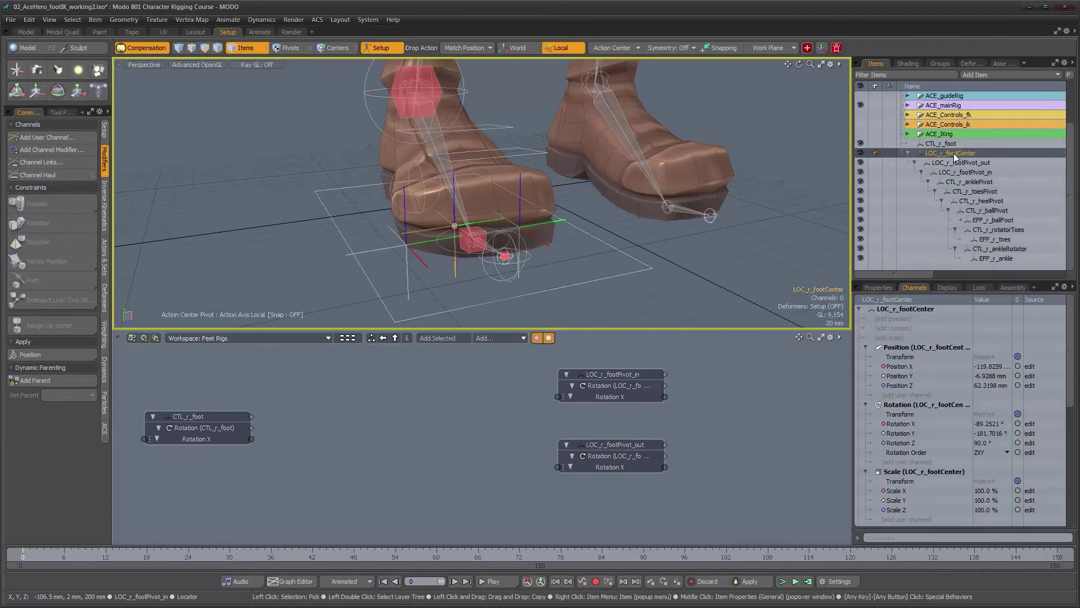
{"action": "left_click_drag", "start_coordinate": [551, 247], "coordinate": [632, 312], "text": "alt"}
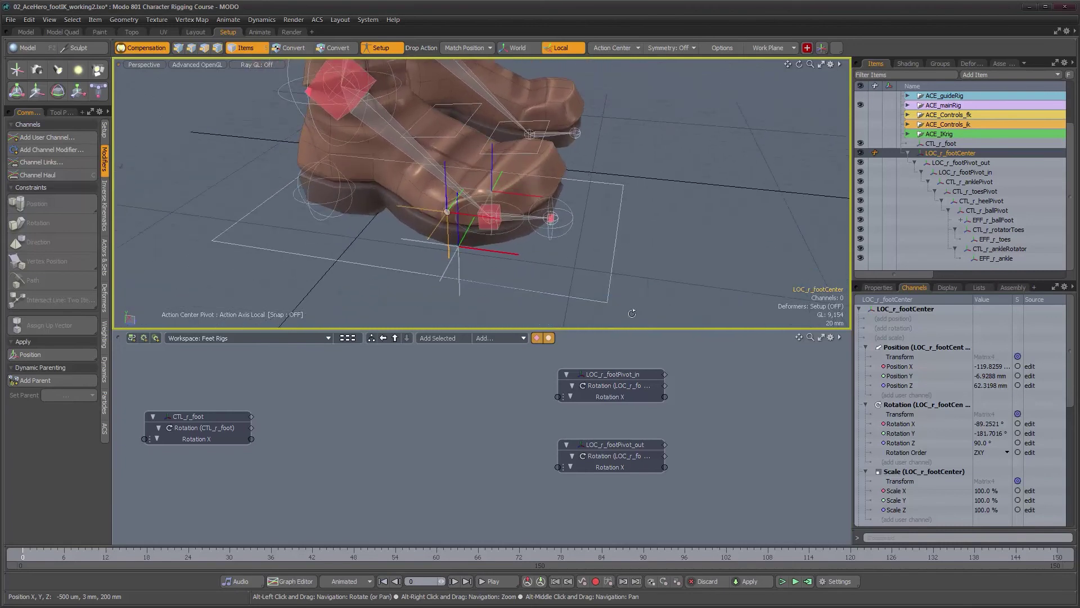
{"action": "left_click", "coordinate": [442, 339]}
{"action": "left_click_drag", "start_coordinate": [529, 487], "coordinate": [604, 438]}
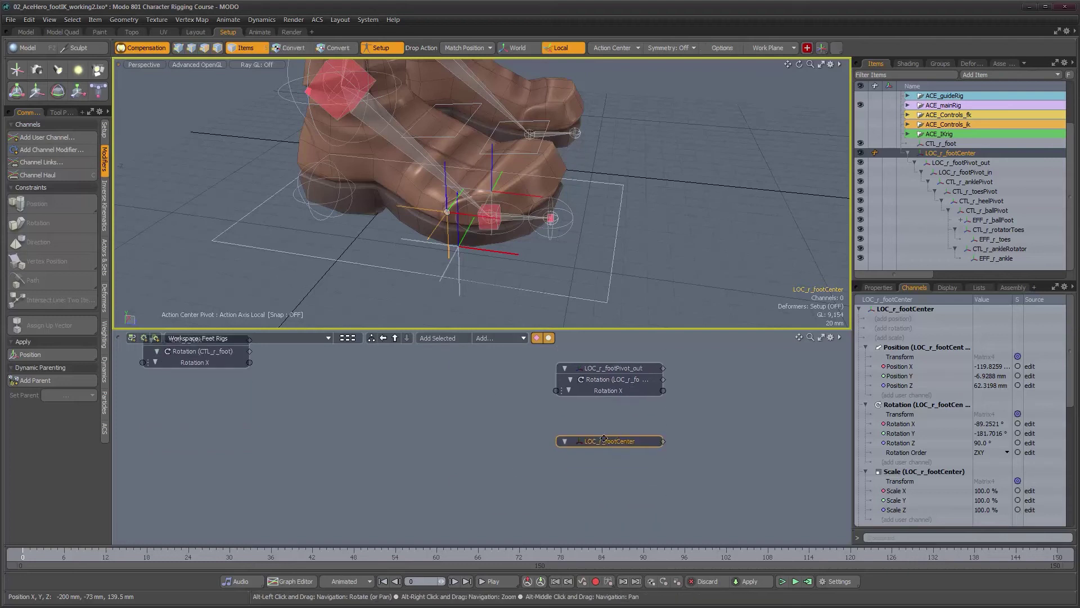
Add the Rotation Y and Rotation Z channels of LOC_r_footCenter to its node, and adjust the position of the CTL_r_foot node.
{"action": "left_click", "coordinate": [900, 433]}
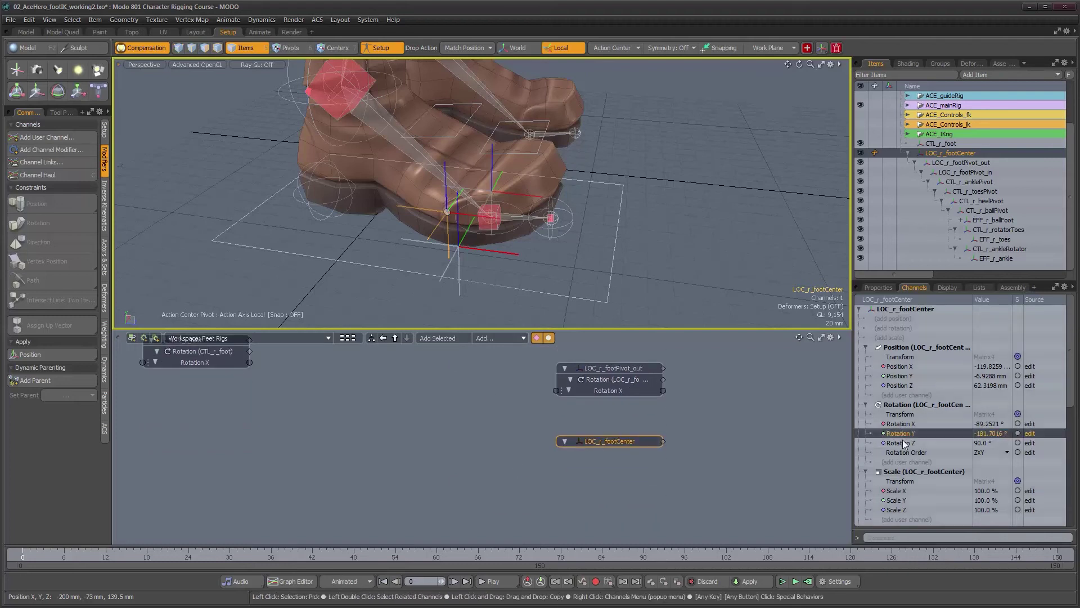
{"action": "left_click", "coordinate": [902, 443], "text": "shift"}
{"action": "left_click_drag", "start_coordinate": [903, 443], "coordinate": [636, 444]}
{"action": "left_click_drag", "start_coordinate": [562, 468], "coordinate": [575, 473]}
{"action": "left_click", "coordinate": [569, 463]}
{"action": "left_click_drag", "start_coordinate": [286, 374], "coordinate": [297, 458], "text": "alt"}
{"action": "left_click_drag", "start_coordinate": [244, 430], "coordinate": [244, 424]}
Test-rotate CTL_r_foot while checking its rotation channels and properties, and undo the rotation.
{"action": "left_click_drag", "start_coordinate": [625, 253], "coordinate": [543, 288], "text": "alt"}
{"action": "left_click", "coordinate": [528, 299]}
{"action": "key", "text": "e"}
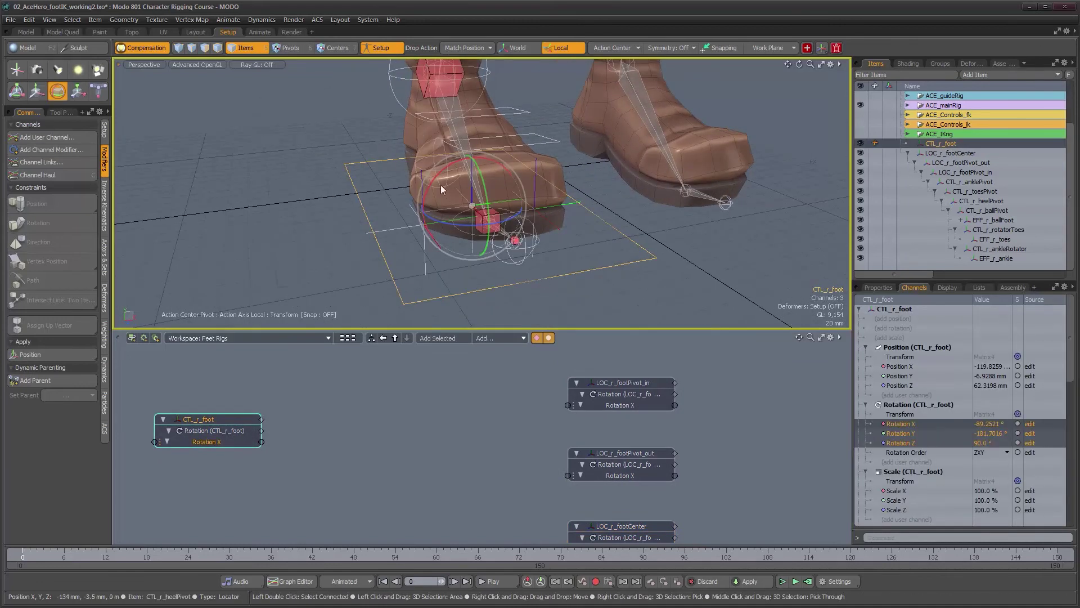
{"action": "left_click_drag", "start_coordinate": [426, 187], "coordinate": [392, 207]}
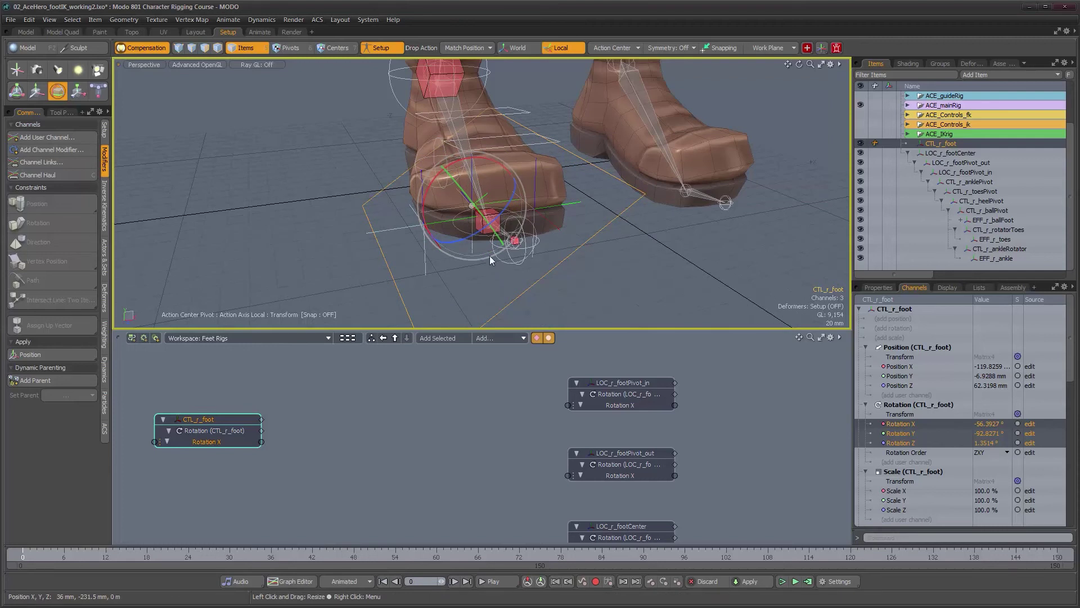
{"action": "left_click", "coordinate": [878, 287]}
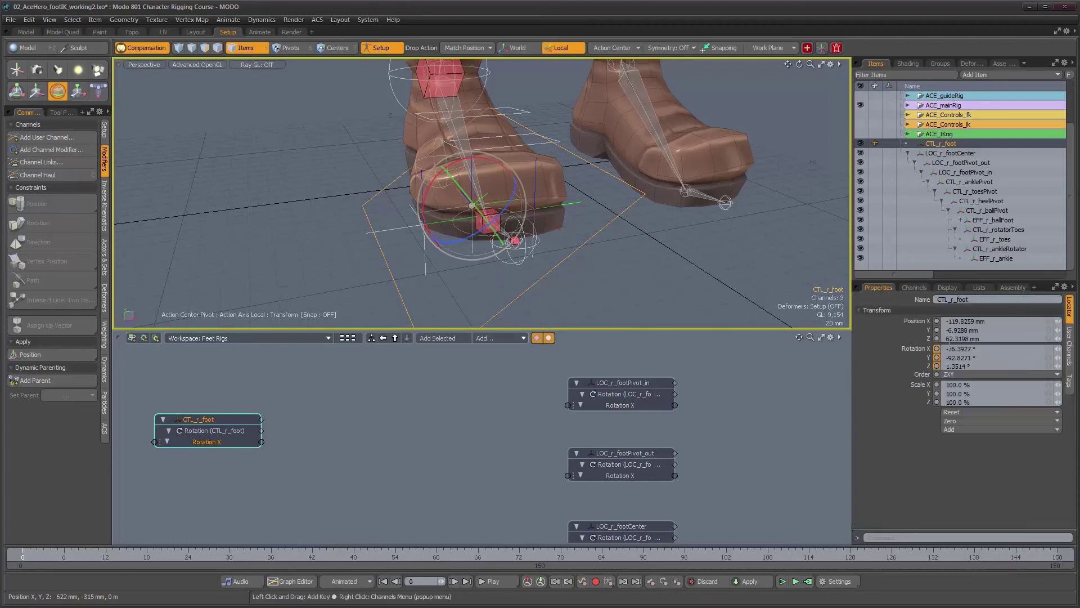
{"action": "left_click_drag", "start_coordinate": [701, 305], "coordinate": [577, 290], "text": "alt"}
{"action": "key", "text": "ctrl+z"}
{"action": "left_click_drag", "start_coordinate": [701, 301], "coordinate": [580, 292], "text": "alt"}
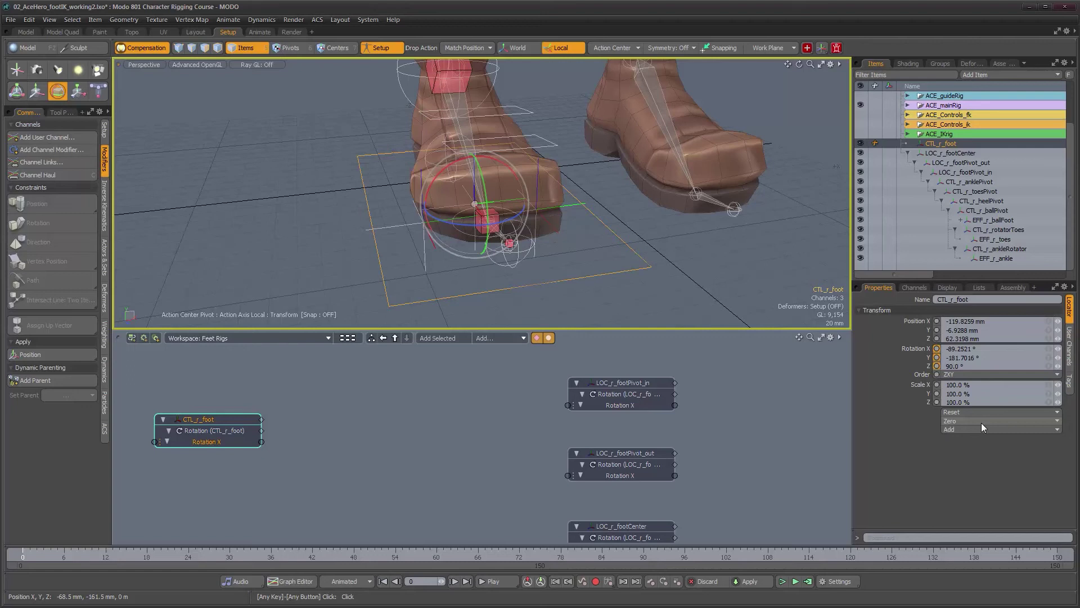
Zero the position and rotation transforms of CTL_r_foot.
{"action": "left_click", "coordinate": [981, 422]}
{"action": "left_click", "coordinate": [986, 447]}
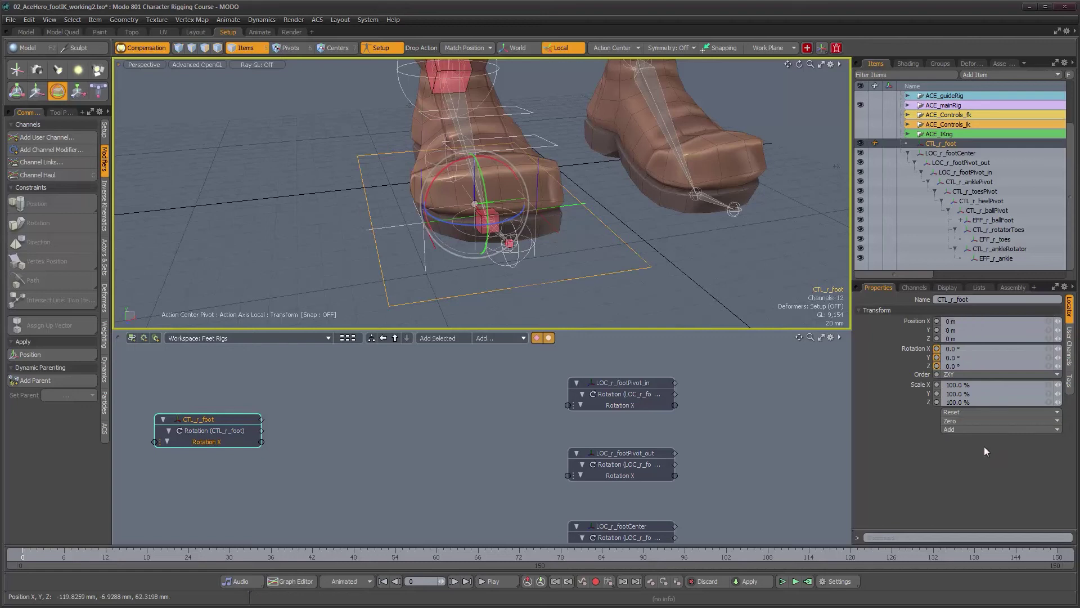
Test-rotate CTL_r_foot around its X axis in both directions, undoing each rotation.
{"action": "left_click_drag", "start_coordinate": [430, 186], "coordinate": [404, 206]}
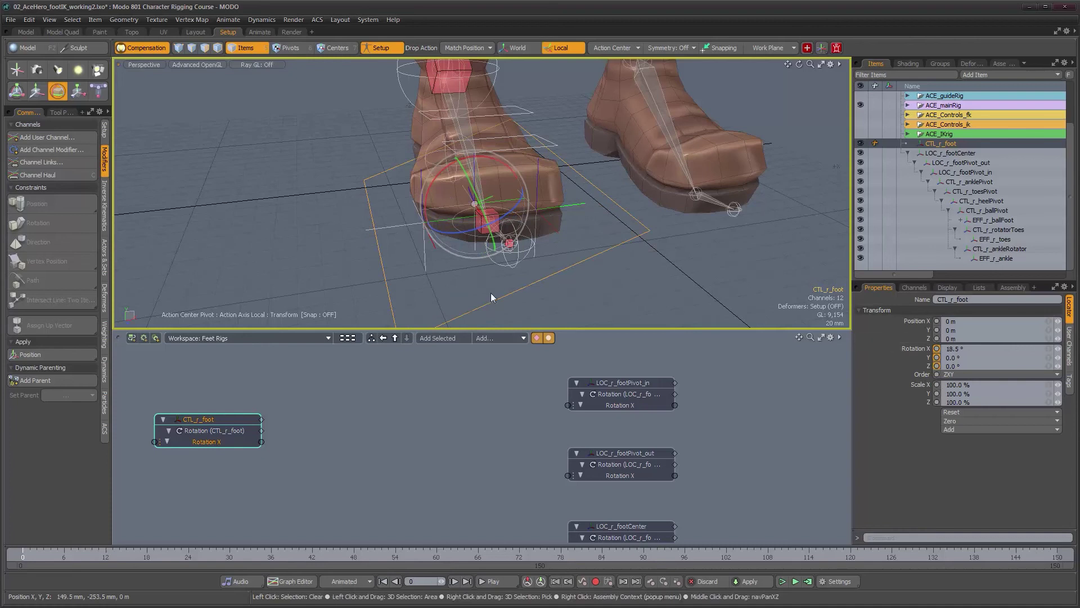
{"action": "key", "text": "ctrl+z"}
{"action": "left_click_drag", "start_coordinate": [417, 225], "coordinate": [386, 310], "text": "alt"}
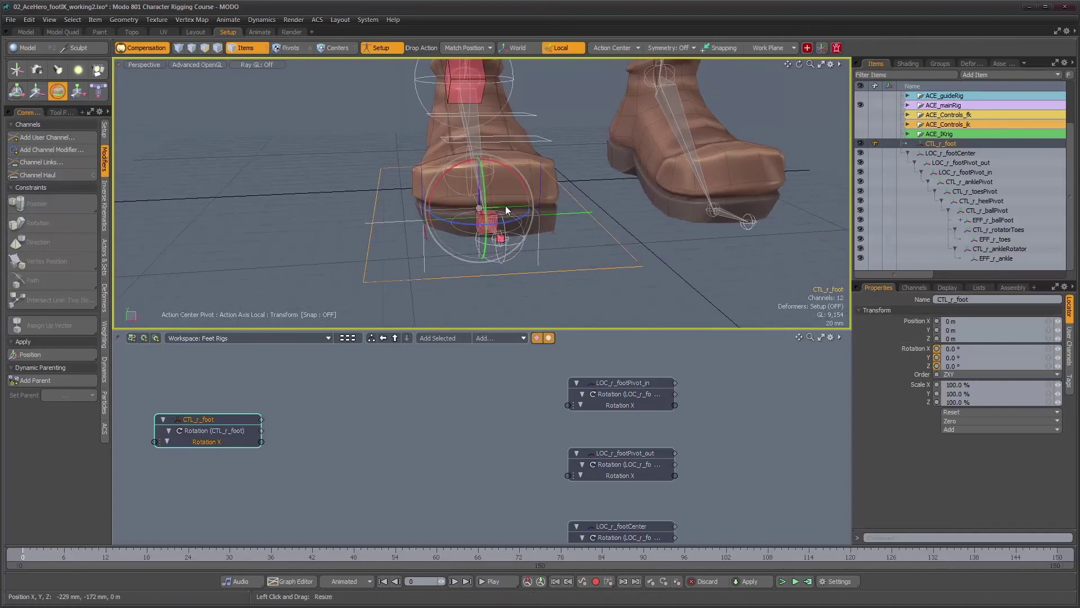
{"action": "left_click_drag", "start_coordinate": [515, 174], "coordinate": [550, 180]}
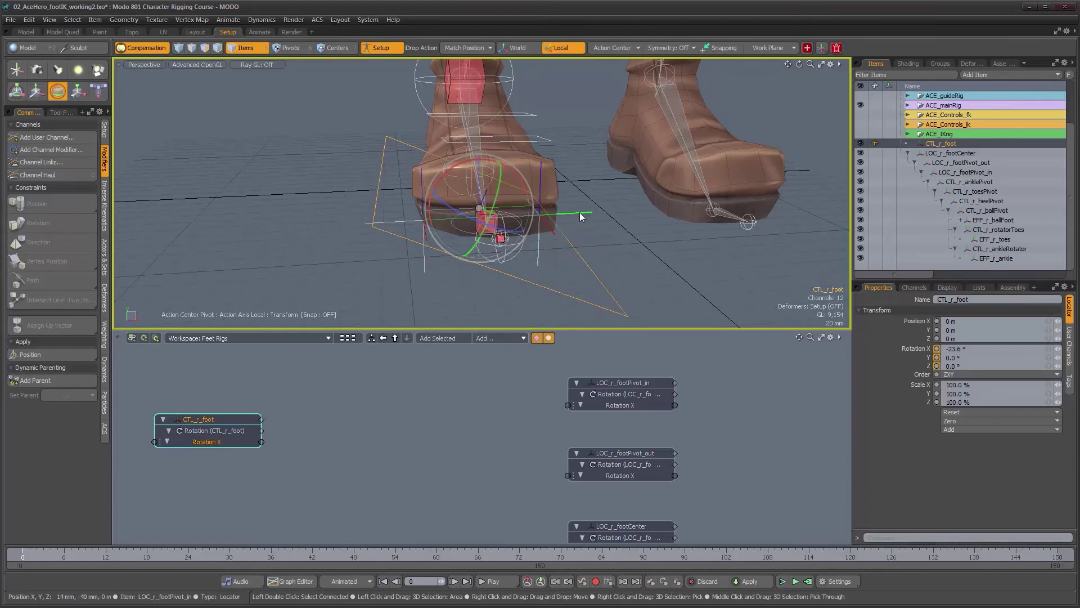
{"action": "key", "text": "ctrl+z"}
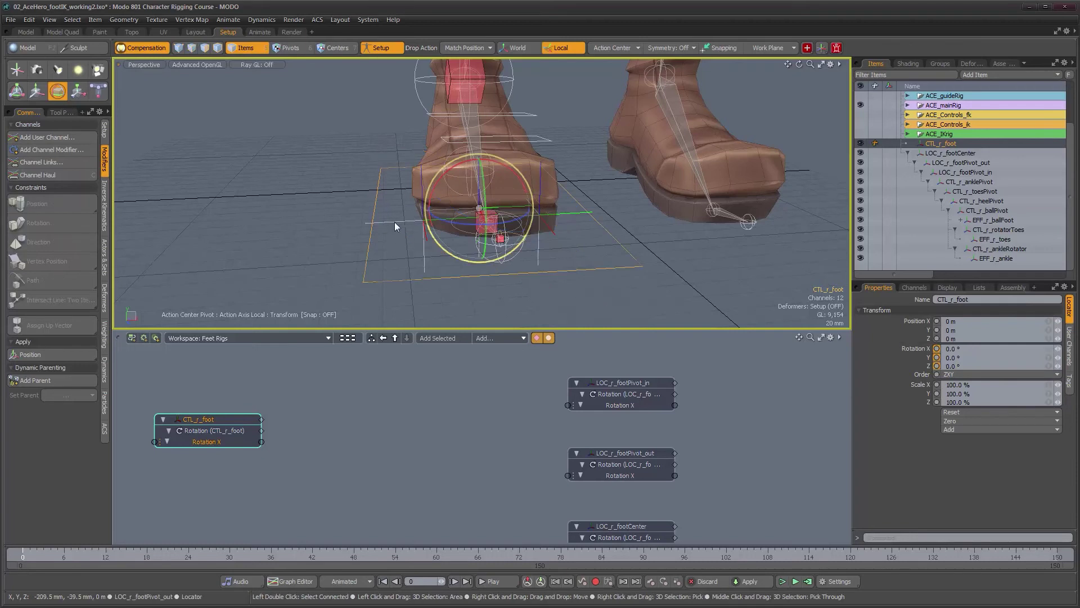
Examine the transforms and placement of LOC_r_footPivot_out and LOC_r_footPivot_in relative to the CTL_r_foot control.
{"action": "left_click", "coordinate": [394, 221]}
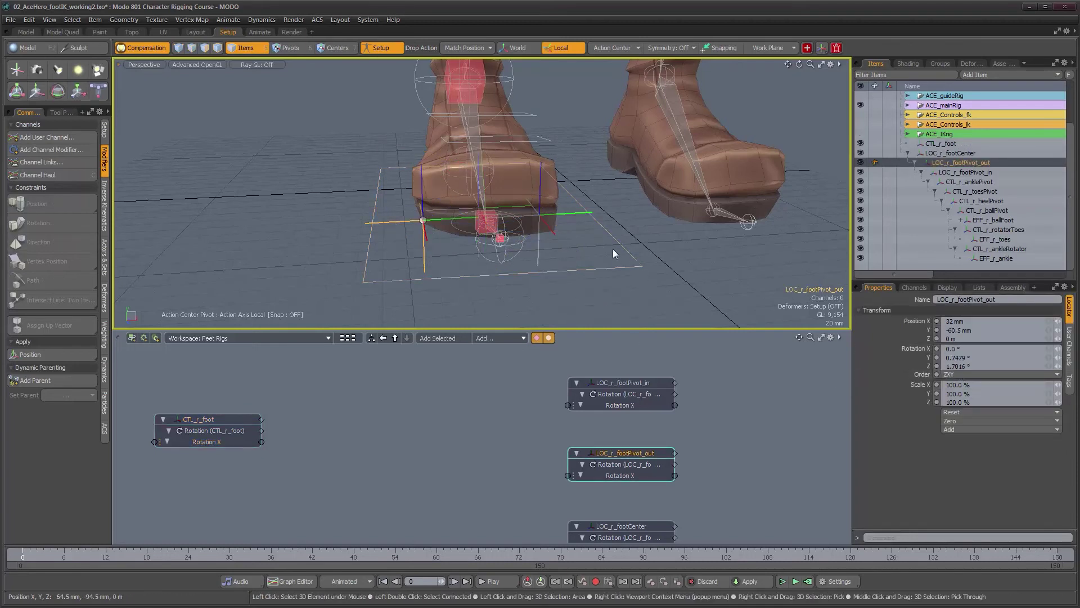
{"action": "left_click", "coordinate": [573, 213]}
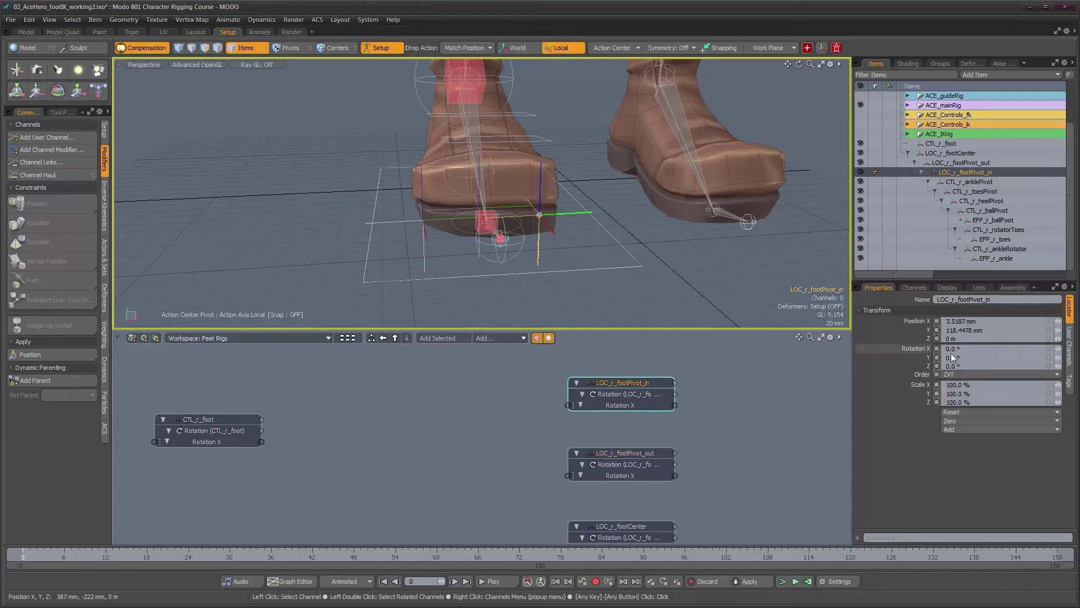
{"action": "left_click", "coordinate": [401, 222]}
{"action": "left_click_drag", "start_coordinate": [562, 296], "coordinate": [540, 286], "text": "alt"}
{"action": "left_click_drag", "start_coordinate": [628, 437], "coordinate": [650, 438], "text": "alt"}
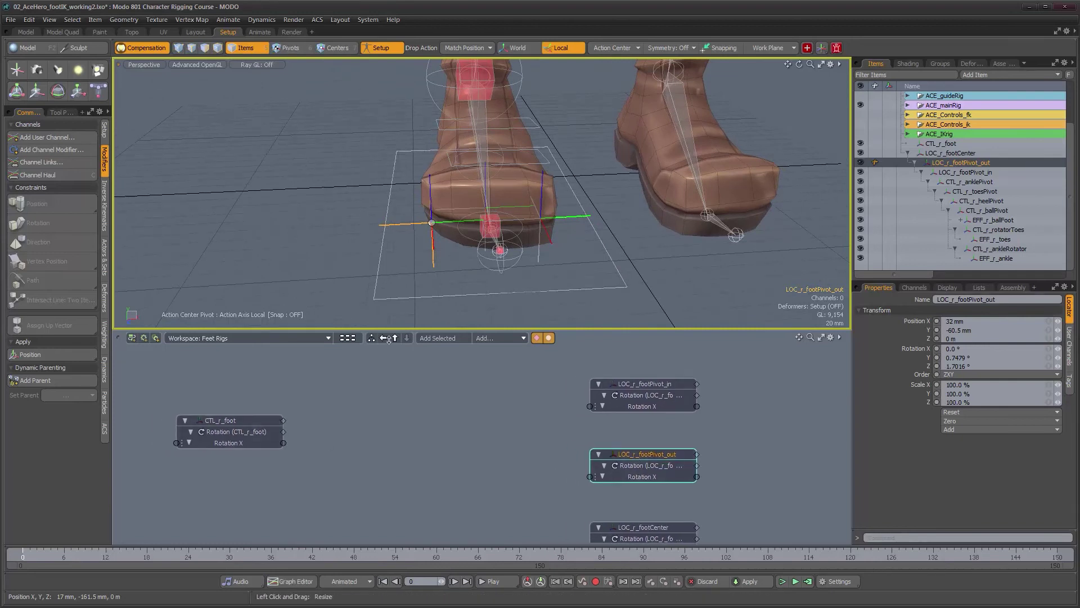
{"action": "left_click", "coordinate": [218, 420]}
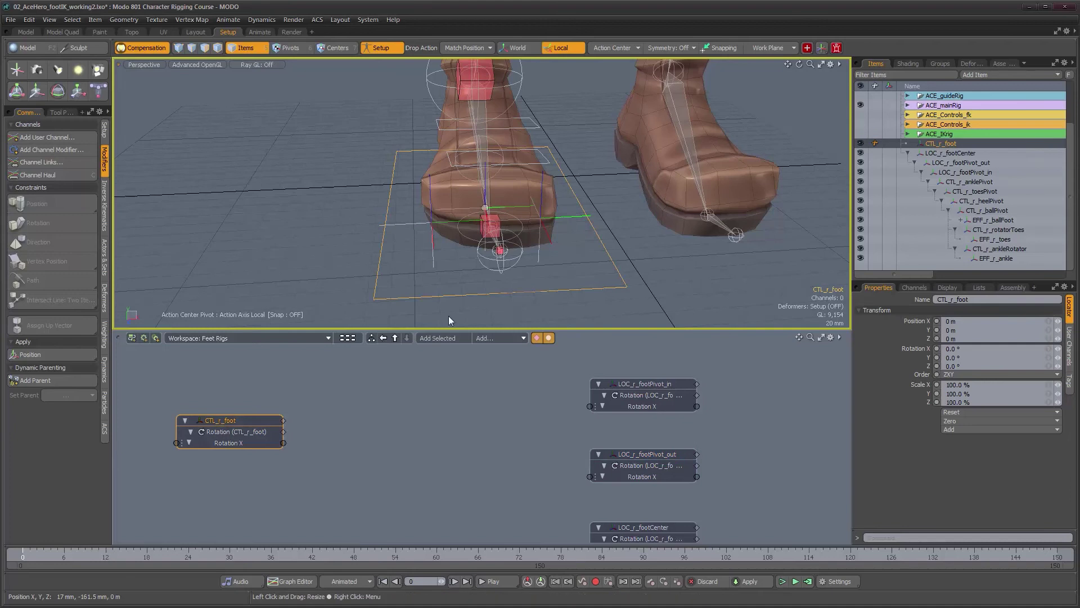
{"action": "left_click_drag", "start_coordinate": [304, 412], "coordinate": [305, 412], "text": "alt"}
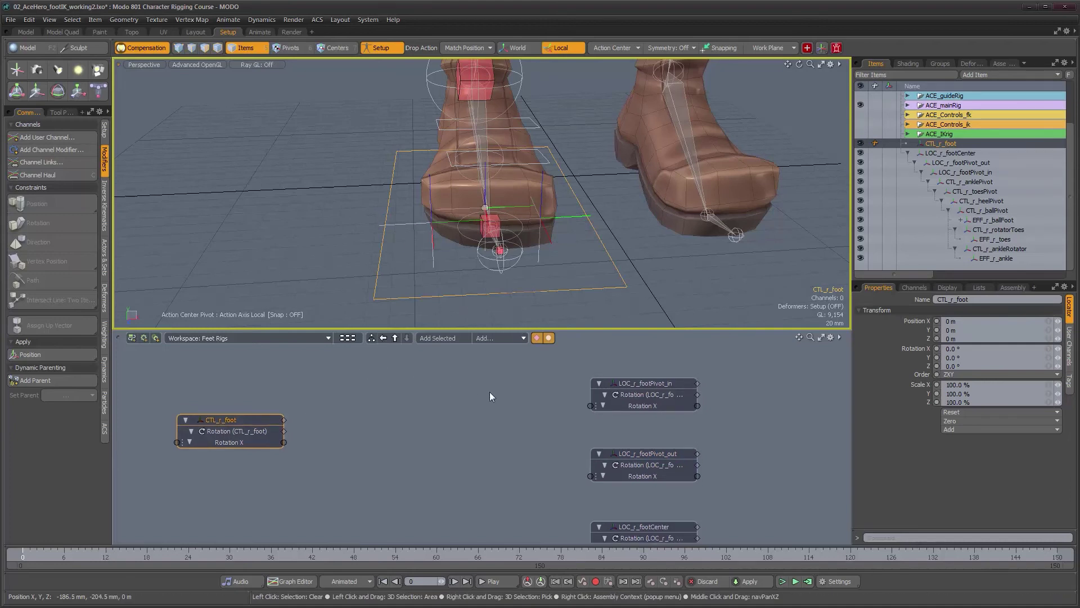
Add a conditional channel modifier, Logic: A is greater than B, between the CTL_r_foot and foot pivot nodes.
{"action": "left_click", "coordinate": [498, 339]}
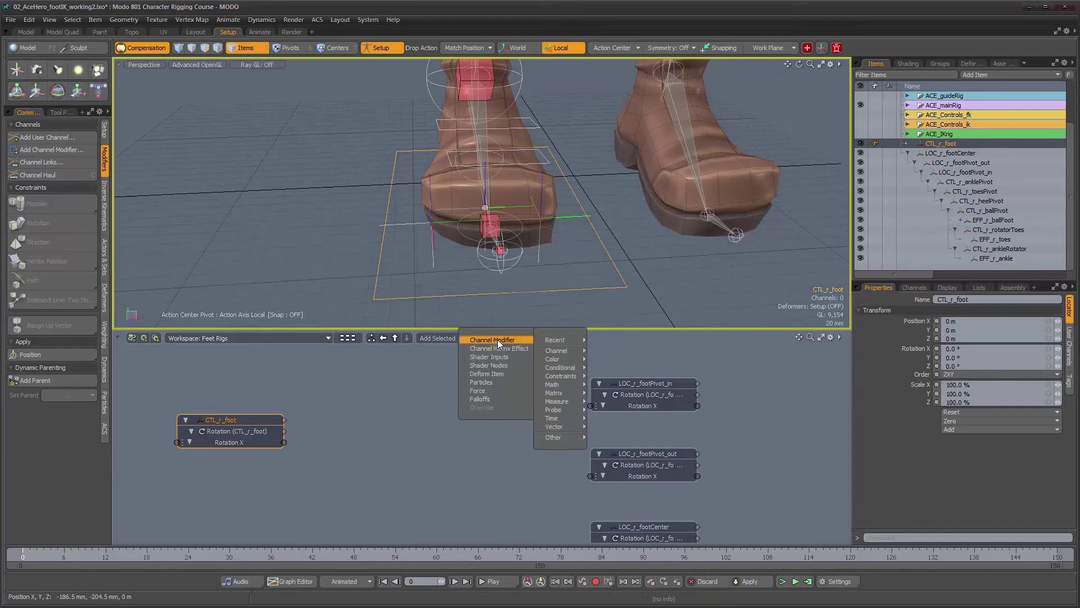
{"action": "mouse_move", "coordinate": [569, 370]}
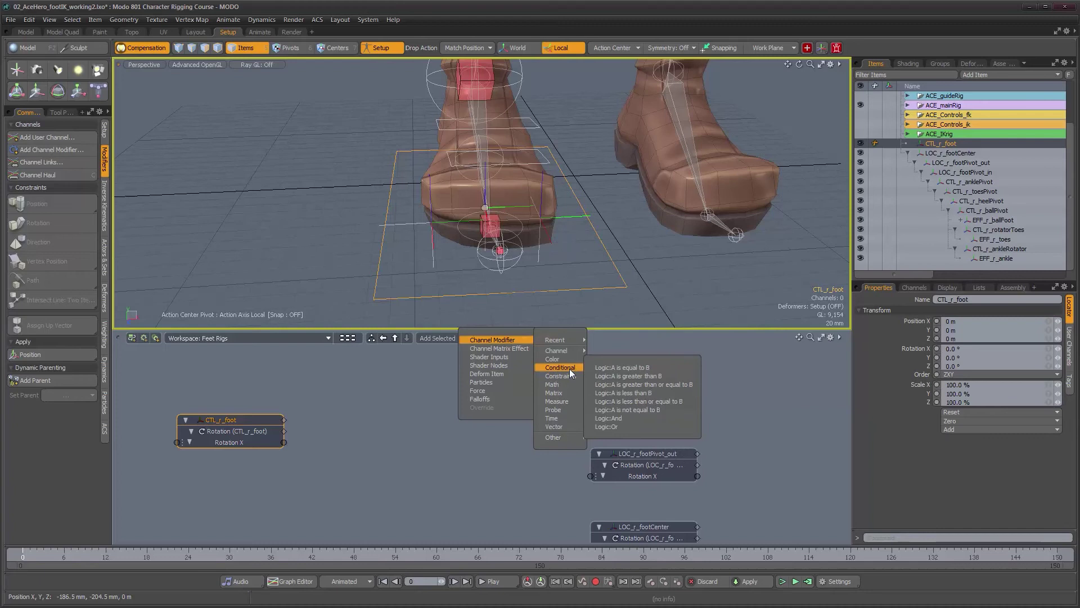
{"action": "left_click", "coordinate": [634, 377]}
{"action": "left_click_drag", "start_coordinate": [495, 475], "coordinate": [428, 377]}
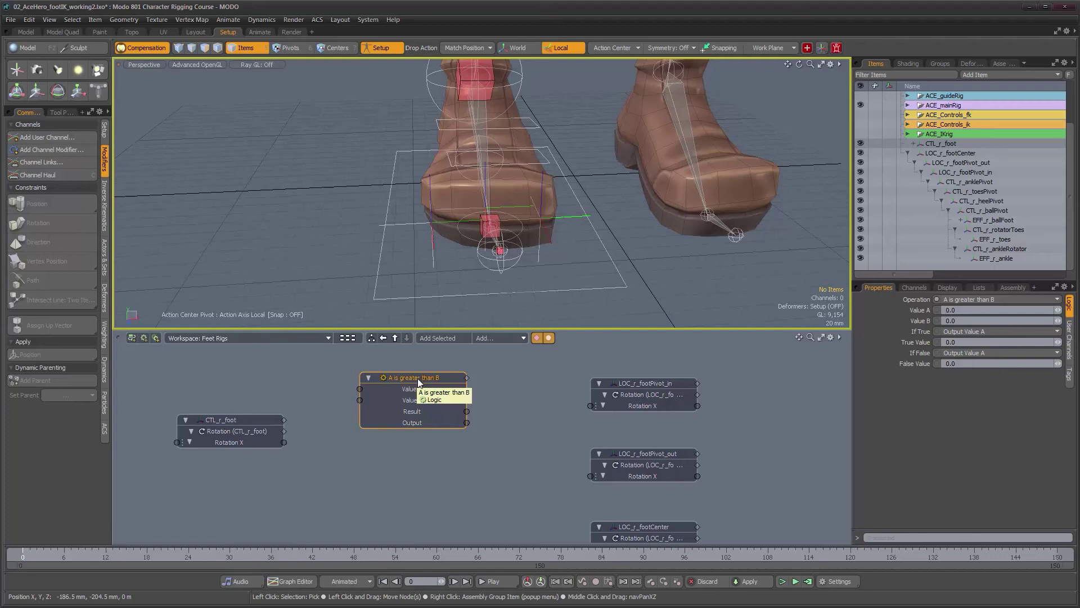
Rename the new greater-than logic node UTI_r_A>0.
{"action": "right_click", "coordinate": [417, 378]}
{"action": "left_click", "coordinate": [447, 383]}
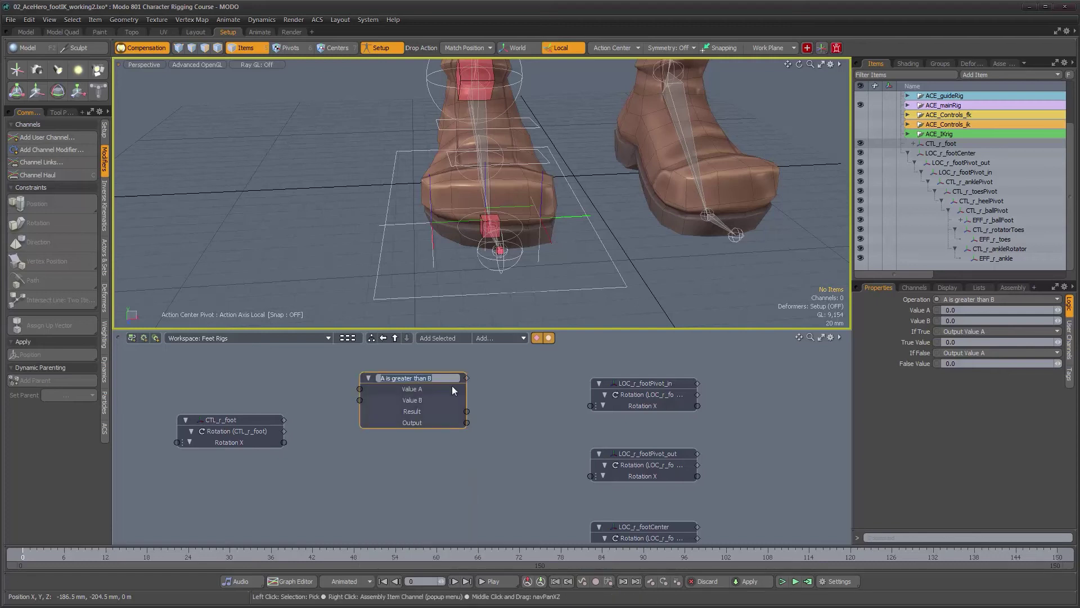
{"action": "type", "text": "UTI"}
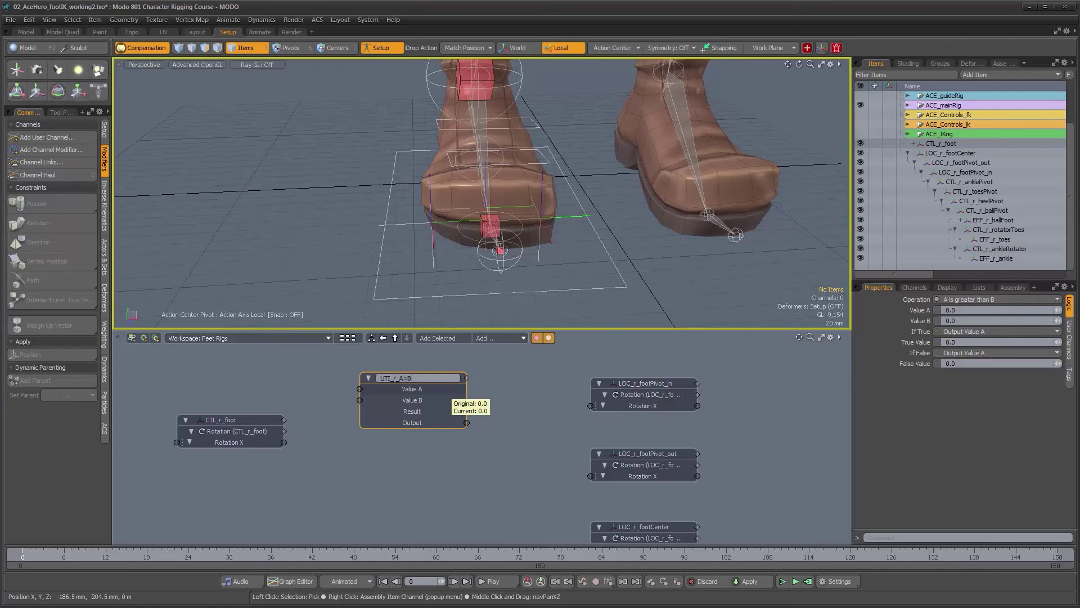
{"action": "type", "text": "_r_A>0"}
{"action": "key", "text": "Return"}
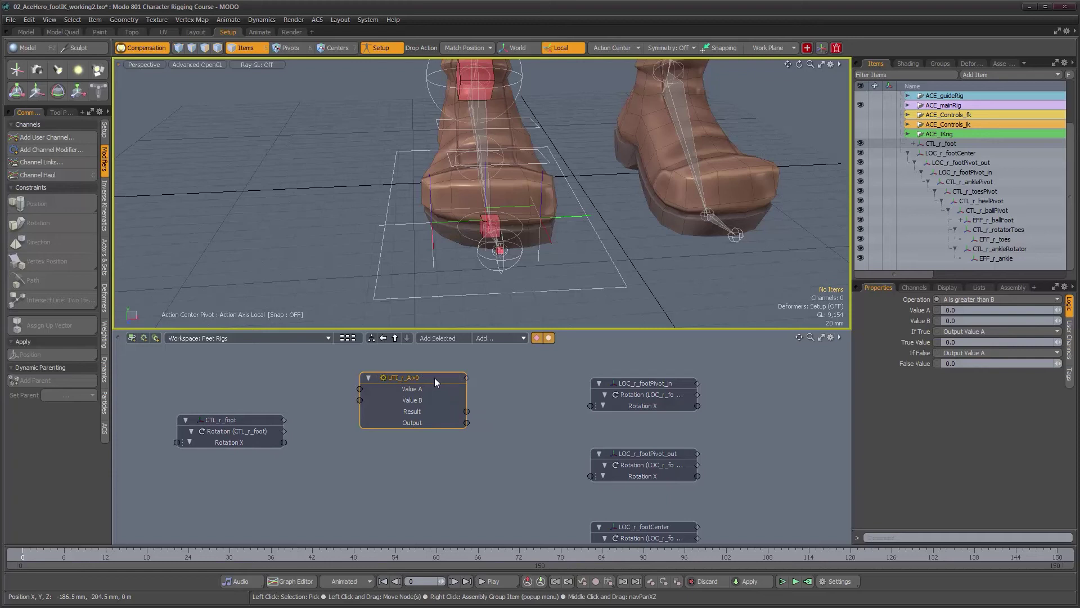
Duplicate the UTI_r_A>0 node, place the copy directly below the original, and rename it UTI_r_A<0.
{"action": "key", "text": "ctrl+d"}
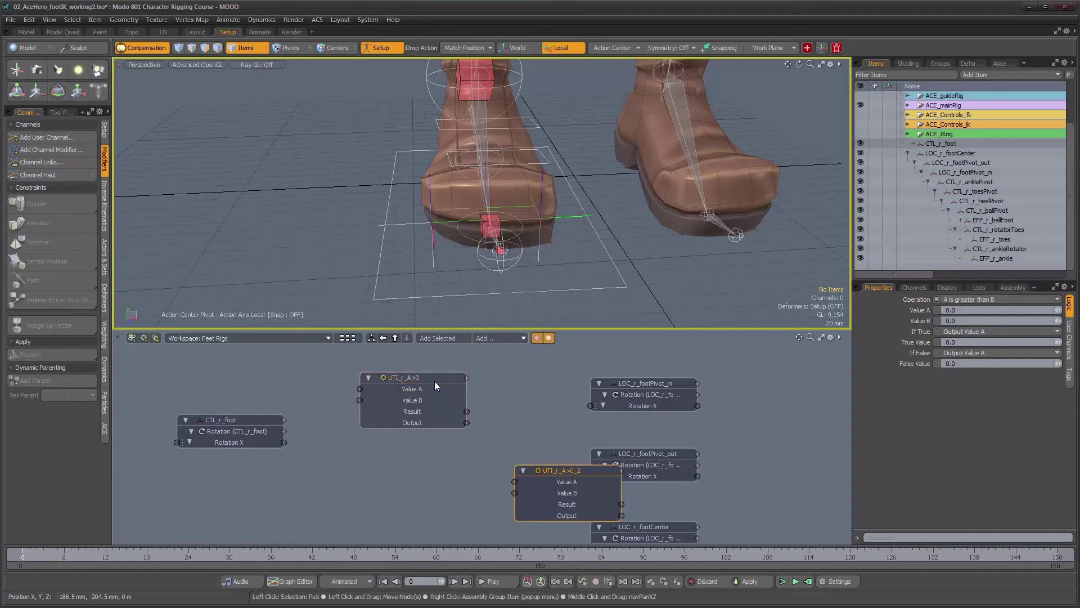
{"action": "left_click_drag", "start_coordinate": [543, 470], "coordinate": [388, 467]}
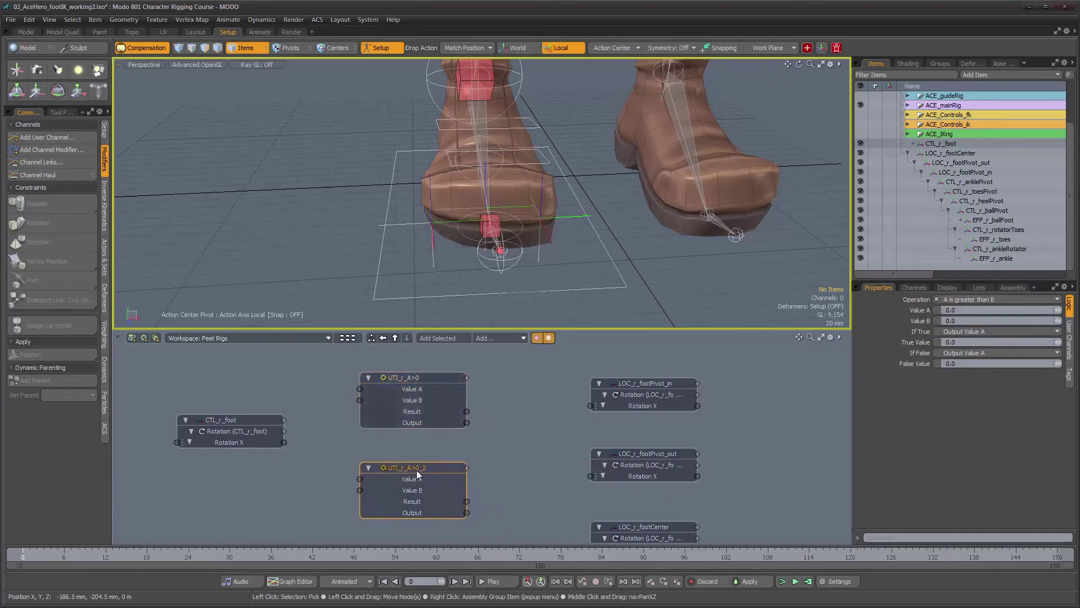
{"action": "double_click", "coordinate": [417, 470]}
{"action": "key", "text": "BackSpace"}
{"action": "key", "text": "BackSpace"}
{"action": "key", "text": "BackSpace"}
{"action": "type", "text": "<0"}
{"action": "key", "text": "Return"}
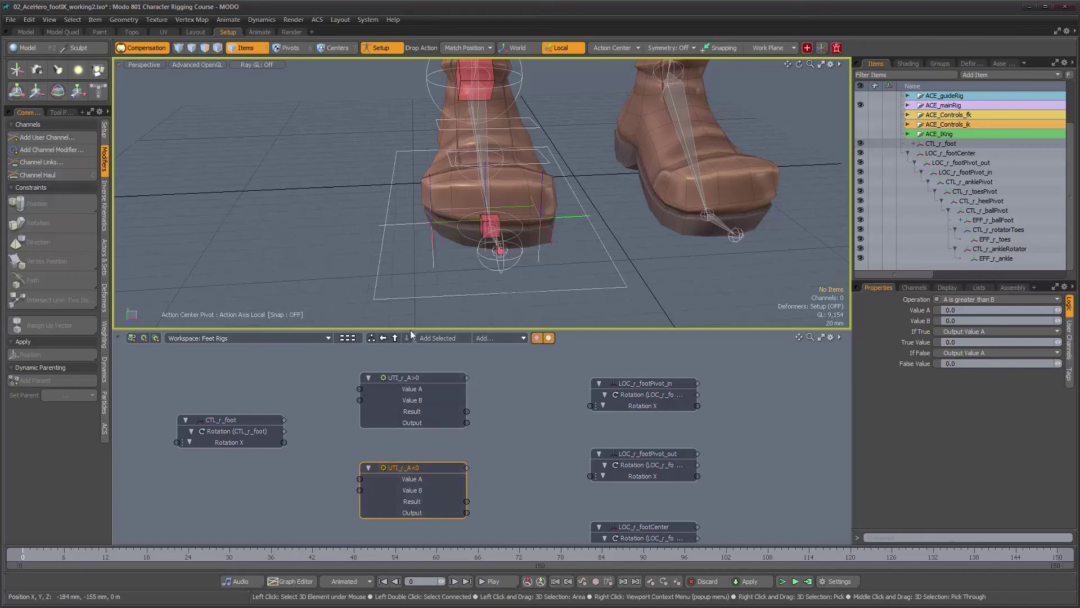
Space the CTL_r_foot node away from the logic nodes and connect its Rotation X to Value A of UTI_r_A>0.
{"action": "left_click_drag", "start_coordinate": [245, 423], "coordinate": [231, 421]}
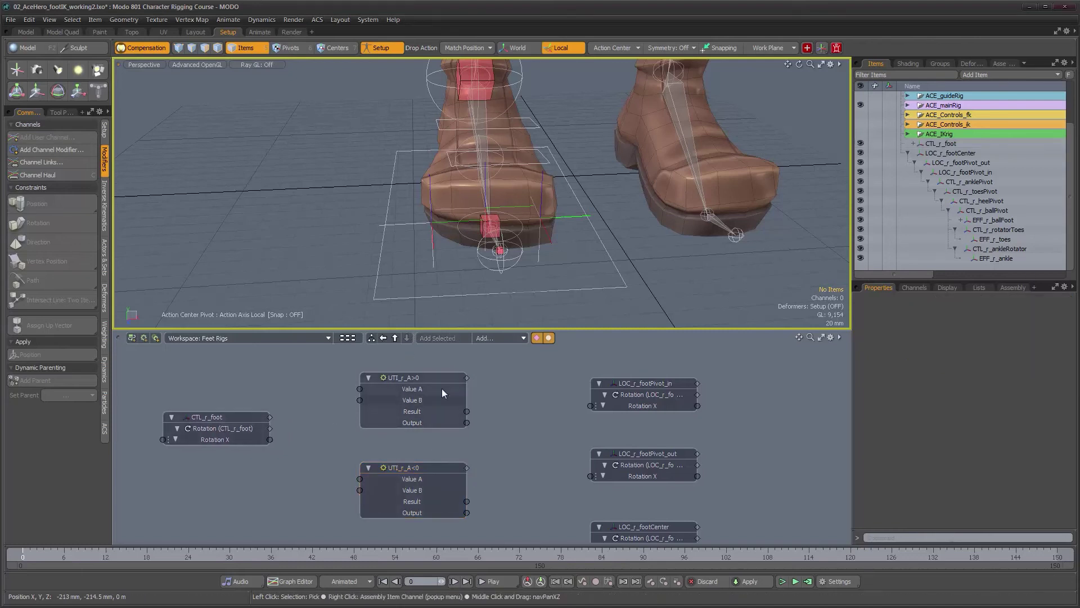
{"action": "left_click", "coordinate": [414, 379]}
{"action": "left_click", "coordinate": [232, 418], "text": "shift"}
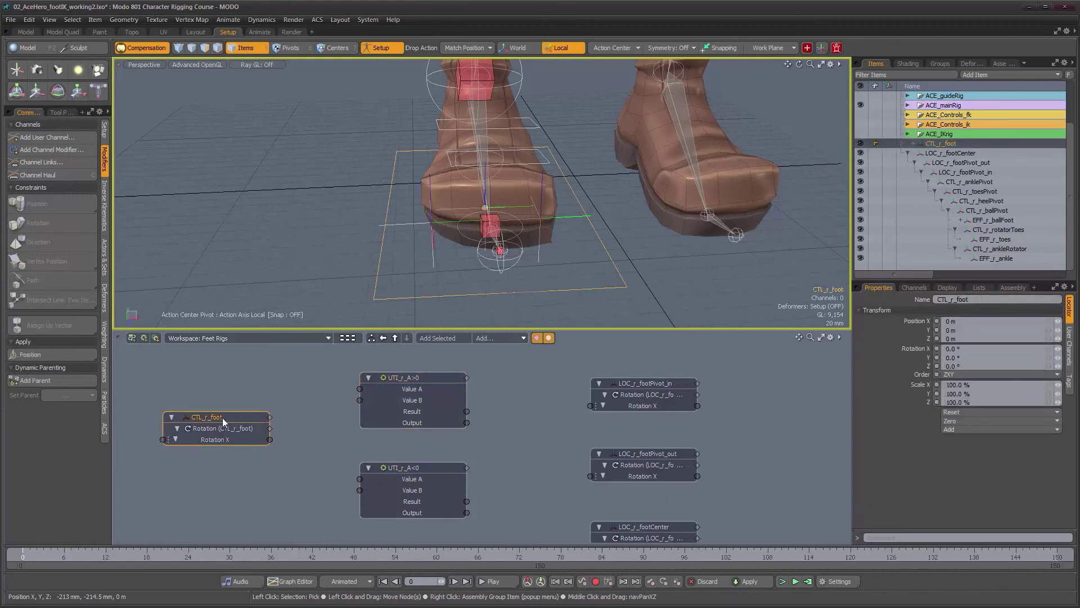
{"action": "left_click_drag", "start_coordinate": [271, 440], "coordinate": [361, 392]}
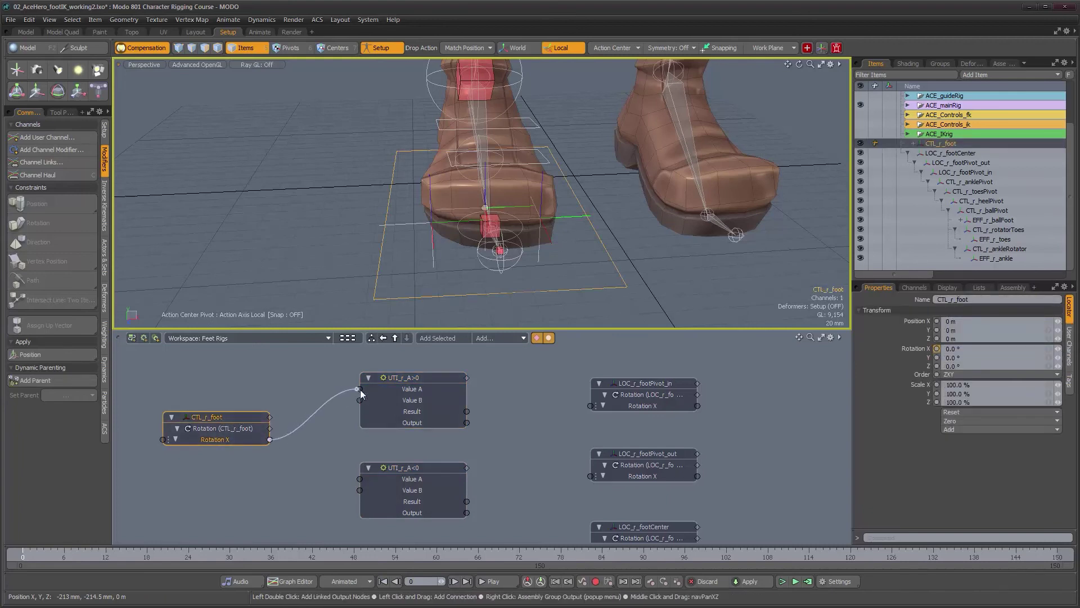
Set the If False option of UTI_r_A>0 to Output False Value.
{"action": "left_click", "coordinate": [427, 379]}
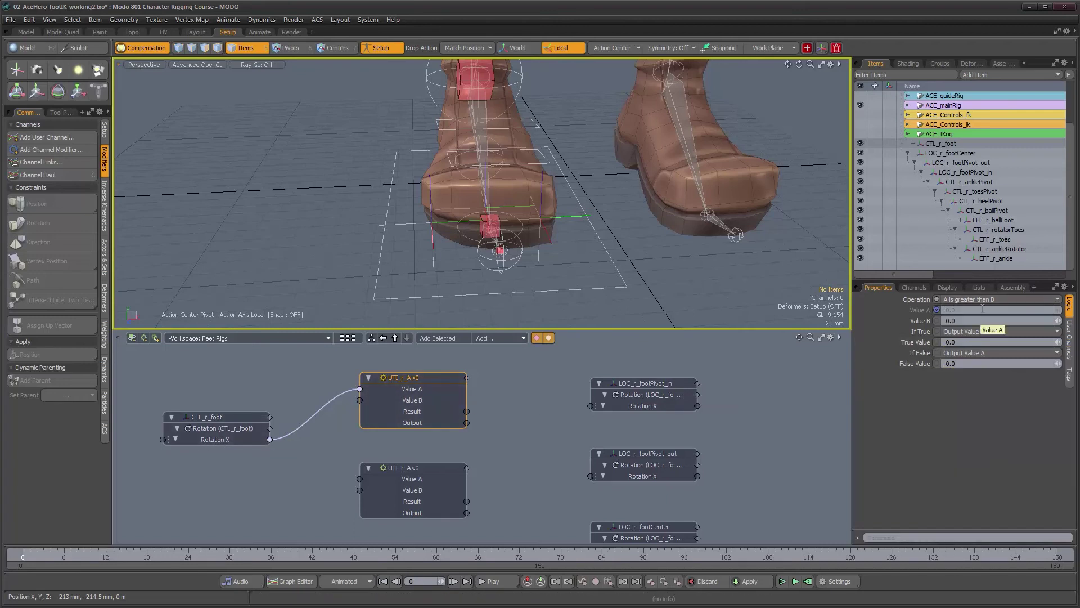
{"action": "left_click", "coordinate": [960, 321]}
{"action": "left_click", "coordinate": [960, 321]}
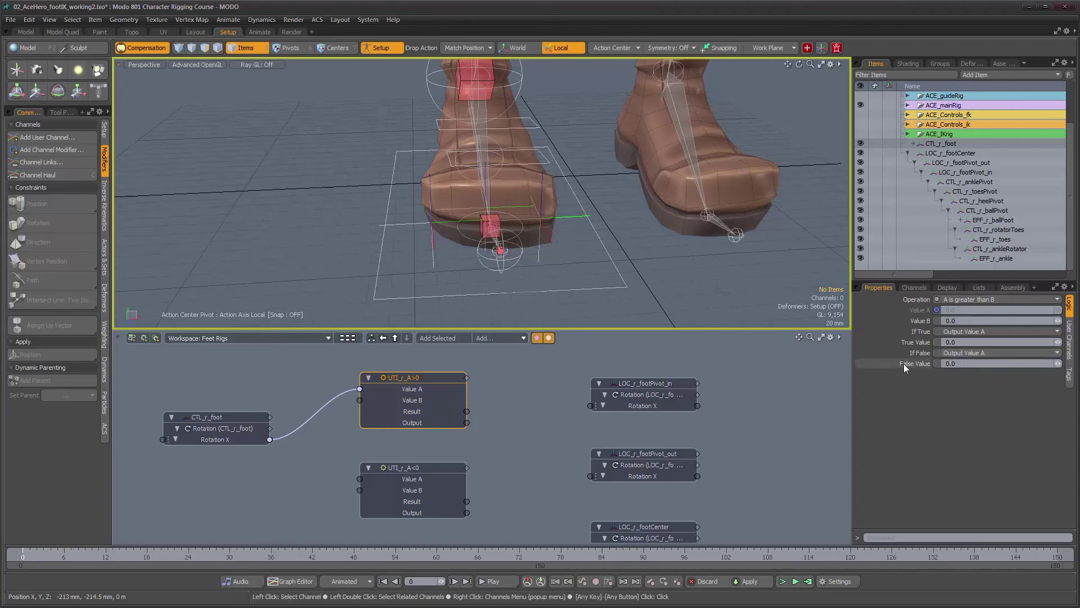
{"action": "left_click", "coordinate": [966, 354]}
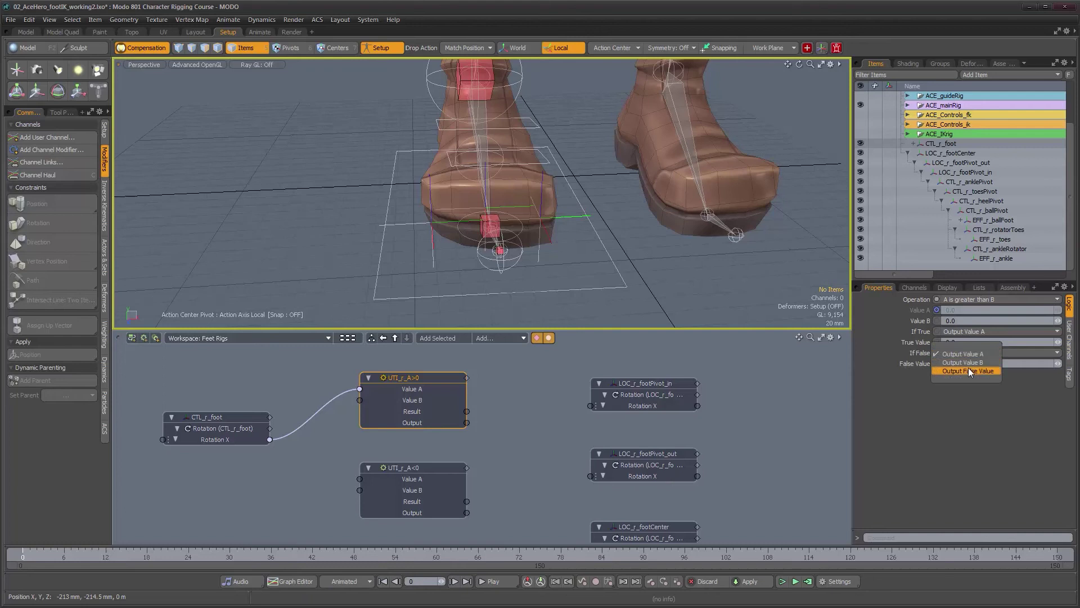
{"action": "left_click", "coordinate": [967, 369]}
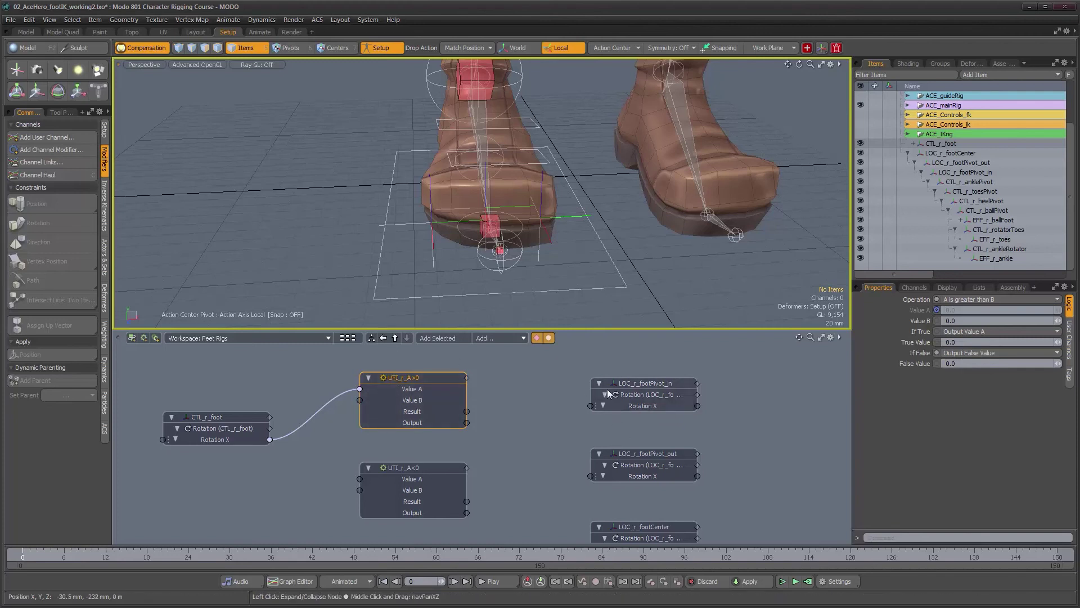
Swap the two foot pivot nodes' positions and connect the Output of UTI_r_A>0 to Rotation X of LOC_r_footPivot_out.
{"action": "left_click_drag", "start_coordinate": [675, 389], "coordinate": [785, 445]}
{"action": "left_click_drag", "start_coordinate": [674, 453], "coordinate": [641, 389]}
{"action": "left_click_drag", "start_coordinate": [728, 439], "coordinate": [609, 469]}
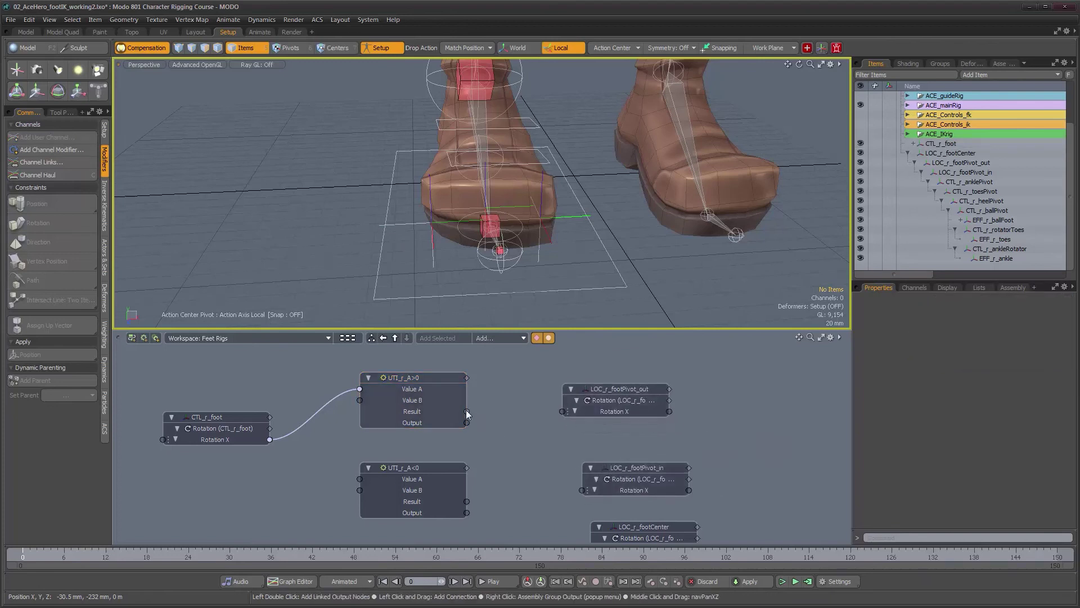
{"action": "left_click_drag", "start_coordinate": [467, 423], "coordinate": [617, 407]}
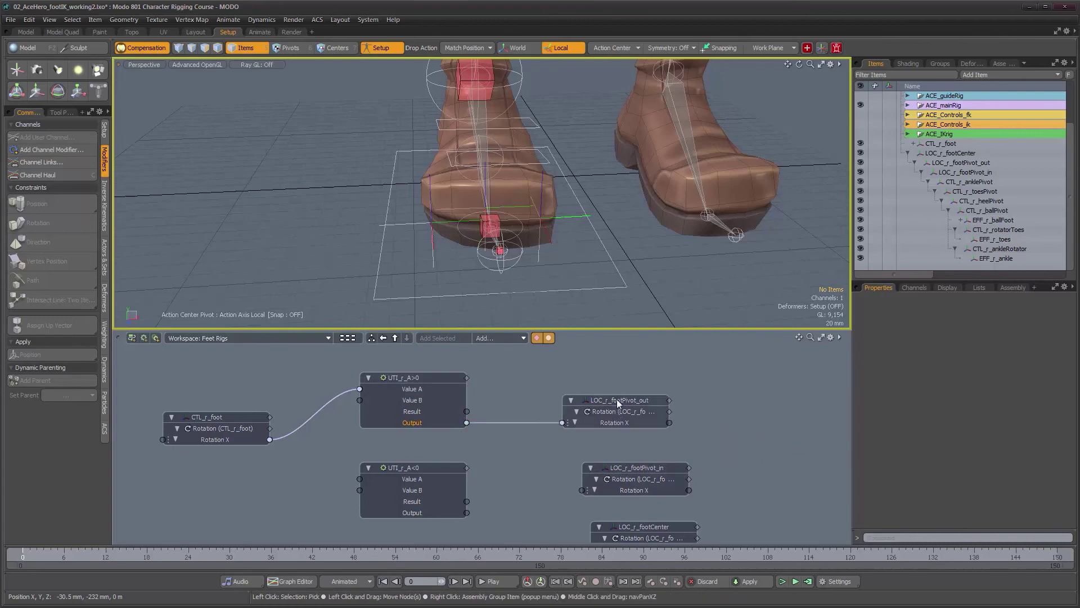
Test-rotate CTL_r_foot to check the outer foot pivot connection, and undo the rotation.
{"action": "left_click", "coordinate": [410, 297]}
{"action": "left_click_drag", "start_coordinate": [488, 297], "coordinate": [489, 283], "text": "alt"}
{"action": "key", "text": "e"}
{"action": "mouse_move", "coordinate": [528, 190]}
{"action": "left_mouse_down"}
{"action": "mouse_move", "coordinate": [503, 165]}
{"action": "mouse_move", "coordinate": [535, 214]}
{"action": "mouse_move", "coordinate": [498, 163]}
{"action": "mouse_move", "coordinate": [538, 226]}
{"action": "mouse_move", "coordinate": [482, 164]}
{"action": "mouse_move", "coordinate": [536, 218]}
{"action": "mouse_move", "coordinate": [502, 167]}
{"action": "mouse_move", "coordinate": [527, 190]}
{"action": "left_mouse_up"}
{"action": "left_click_drag", "start_coordinate": [518, 189], "coordinate": [500, 240]}
{"action": "key", "text": "ctrl+z"}
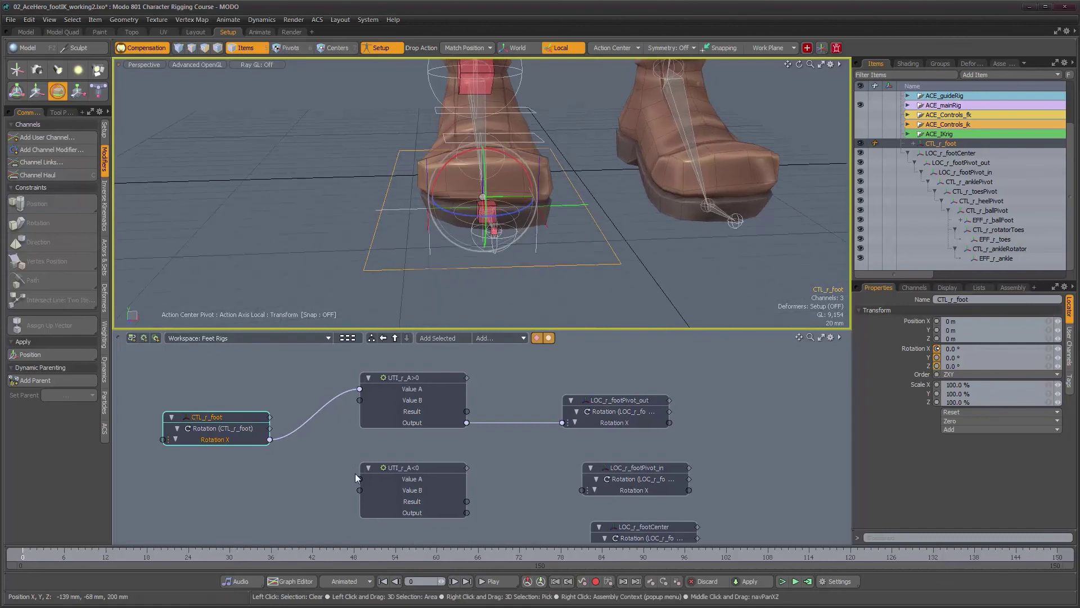
Connect Rotation X of CTL_r_foot to Value A of UTI_r_A<0 and set that node's If False option to Output False Value.
{"action": "left_click_drag", "start_coordinate": [400, 471], "coordinate": [416, 463]}
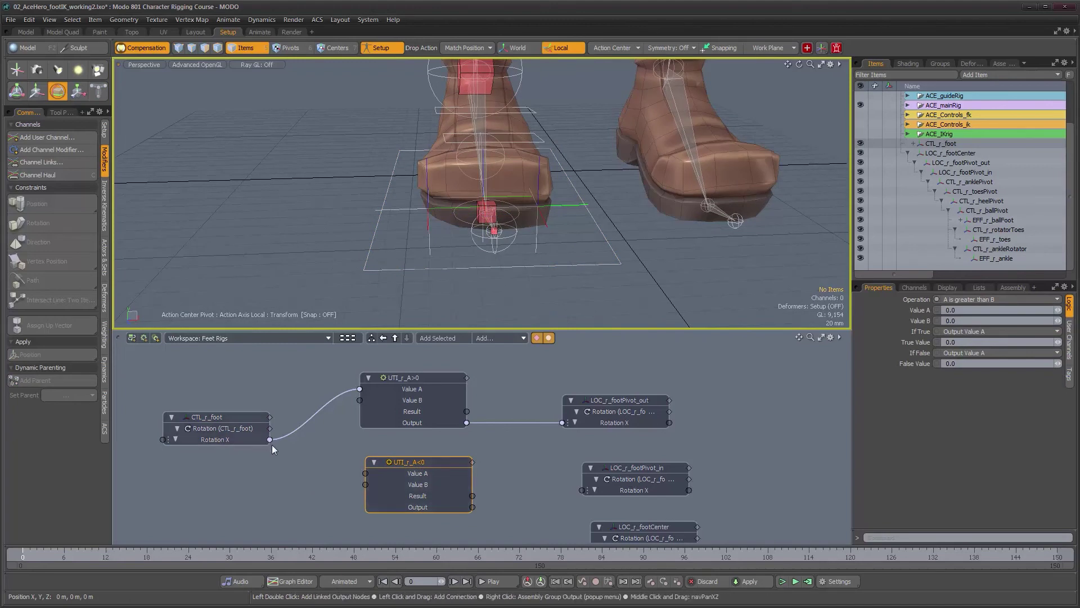
{"action": "left_click_drag", "start_coordinate": [365, 478], "coordinate": [407, 462]}
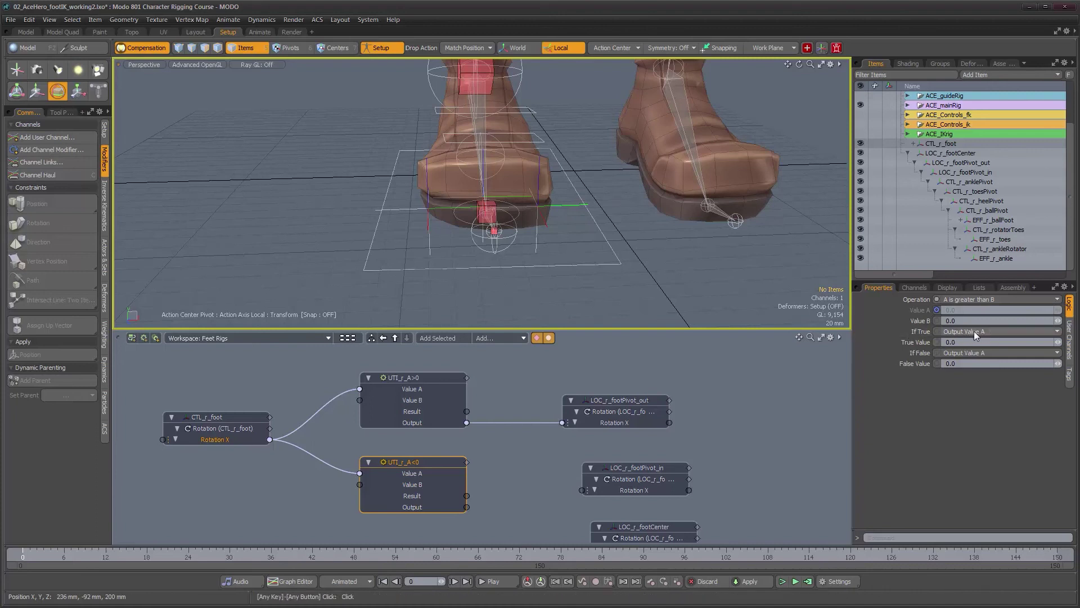
{"action": "left_click", "coordinate": [974, 353]}
{"action": "left_click", "coordinate": [974, 369]}
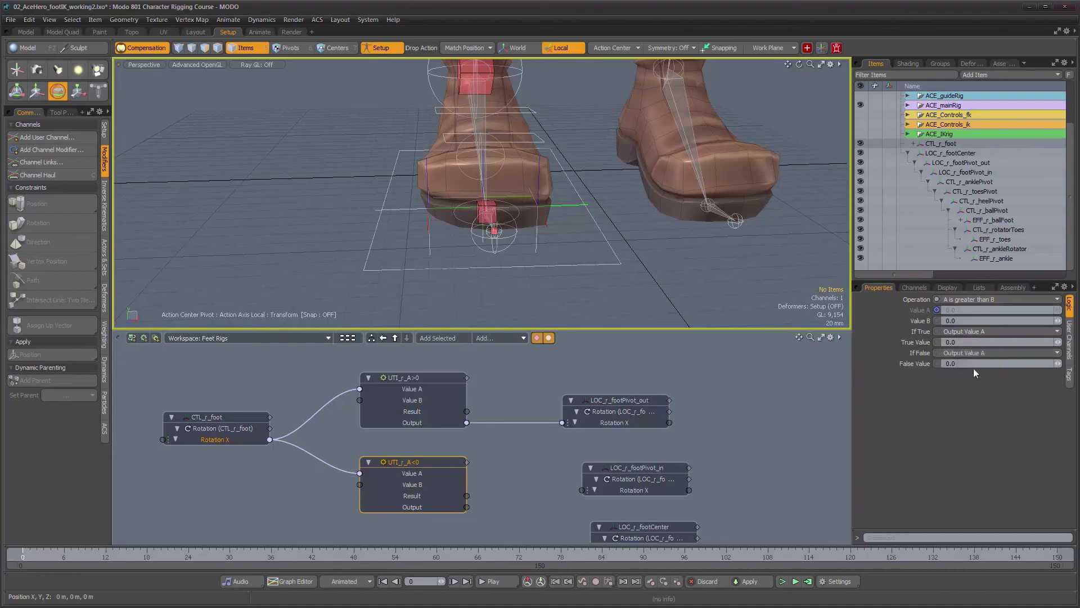
{"action": "left_click", "coordinate": [957, 364]}
Align LOC_r_footPivot_in under LOC_r_footPivot_out and connect the Output of UTI_r_A<0 to its Rotation X.
{"action": "left_click_drag", "start_coordinate": [590, 466], "coordinate": [570, 463]}
{"action": "left_click_drag", "start_coordinate": [466, 507], "coordinate": [563, 488]}
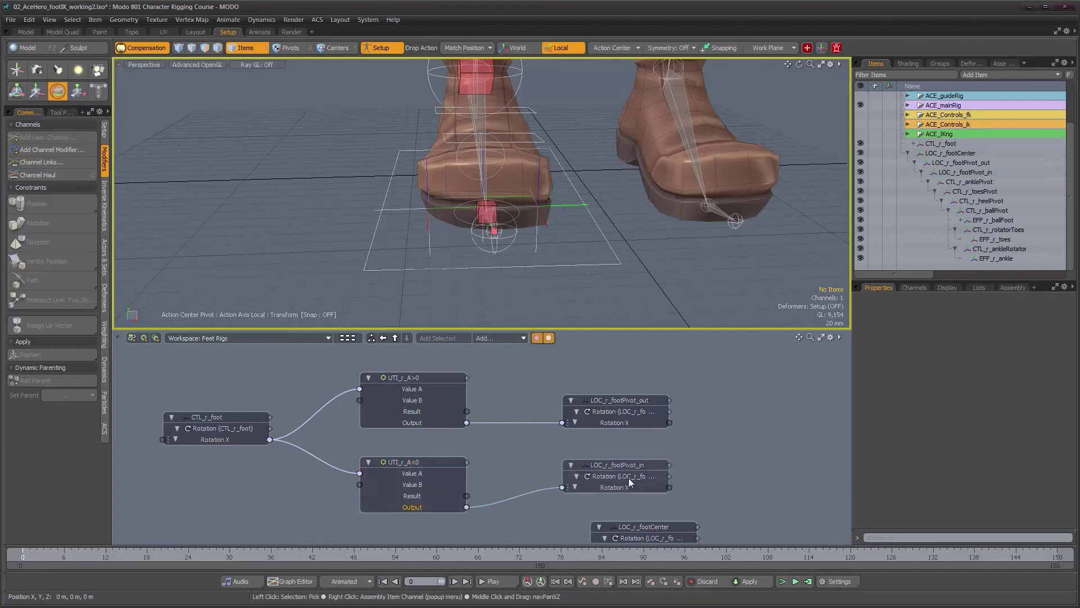
Test-rotate CTL_r_foot to about -22° around X to check the inner foot pivot connection.
{"action": "left_click_drag", "start_coordinate": [555, 273], "coordinate": [551, 274], "text": "alt"}
{"action": "left_click", "coordinate": [549, 261]}
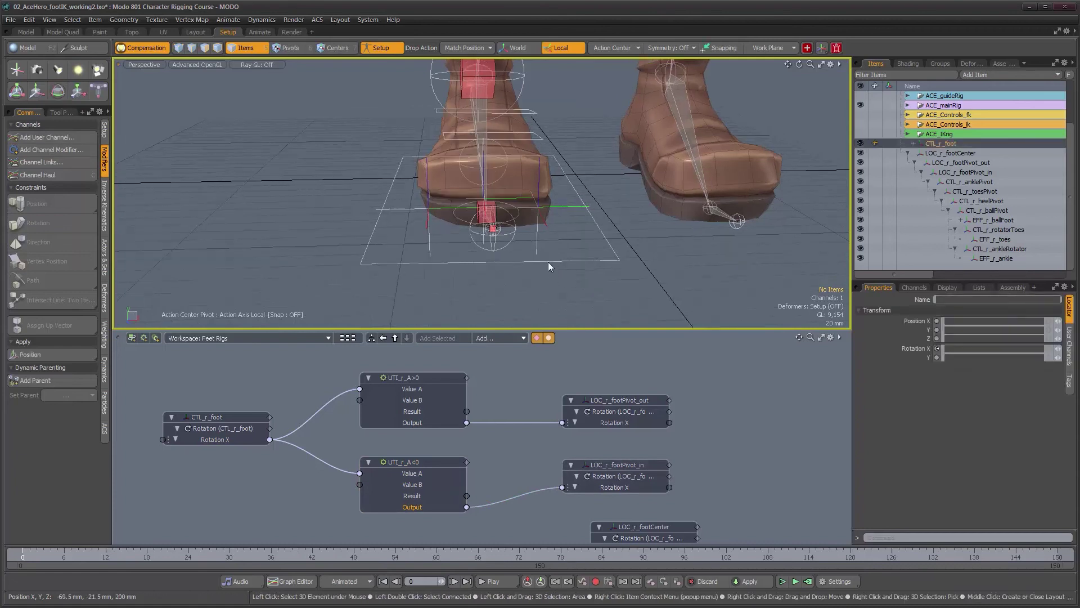
{"action": "key", "text": "e"}
{"action": "mouse_move", "coordinate": [521, 165]}
{"action": "left_mouse_down"}
{"action": "mouse_move", "coordinate": [535, 191]}
{"action": "mouse_move", "coordinate": [502, 150]}
{"action": "mouse_move", "coordinate": [534, 186]}
{"action": "mouse_move", "coordinate": [506, 153]}
{"action": "mouse_move", "coordinate": [554, 184]}
{"action": "mouse_move", "coordinate": [507, 155]}
{"action": "mouse_move", "coordinate": [553, 198]}
{"action": "mouse_move", "coordinate": [524, 169]}
{"action": "left_mouse_up"}
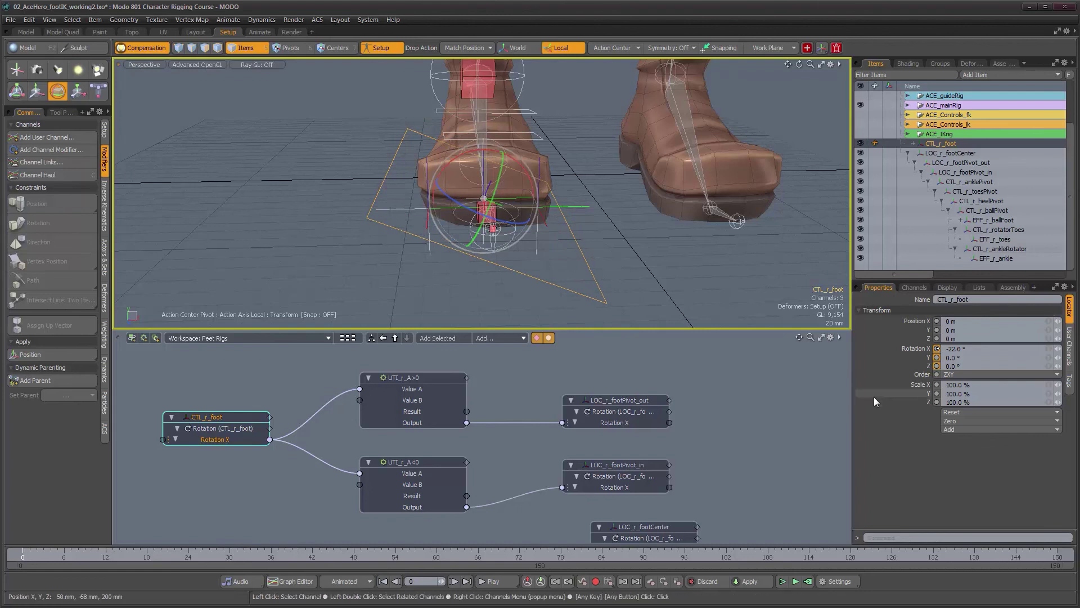
Set the operation of the UTI_r_A<0 logic node to A is less than B.
{"action": "left_click", "coordinate": [437, 462]}
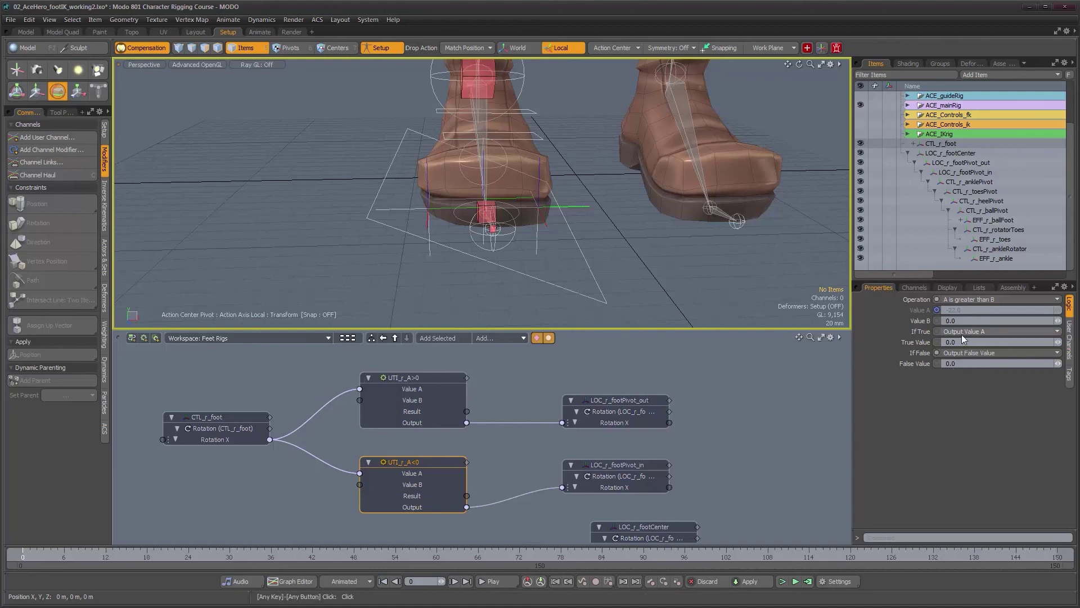
{"action": "left_click", "coordinate": [968, 299]}
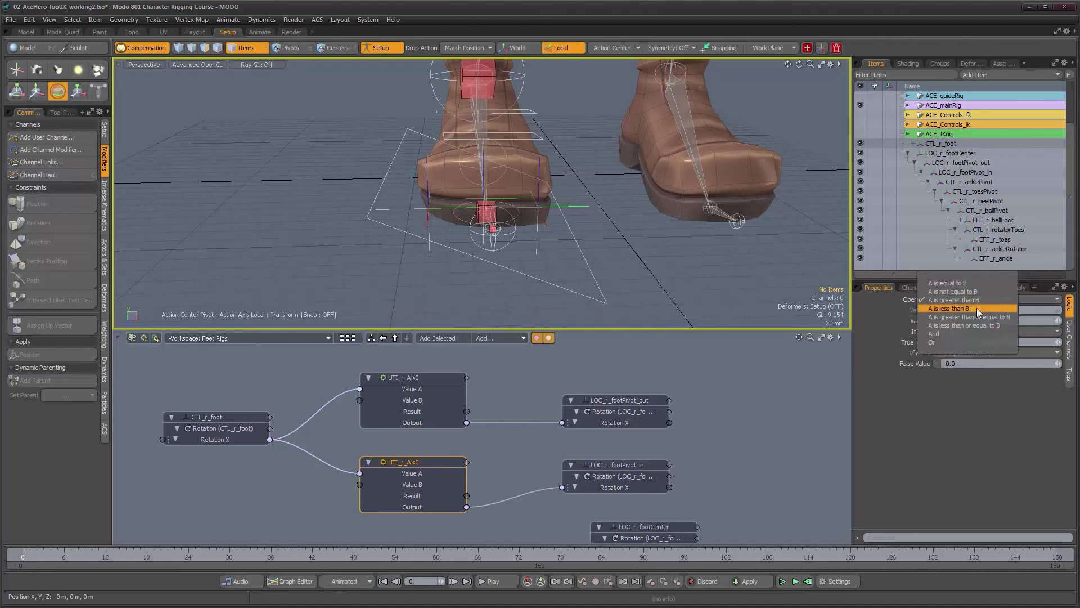
{"action": "left_click", "coordinate": [976, 308]}
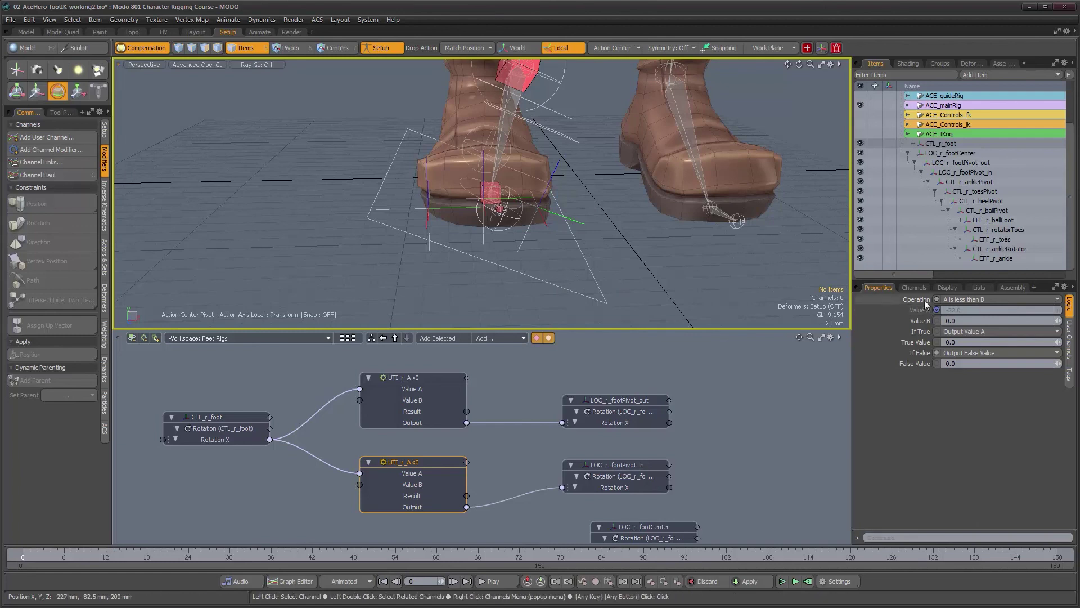
{"action": "left_click", "coordinate": [1051, 302]}
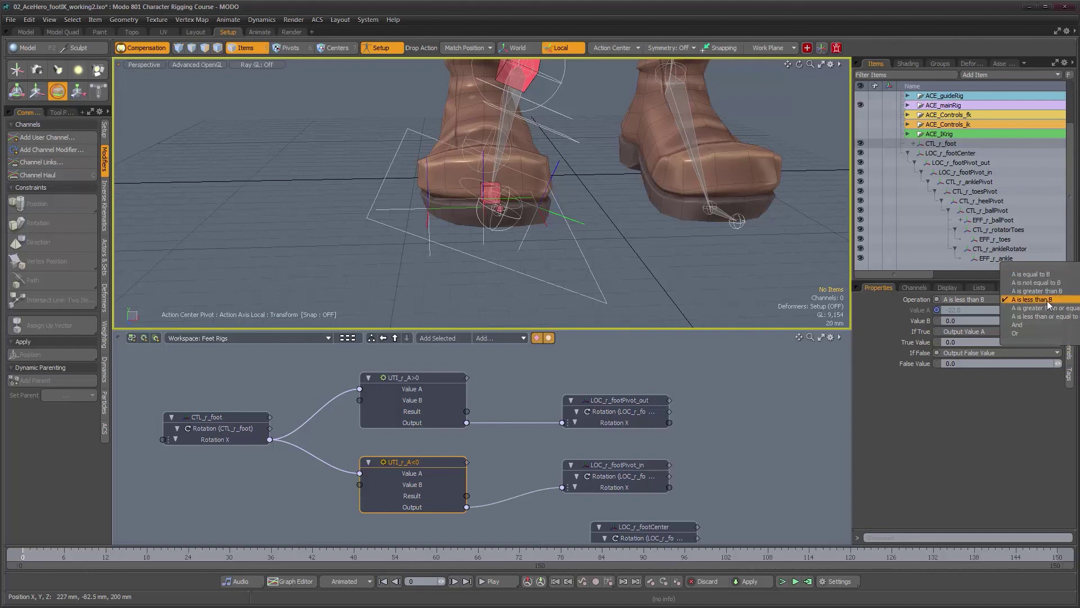
{"action": "left_click", "coordinate": [1047, 300]}
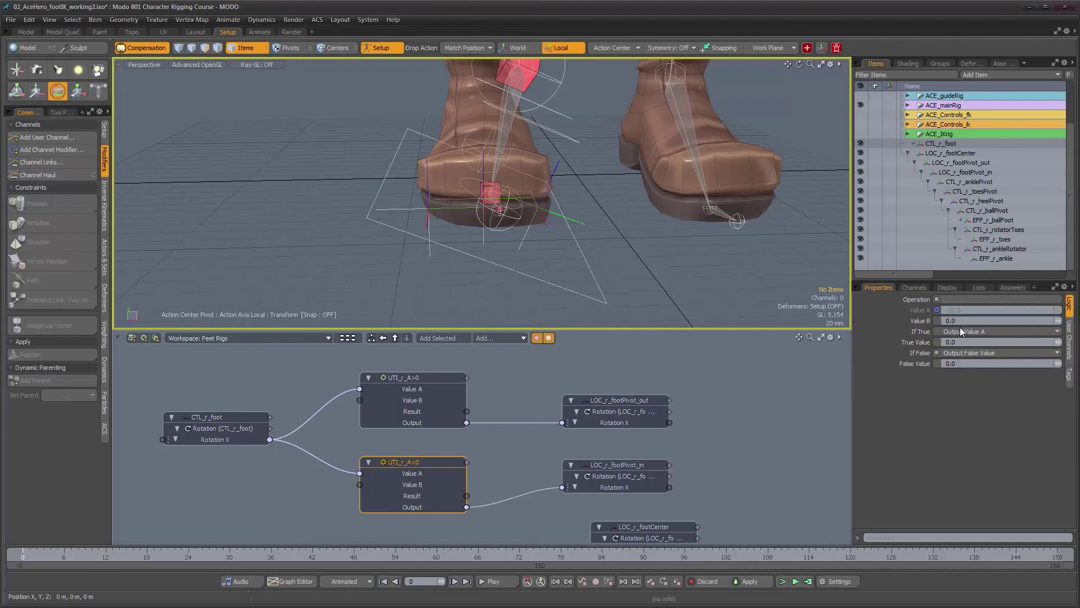
Test-rotate CTL_r_foot around X in both directions to check the outer and inner foot pivots, and undo the test rotations.
{"action": "left_click", "coordinate": [541, 283]}
{"action": "key", "text": "e"}
{"action": "left_click_drag", "start_coordinate": [528, 180], "coordinate": [506, 200]}
{"action": "left_click_drag", "start_coordinate": [487, 150], "coordinate": [518, 174]}
{"action": "key", "text": "ctrl+z"}
{"action": "left_click_drag", "start_coordinate": [539, 248], "coordinate": [435, 236], "text": "alt"}
{"action": "left_click_drag", "start_coordinate": [622, 243], "coordinate": [499, 221], "text": "alt"}
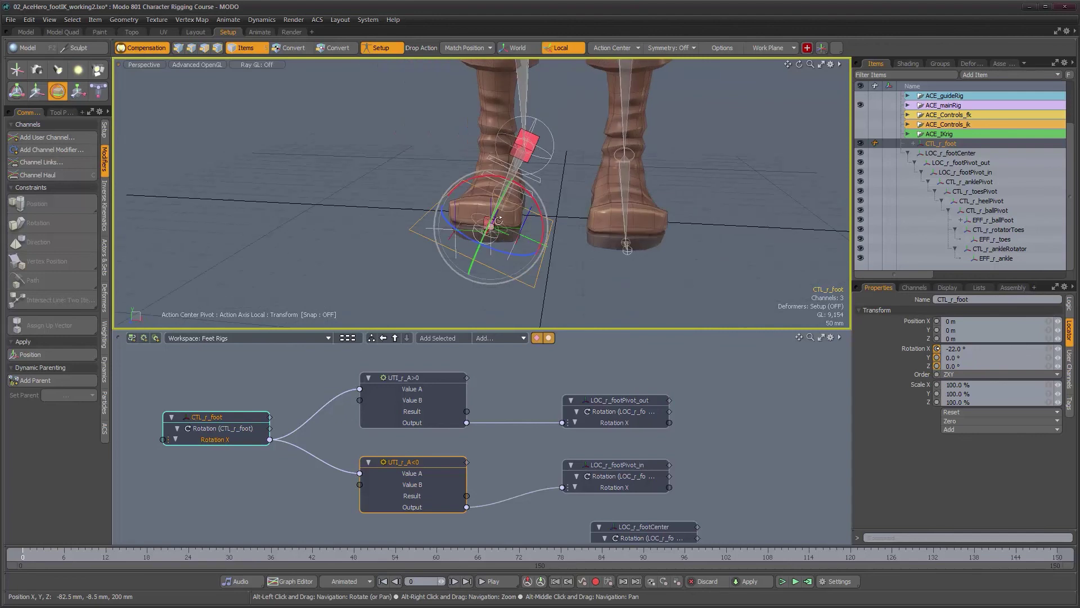
{"action": "mouse_move", "coordinate": [470, 181]}
{"action": "left_mouse_down"}
{"action": "mouse_move", "coordinate": [444, 208]}
{"action": "mouse_move", "coordinate": [460, 188]}
{"action": "left_mouse_up"}
{"action": "key", "text": "ctrl+z"}
{"action": "left_click_drag", "start_coordinate": [515, 256], "coordinate": [549, 259], "text": "alt"}
Set Rotation X of CTL_r_foot to 0°.
{"action": "left_click_drag", "start_coordinate": [969, 349], "coordinate": [901, 345]}
{"action": "type", "text": "0"}
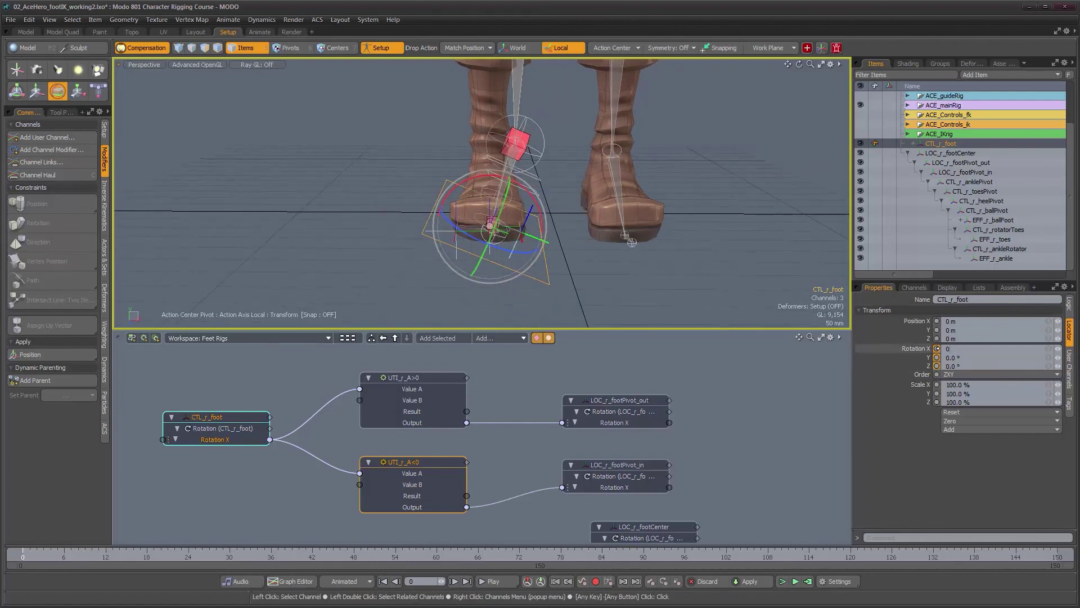
{"action": "key", "text": "Return"}
Test-rotate CTL_r_foot about -11.5° around Y to check its effect on the foot, and undo the rotation.
{"action": "left_click_drag", "start_coordinate": [374, 169], "coordinate": [497, 196], "text": "alt"}
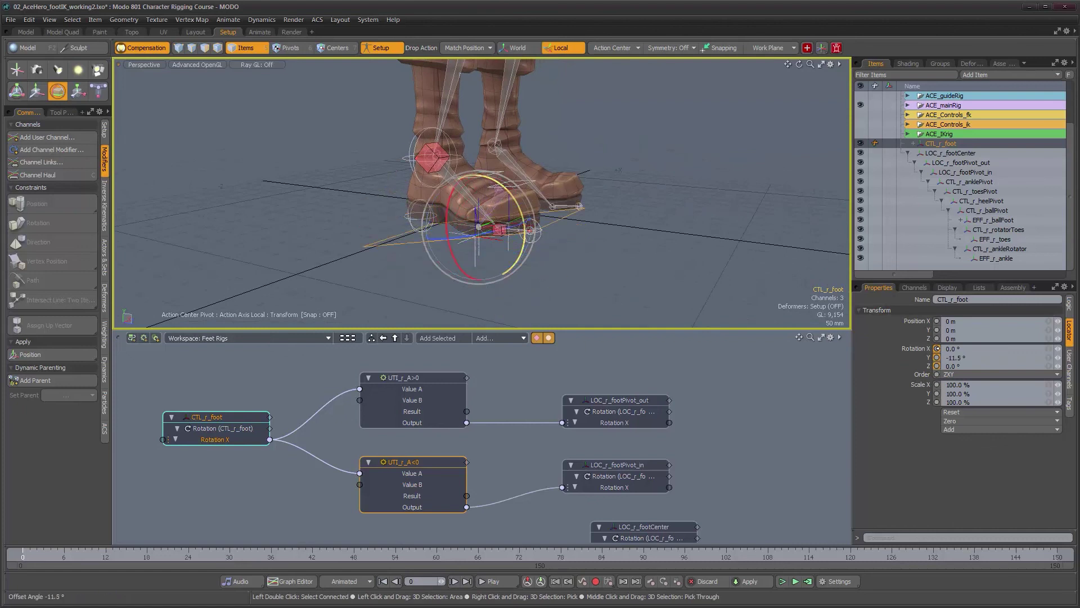
{"action": "key", "text": "ctrl+z"}
{"action": "left_click_drag", "start_coordinate": [514, 214], "coordinate": [560, 237], "text": "alt"}
Align the LOC_r_footCenter node under LOC_r_footPivot_in and display the channels of CTL_r_foot.
{"action": "left_click_drag", "start_coordinate": [644, 527], "coordinate": [633, 454]}
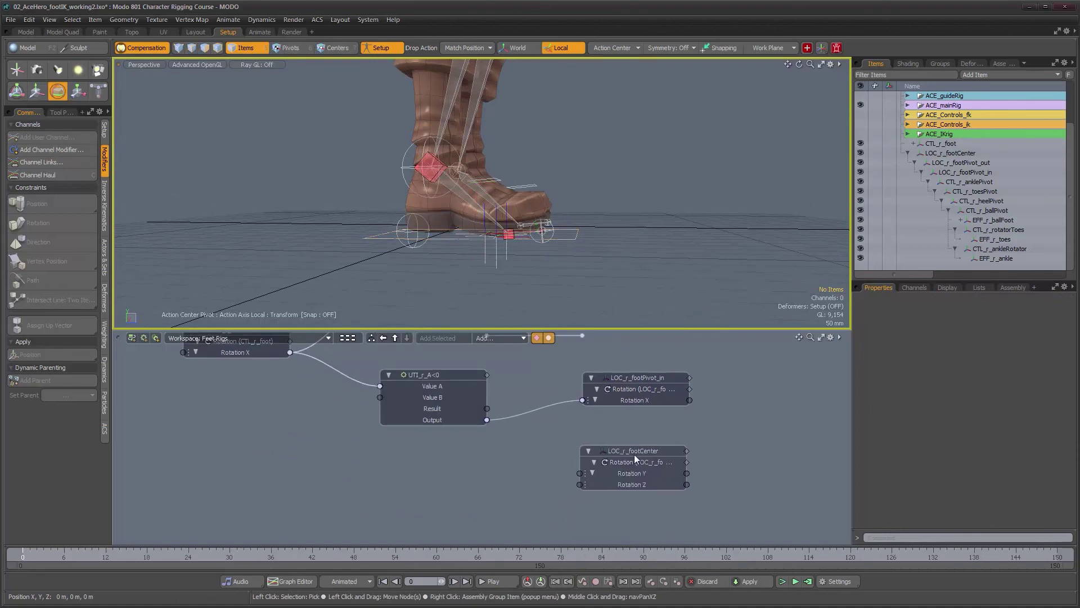
{"action": "left_click_drag", "start_coordinate": [259, 352], "coordinate": [297, 429], "text": "alt"}
{"action": "left_click", "coordinate": [261, 427]}
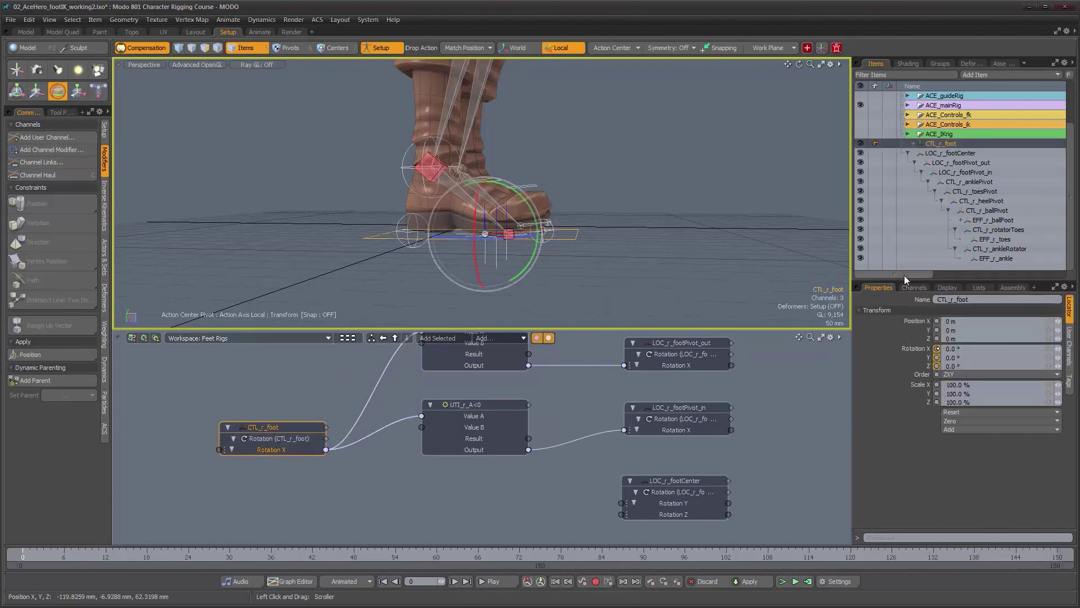
{"action": "left_click", "coordinate": [913, 287]}
{"action": "left_click", "coordinate": [907, 433]}
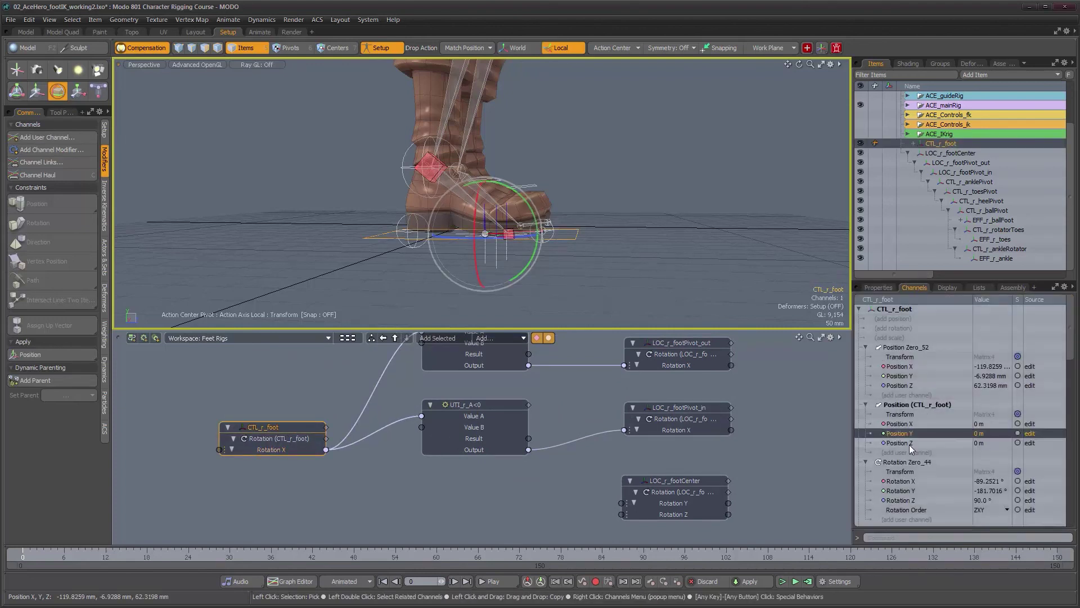
{"action": "left_click", "coordinate": [908, 443], "text": "shift"}
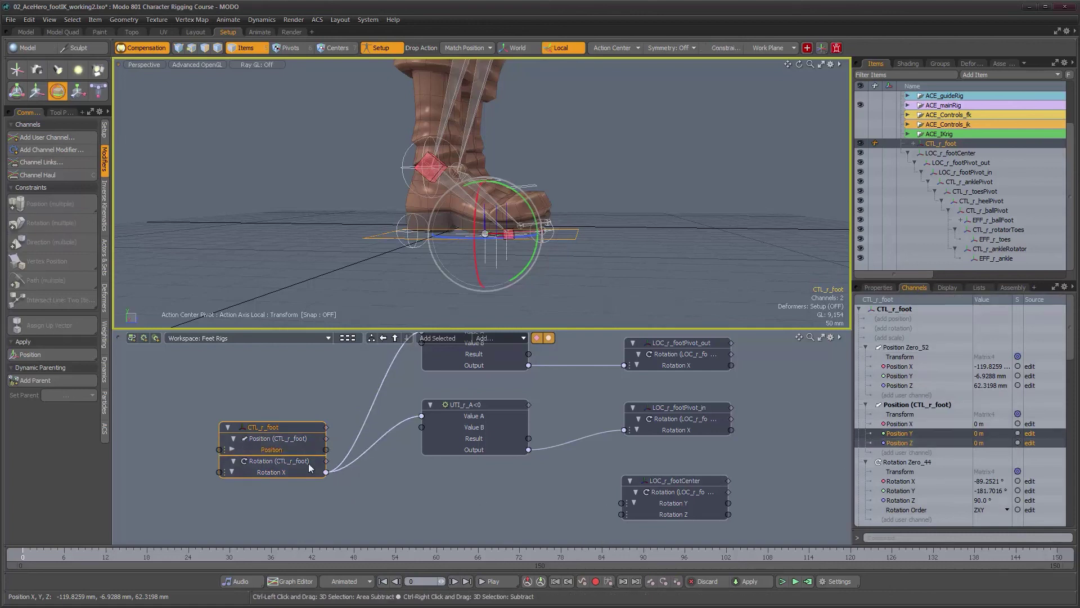
{"action": "right_click", "coordinate": [253, 448]}
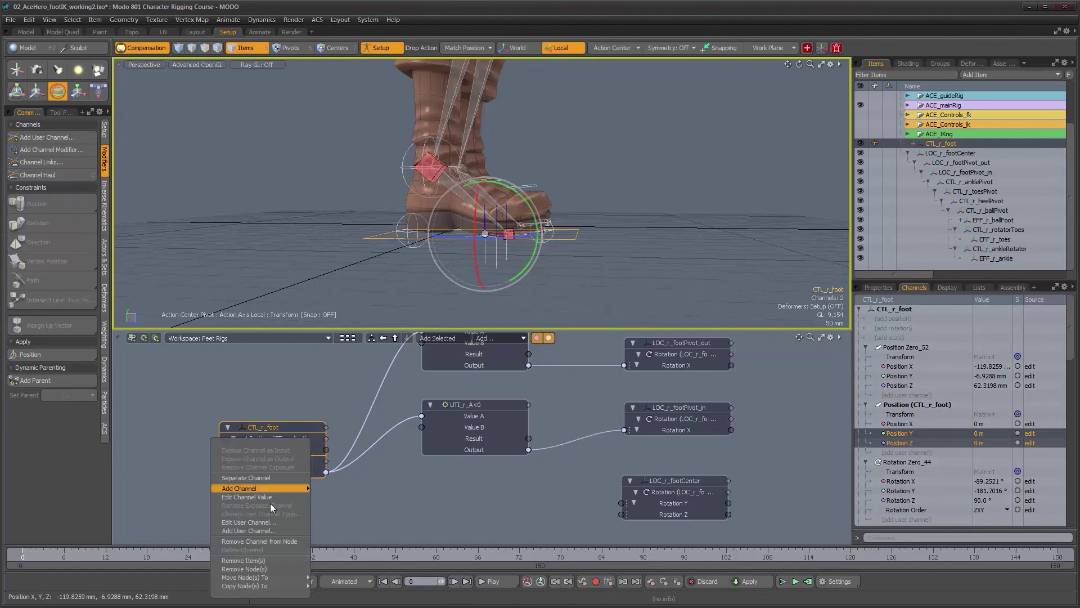
{"action": "left_click", "coordinate": [273, 536]}
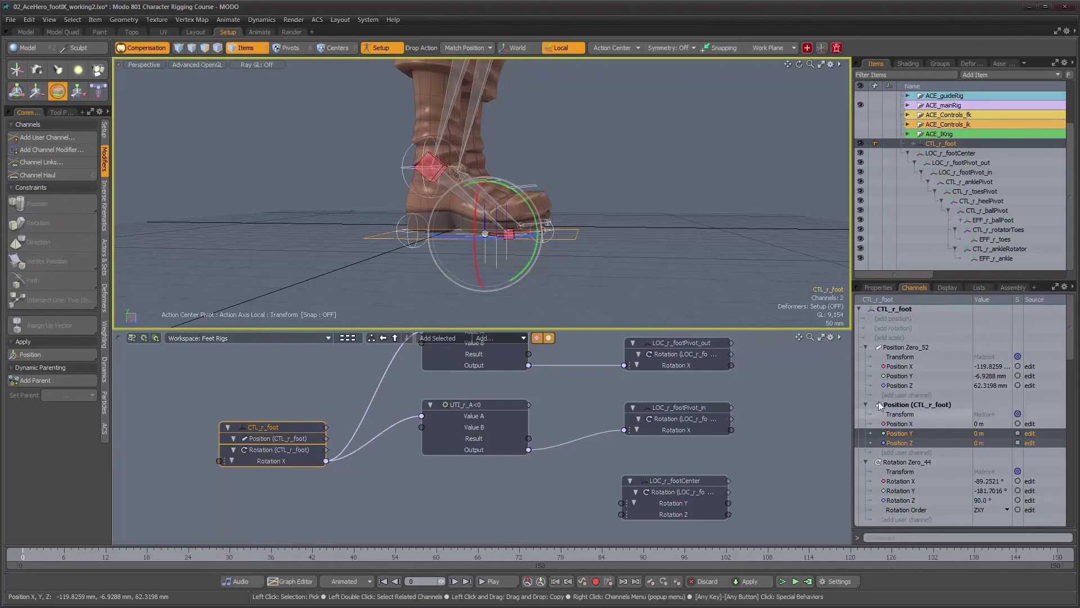
Add the Rotation Y and Rotation Z channels of CTL_r_foot to its node in the Feet Rigs schematic.
{"action": "scroll", "coordinate": [917, 461], "scroll_direction": "down", "scroll_amount": 4}
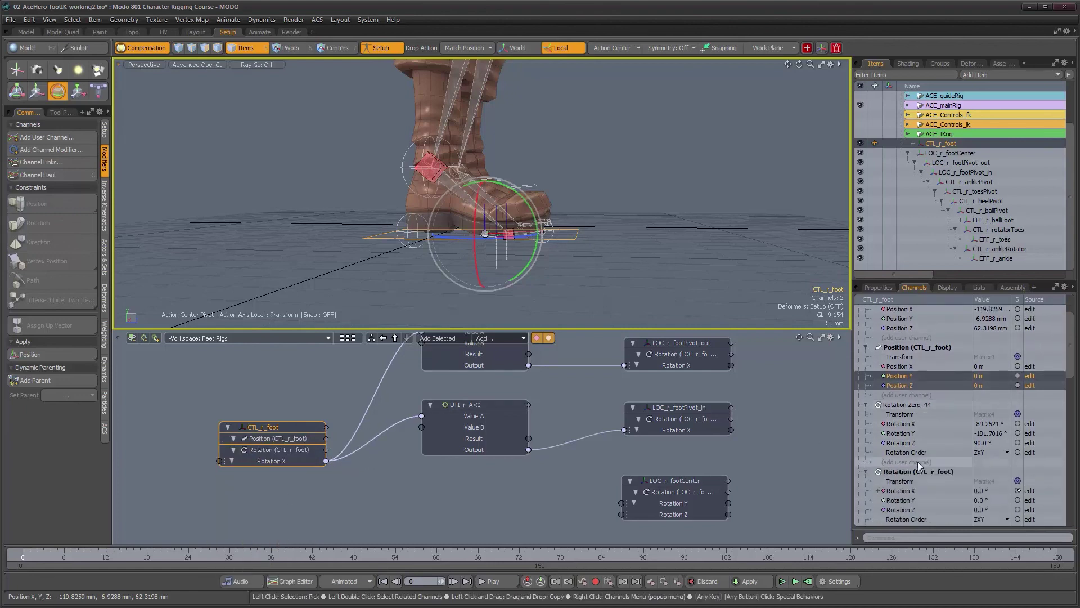
{"action": "left_click", "coordinate": [900, 442]}
{"action": "left_click", "coordinate": [901, 452], "text": "shift"}
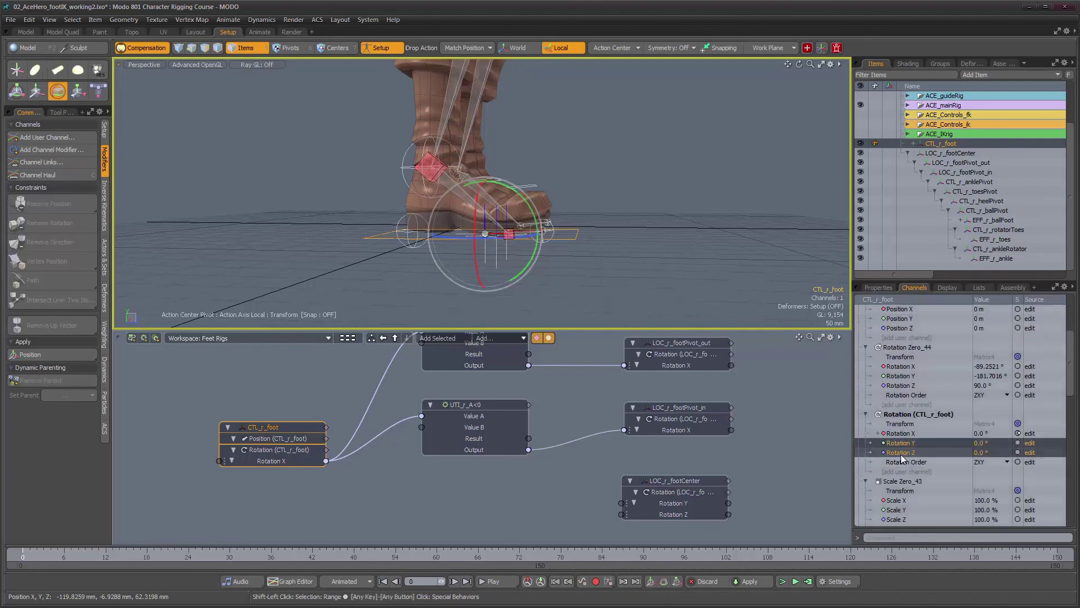
{"action": "left_click_drag", "start_coordinate": [907, 454], "coordinate": [463, 488]}
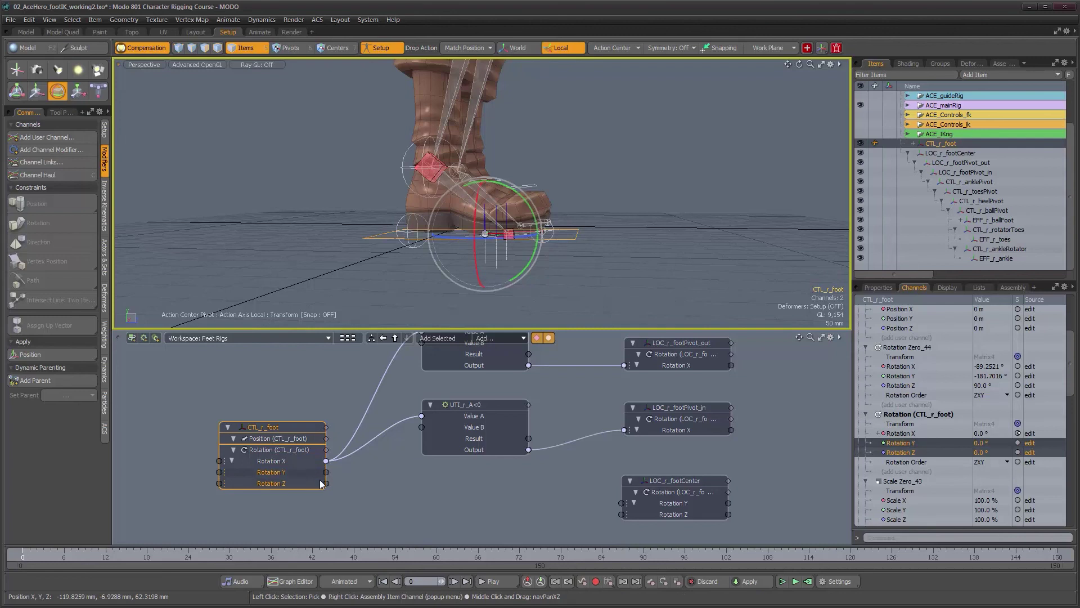
{"action": "left_click", "coordinate": [365, 484]}
Try connecting Rotation Y of CTL_r_foot to Rotation Y of LOC_r_footCenter, and disconnect the link.
{"action": "left_click_drag", "start_coordinate": [326, 472], "coordinate": [622, 503]}
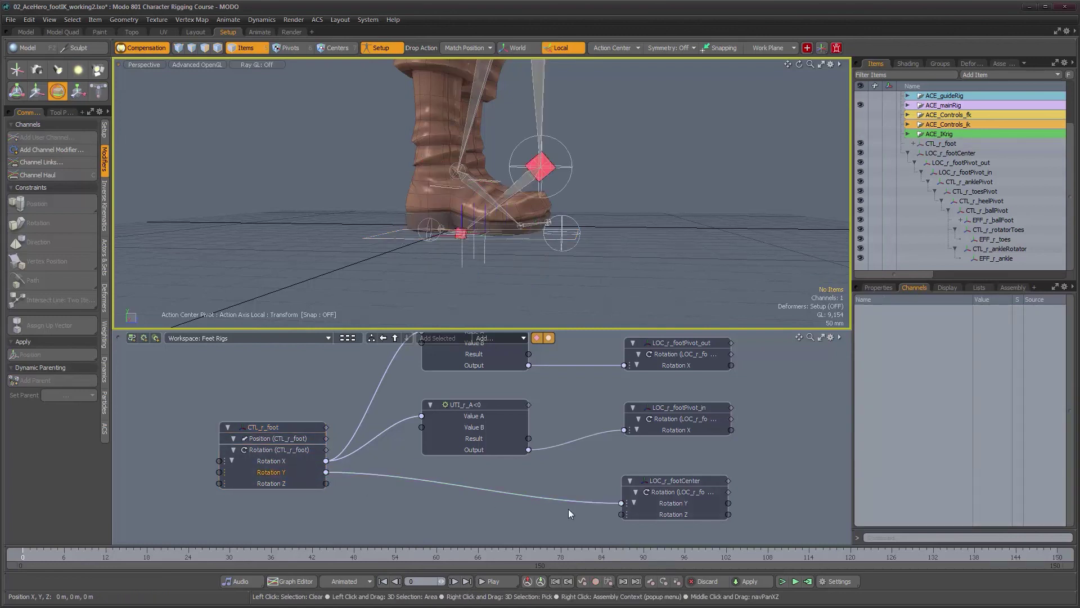
{"action": "left_click_drag", "start_coordinate": [621, 503], "coordinate": [549, 498]}
Zero all transforms of LOC_r_footCenter.
{"action": "left_click_drag", "start_coordinate": [689, 479], "coordinate": [698, 465]}
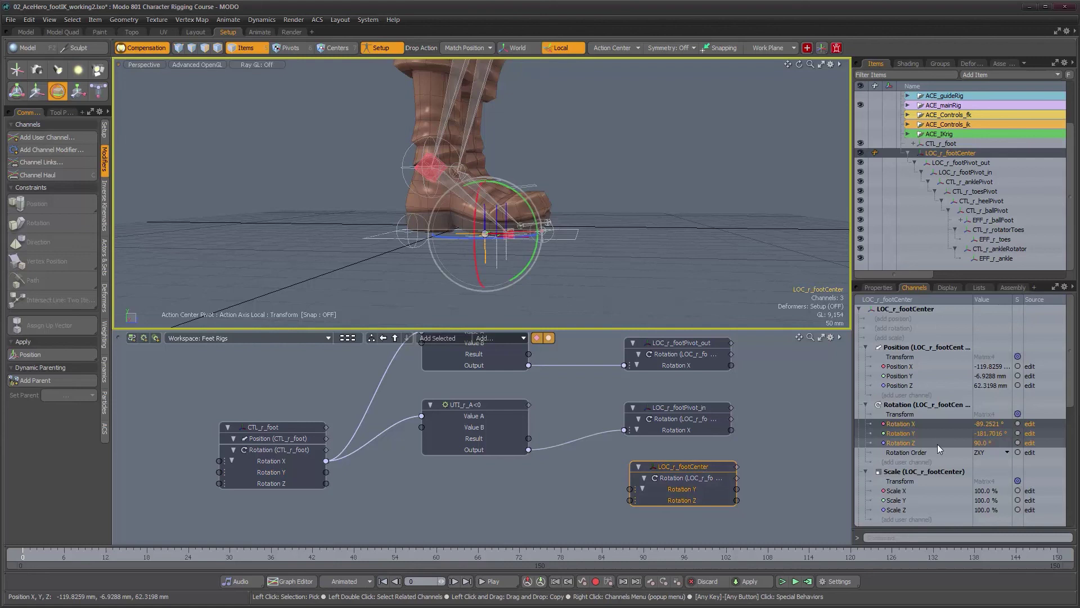
{"action": "left_click_drag", "start_coordinate": [630, 265], "coordinate": [585, 285], "text": "alt"}
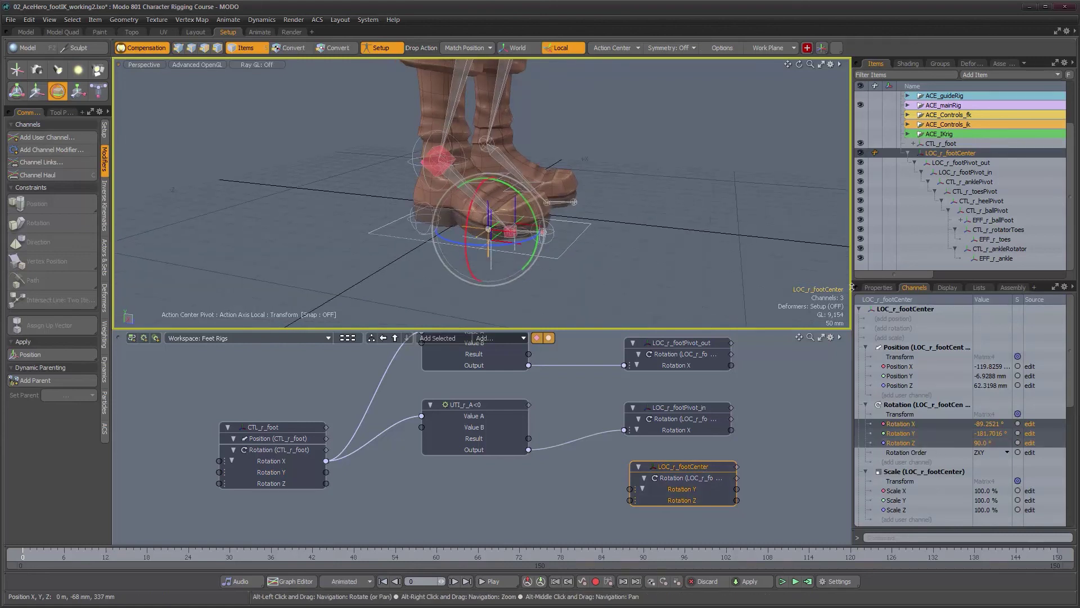
{"action": "left_click", "coordinate": [871, 290]}
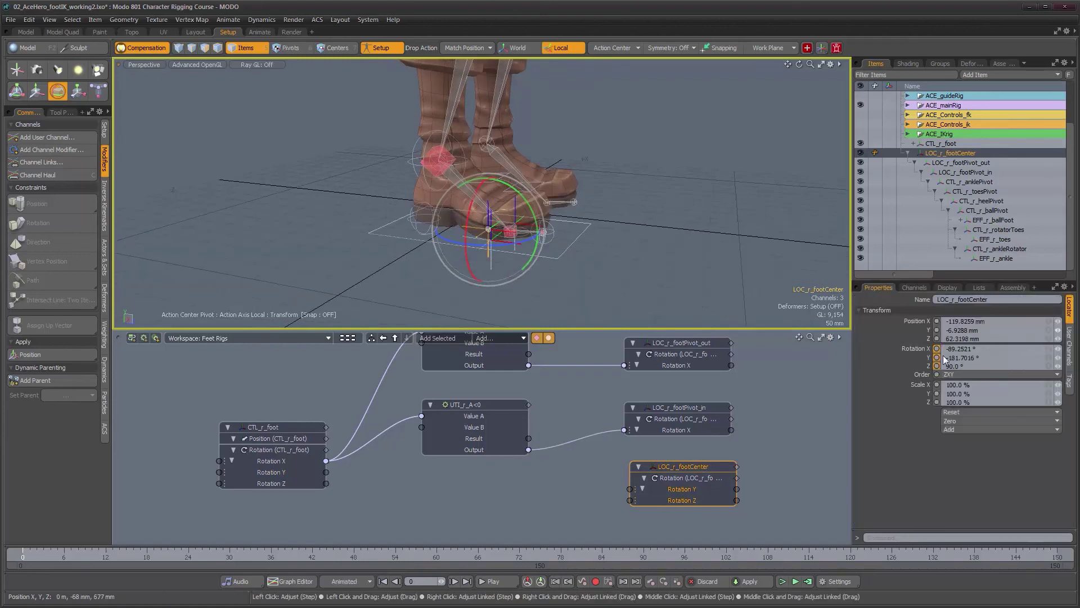
{"action": "left_click_drag", "start_coordinate": [518, 306], "coordinate": [485, 308], "text": "alt"}
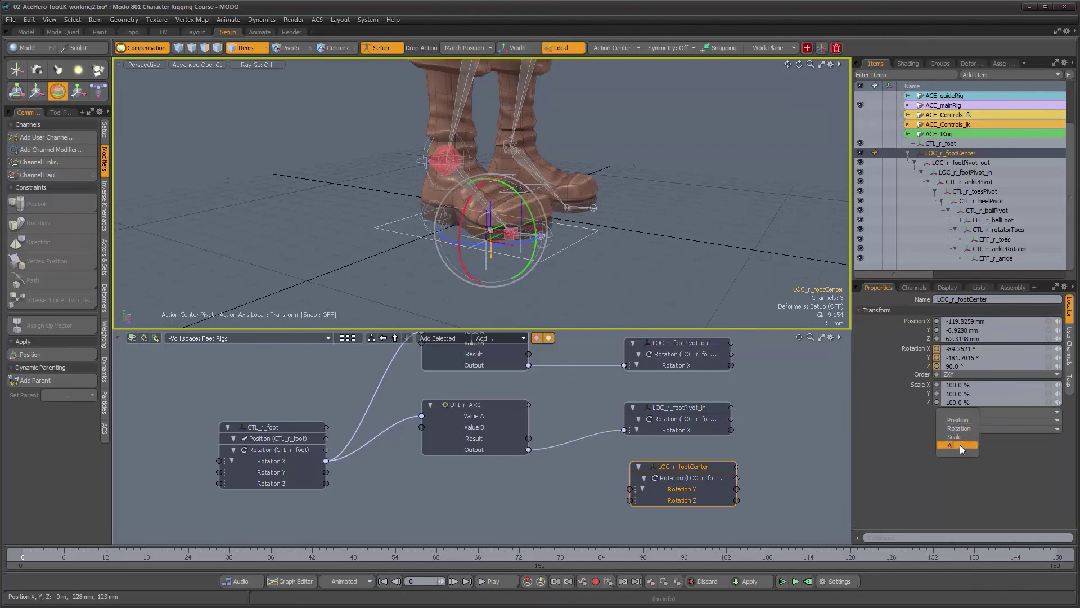
{"action": "left_click", "coordinate": [960, 445]}
{"action": "left_click", "coordinate": [758, 440]}
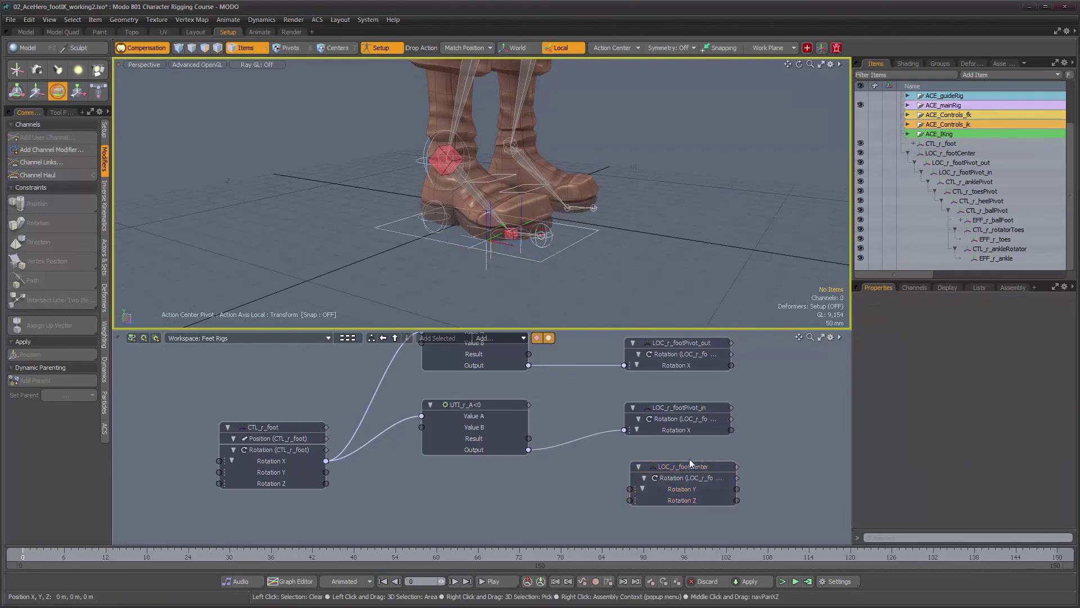
{"action": "left_click", "coordinate": [698, 468]}
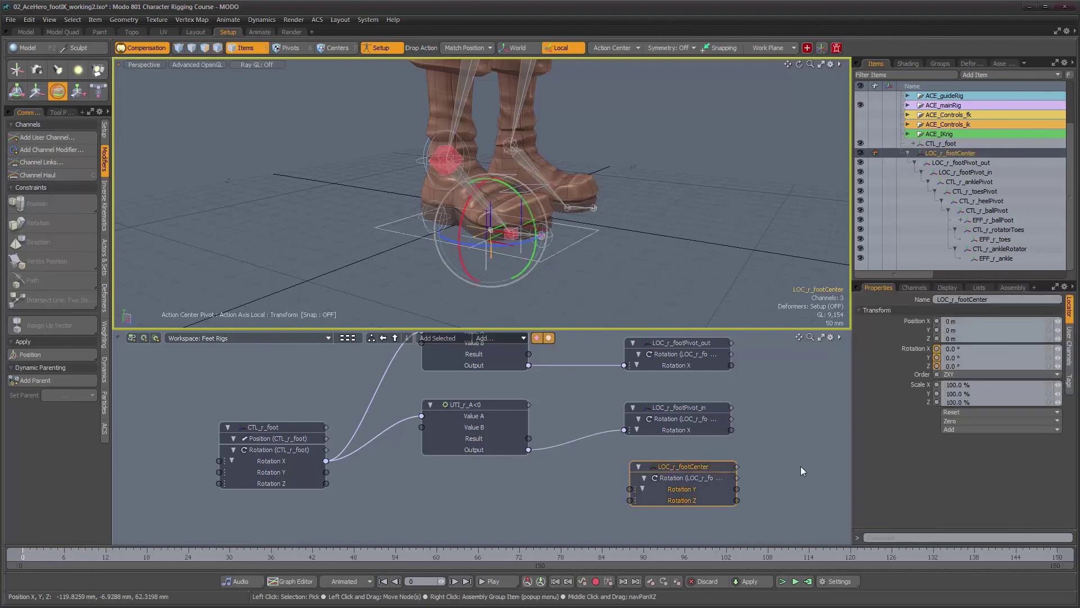
Connect Rotation Y and Rotation Z of CTL_r_foot to the matching rotation channels of LOC_r_footCenter.
{"action": "left_click", "coordinate": [683, 500]}
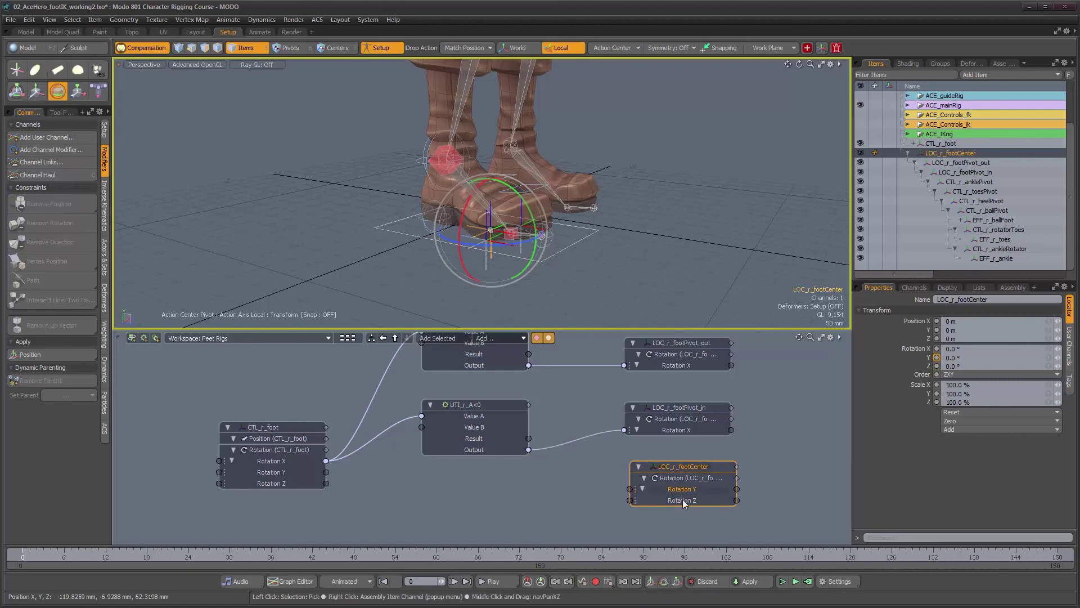
{"action": "left_click", "coordinate": [682, 490], "text": "shift"}
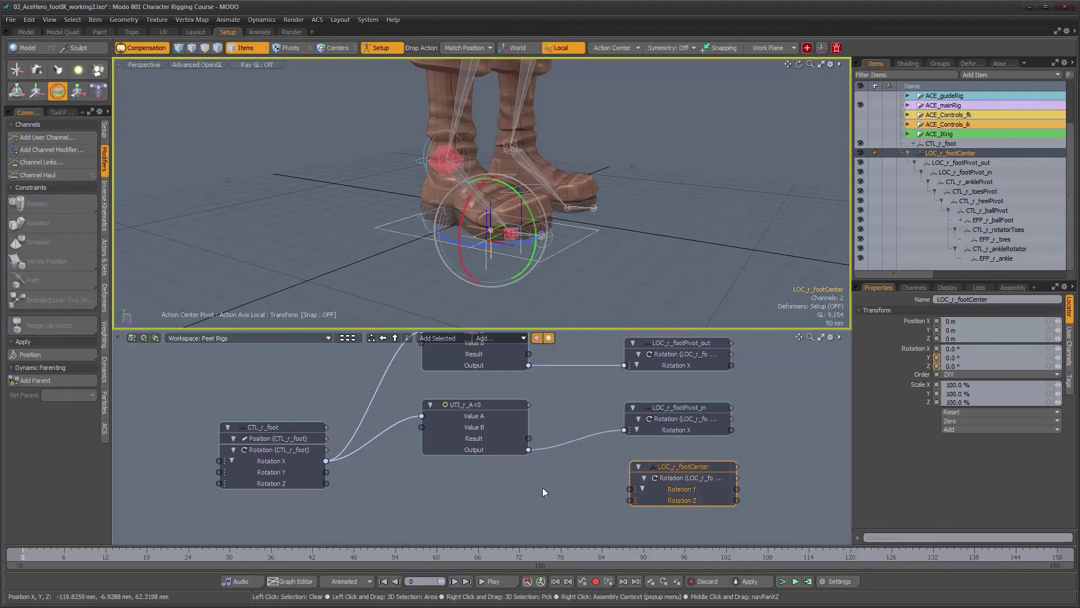
{"action": "left_click_drag", "start_coordinate": [325, 472], "coordinate": [628, 479]}
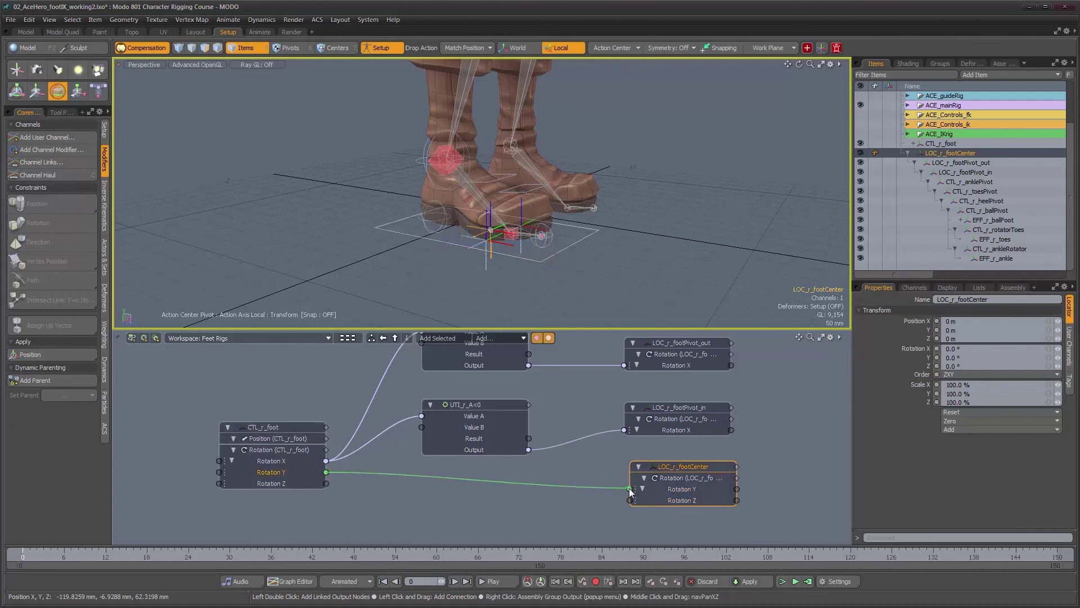
{"action": "left_click_drag", "start_coordinate": [328, 483], "coordinate": [637, 505]}
Test-rotate CTL_r_foot around its Y and Z axes to check the LOC_r_footCenter connections, and undo the rotations.
{"action": "left_click_drag", "start_coordinate": [581, 241], "coordinate": [512, 265], "text": "alt"}
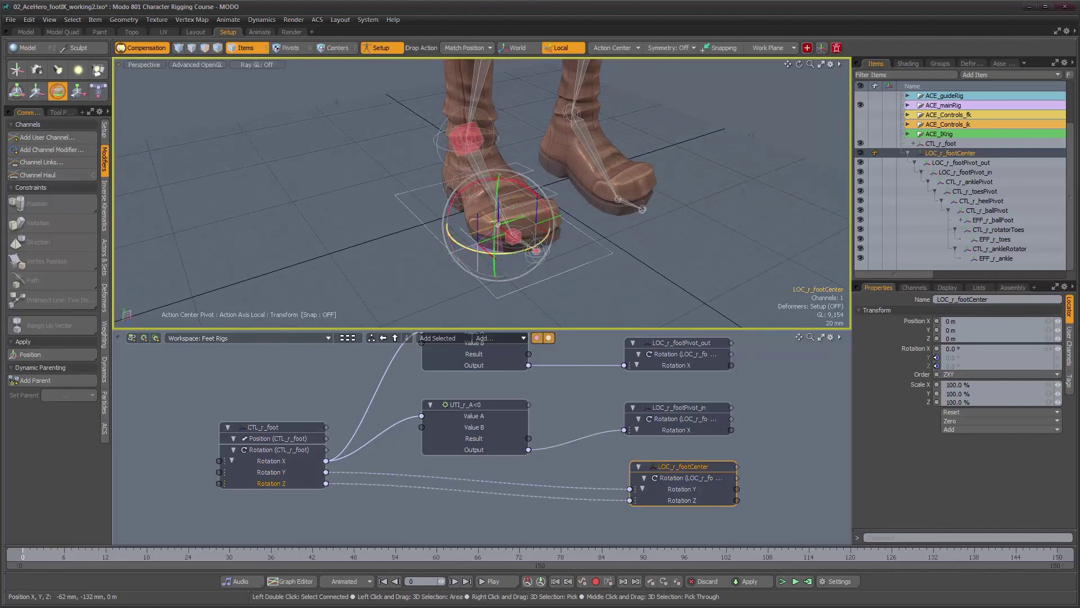
{"action": "left_click_drag", "start_coordinate": [569, 238], "coordinate": [579, 264]}
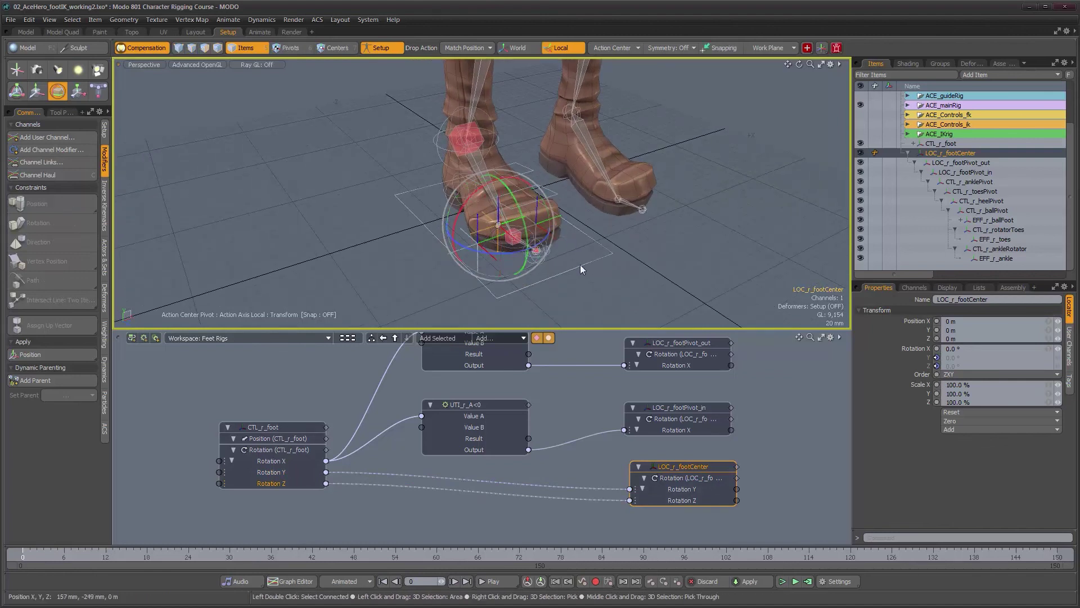
{"action": "left_click", "coordinate": [282, 427]}
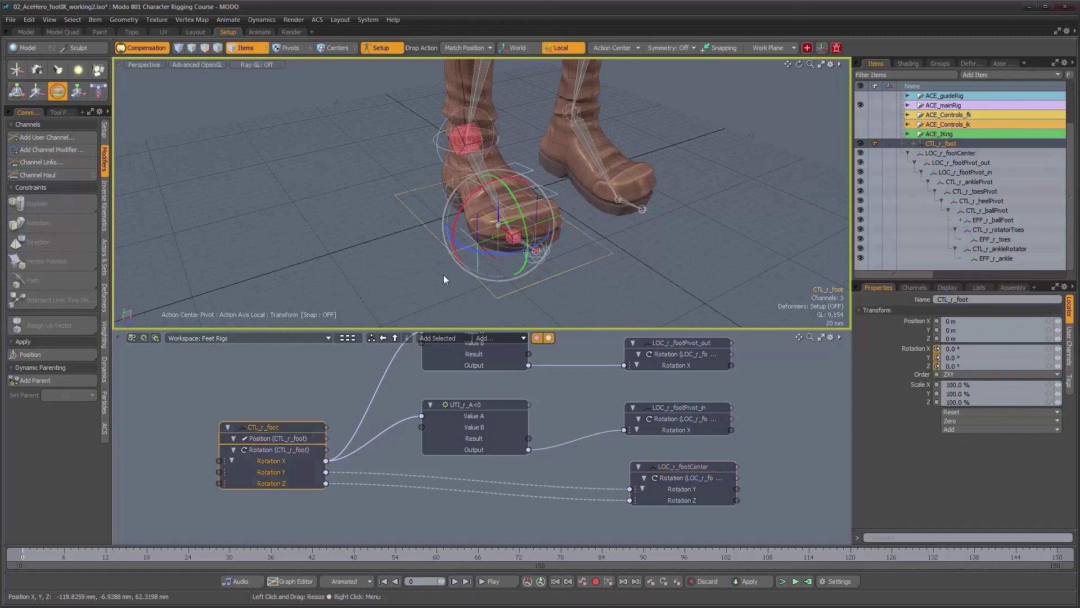
{"action": "left_click_drag", "start_coordinate": [498, 253], "coordinate": [523, 196]}
{"action": "key", "text": "ctrl+z"}
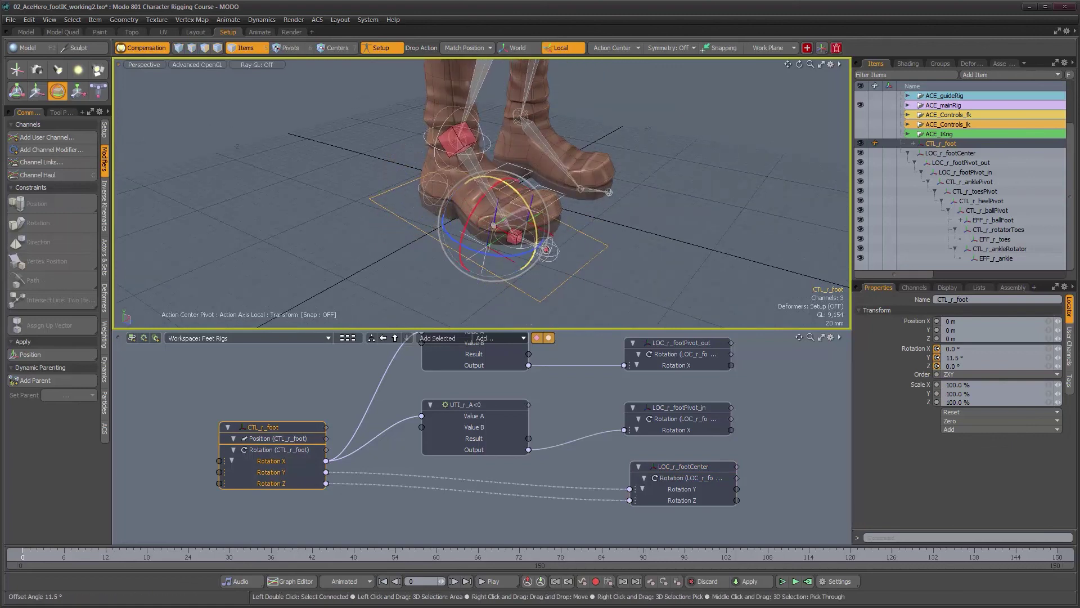
{"action": "key", "text": "ctrl+z"}
{"action": "left_click_drag", "start_coordinate": [562, 232], "coordinate": [571, 276], "text": "alt"}
{"action": "key", "text": "ctrl+z"}
{"action": "key", "text": "space"}
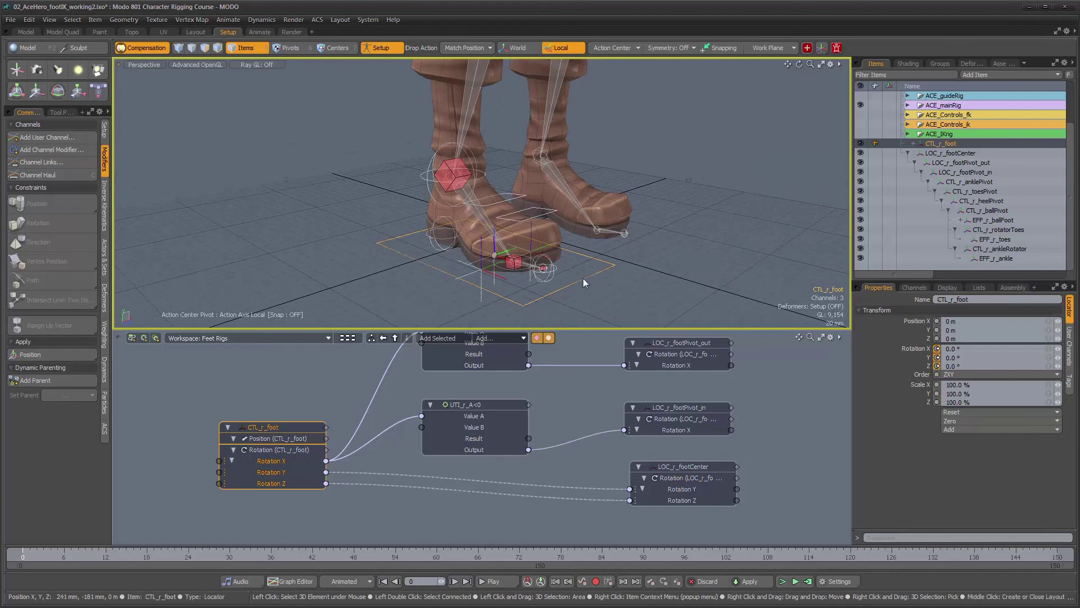
{"action": "left_click_drag", "start_coordinate": [596, 282], "coordinate": [549, 275], "text": "alt"}
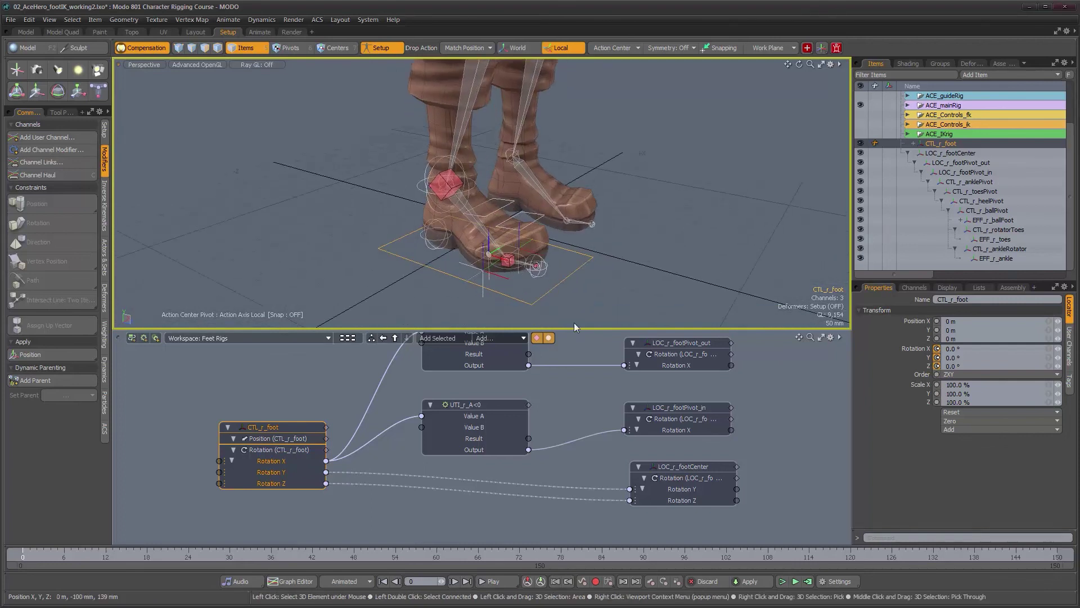